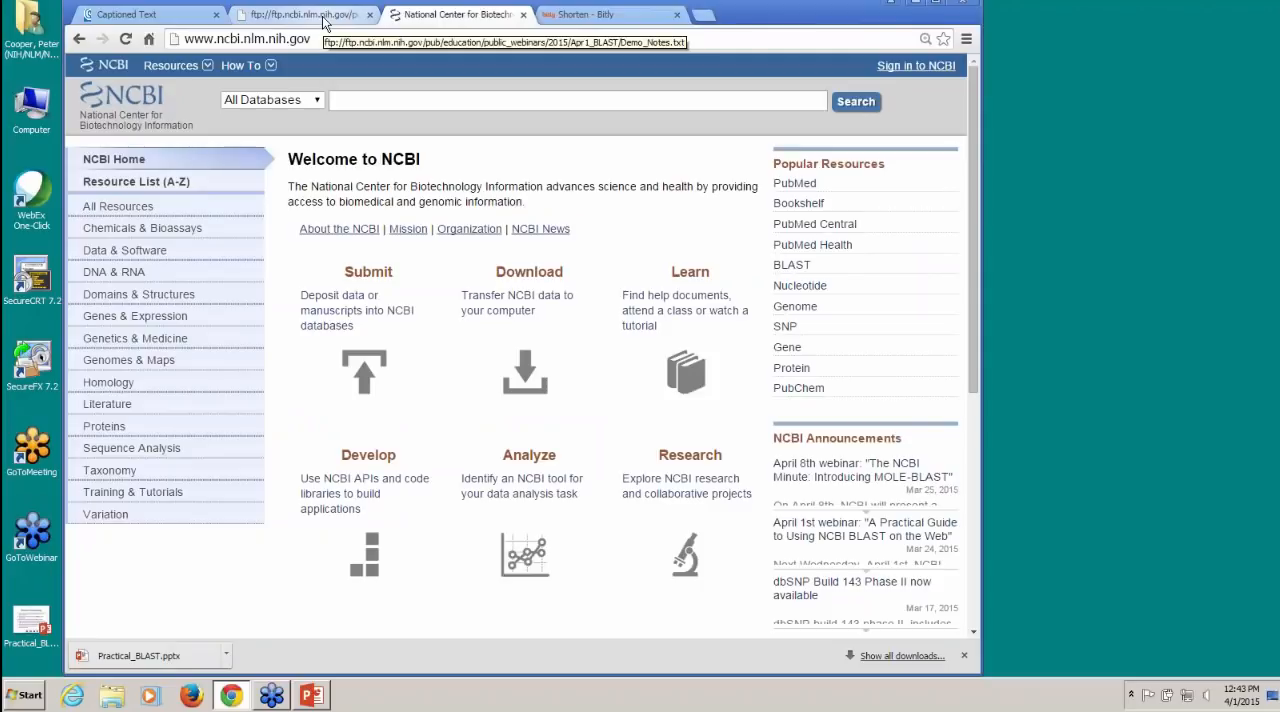
Step: Open the webinar demo notes page and enlarge its text for reading
{"action": "left_click", "coordinate": [323, 17]}
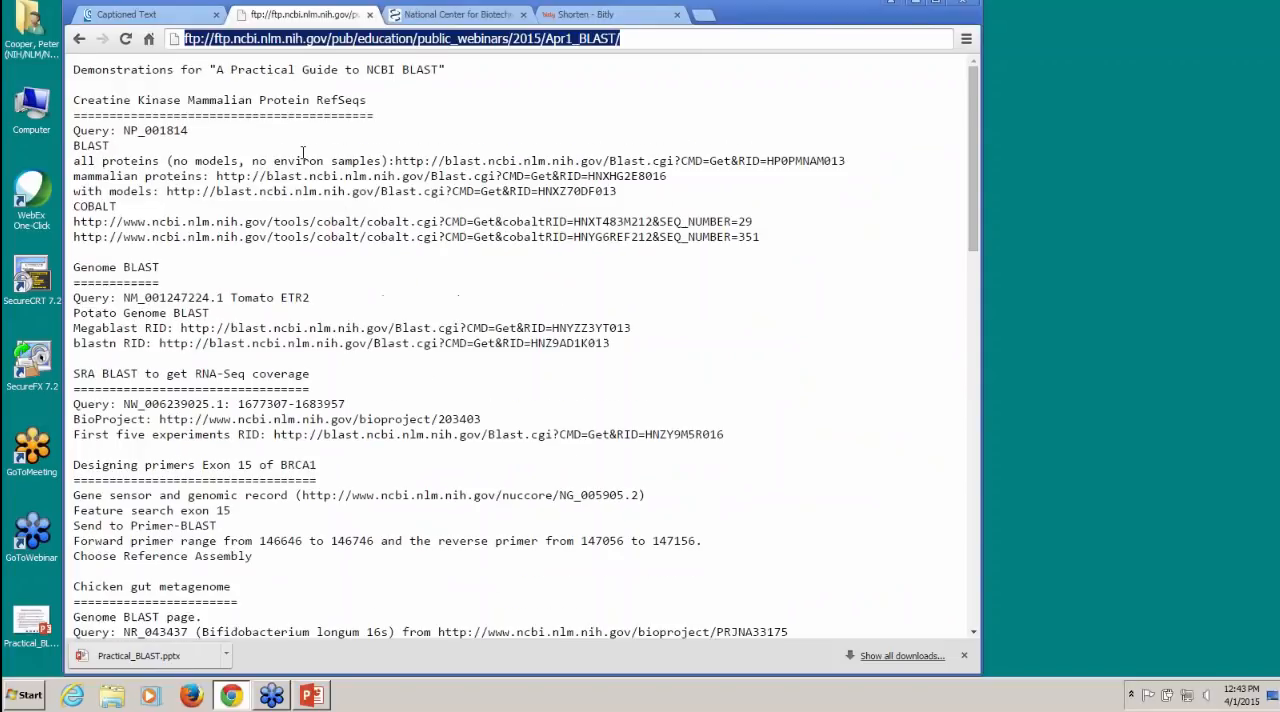
{"action": "key", "text": "ctrl+plus"}
{"action": "key", "text": "ctrl+plus"}
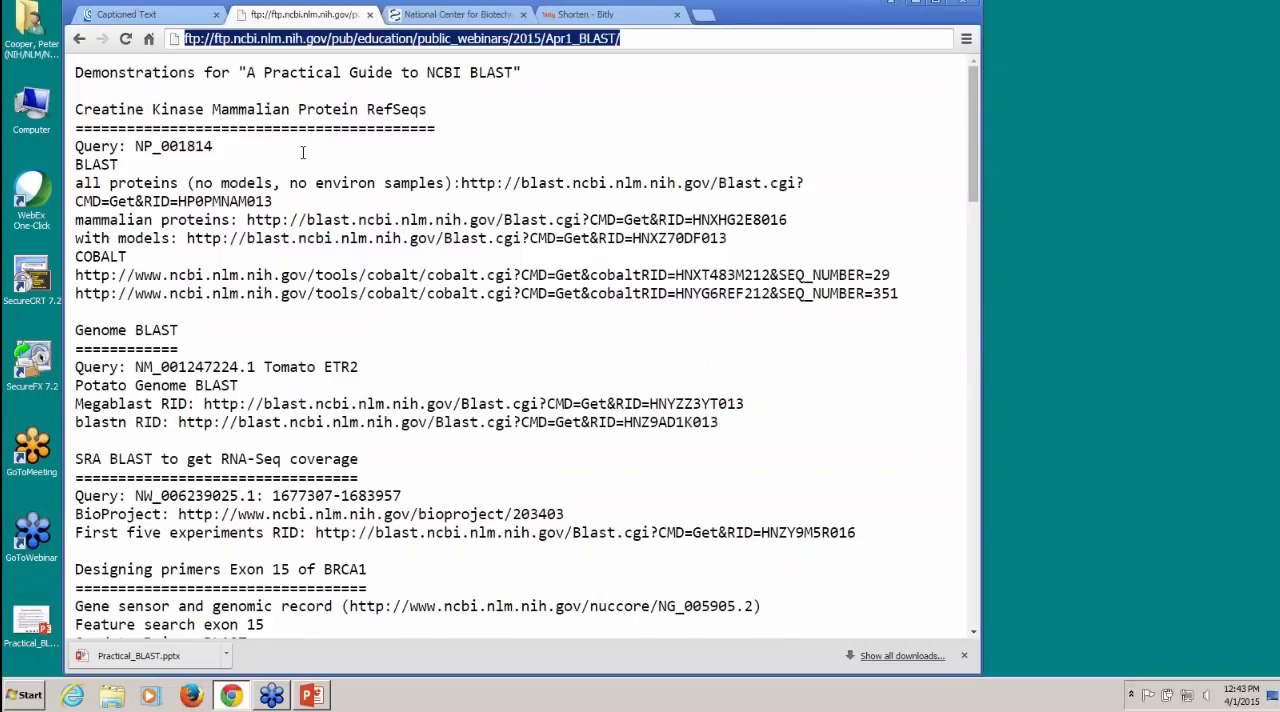
Step: Return to the NCBI home page, enlarge it, and search the Protein database for CKM
{"action": "left_click", "coordinate": [455, 14]}
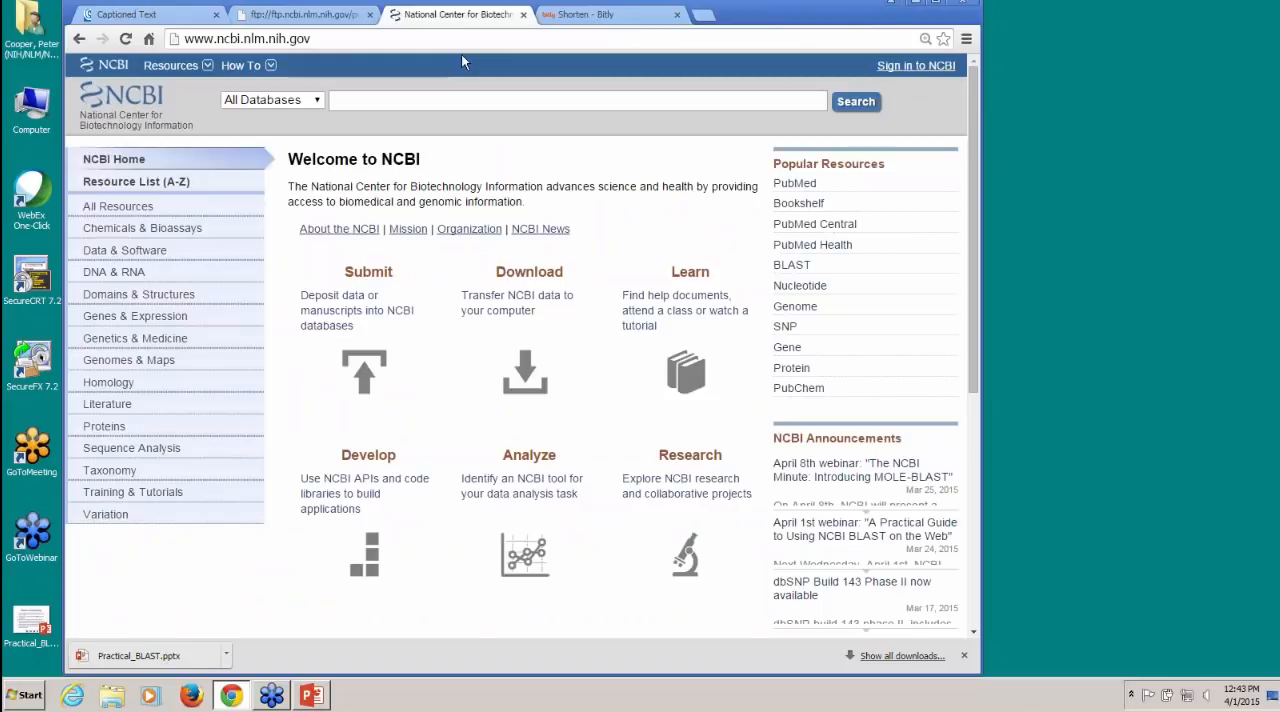
{"action": "left_click", "coordinate": [317, 101]}
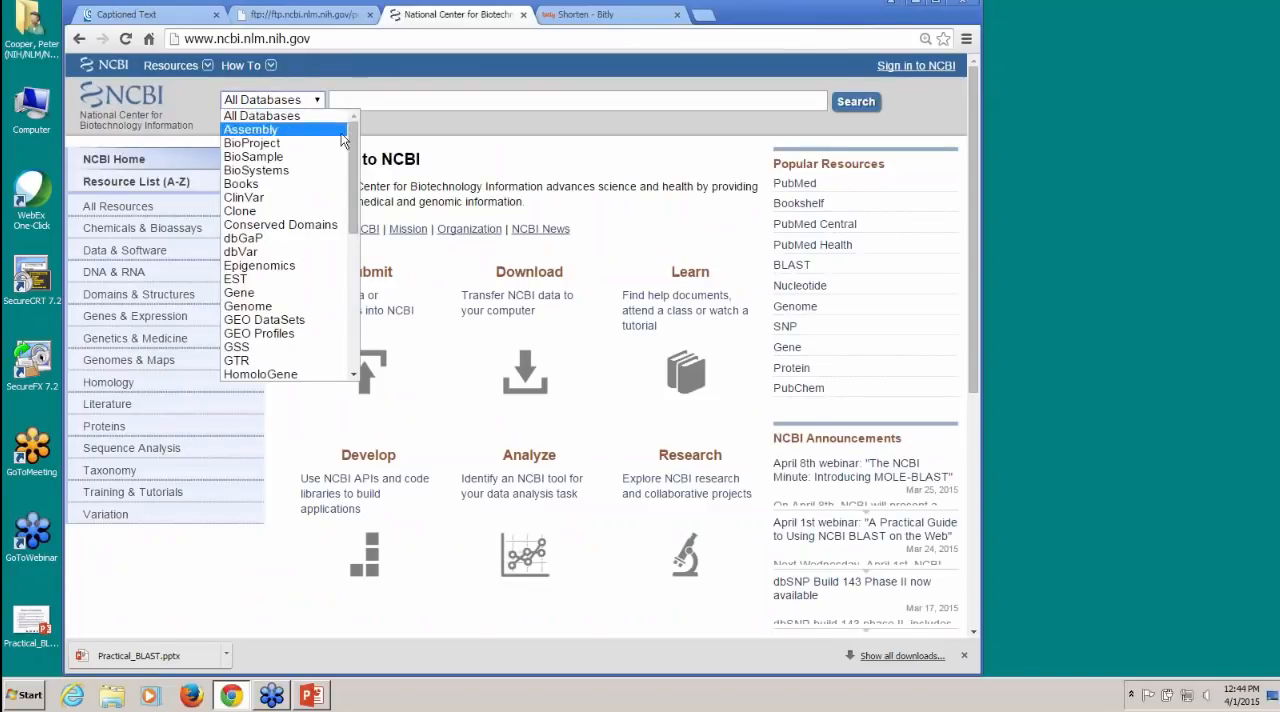
{"action": "scroll", "coordinate": [337, 224], "scroll_direction": "down", "scroll_amount": 4}
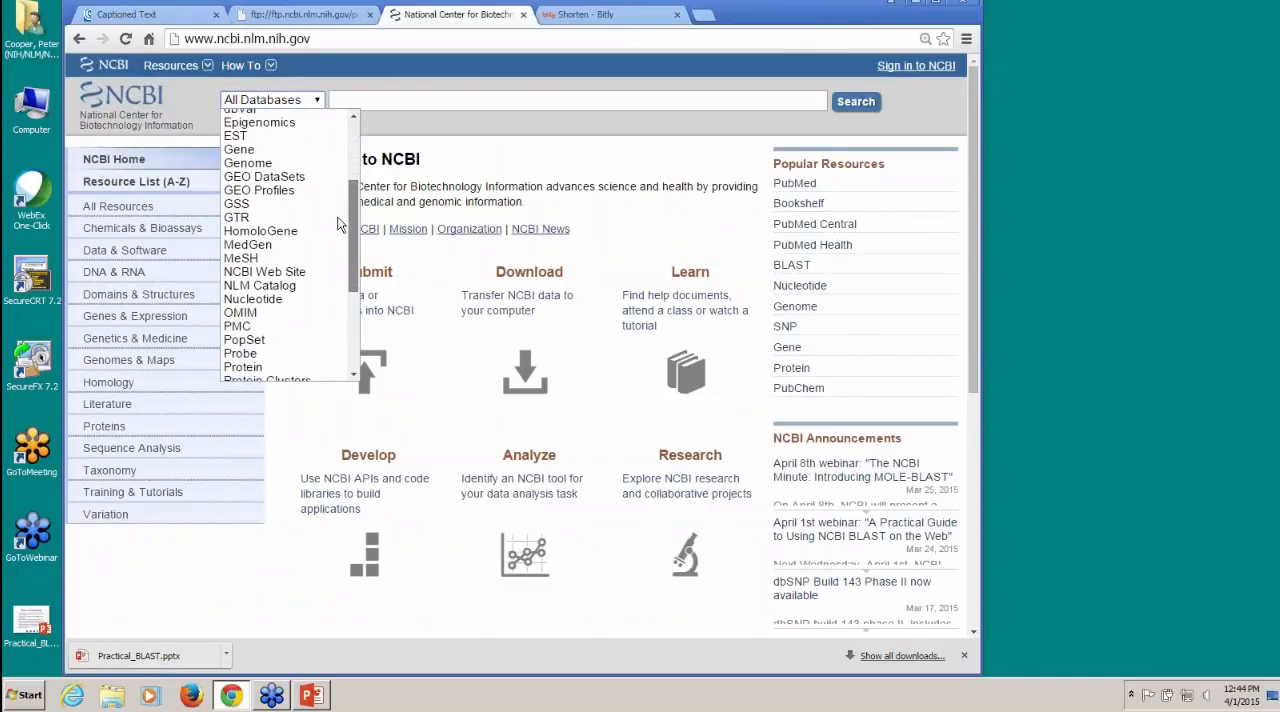
{"action": "scroll", "coordinate": [320, 255], "scroll_direction": "down", "scroll_amount": 2}
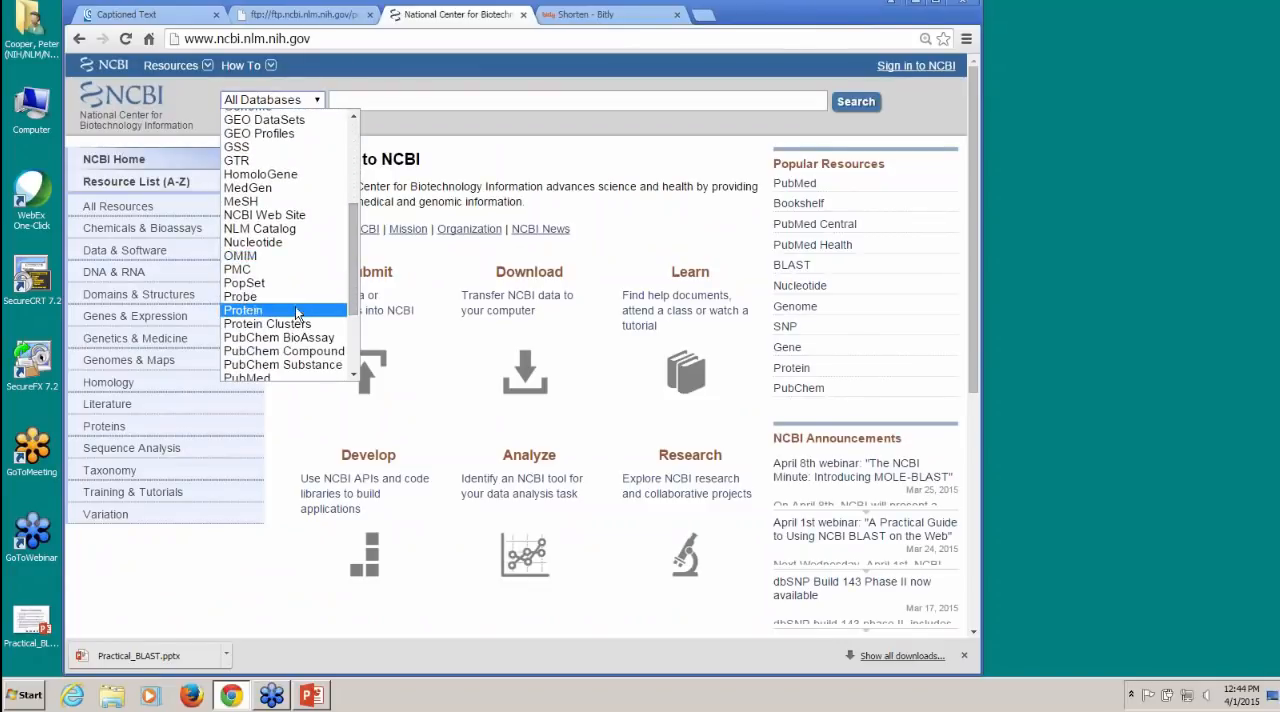
{"action": "left_click", "coordinate": [306, 310]}
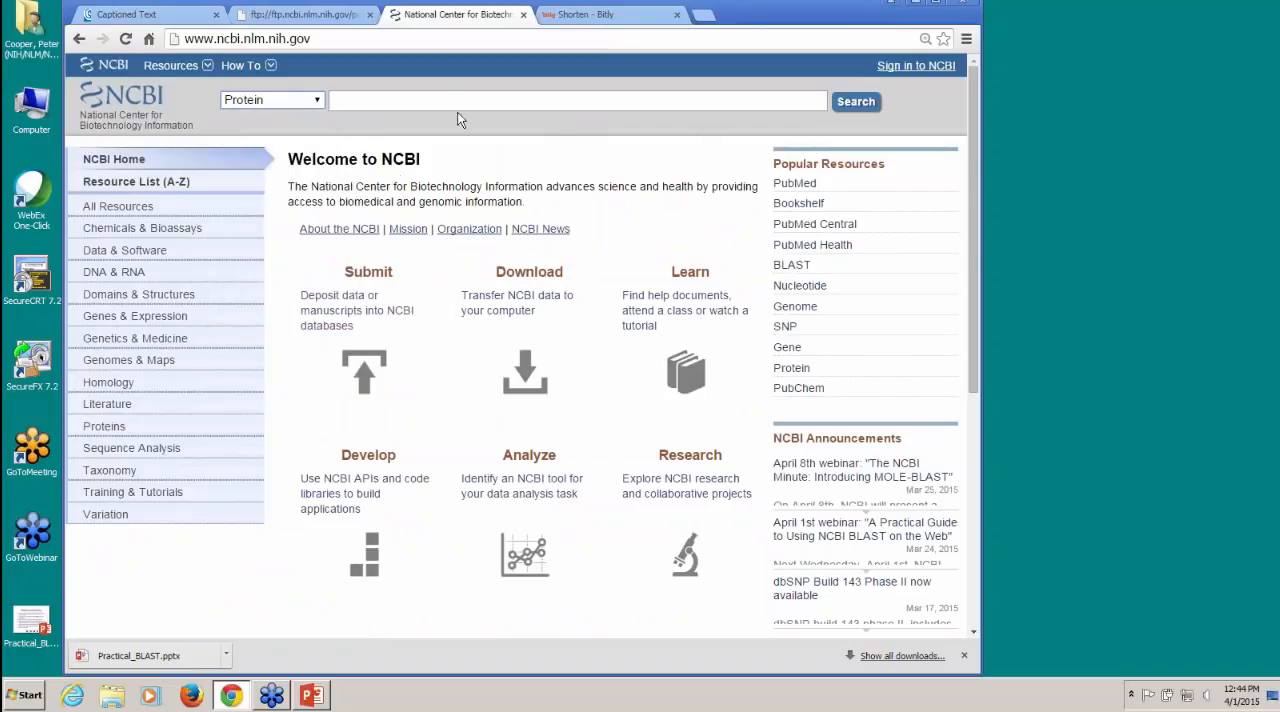
{"action": "left_click", "coordinate": [427, 100]}
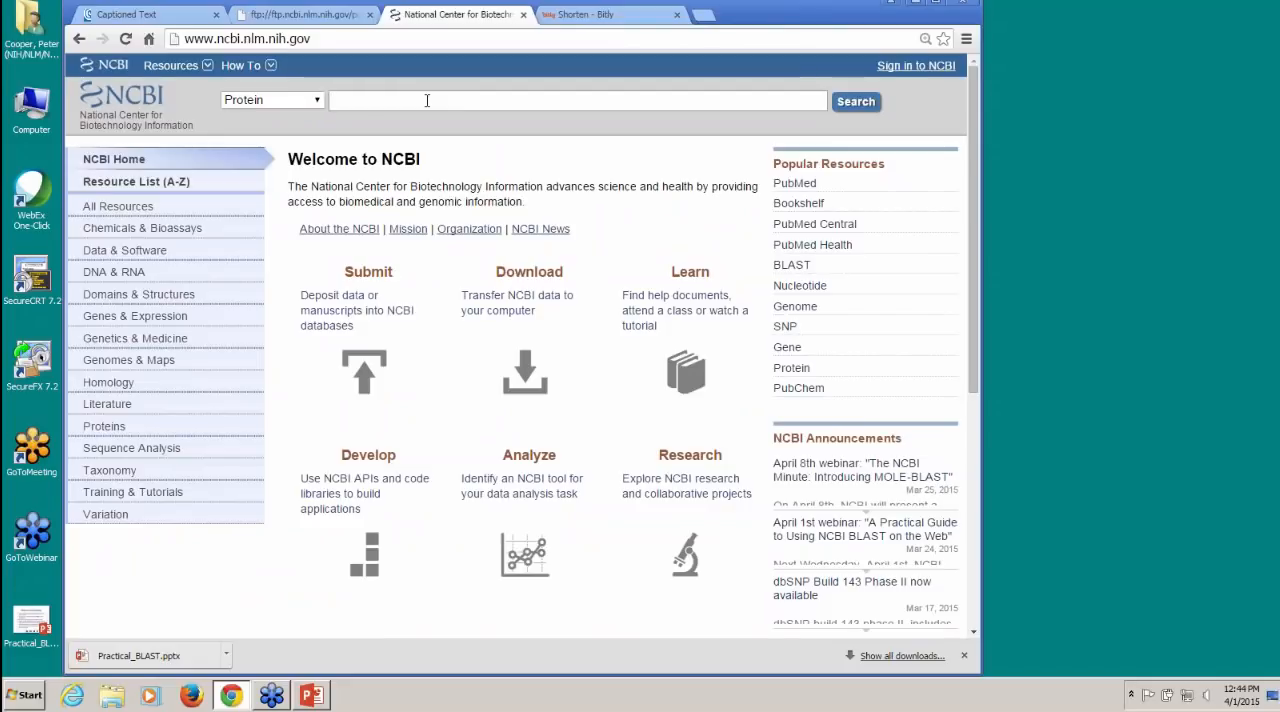
{"action": "key", "text": "ctrl+plus"}
{"action": "key", "text": "ctrl+plus"}
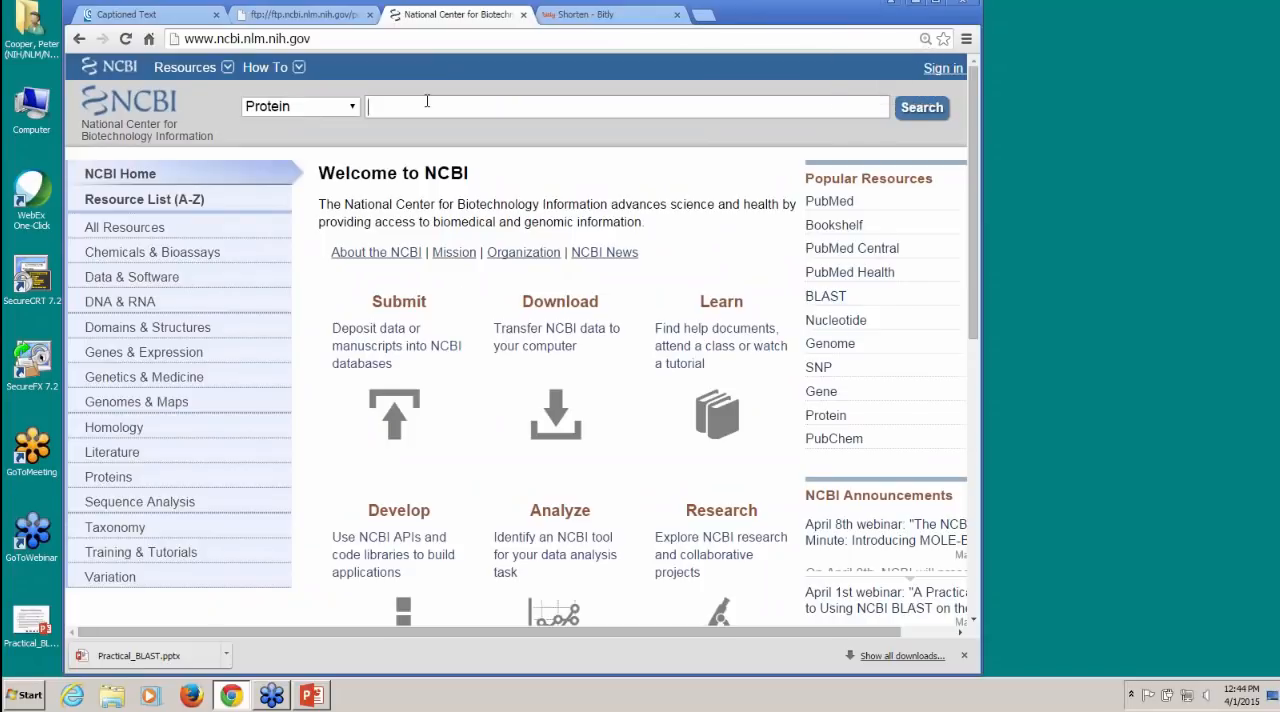
{"action": "type", "text": "CKM"}
{"action": "left_click", "coordinate": [920, 107]}
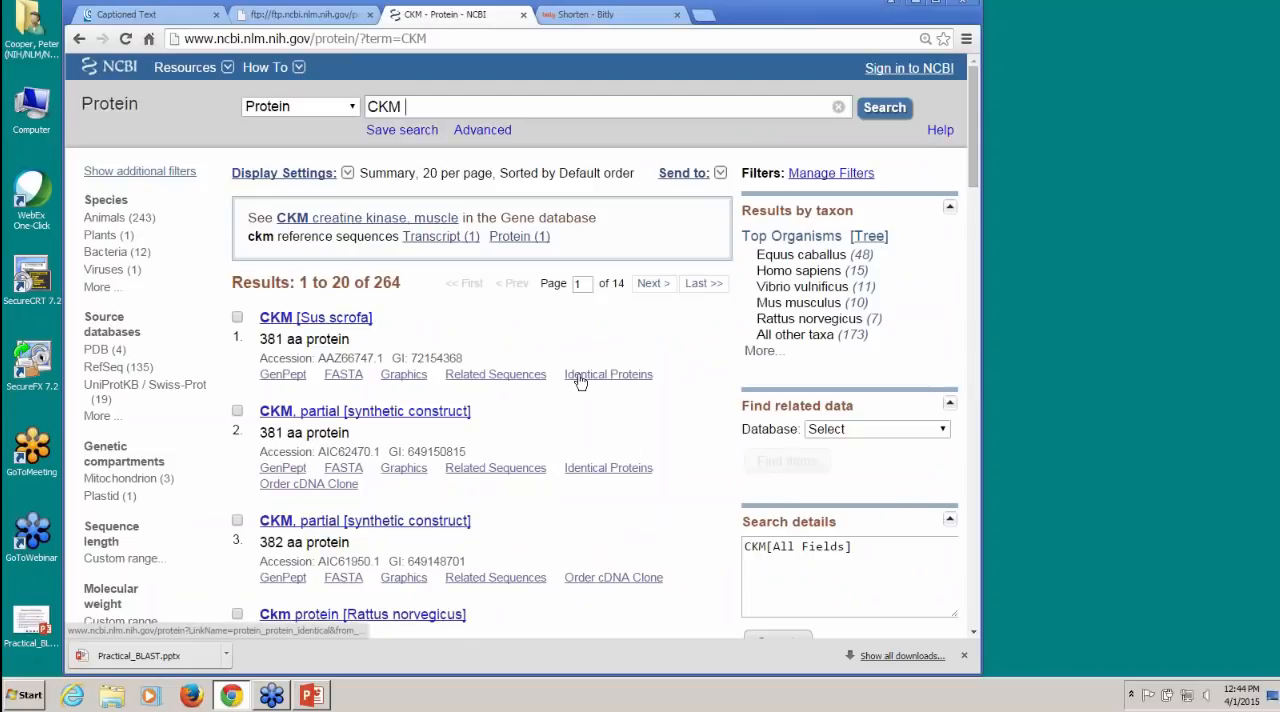
Step: Open the ckm protein reference sequence, send it to BLAST, and enlarge the Standard Protein BLAST form
{"action": "left_click", "coordinate": [516, 240]}
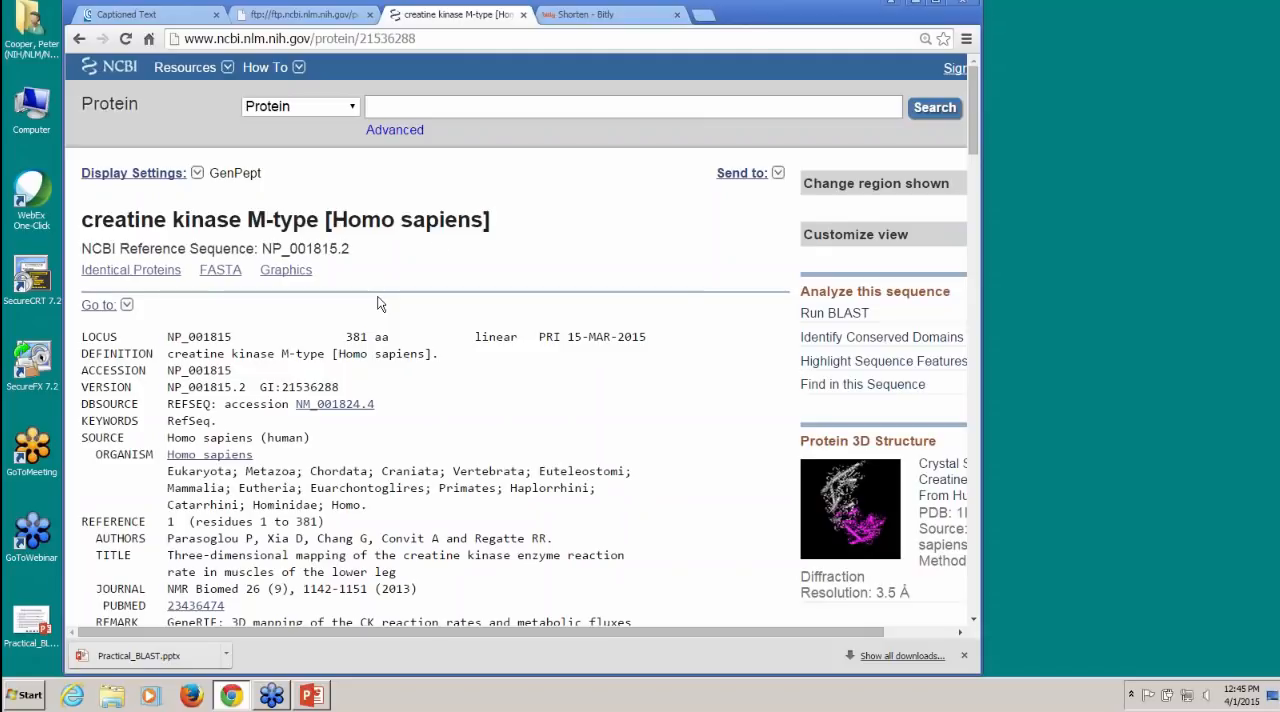
{"action": "left_click", "coordinate": [822, 319]}
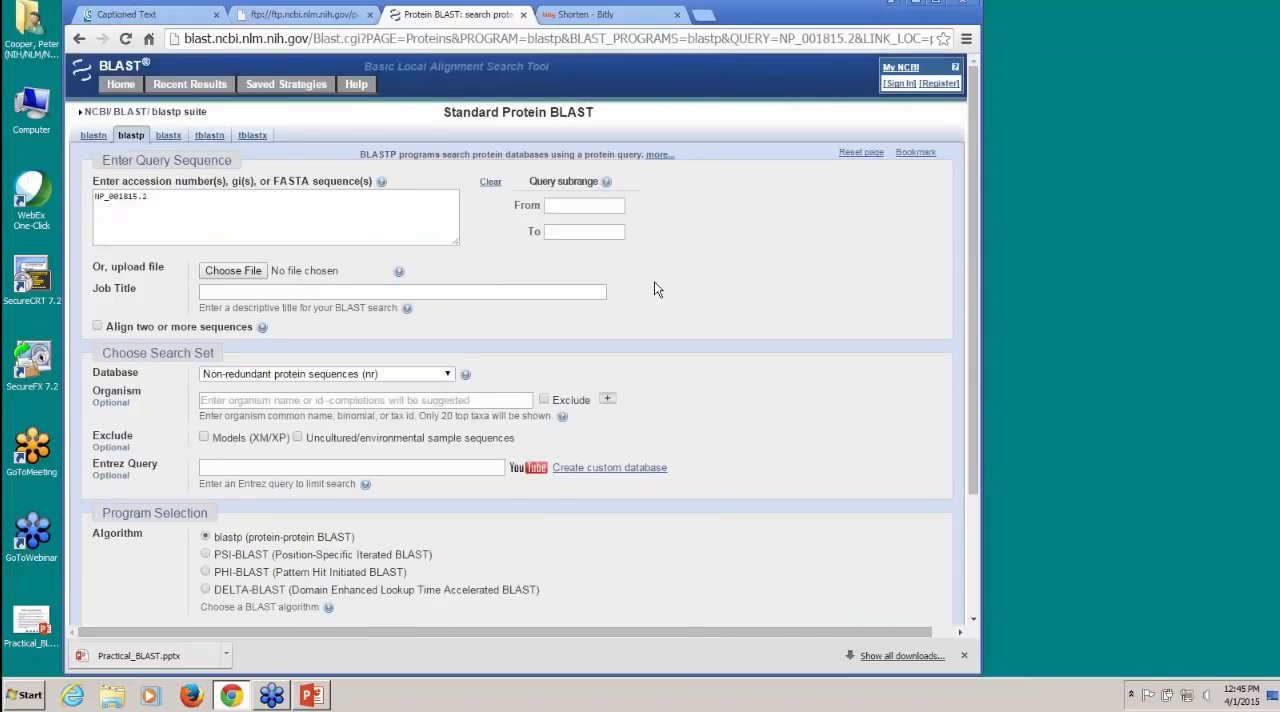
{"action": "key", "text": "ctrl+plus"}
{"action": "key", "text": "ctrl+plus"}
{"action": "key", "text": "ctrl+plus"}
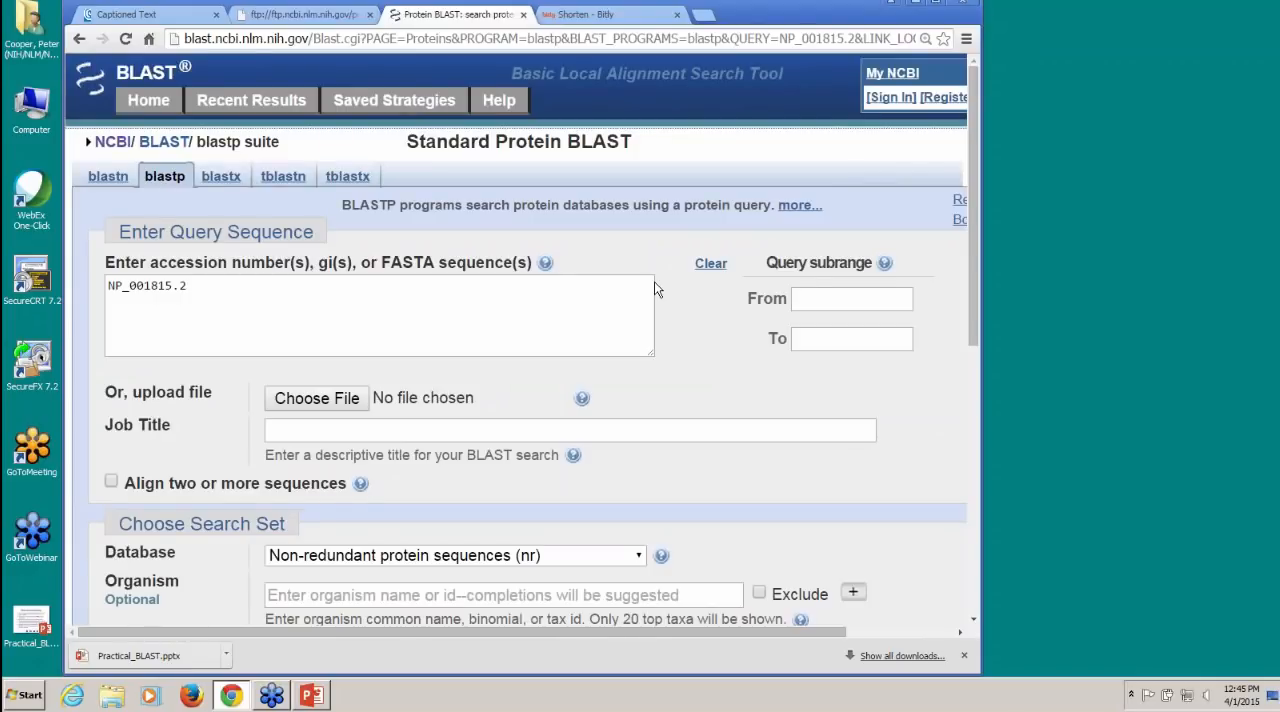
Step: Exclude Models (XM/XP) and uncultured/environmental sample sequences from the search set
{"action": "scroll", "coordinate": [656, 288], "scroll_direction": "down", "scroll_amount": 1}
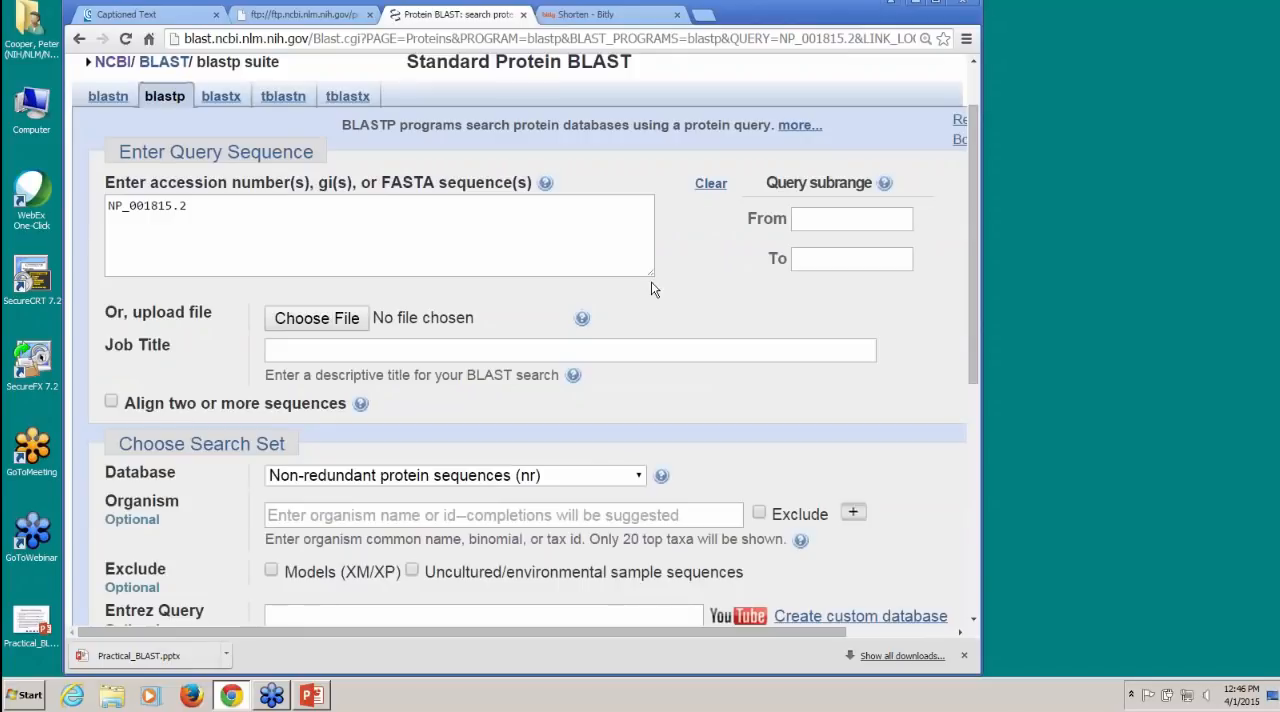
{"action": "scroll", "coordinate": [651, 281], "scroll_direction": "down", "scroll_amount": 2}
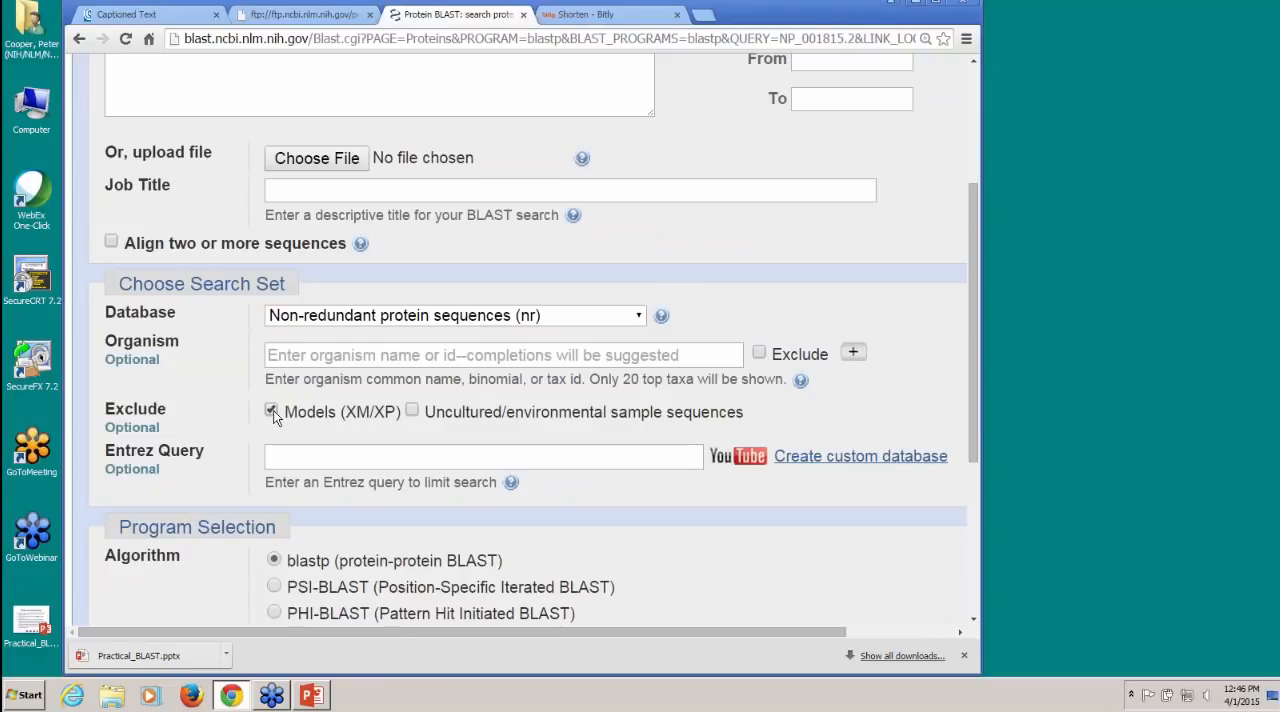
{"action": "left_click", "coordinate": [412, 412]}
Step: Expand the algorithm parameters and set the maximum number of target sequences to 5000
{"action": "scroll", "coordinate": [907, 365], "scroll_direction": "down", "scroll_amount": 3}
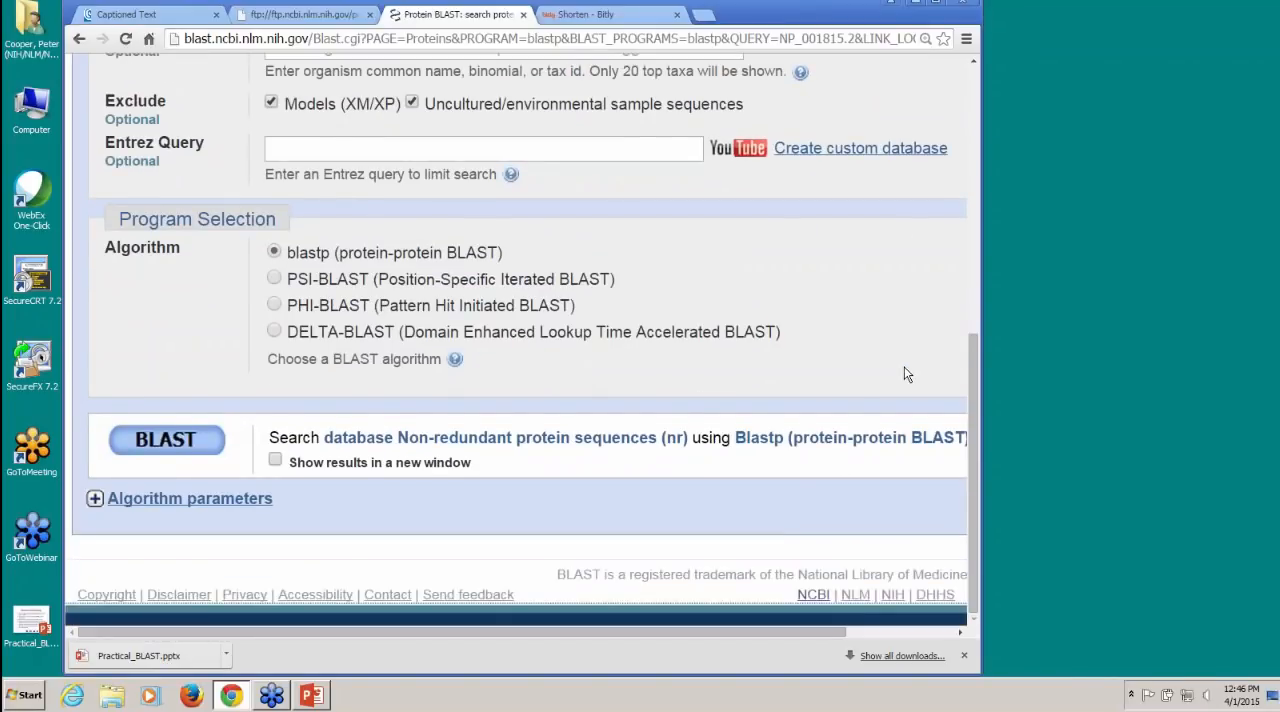
{"action": "left_click", "coordinate": [221, 505]}
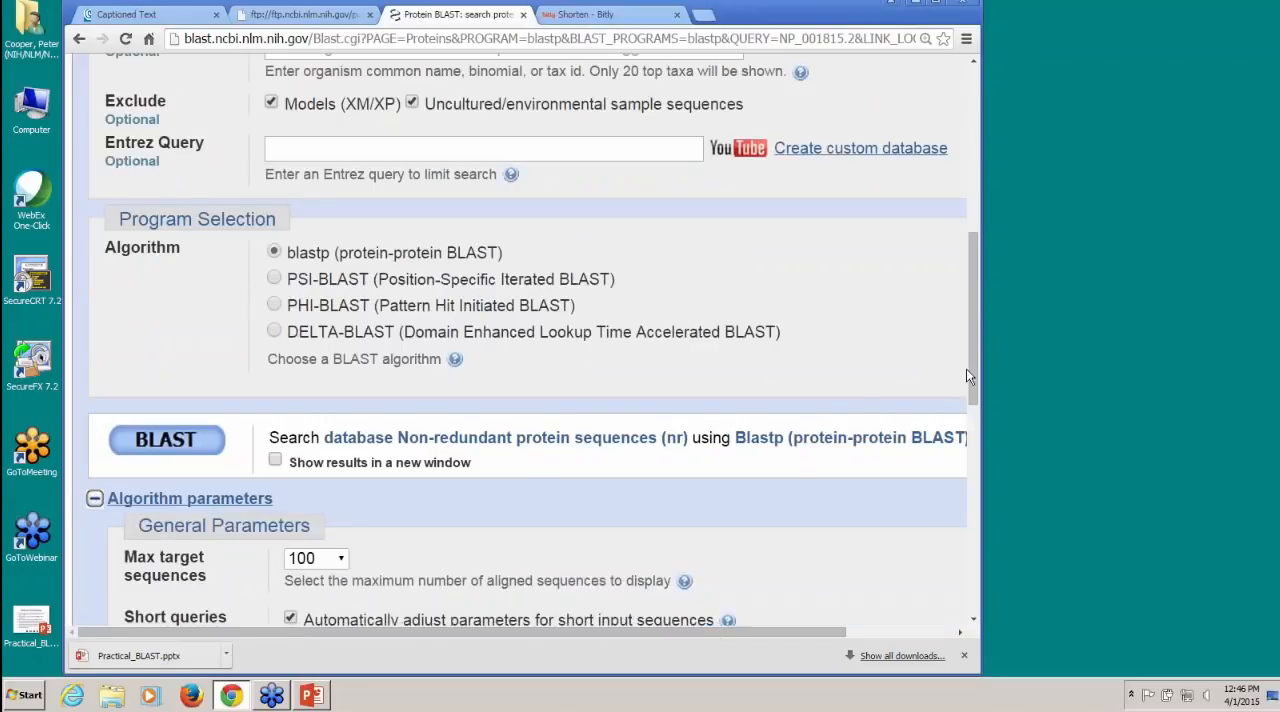
{"action": "left_click_drag", "start_coordinate": [971, 369], "coordinate": [962, 448]}
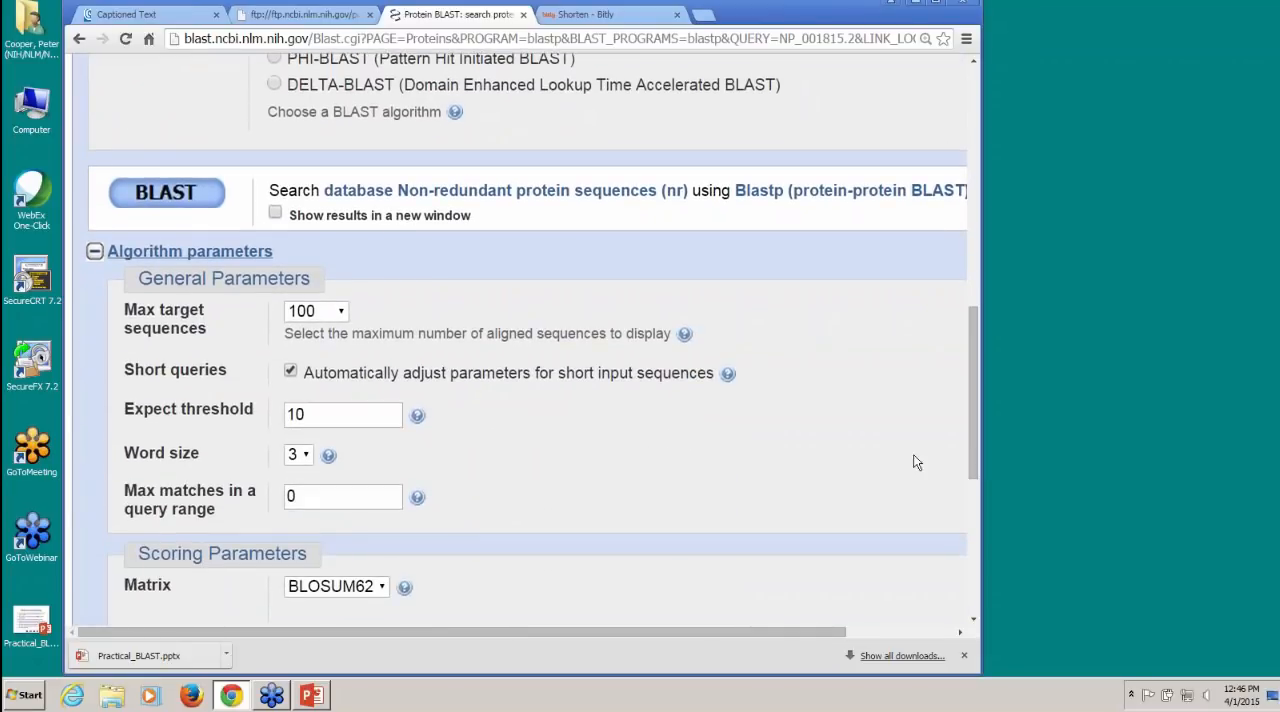
{"action": "left_click", "coordinate": [341, 314]}
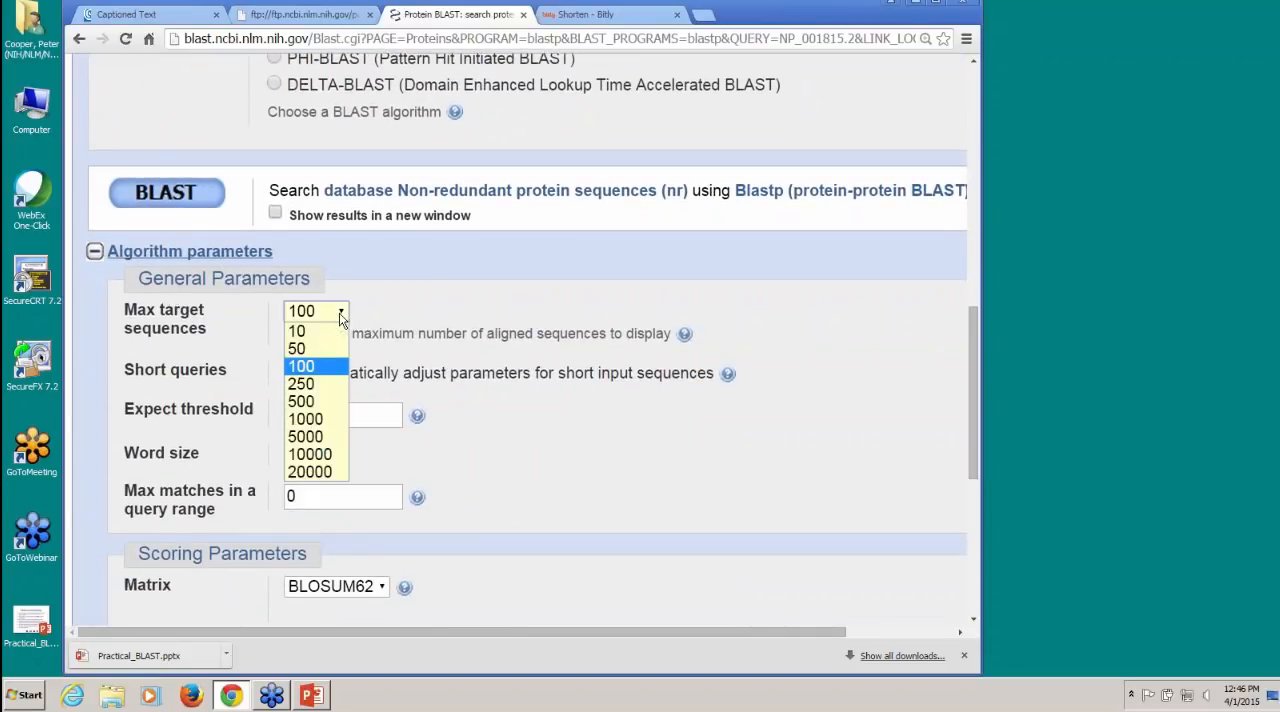
{"action": "left_click", "coordinate": [330, 437]}
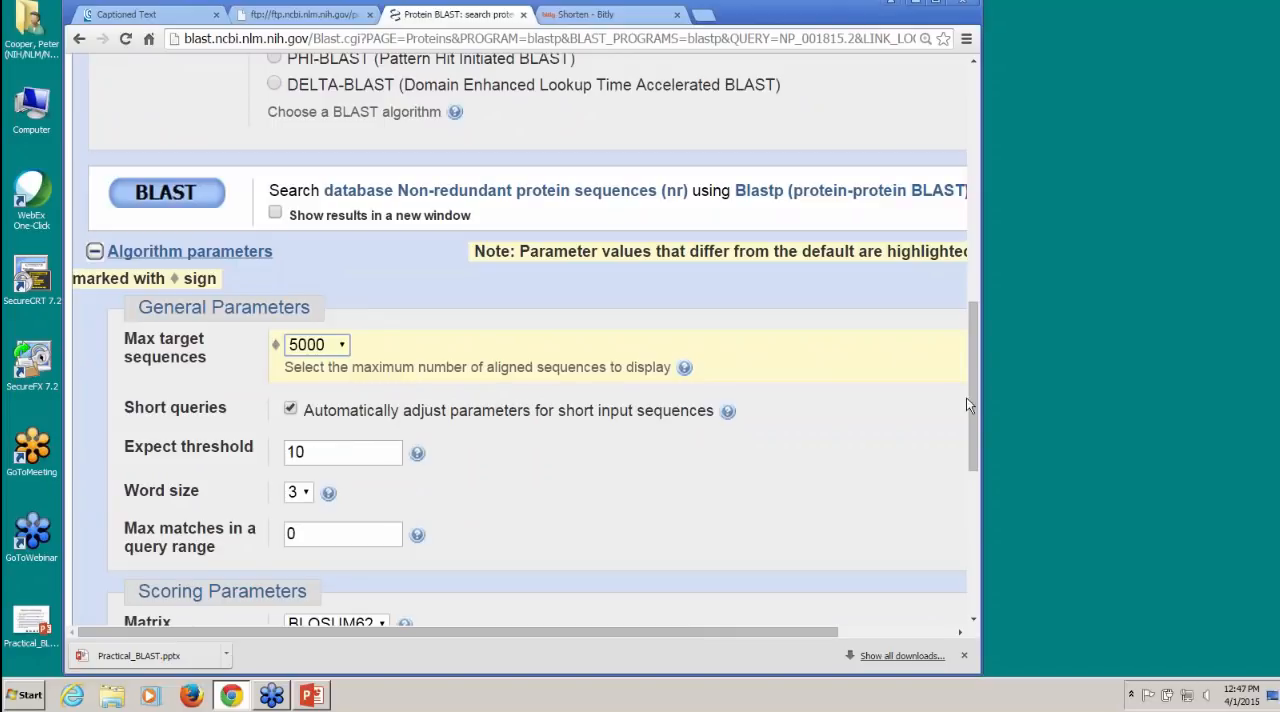
Step: Review the search form, run the BLAST search, and widen the browser window to show the whole status page
{"action": "left_click_drag", "start_coordinate": [966, 397], "coordinate": [948, 152]}
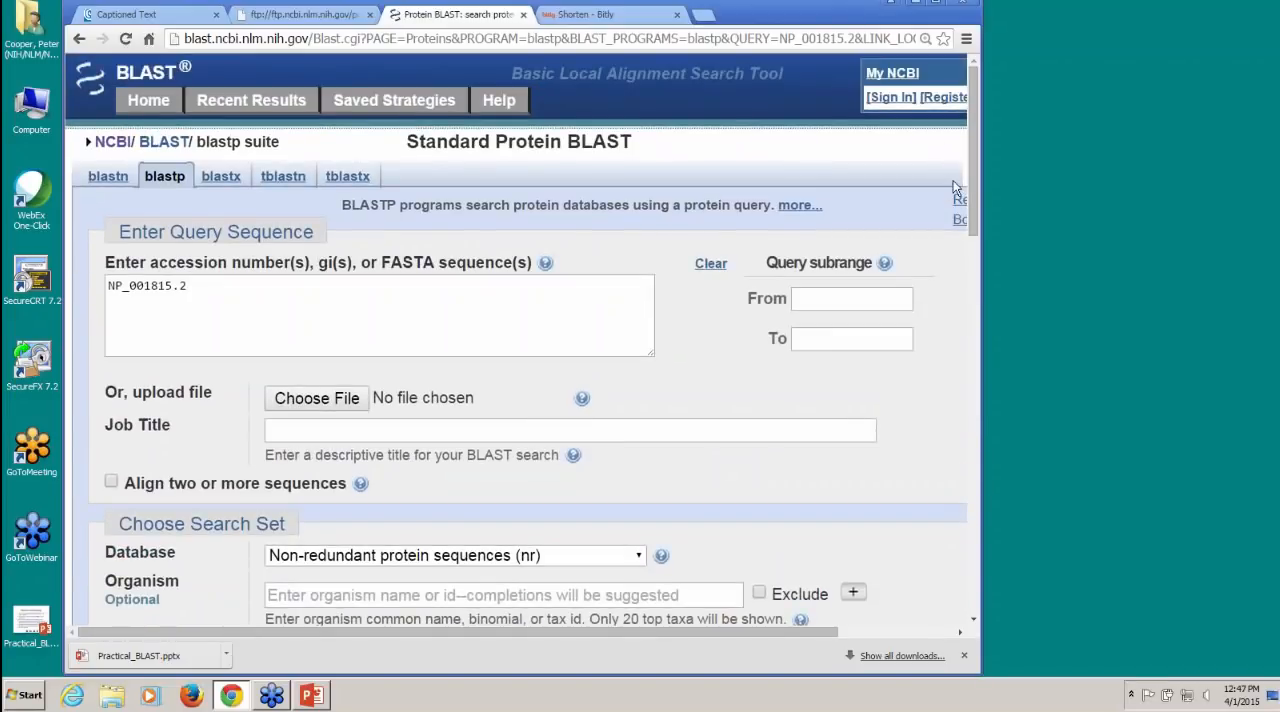
{"action": "left_click_drag", "start_coordinate": [973, 200], "coordinate": [983, 563]}
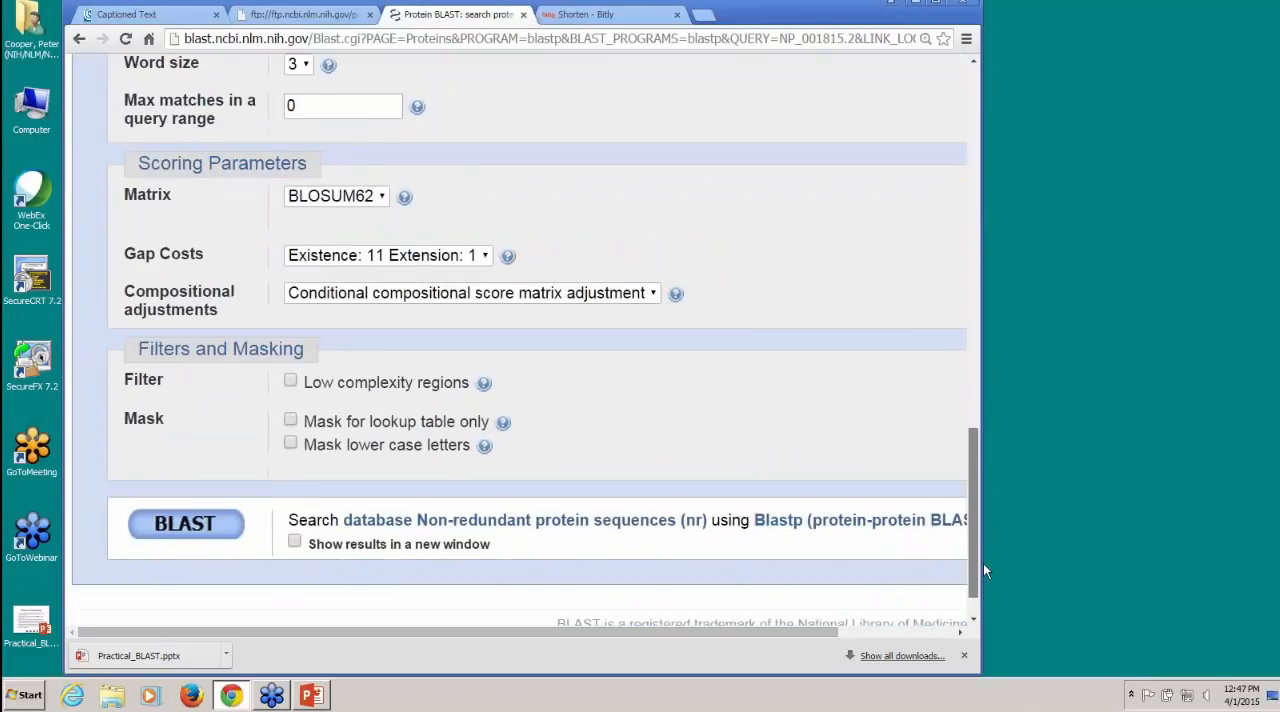
{"action": "left_click", "coordinate": [198, 522]}
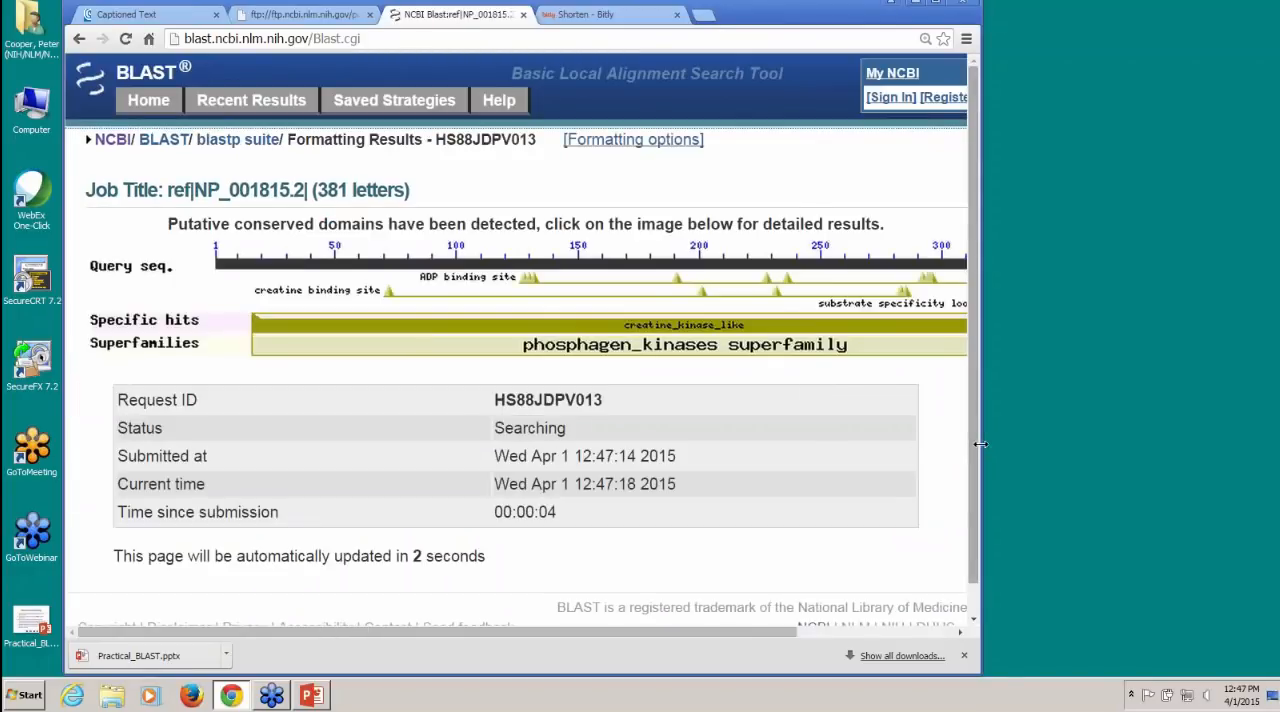
{"action": "left_click_drag", "start_coordinate": [980, 444], "coordinate": [1158, 438]}
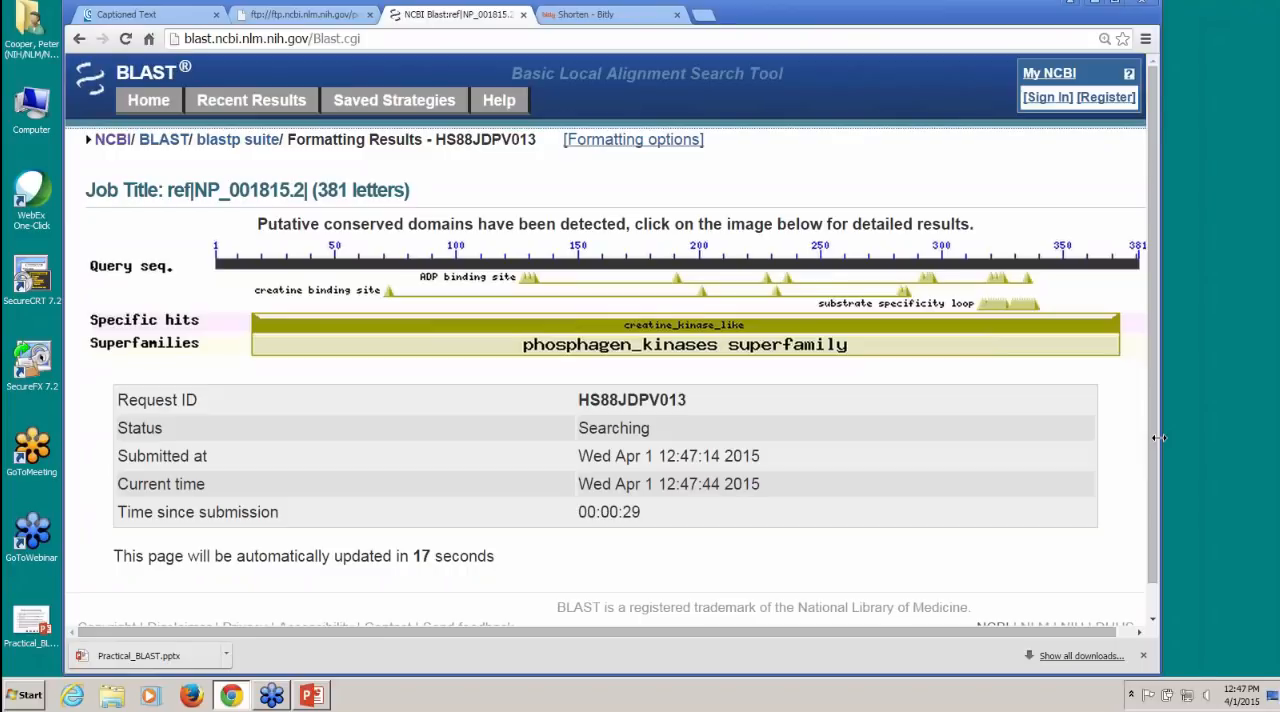
Step: Open the recent BLAST results, and copy the all-proteins search's request ID HP0PMNAM013 from the demo notes
{"action": "left_click", "coordinate": [262, 108]}
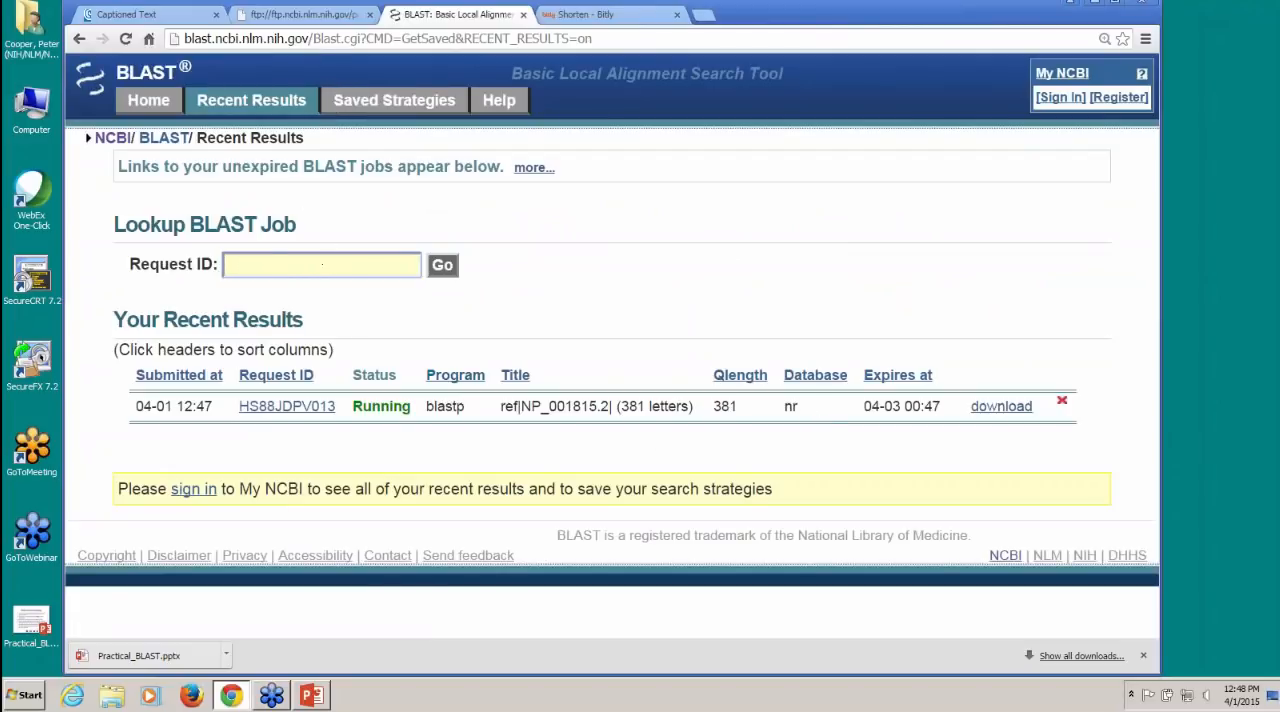
{"action": "left_click", "coordinate": [318, 15]}
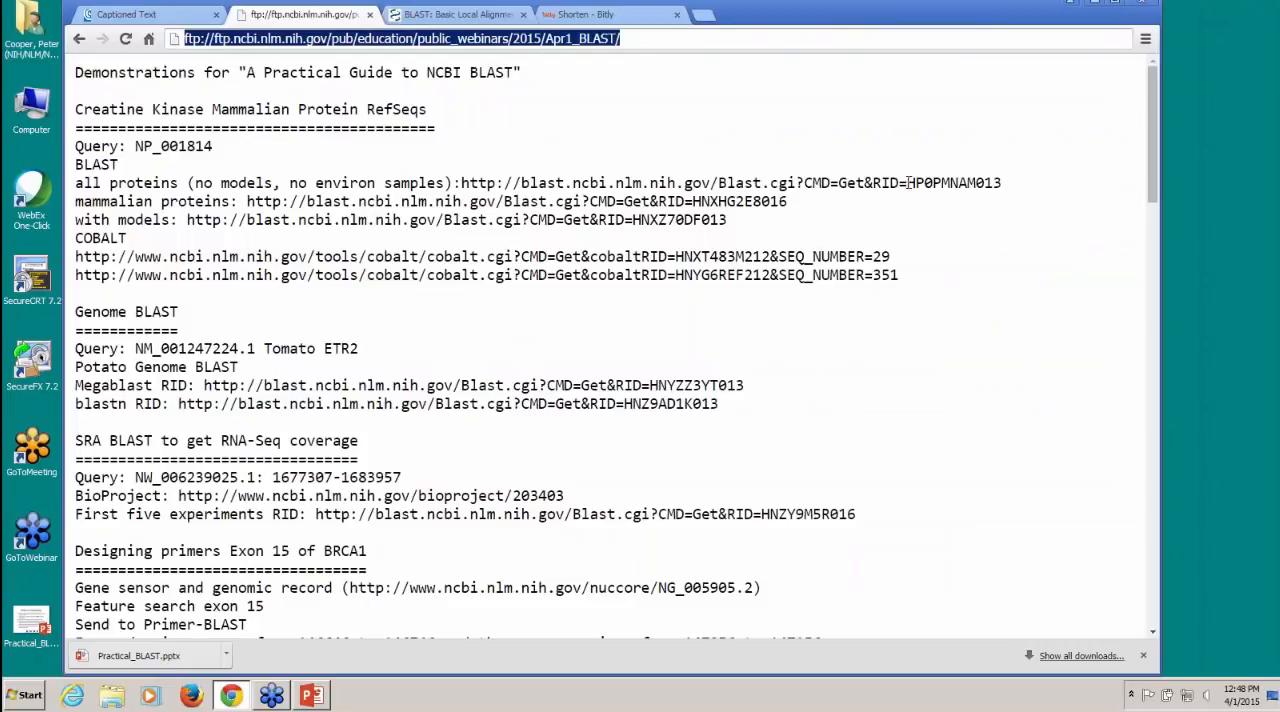
{"action": "left_click_drag", "start_coordinate": [908, 183], "coordinate": [1001, 183]}
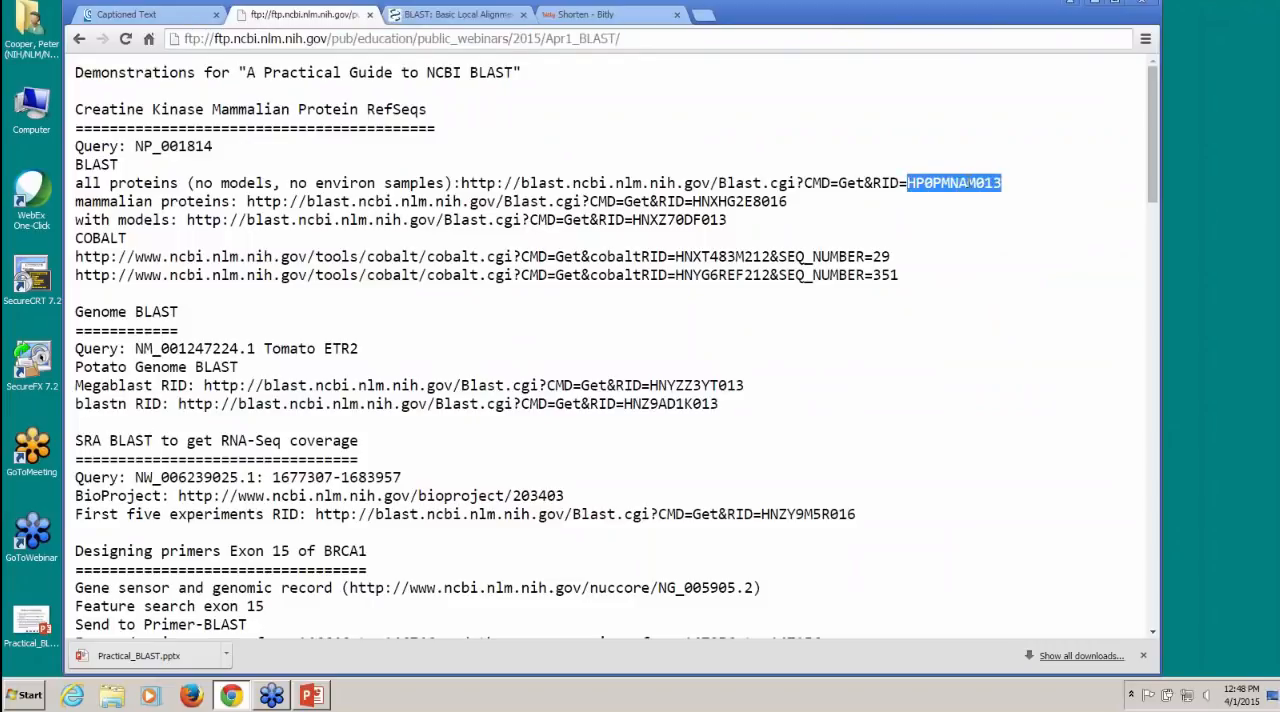
{"action": "right_click", "coordinate": [970, 183]}
{"action": "left_click", "coordinate": [1006, 192]}
Step: Look up the BLAST job with the copied request ID HP0PMNAM013 on the recent results page
{"action": "left_click", "coordinate": [484, 20]}
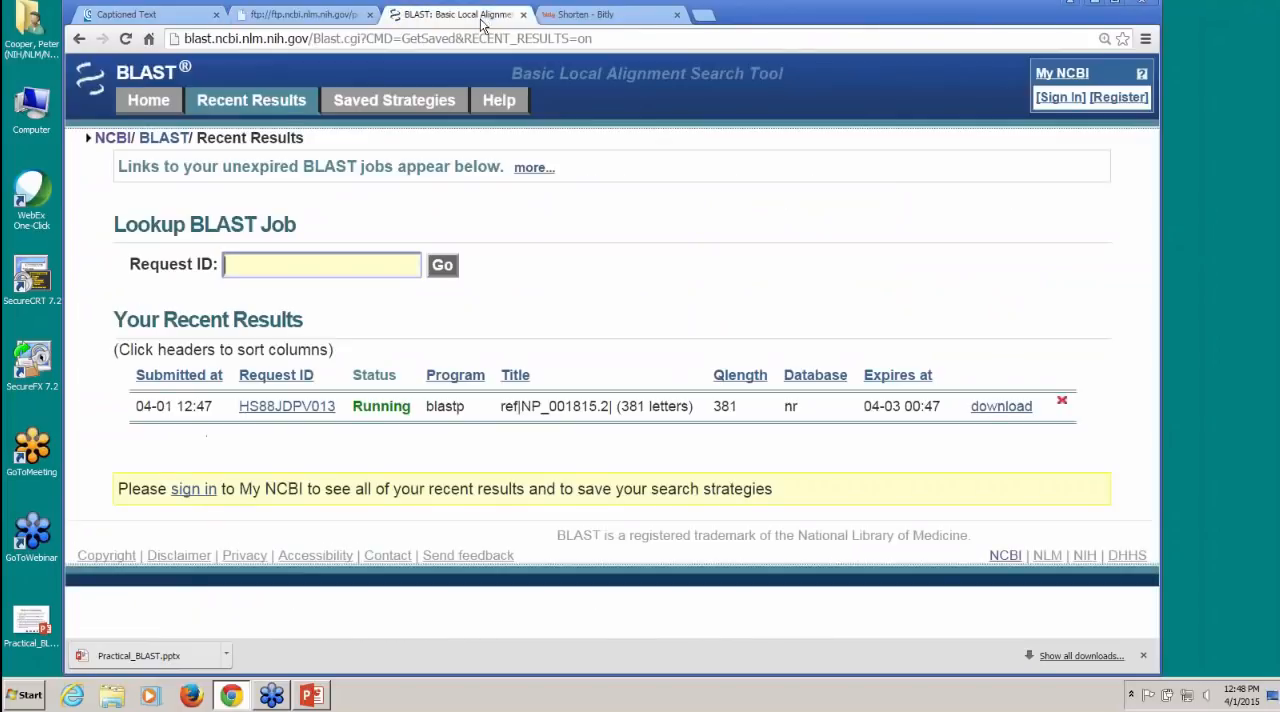
{"action": "right_click", "coordinate": [260, 268]}
{"action": "left_click", "coordinate": [331, 358]}
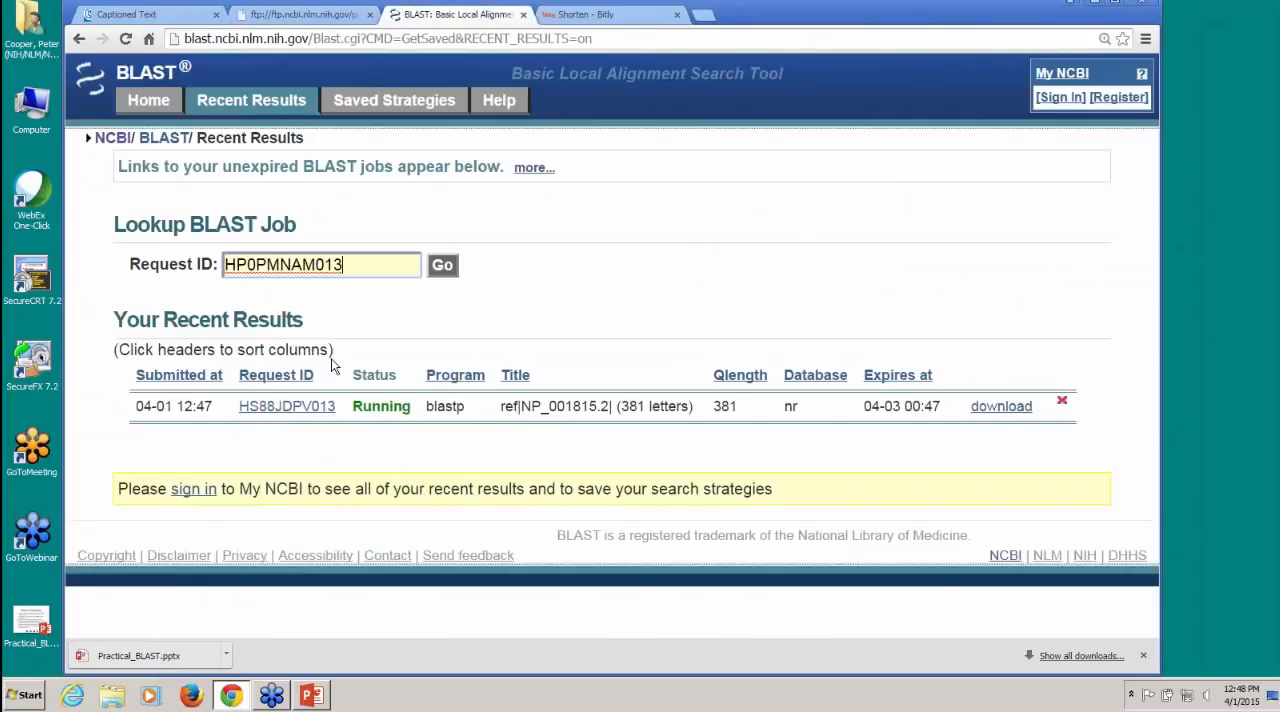
{"action": "left_click", "coordinate": [443, 266]}
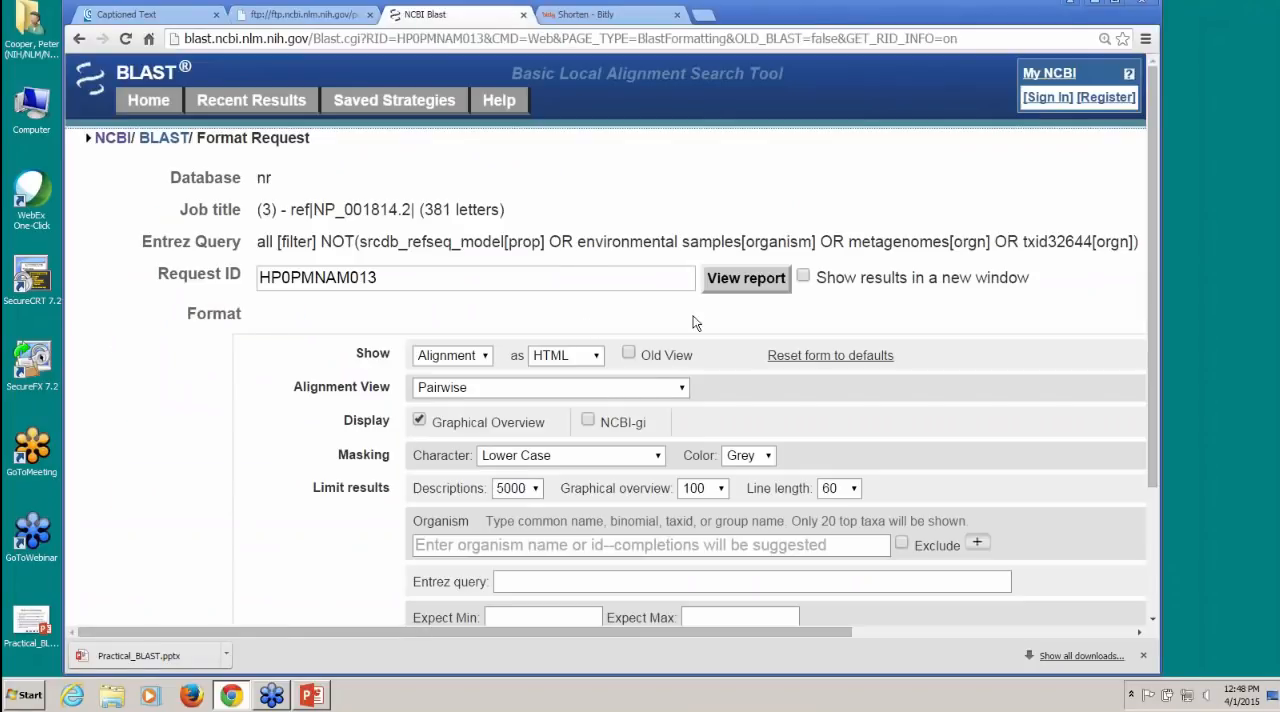
Step: Check the format options, view the retrieved job's report, and examine the graphic summary of its hits
{"action": "left_click_drag", "start_coordinate": [1147, 340], "coordinate": [1144, 395]}
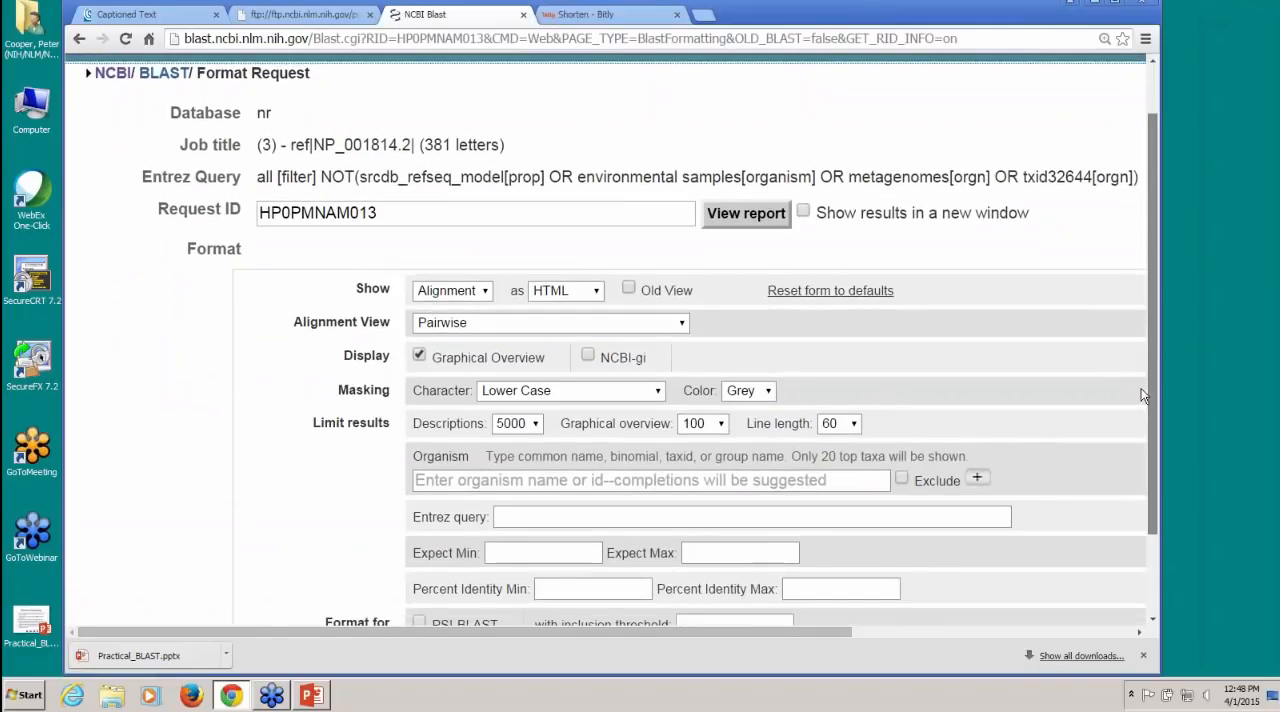
{"action": "left_click_drag", "start_coordinate": [1143, 395], "coordinate": [1143, 395]}
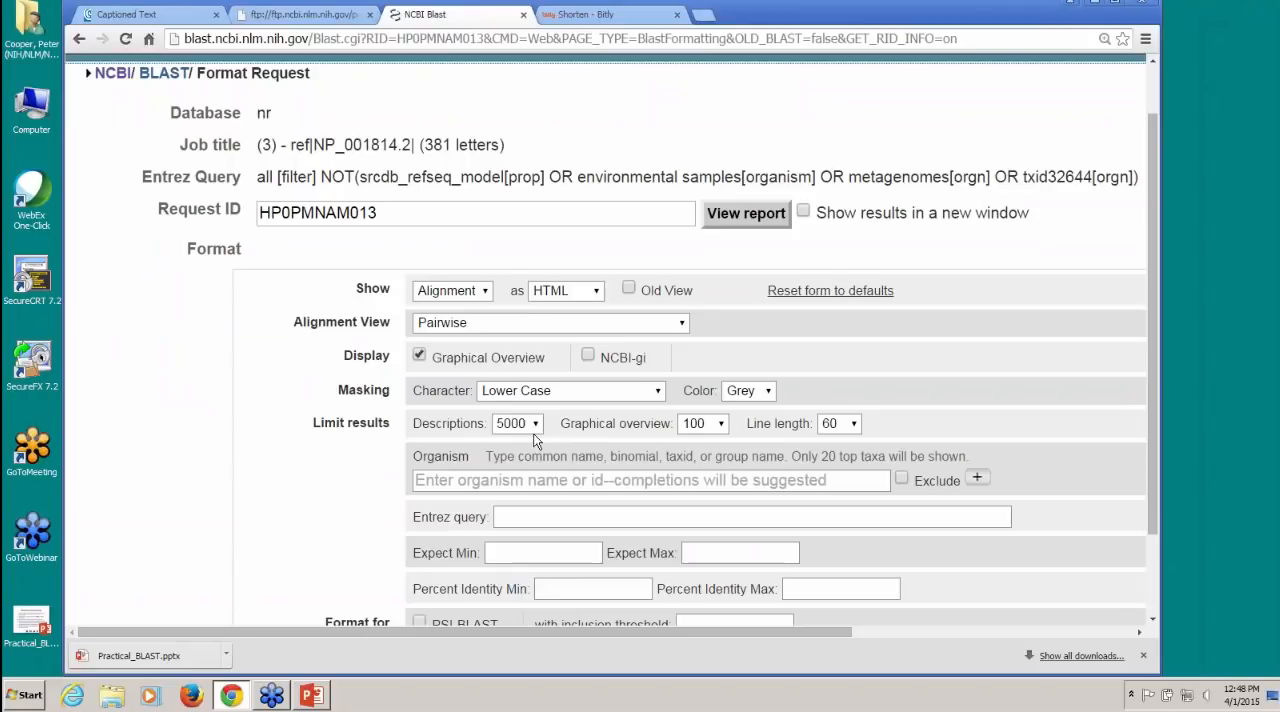
{"action": "left_click", "coordinate": [751, 218]}
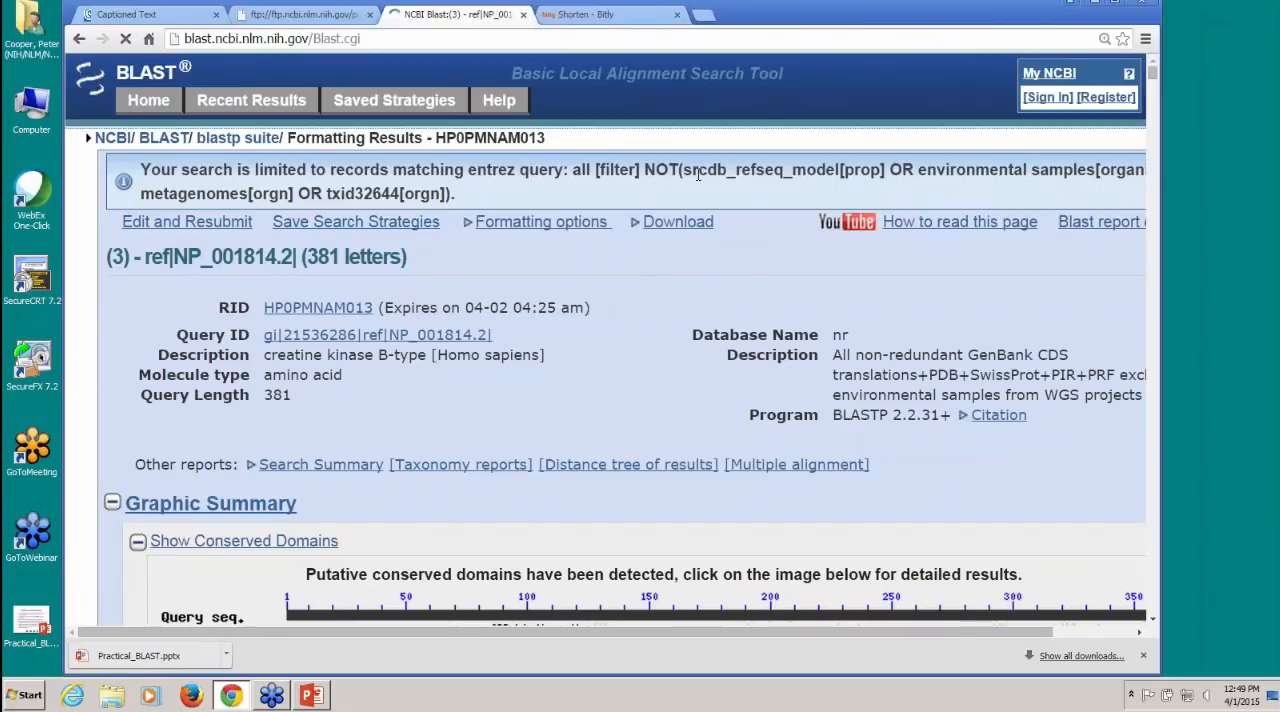
{"action": "scroll", "coordinate": [561, 324], "scroll_direction": "down", "scroll_amount": 3}
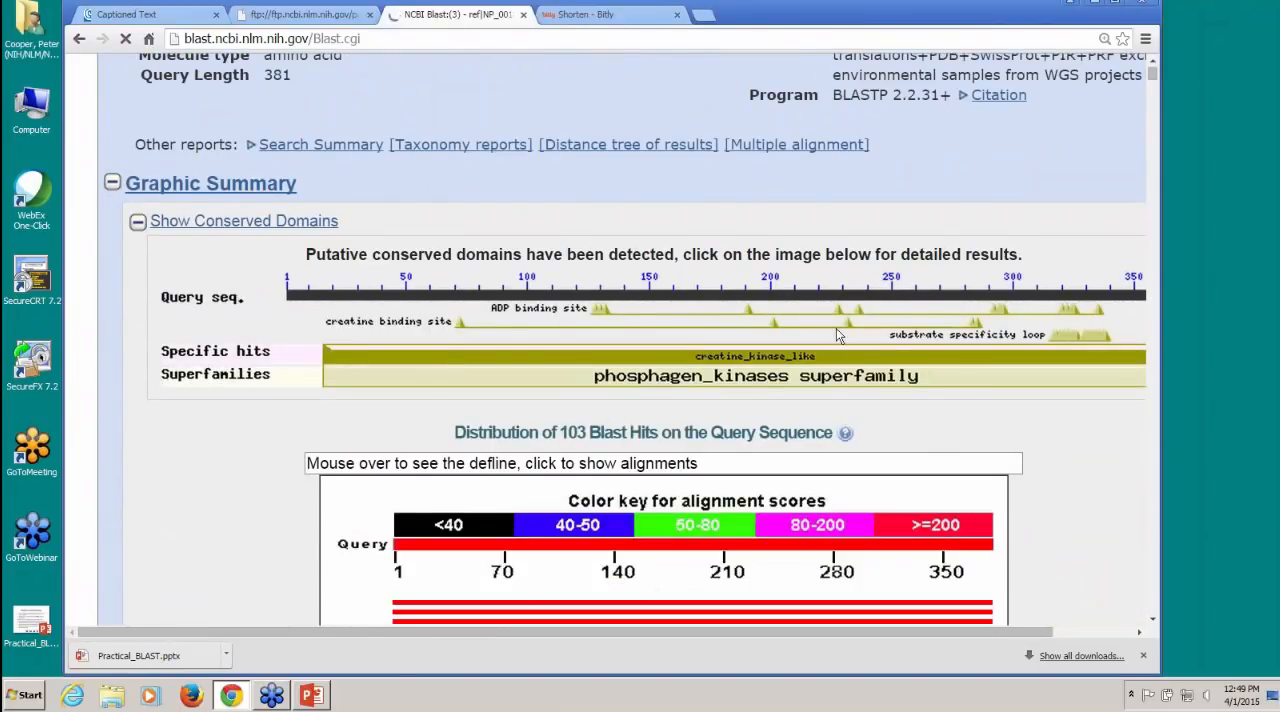
{"action": "scroll", "coordinate": [581, 252], "scroll_direction": "down", "scroll_amount": 6}
{"action": "scroll", "coordinate": [581, 252], "scroll_direction": "down", "scroll_amount": 1}
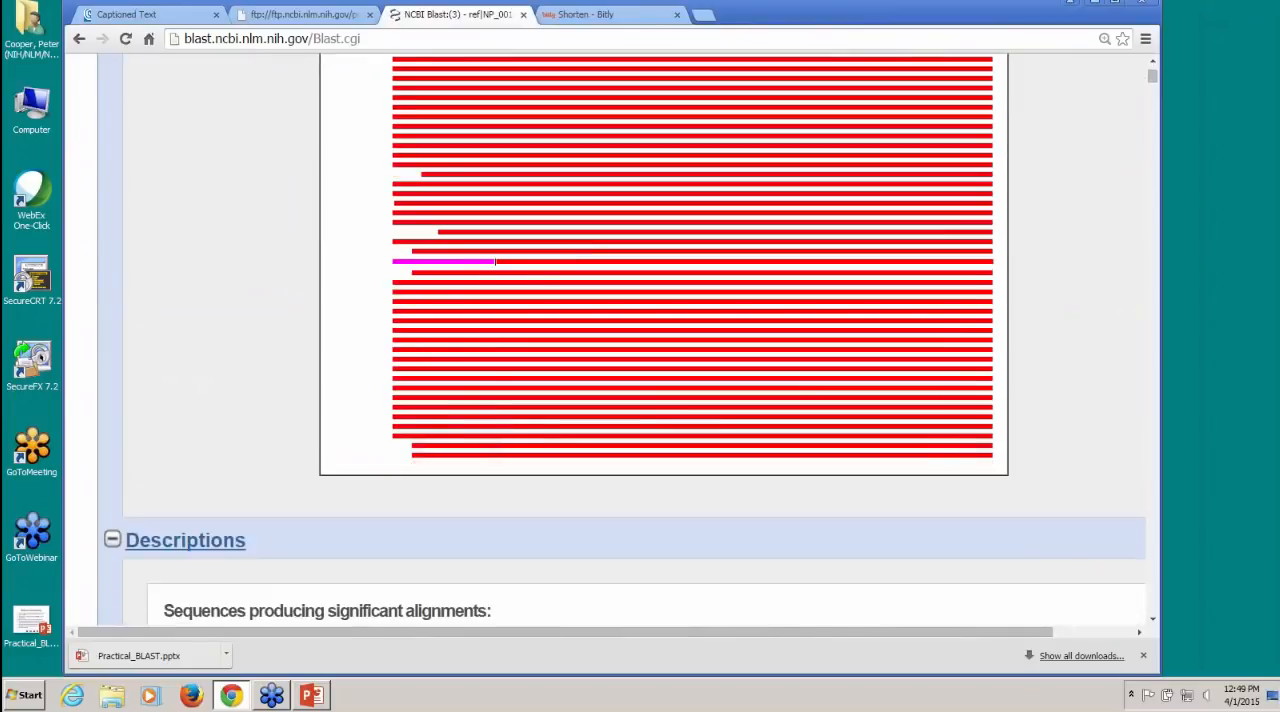
{"action": "scroll", "coordinate": [581, 252], "scroll_direction": "up", "scroll_amount": 3}
{"action": "scroll", "coordinate": [495, 580], "scroll_direction": "up", "scroll_amount": 1}
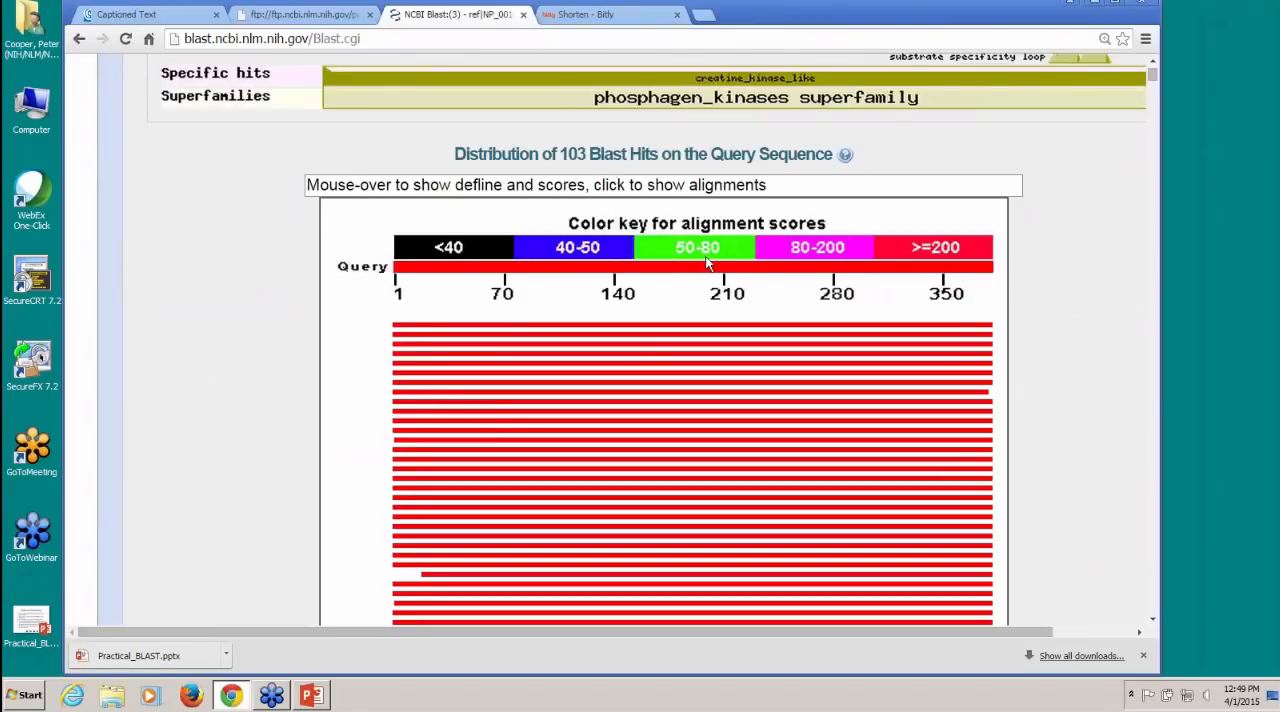
Step: Examine the description table of the all-proteins search, comparing scores, query cover and E values from the best to the weakest hits
{"action": "scroll", "coordinate": [706, 262], "scroll_direction": "down", "scroll_amount": 10}
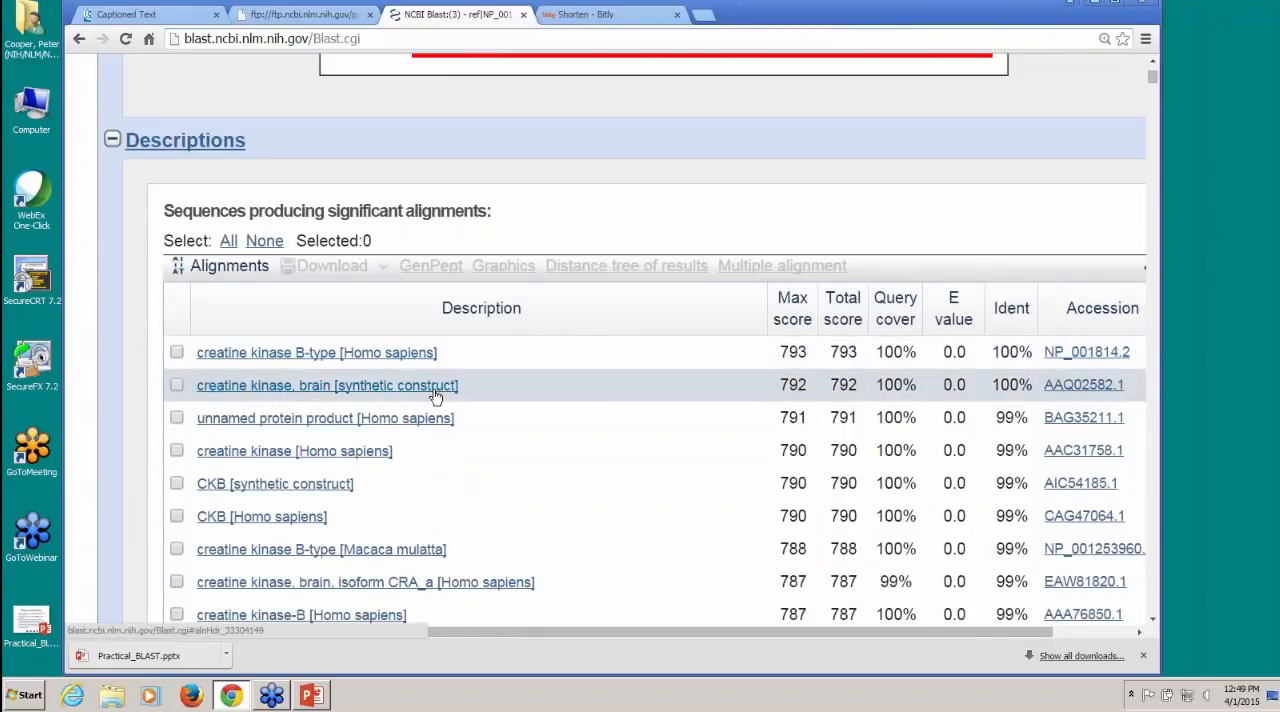
{"action": "scroll", "coordinate": [405, 390], "scroll_direction": "down", "scroll_amount": 1}
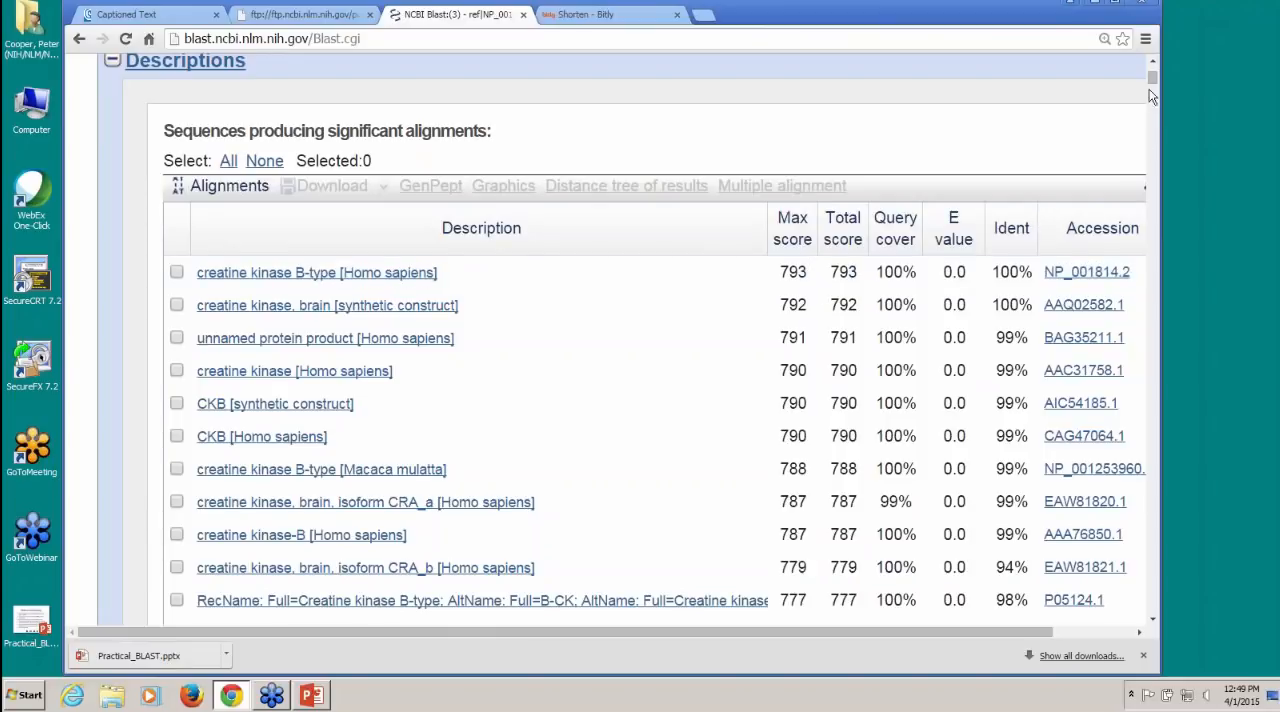
{"action": "left_click_drag", "start_coordinate": [1152, 84], "coordinate": [1140, 397]}
{"action": "left_click_drag", "start_coordinate": [1146, 423], "coordinate": [1150, 596]}
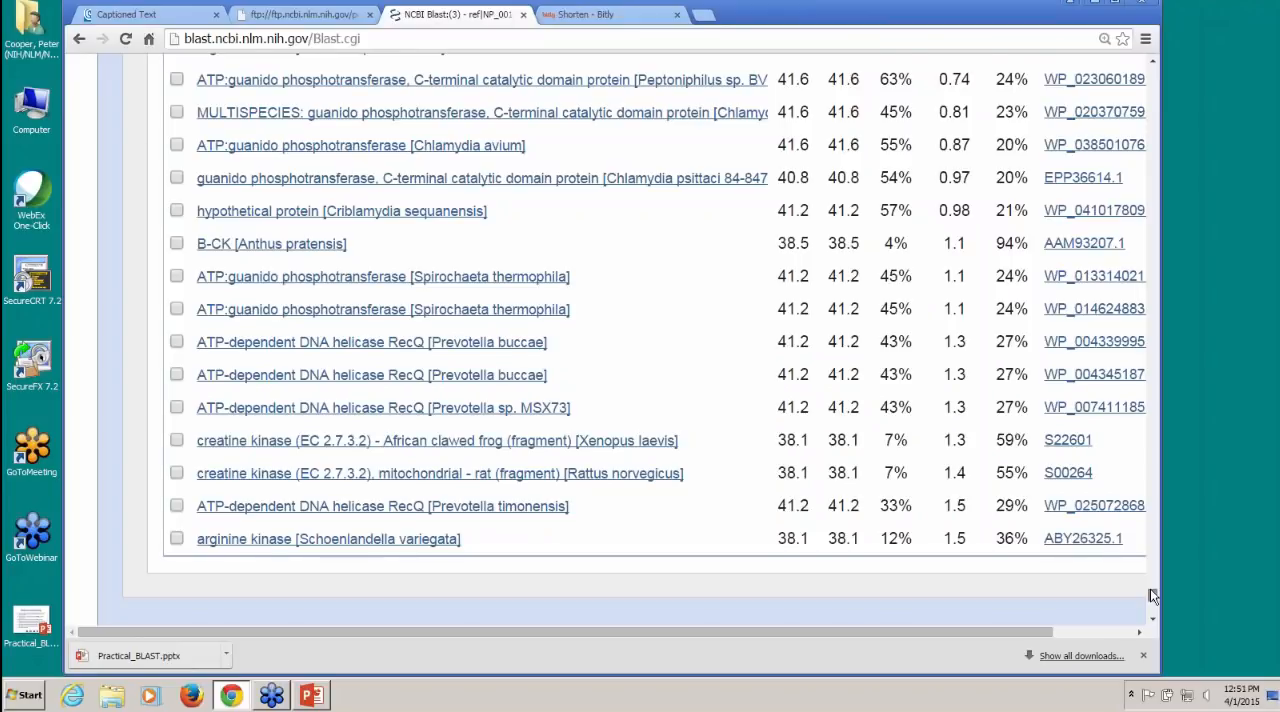
{"action": "left_click_drag", "start_coordinate": [1150, 590], "coordinate": [1153, 580]}
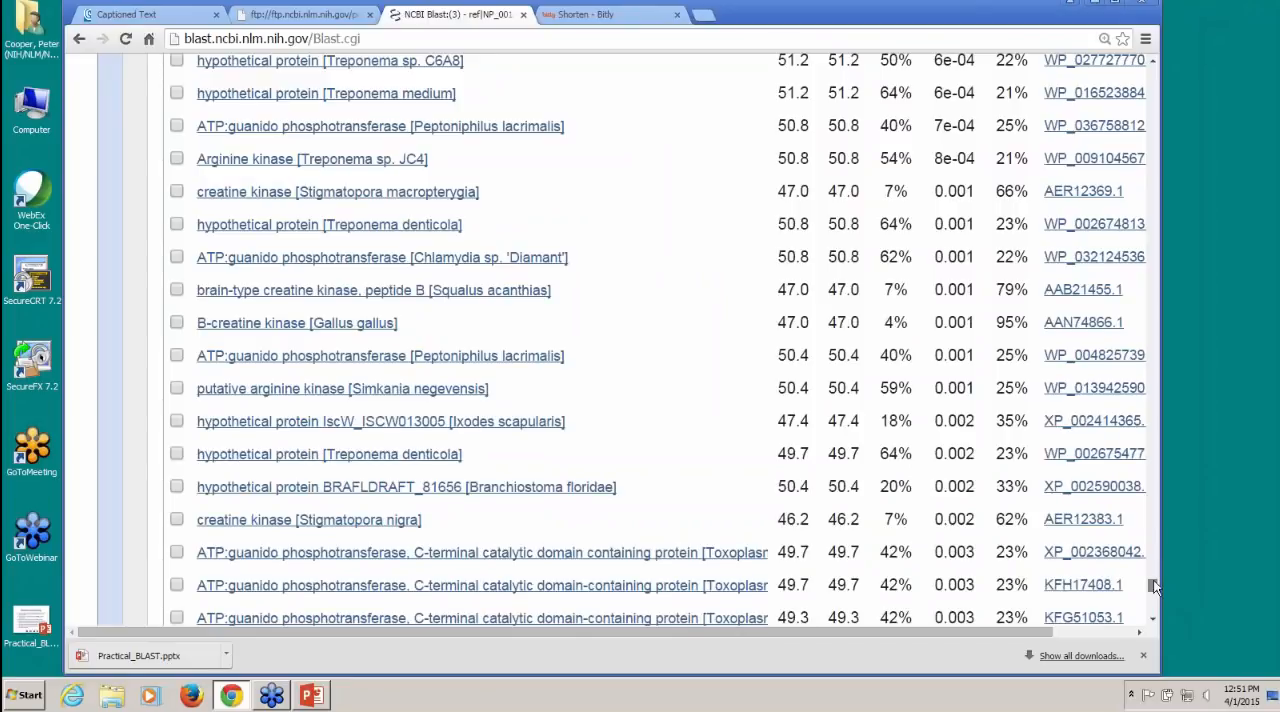
{"action": "scroll", "coordinate": [879, 498], "scroll_direction": "up", "scroll_amount": 4}
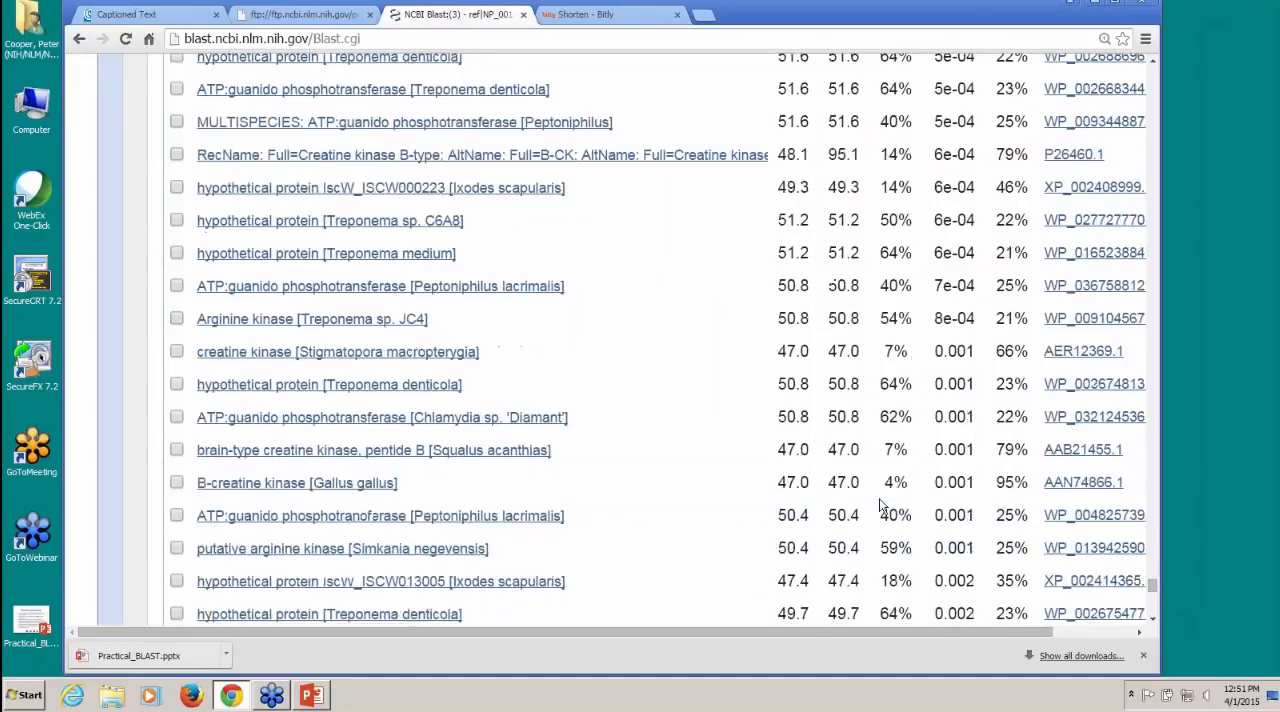
{"action": "scroll", "coordinate": [879, 505], "scroll_direction": "up", "scroll_amount": 10}
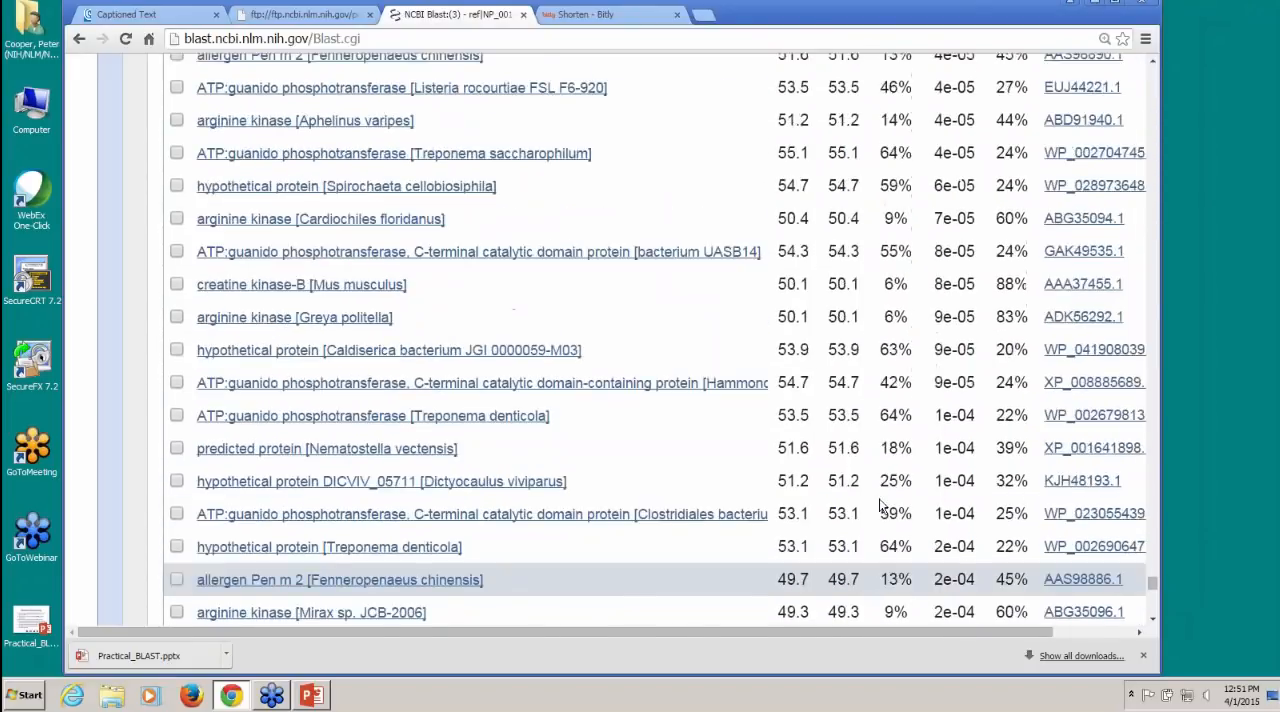
{"action": "scroll", "coordinate": [879, 505], "scroll_direction": "up", "scroll_amount": 7}
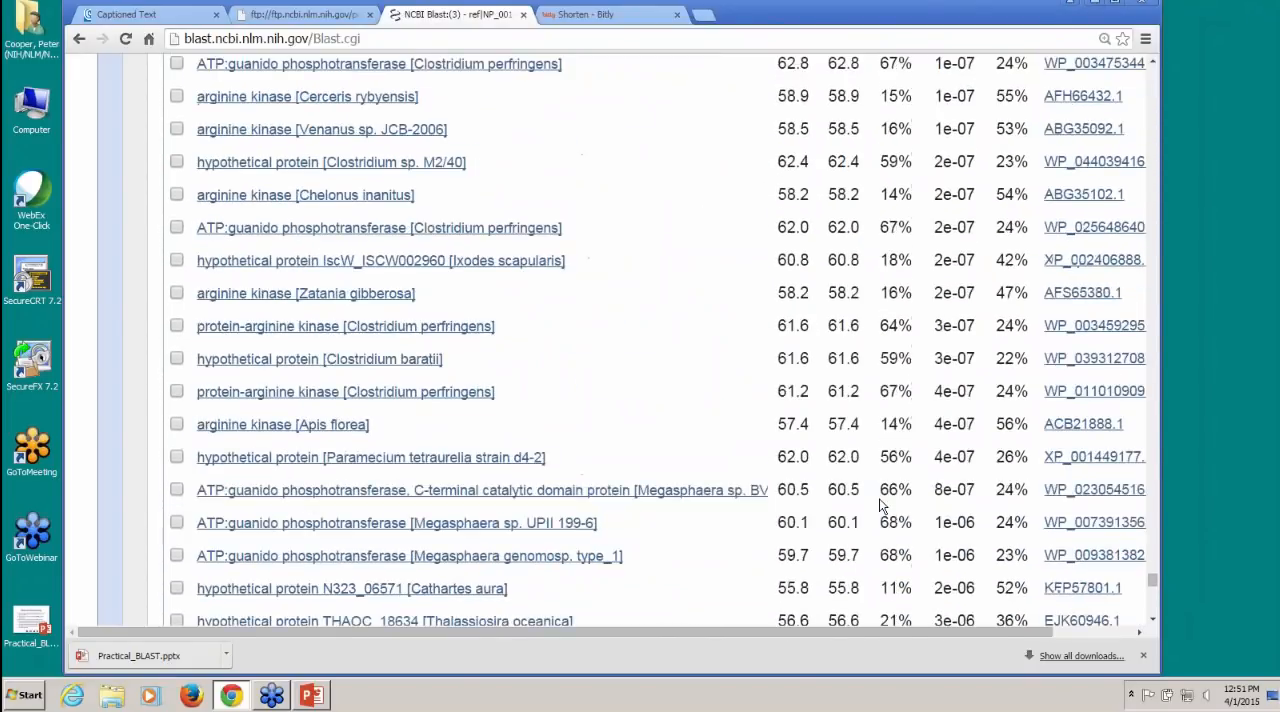
{"action": "scroll", "coordinate": [879, 505], "scroll_direction": "up", "scroll_amount": 3}
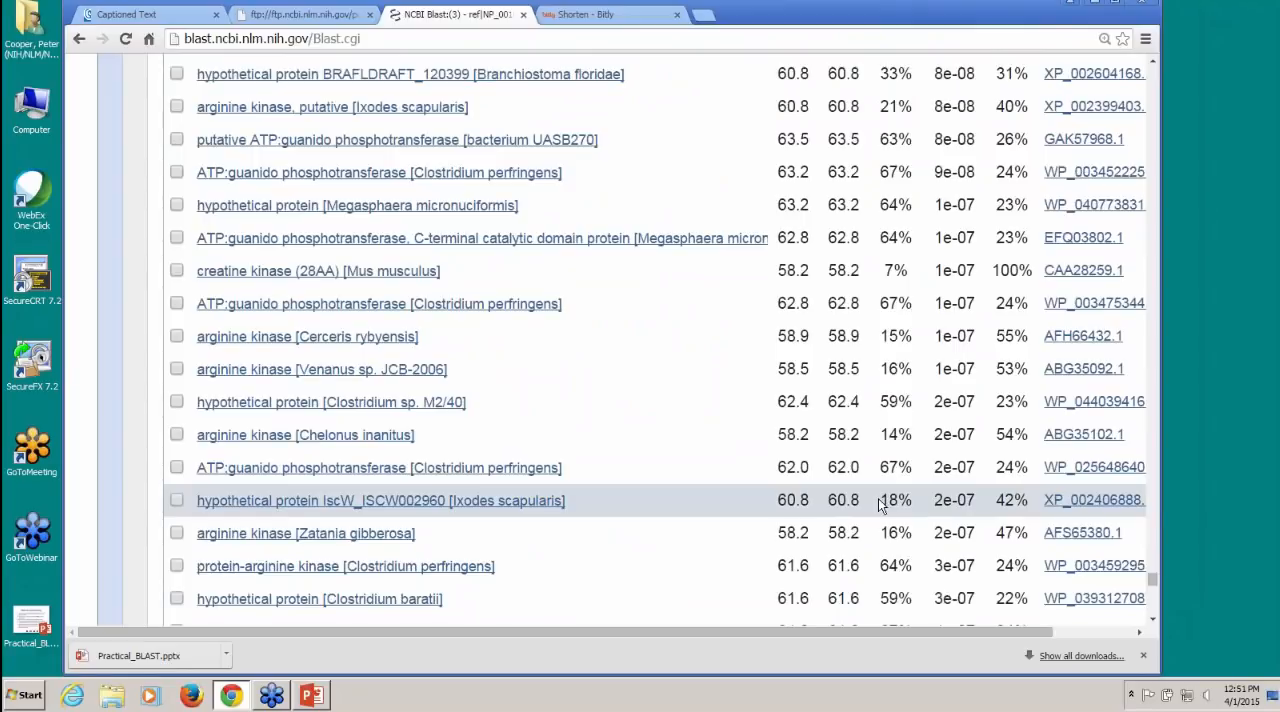
Step: Reopen the all-proteins search for editing and resubmission, and set its database to Reference proteins (refseq_protein)
{"action": "left_click_drag", "start_coordinate": [1157, 583], "coordinate": [1162, 70]}
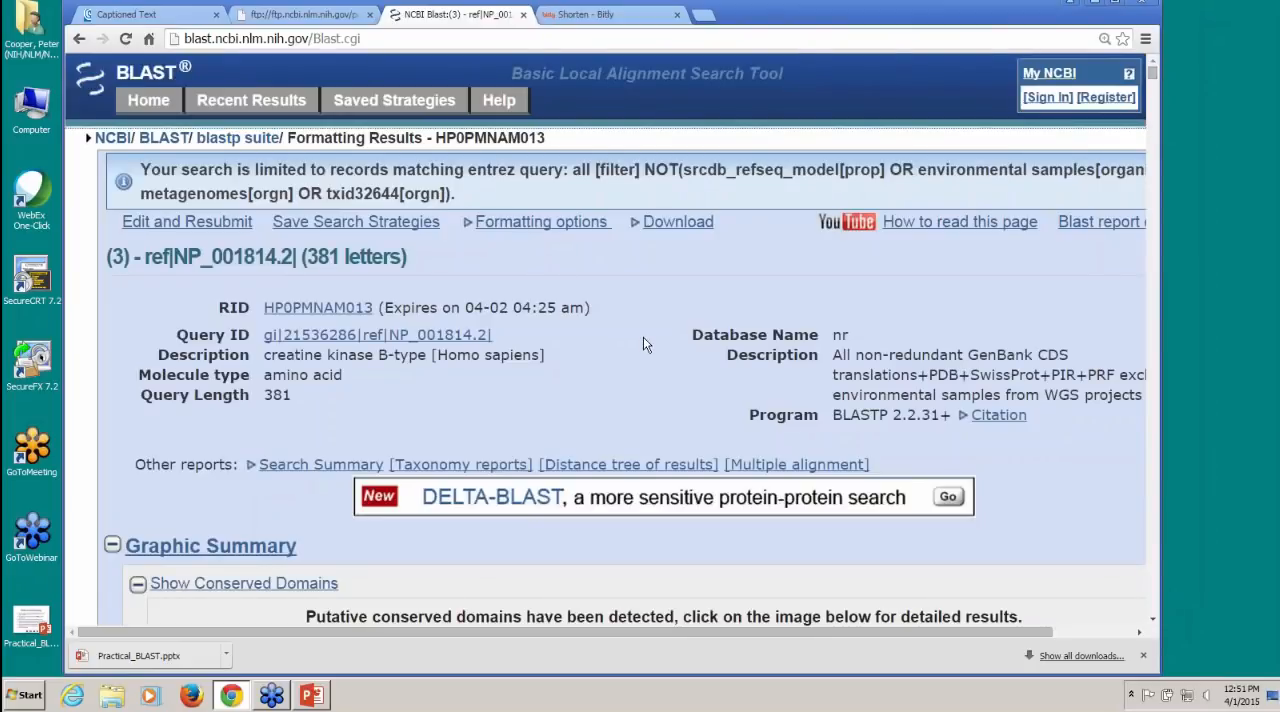
{"action": "left_click", "coordinate": [207, 231]}
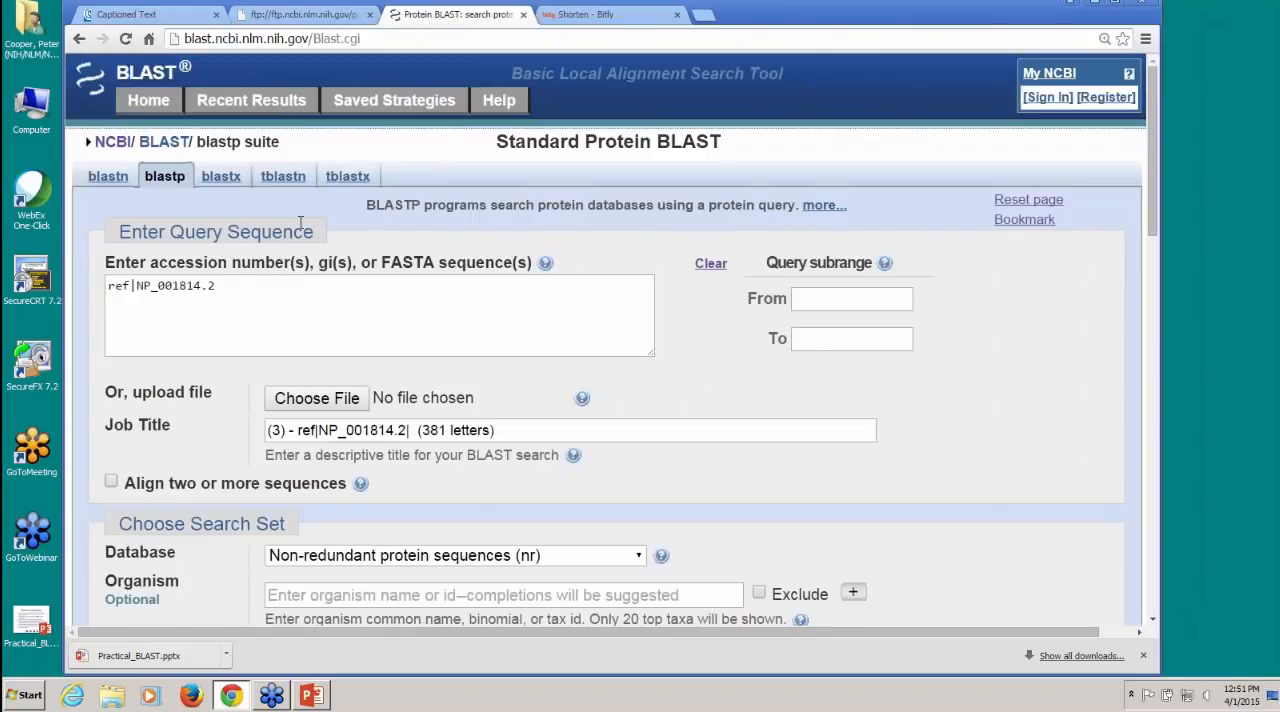
{"action": "scroll", "coordinate": [645, 377], "scroll_direction": "down", "scroll_amount": 3}
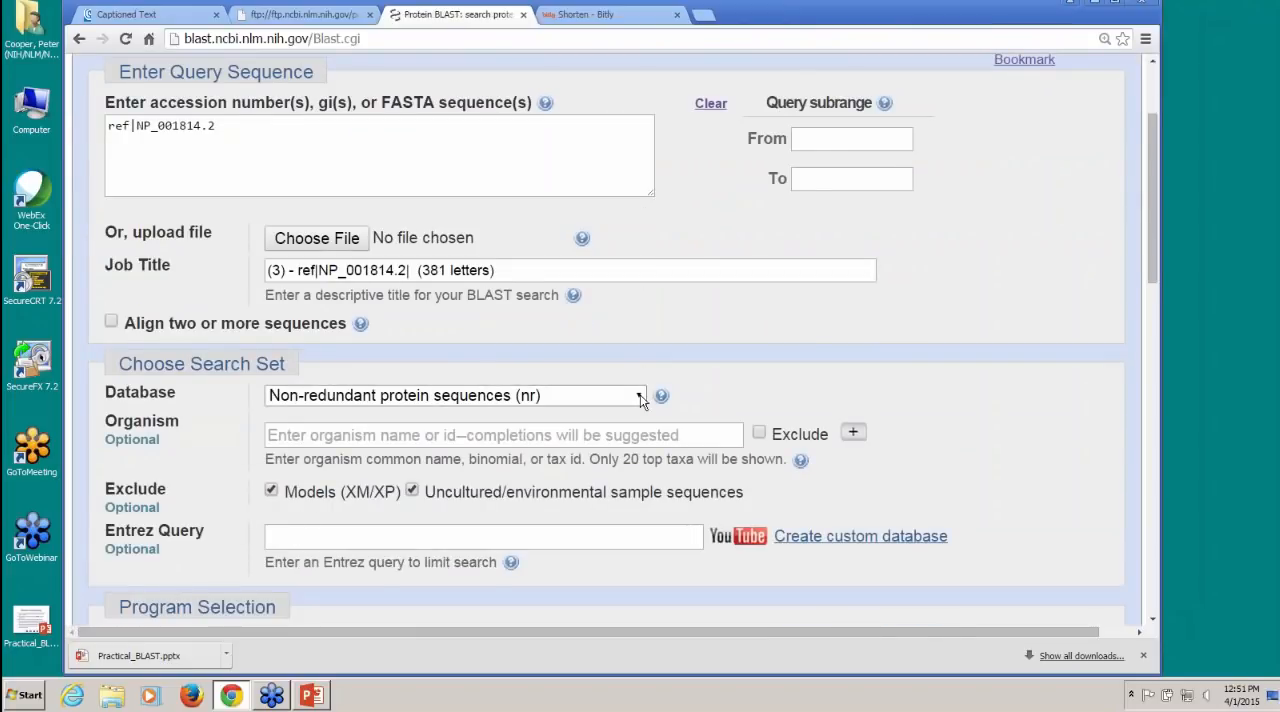
{"action": "left_click", "coordinate": [641, 399]}
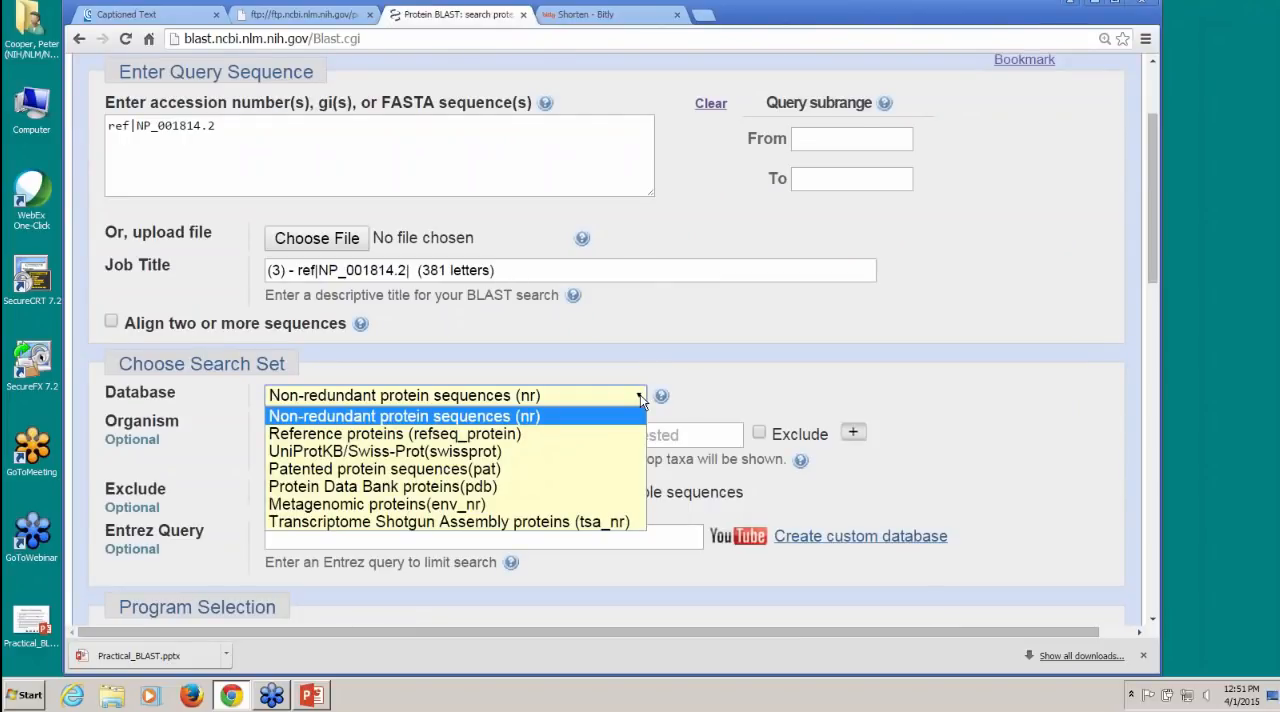
{"action": "left_click", "coordinate": [551, 431]}
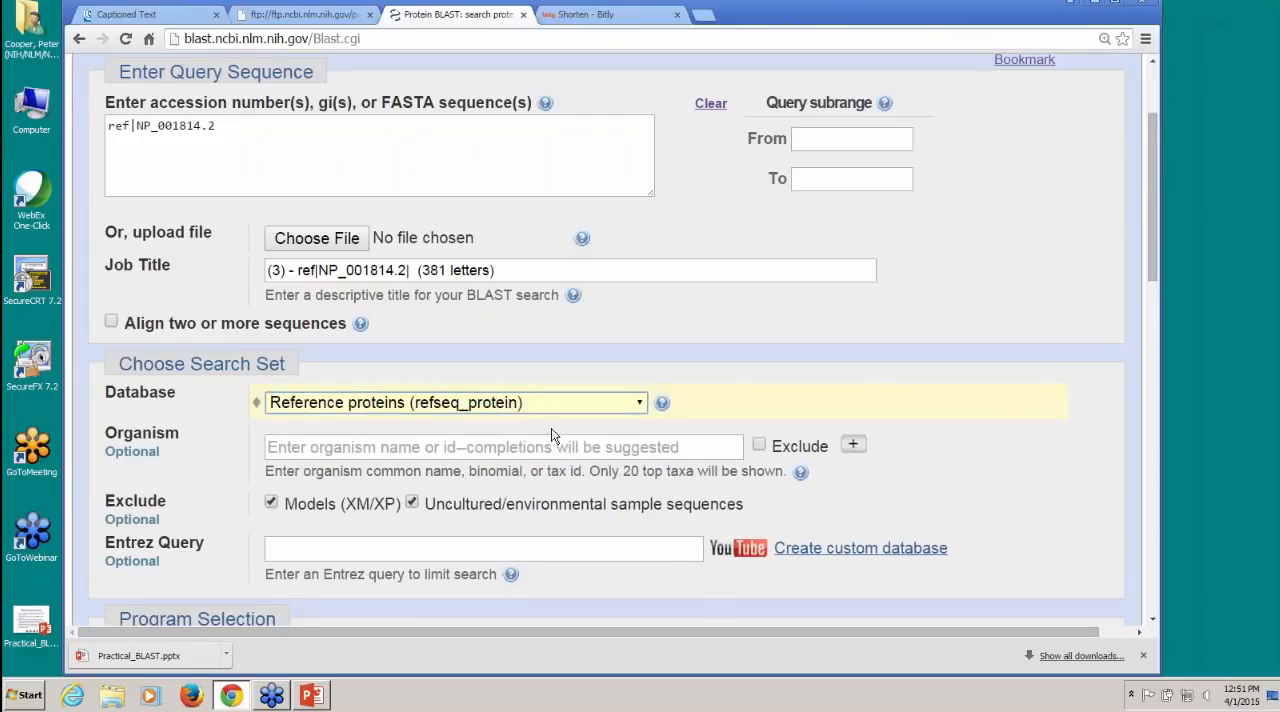
Step: Limit the search's organism to mammals (taxid:40674)
{"action": "left_click", "coordinate": [430, 446]}
{"action": "type", "text": "m"}
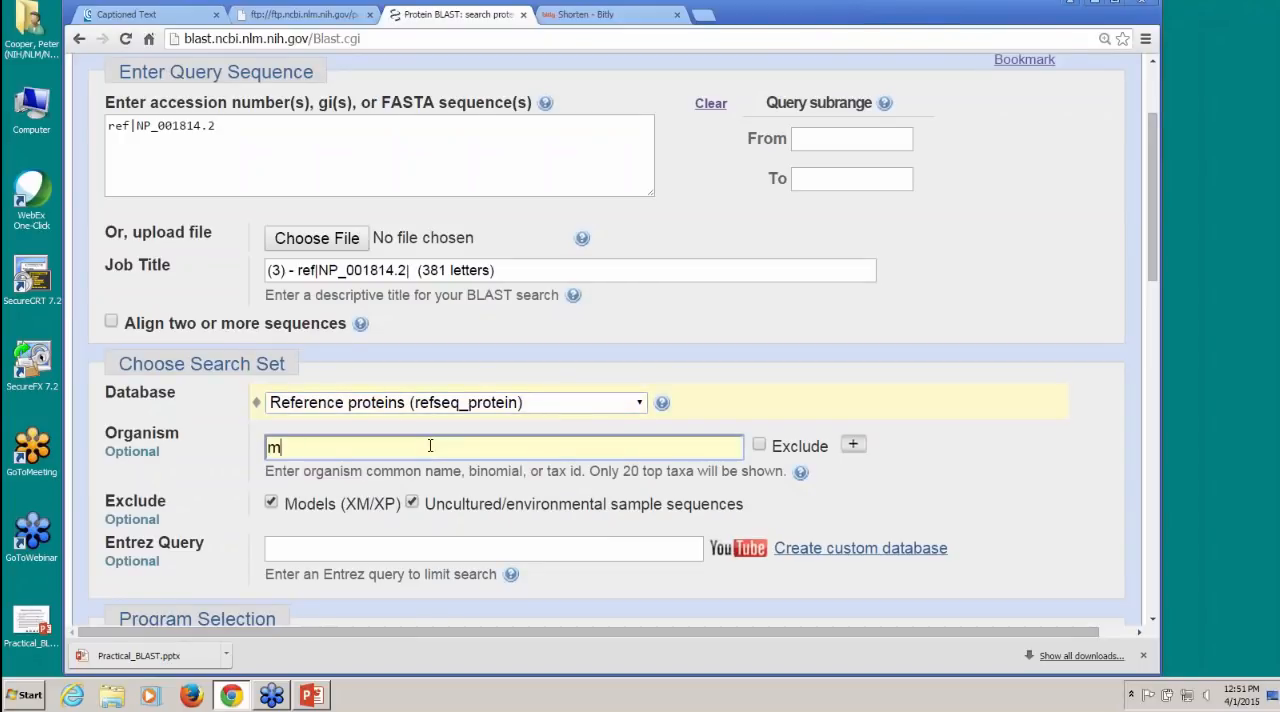
{"action": "type", "text": "am"}
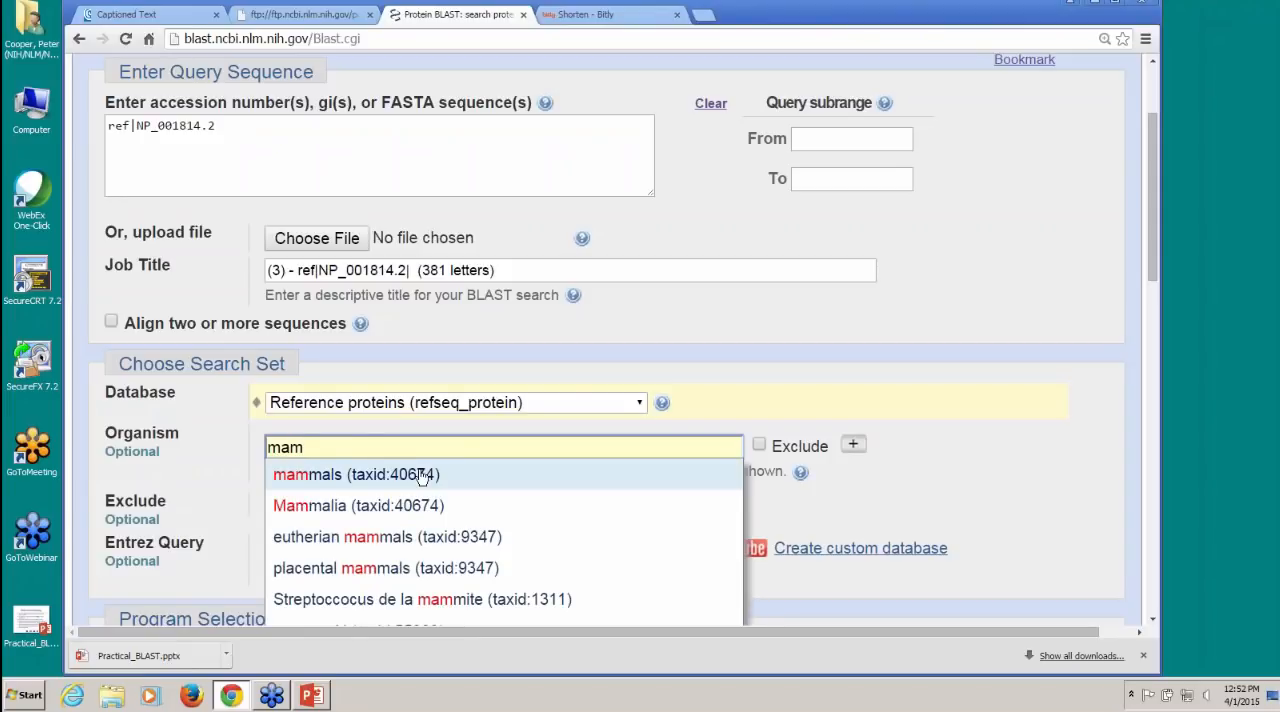
{"action": "left_click", "coordinate": [422, 475]}
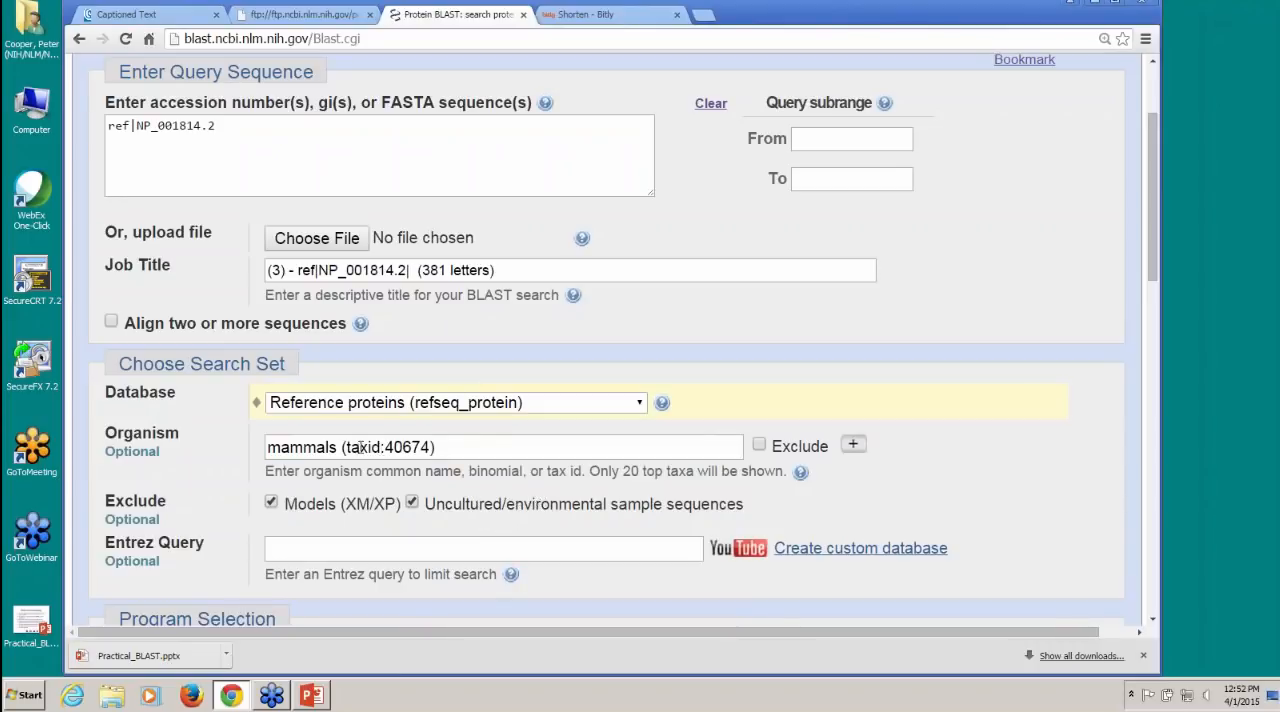
Step: Set the algorithm parameters to a maximum of 100 target sequences and an expect threshold of 1e-30
{"action": "left_click_drag", "start_coordinate": [1144, 273], "coordinate": [1139, 482]}
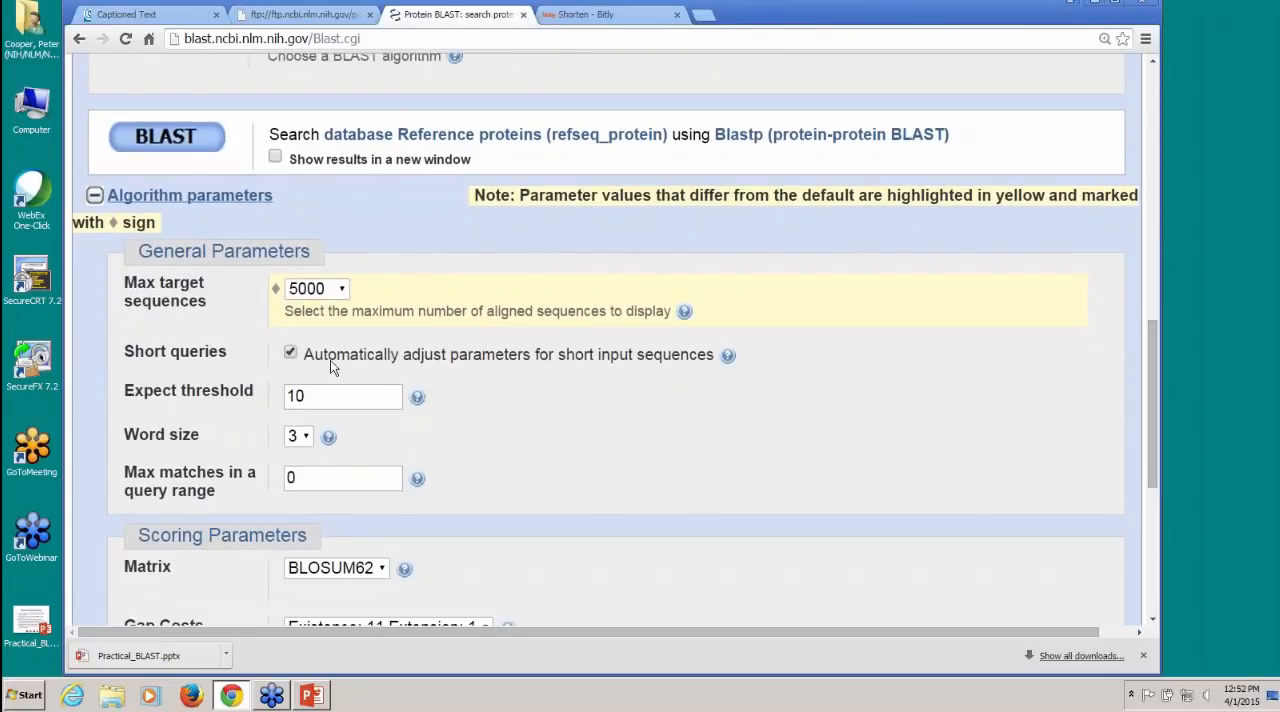
{"action": "left_click", "coordinate": [341, 290]}
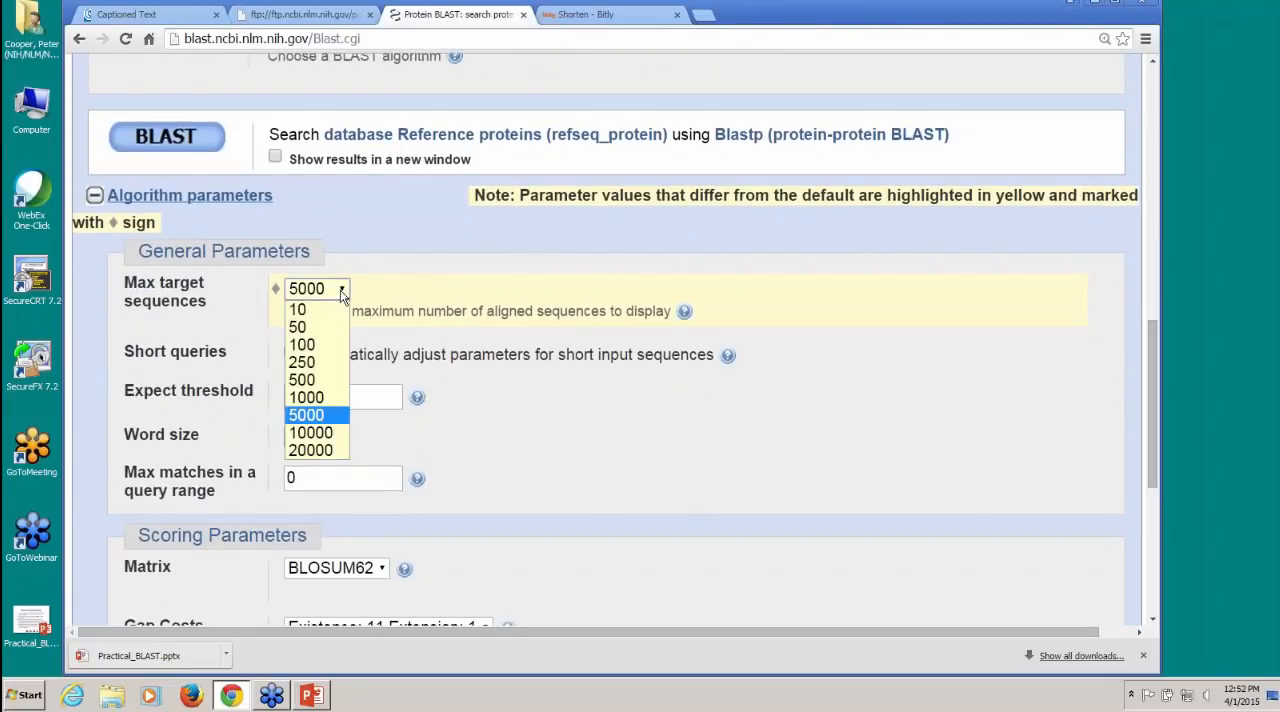
{"action": "left_click", "coordinate": [335, 344]}
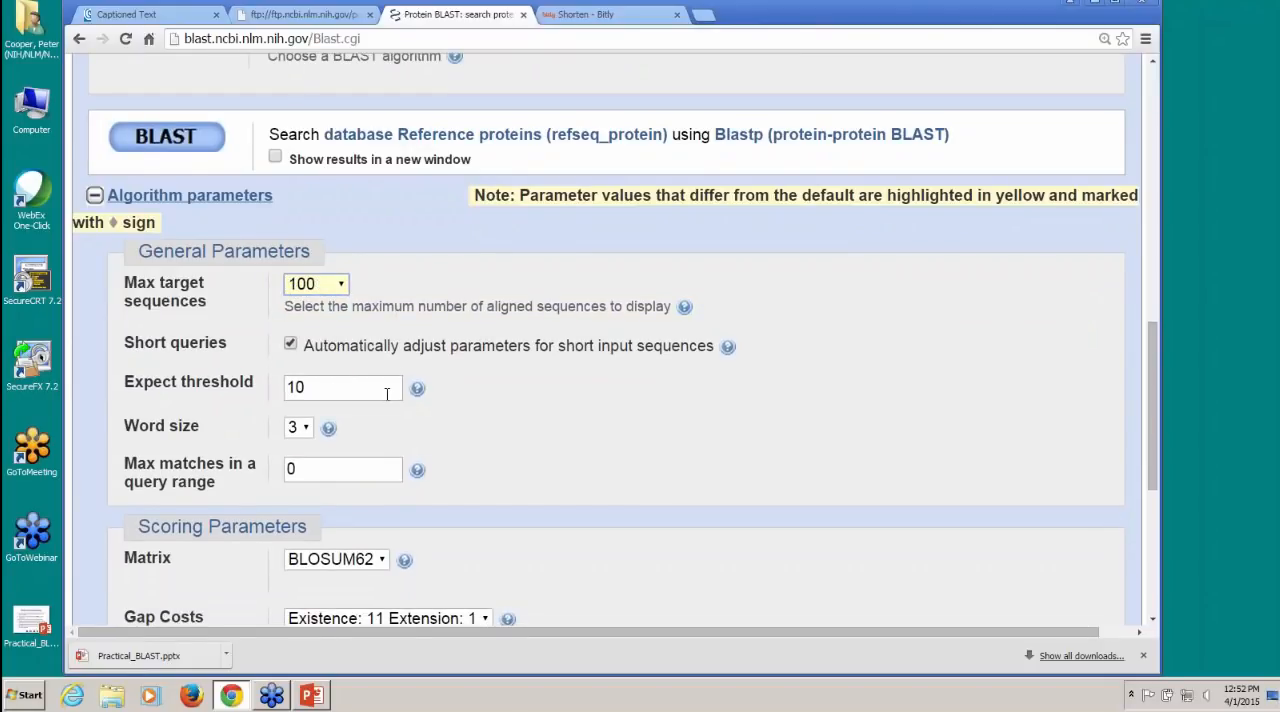
{"action": "left_click", "coordinate": [296, 387]}
{"action": "left_click_drag", "start_coordinate": [296, 387], "coordinate": [311, 387]}
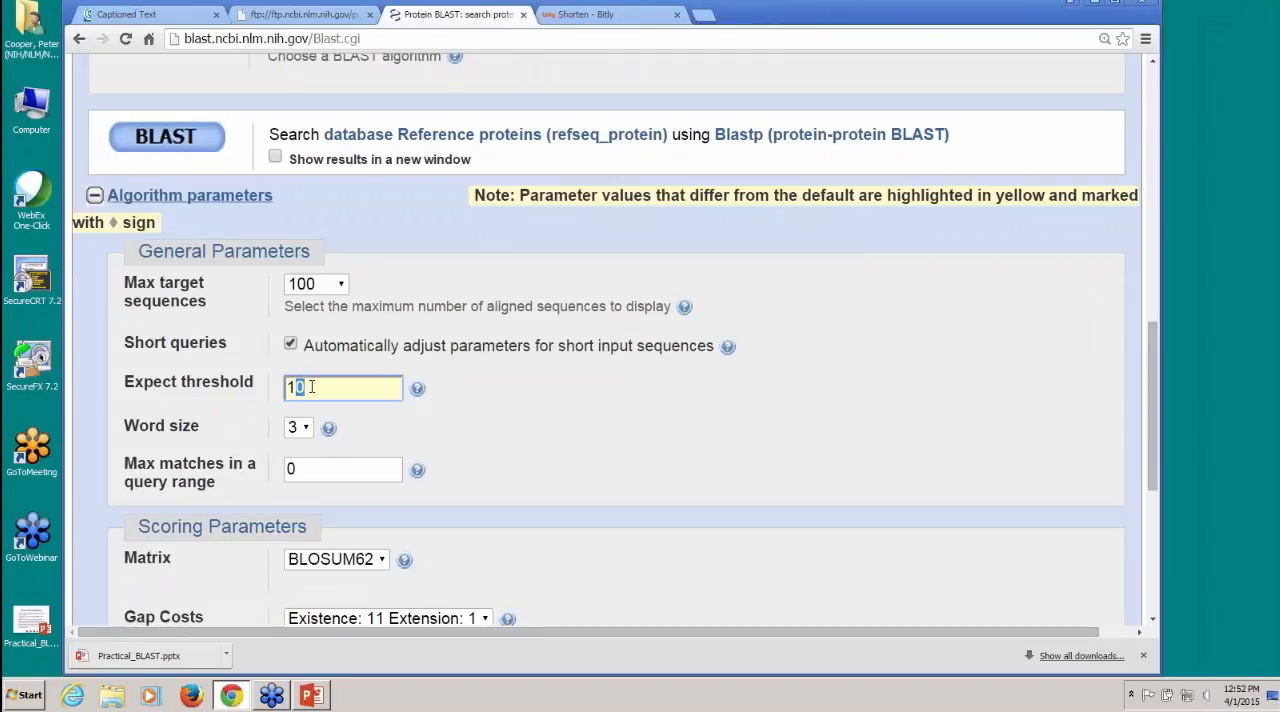
{"action": "type", "text": "e-3"}
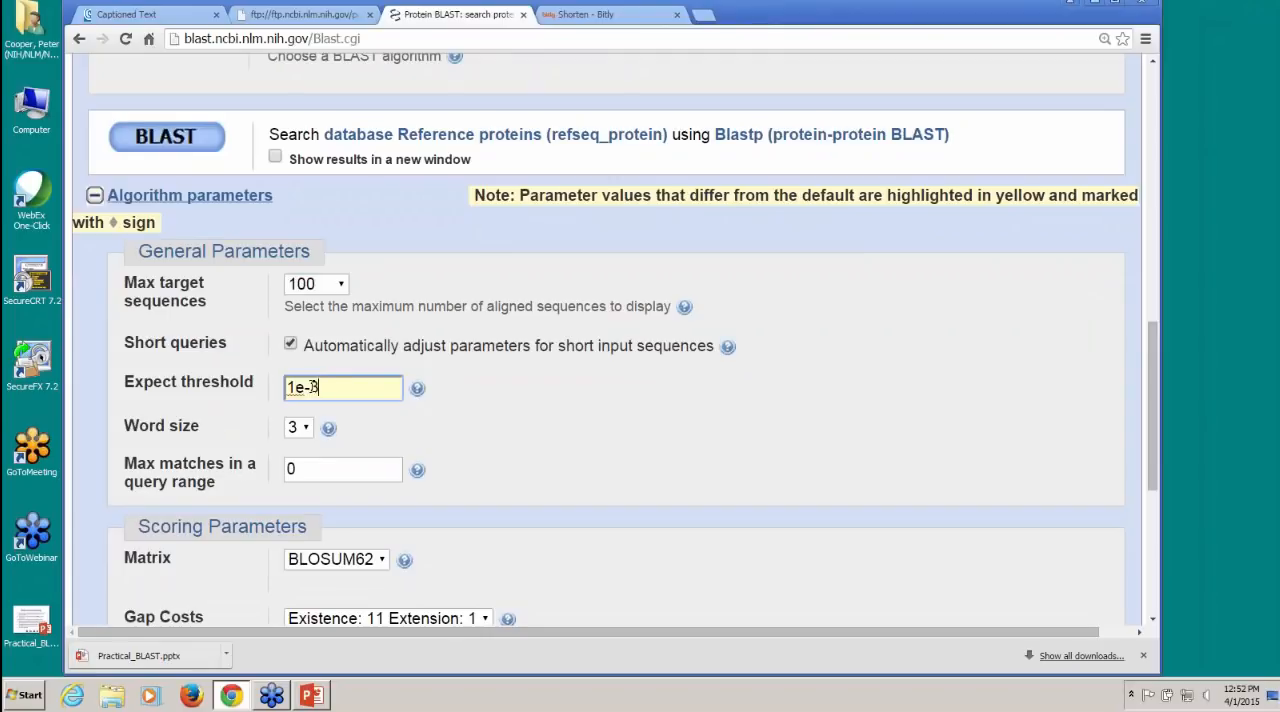
{"action": "type", "text": "0"}
Step: Run the revised BLAST search, and open the recent results page
{"action": "left_click_drag", "start_coordinate": [1151, 421], "coordinate": [1143, 286]}
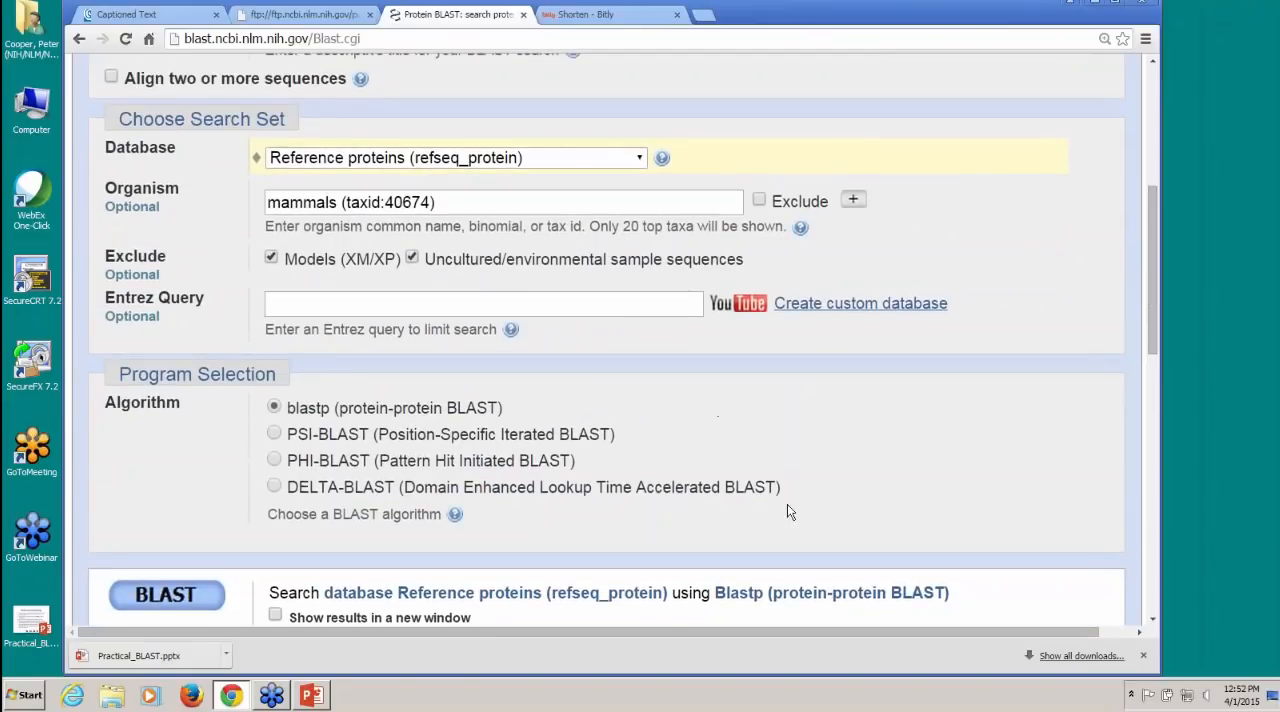
{"action": "left_click", "coordinate": [184, 597]}
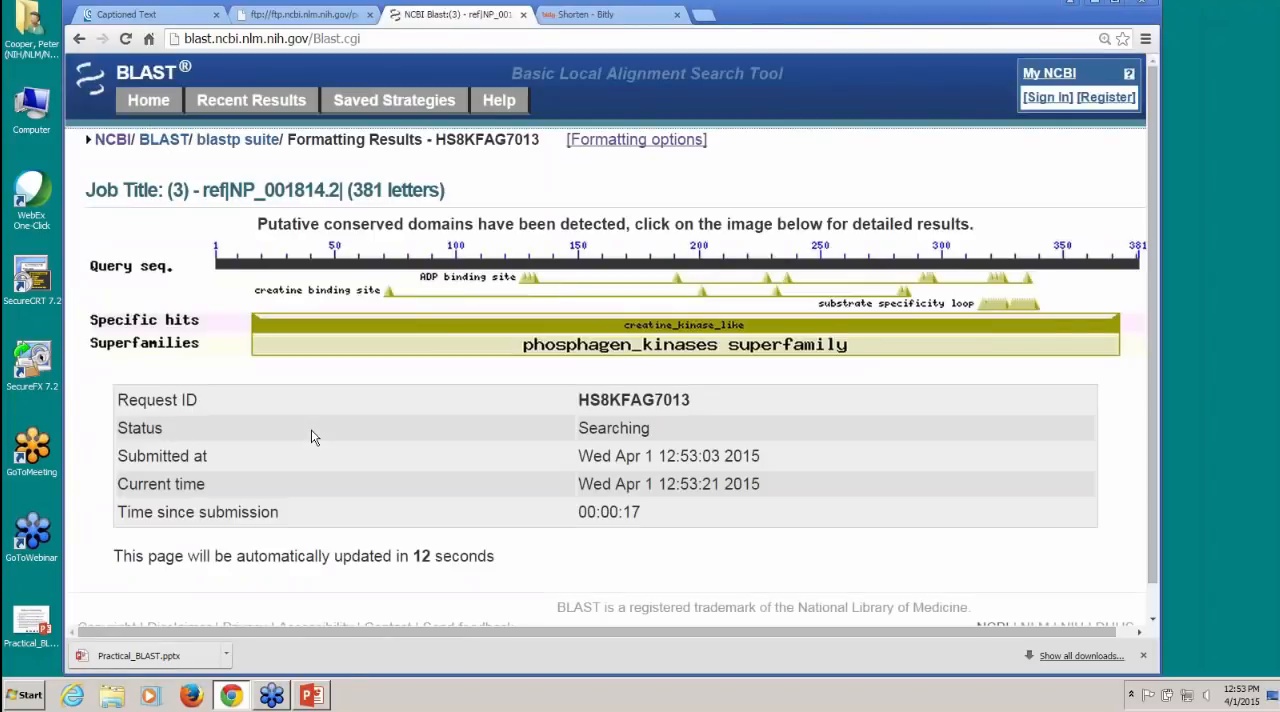
{"action": "left_click", "coordinate": [263, 113]}
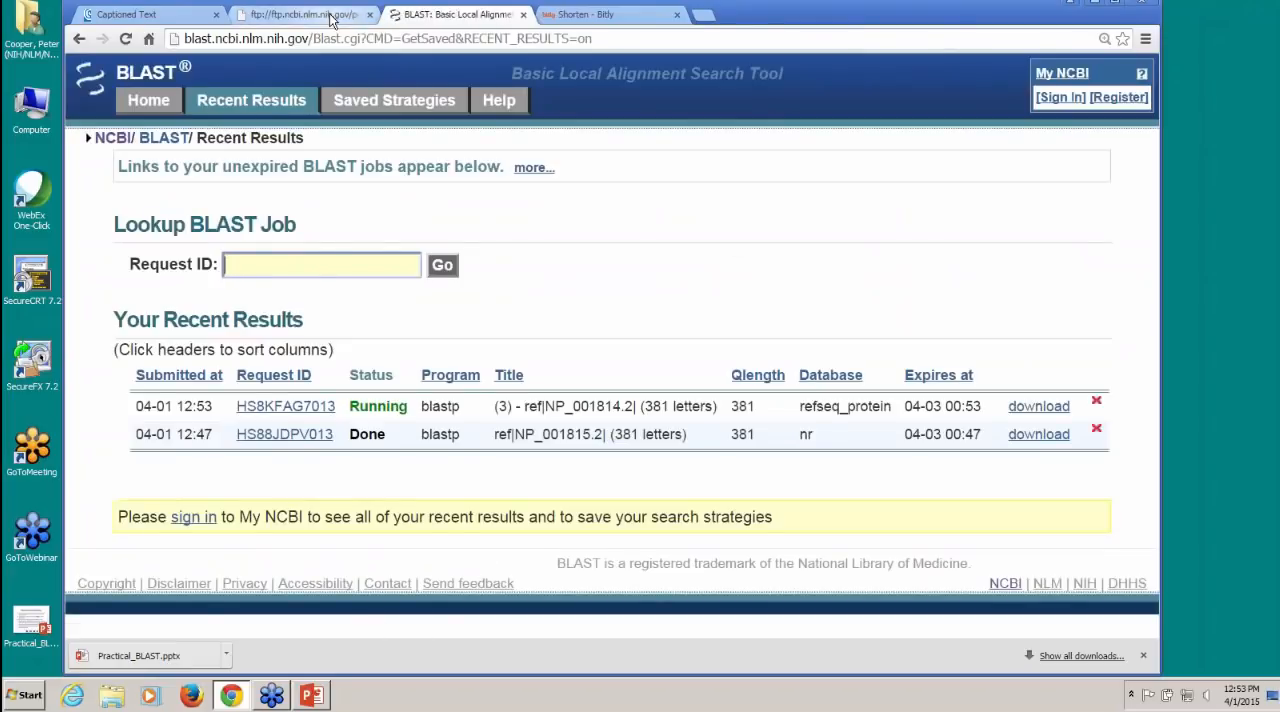
Step: Copy the mammalian proteins search's request ID HNXHG2E8016 from the demo notes
{"action": "left_click", "coordinate": [330, 17]}
{"action": "left_click_drag", "start_coordinate": [693, 201], "coordinate": [788, 201]}
{"action": "right_click", "coordinate": [766, 205]}
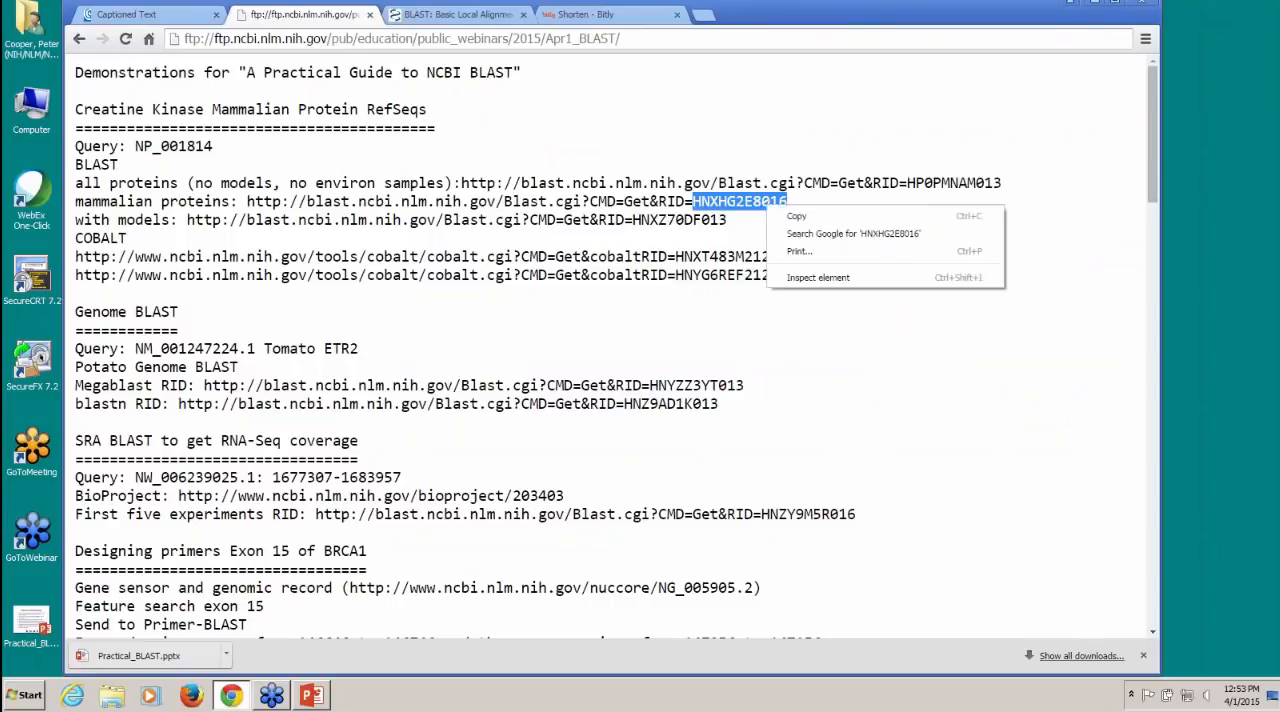
{"action": "left_click", "coordinate": [778, 216]}
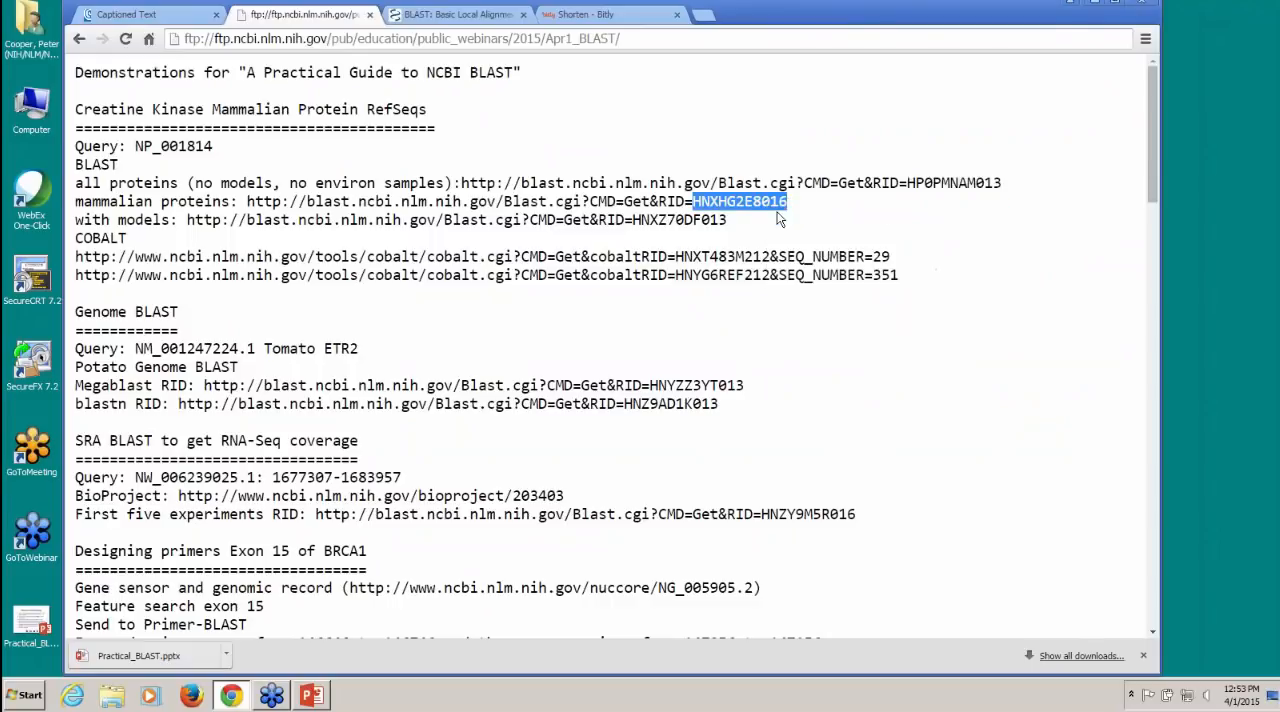
Step: Look up the BLAST job with the copied request ID HNXHG2E8016 on the recent results page
{"action": "left_click", "coordinate": [477, 16]}
{"action": "right_click", "coordinate": [284, 266]}
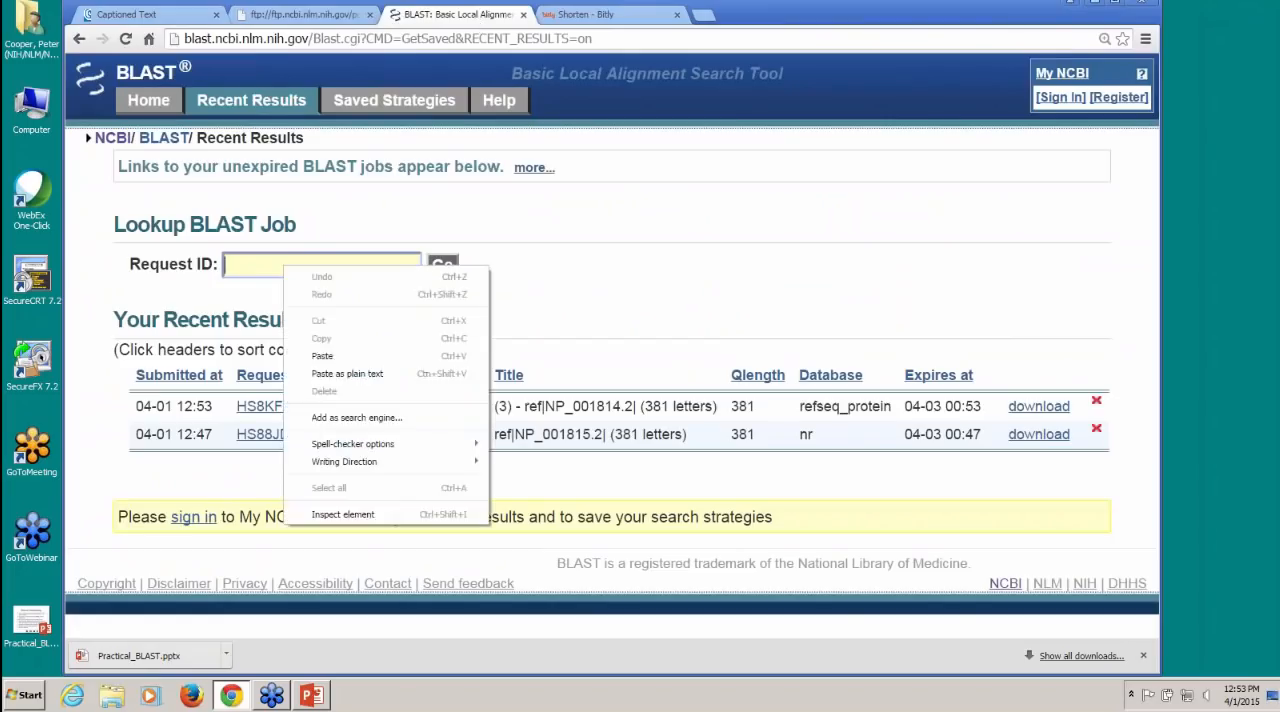
{"action": "left_click", "coordinate": [341, 355]}
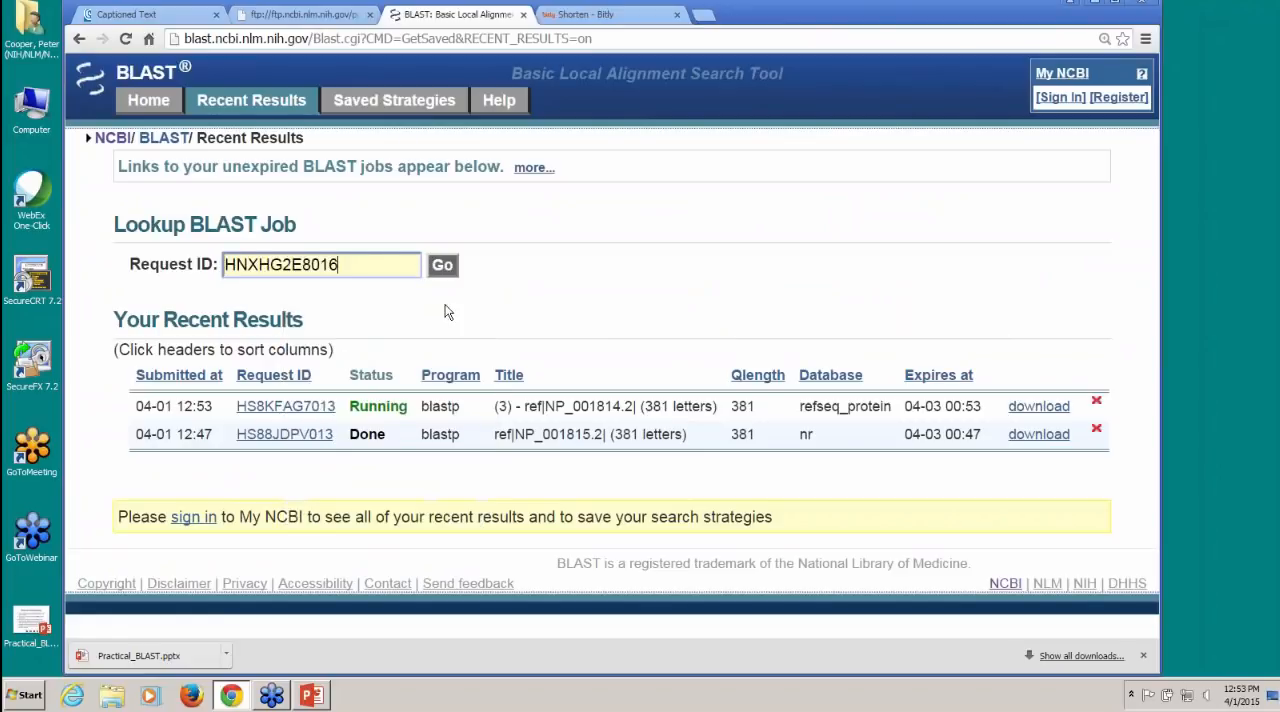
{"action": "left_click", "coordinate": [443, 266]}
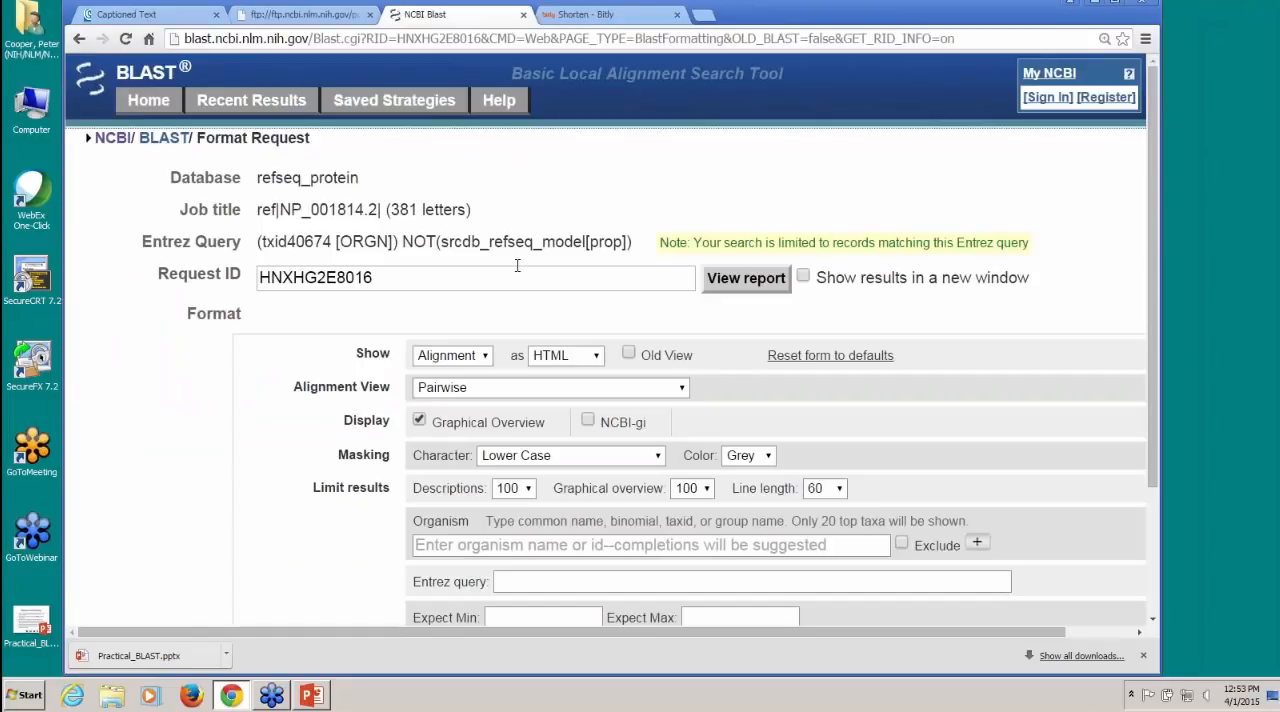
Step: View the mammalian proteins job's report, and examine its graphic summary and the descriptions of its hits
{"action": "left_click", "coordinate": [748, 287]}
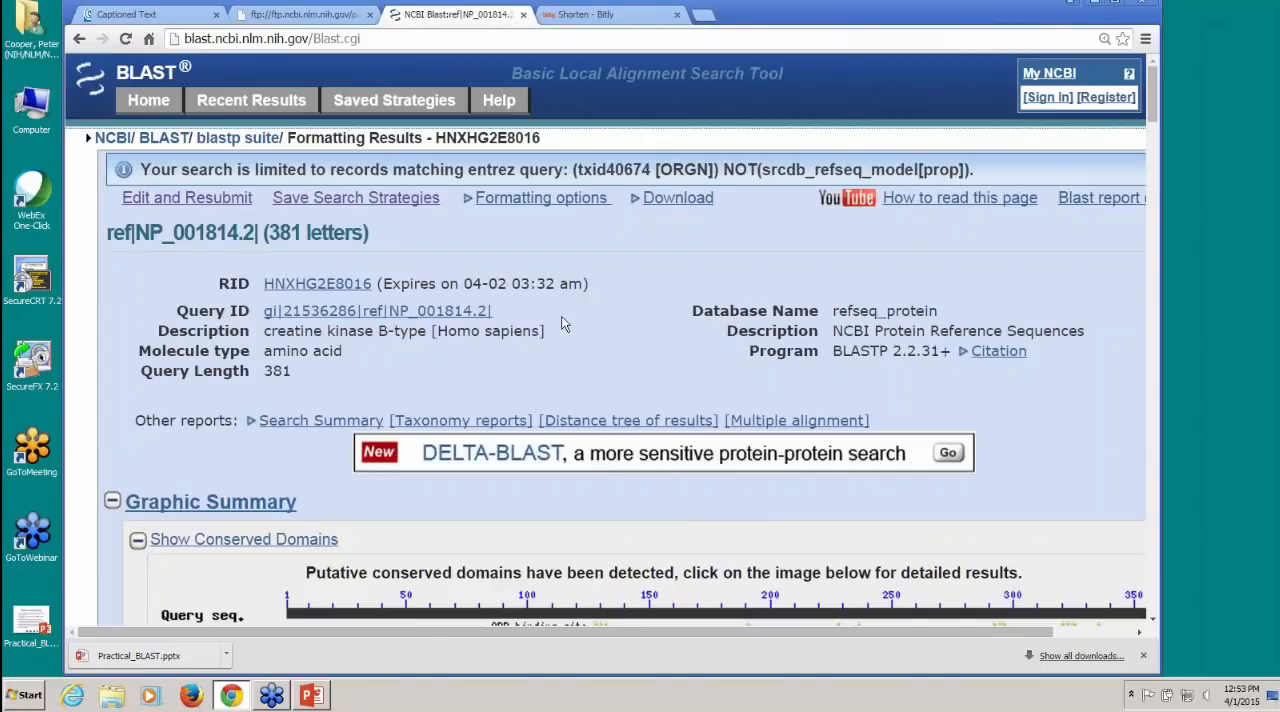
{"action": "scroll", "coordinate": [560, 284], "scroll_direction": "down", "scroll_amount": 3}
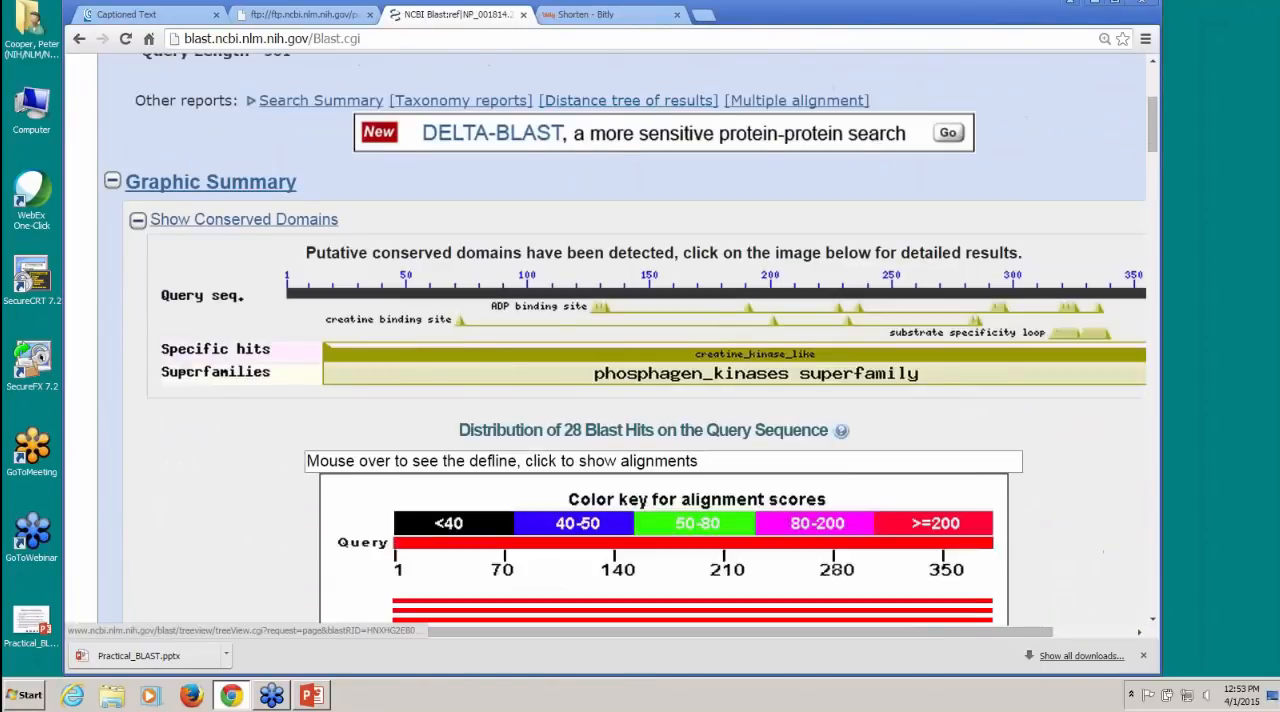
{"action": "scroll", "coordinate": [734, 257], "scroll_direction": "down", "scroll_amount": 2}
{"action": "scroll", "coordinate": [766, 323], "scroll_direction": "down", "scroll_amount": 2}
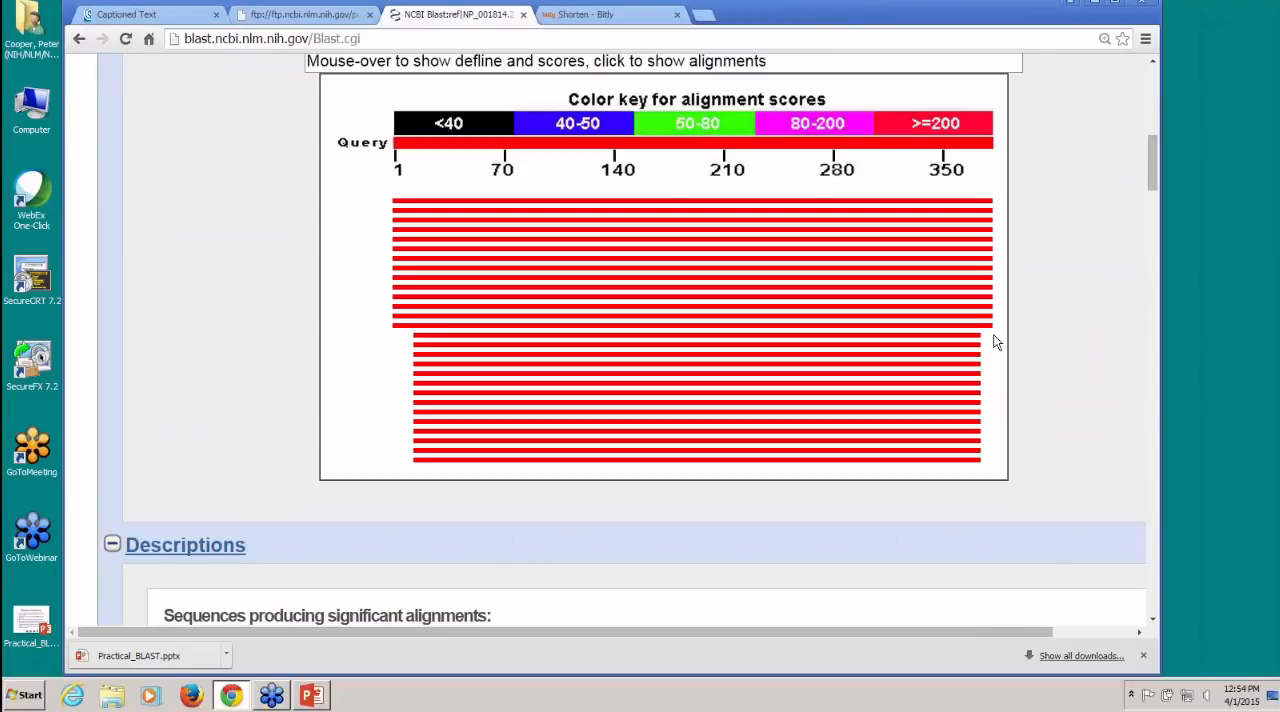
{"action": "scroll", "coordinate": [995, 342], "scroll_direction": "down", "scroll_amount": 5}
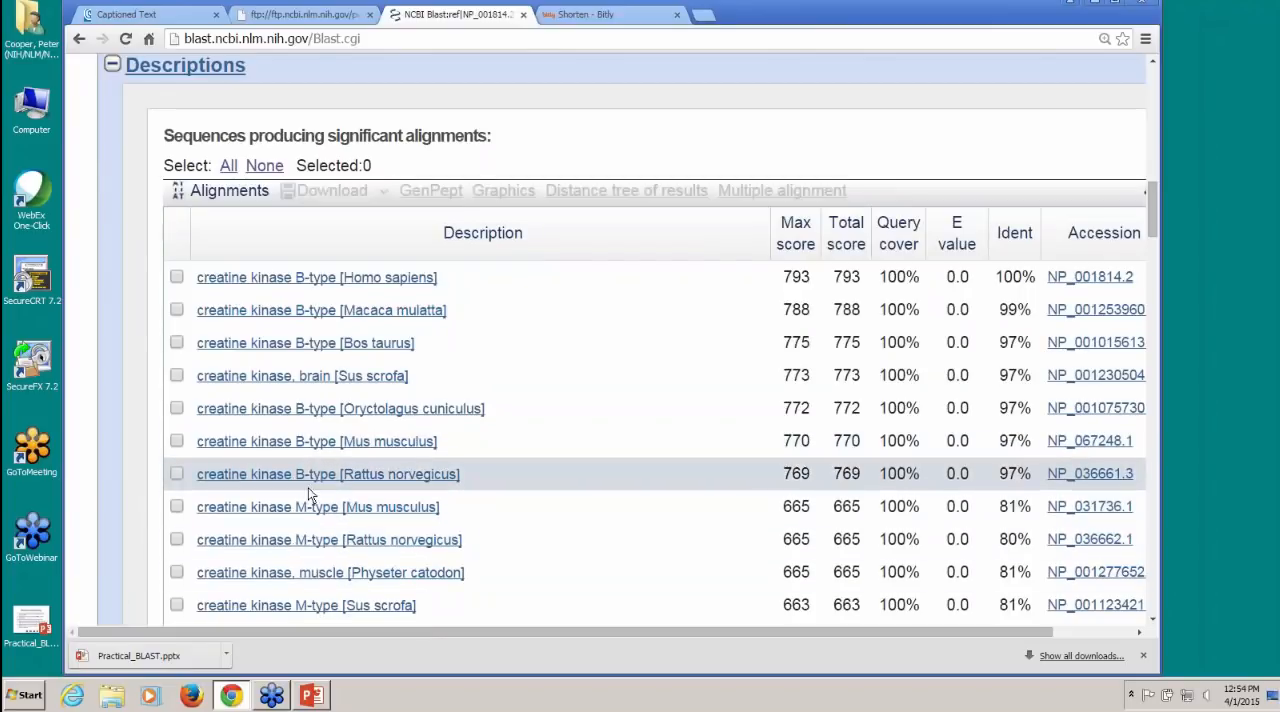
{"action": "scroll", "coordinate": [560, 534], "scroll_direction": "down", "scroll_amount": 1}
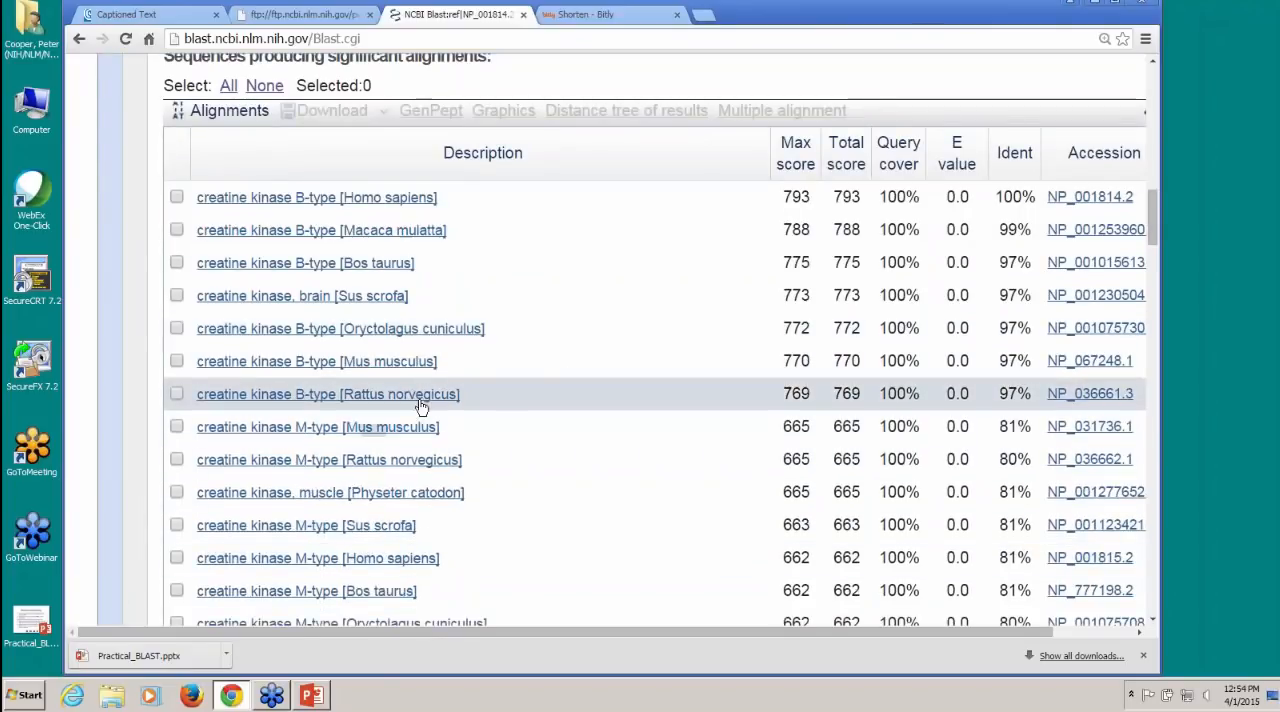
{"action": "scroll", "coordinate": [580, 417], "scroll_direction": "down", "scroll_amount": 3}
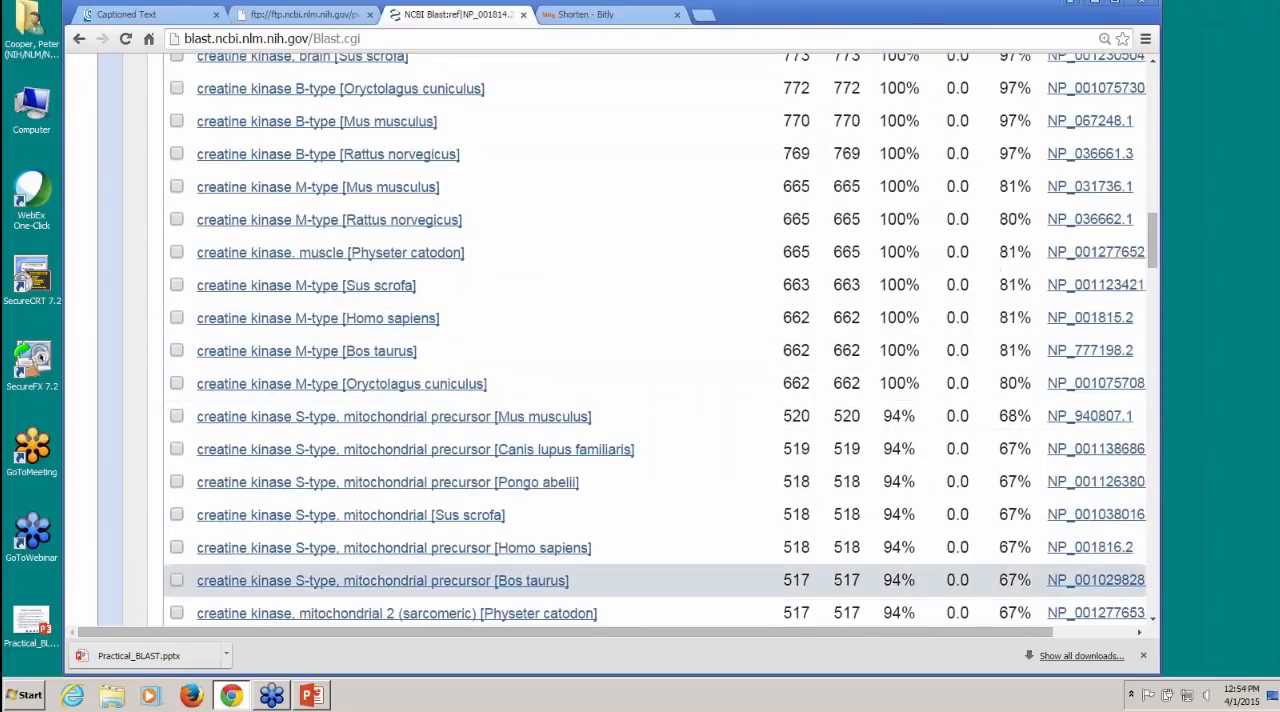
Step: Open the alignment of the Mus musculus creatine kinase S-type mitochondrial precursor hit, and expand its additional title
{"action": "scroll", "coordinate": [368, 577], "scroll_direction": "down", "scroll_amount": 1}
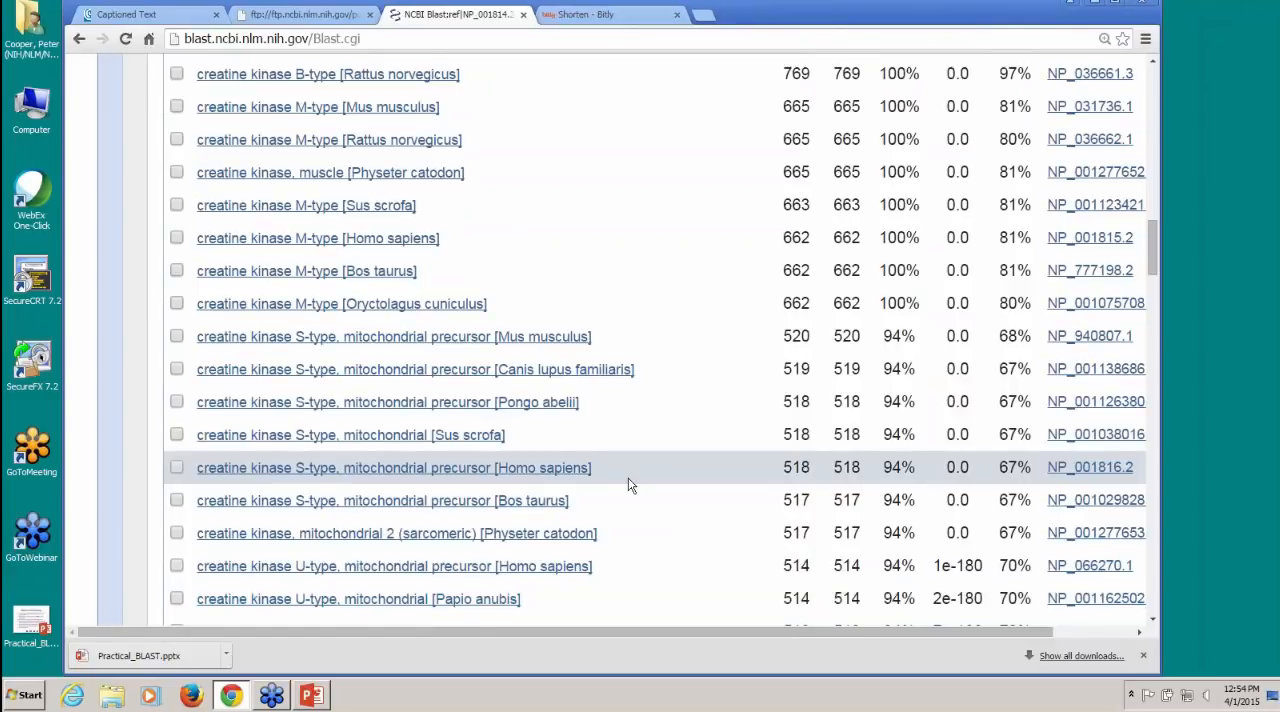
{"action": "scroll", "coordinate": [628, 485], "scroll_direction": "down", "scroll_amount": 2}
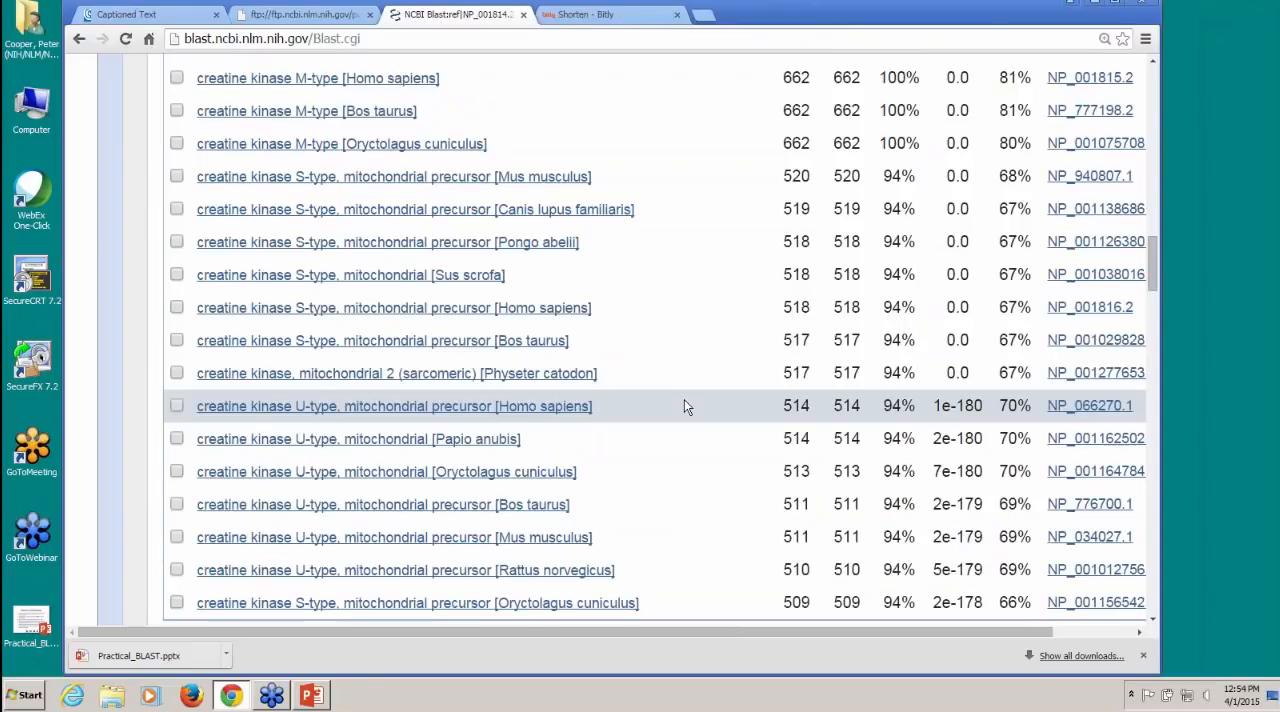
{"action": "left_click", "coordinate": [354, 180]}
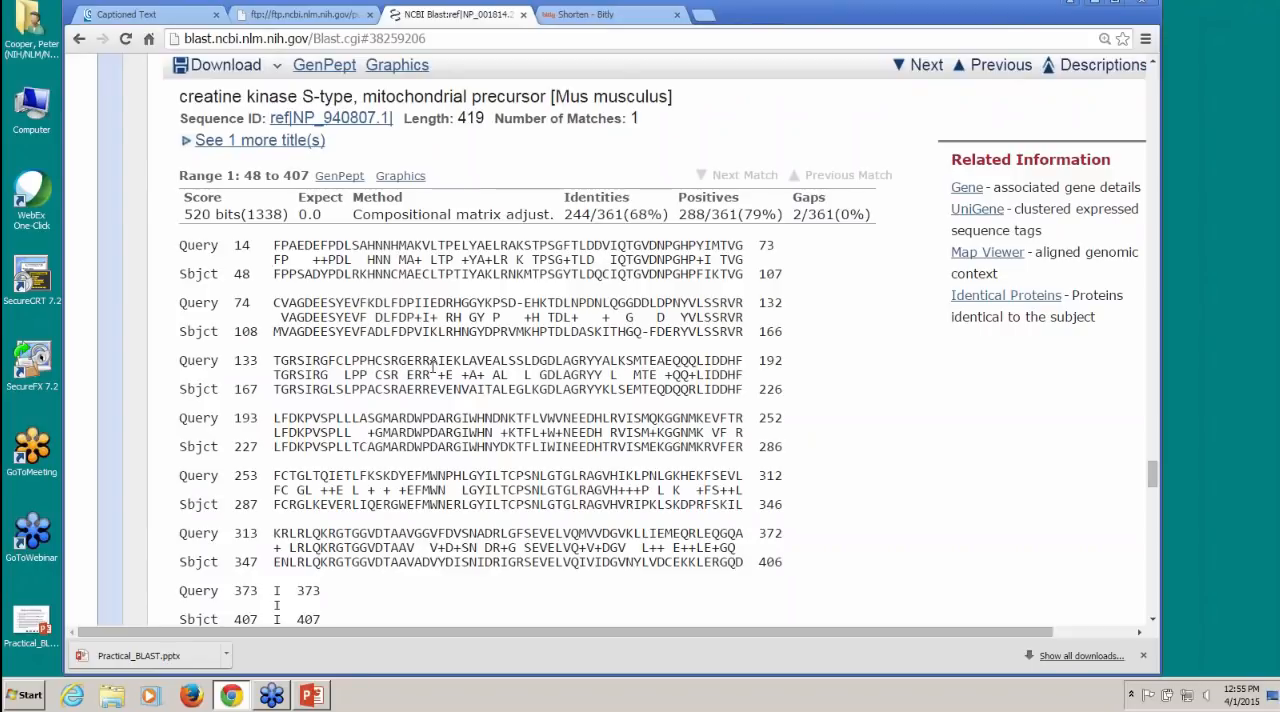
{"action": "scroll", "coordinate": [432, 370], "scroll_direction": "up", "scroll_amount": 1}
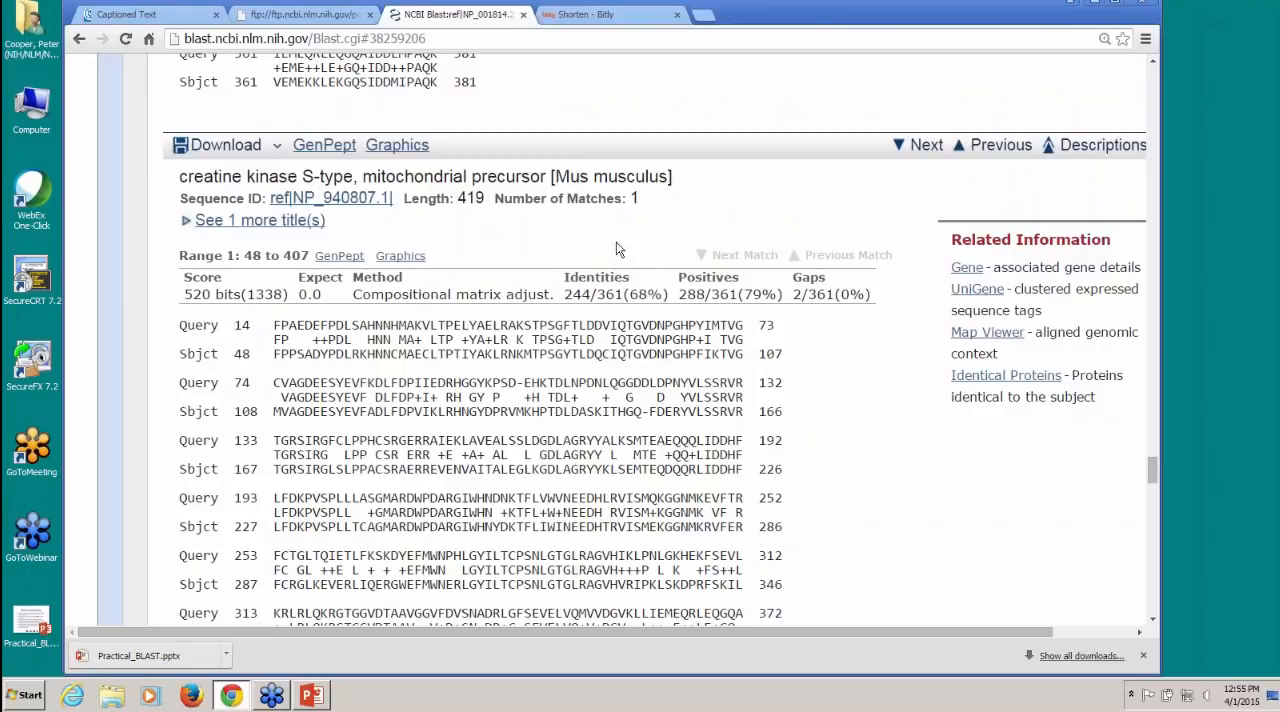
{"action": "left_click", "coordinate": [245, 221]}
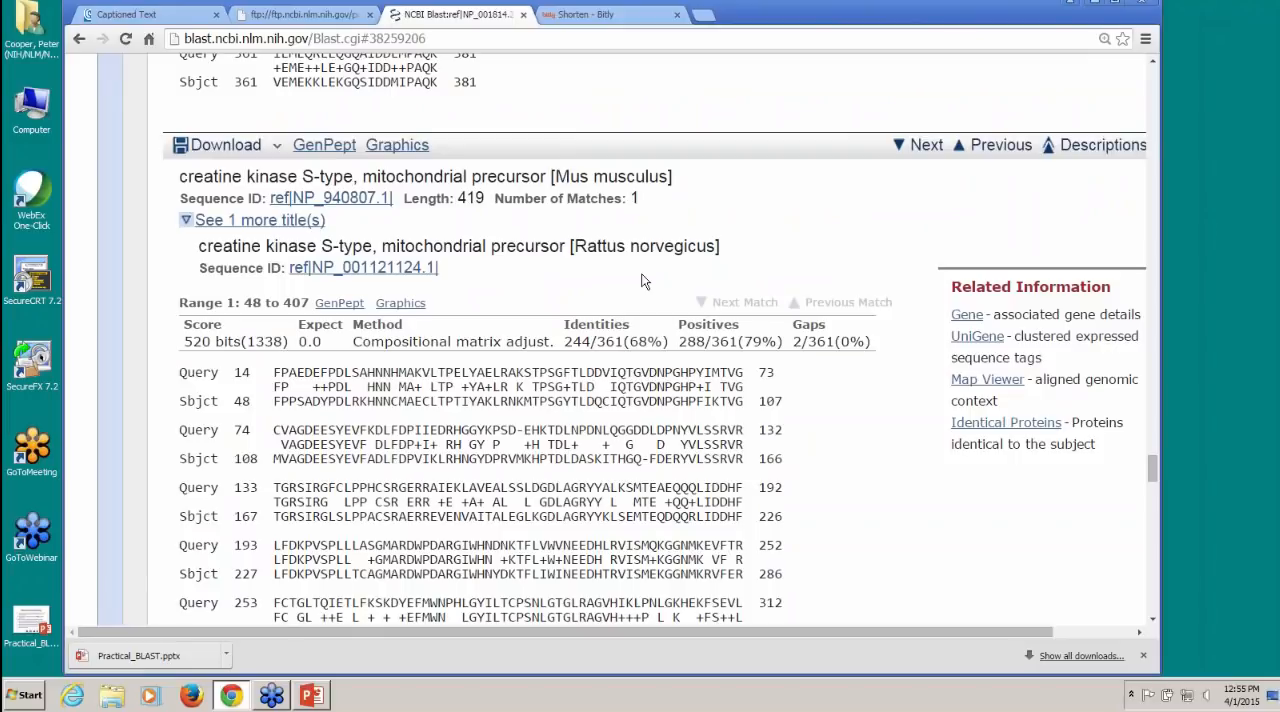
Step: Return to the start of the BLAST report and open the multiple alignment of its hits
{"action": "scroll", "coordinate": [643, 282], "scroll_direction": "up", "scroll_amount": 3}
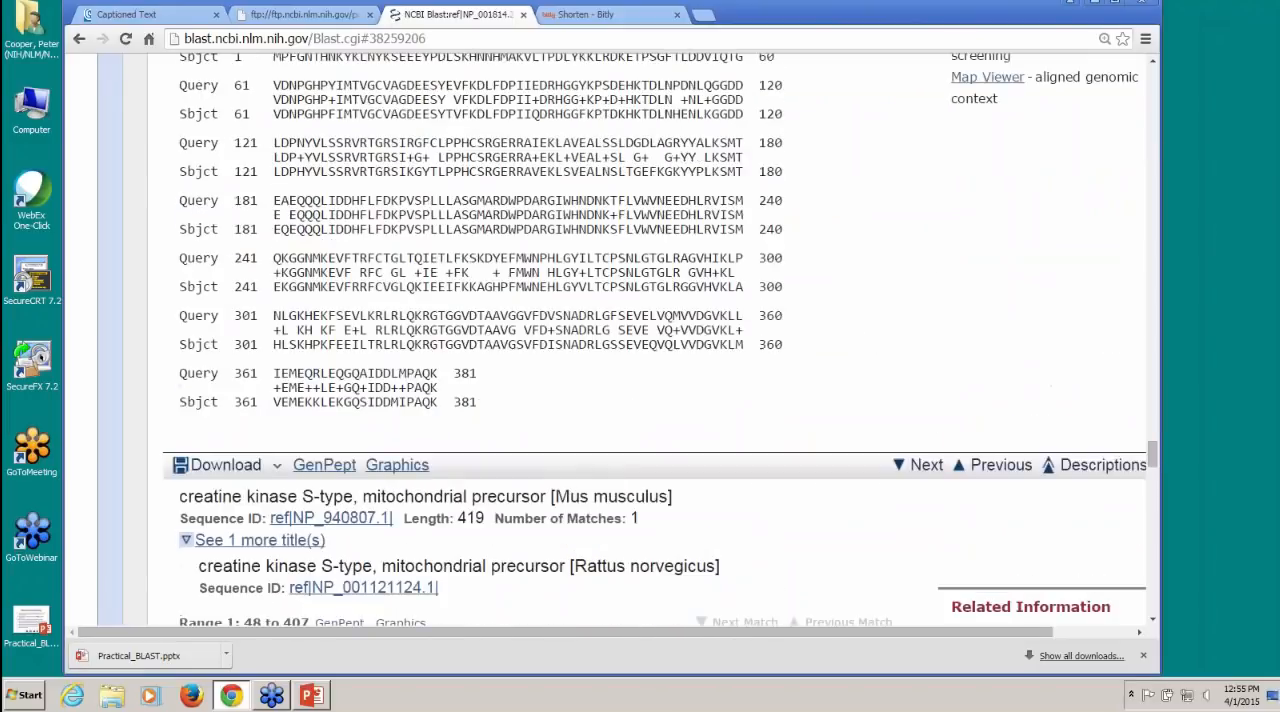
{"action": "scroll", "coordinate": [640, 330], "scroll_direction": "up", "scroll_amount": 20}
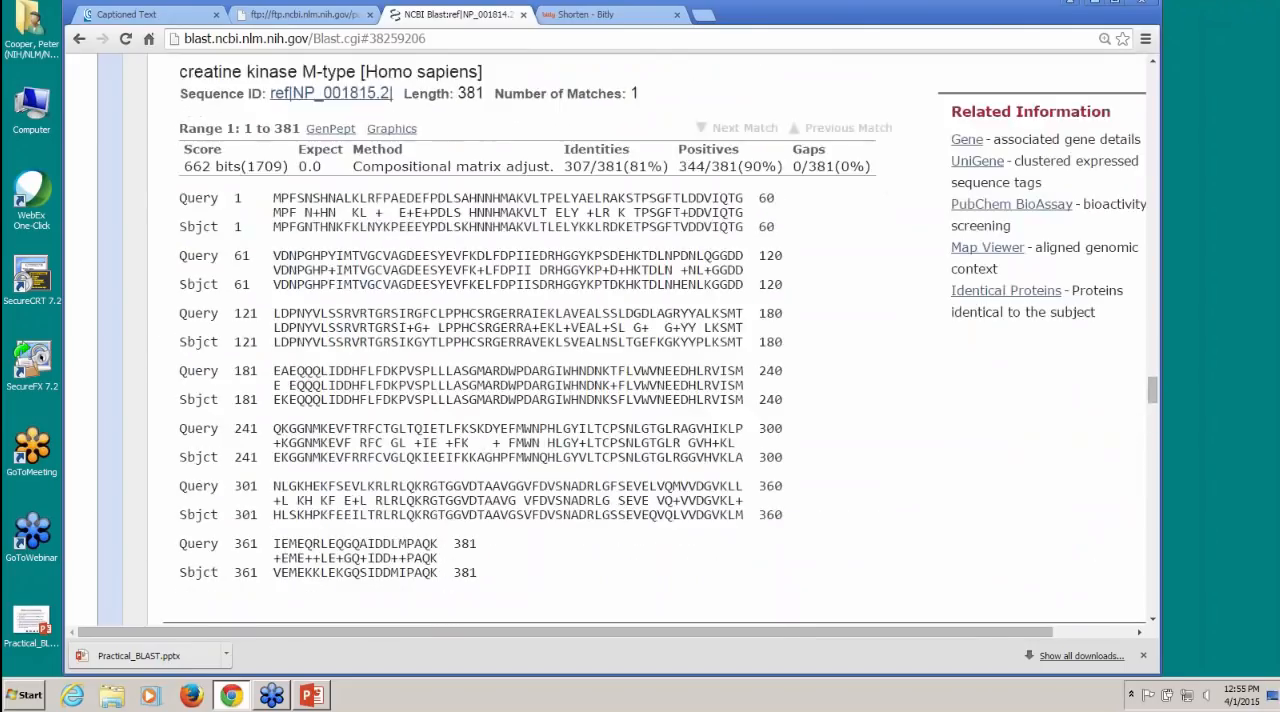
{"action": "scroll", "coordinate": [640, 330], "scroll_direction": "up", "scroll_amount": 20}
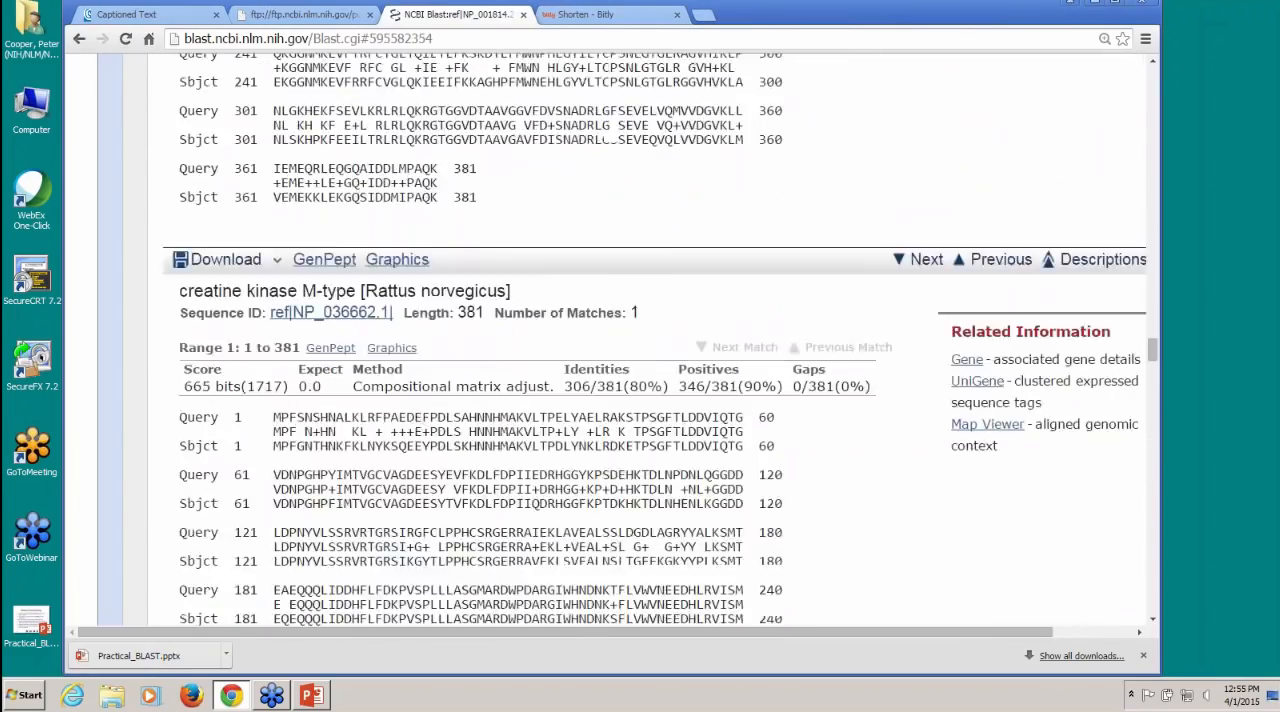
{"action": "scroll", "coordinate": [640, 330], "scroll_direction": "up", "scroll_amount": 20}
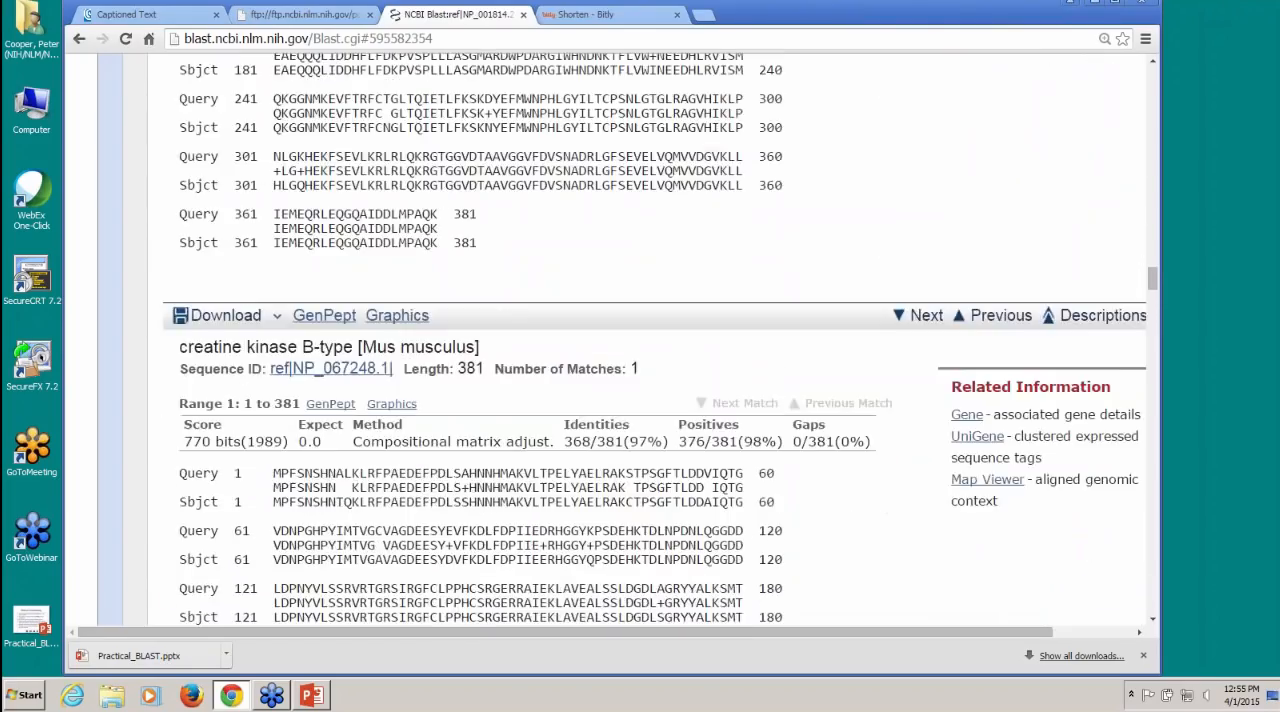
{"action": "scroll", "coordinate": [640, 330], "scroll_direction": "up", "scroll_amount": 20}
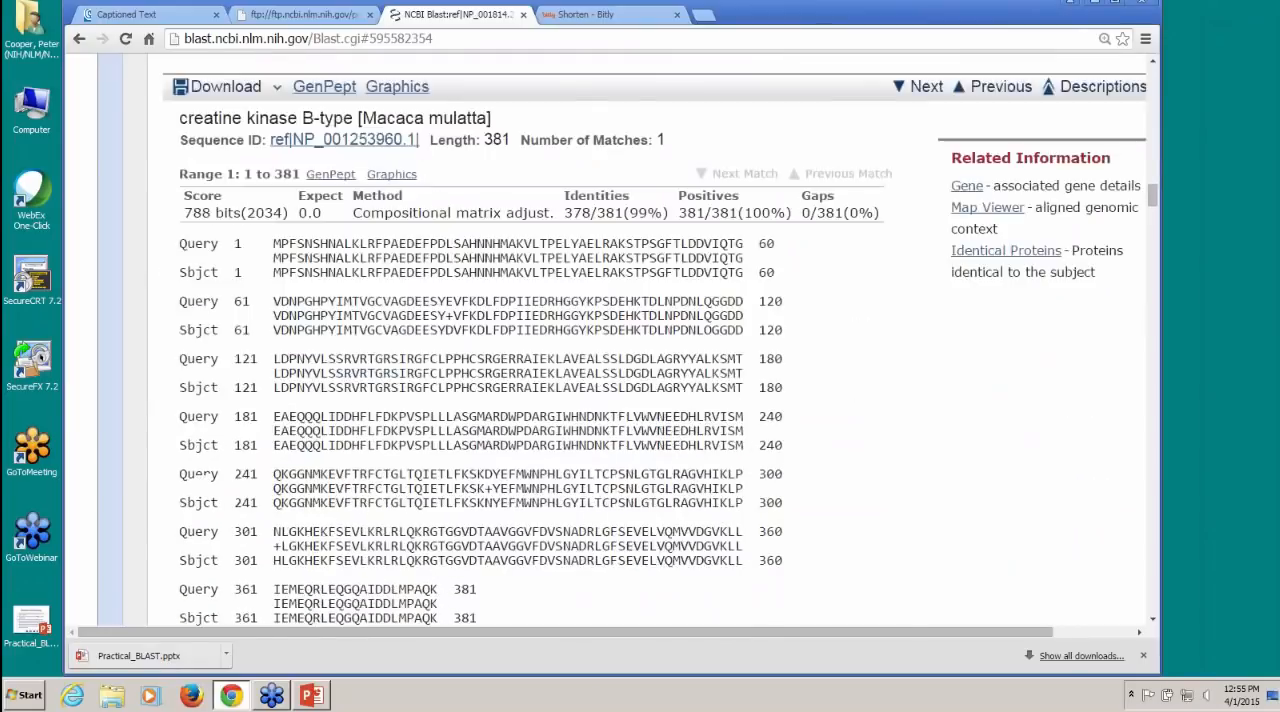
{"action": "scroll", "coordinate": [640, 330], "scroll_direction": "up", "scroll_amount": 20}
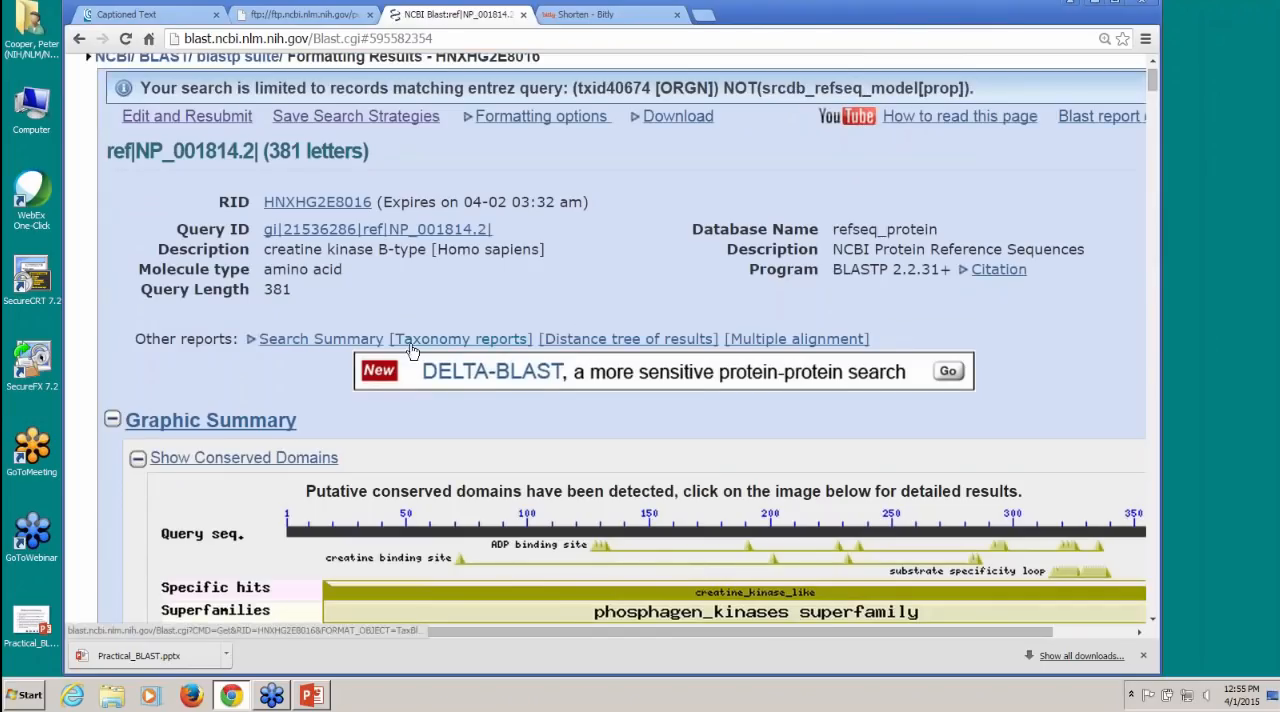
{"action": "left_click", "coordinate": [806, 340]}
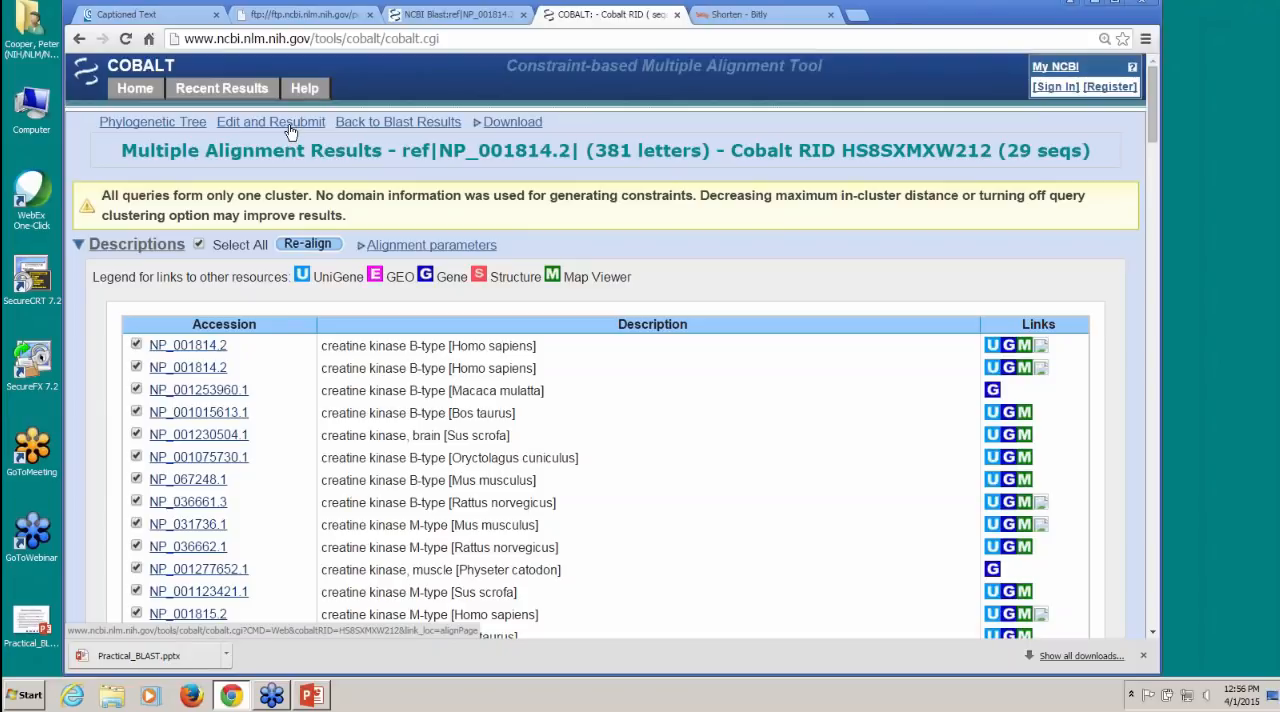
Step: Look over the aligned sequences and set the multiple alignment's view format to Plain Text
{"action": "scroll", "coordinate": [600, 350], "scroll_direction": "down", "scroll_amount": 6}
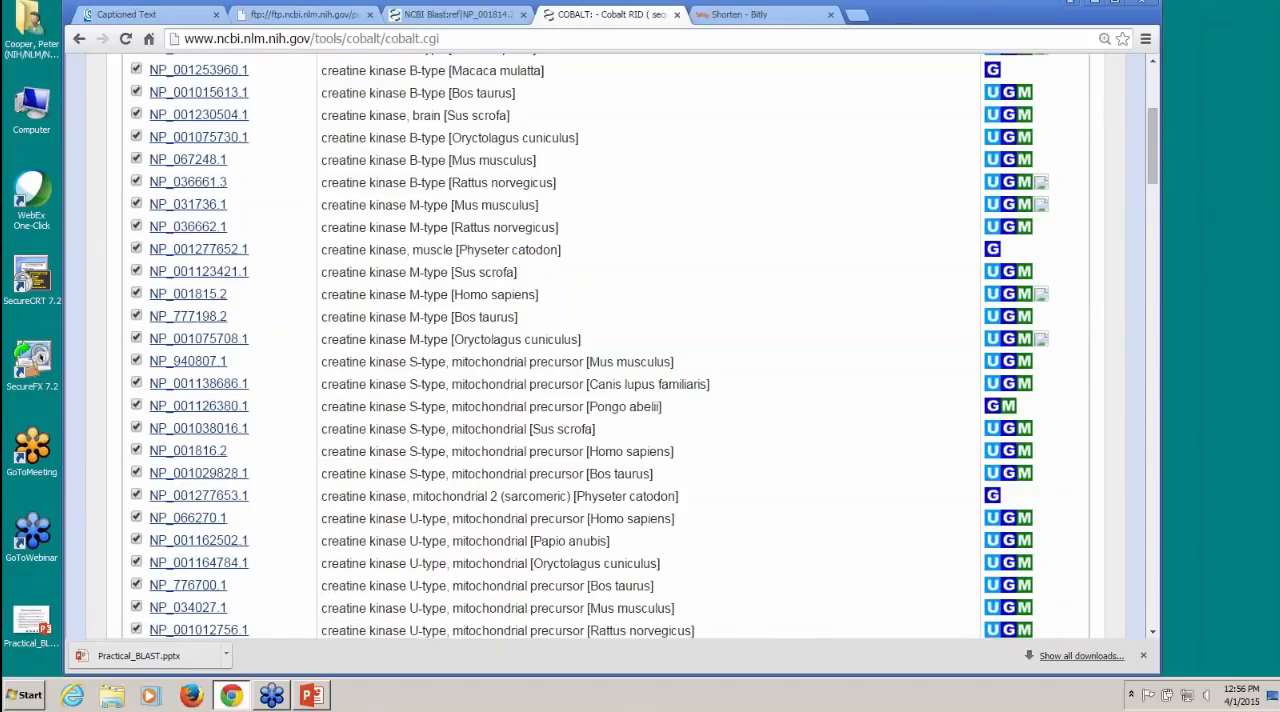
{"action": "scroll", "coordinate": [600, 350], "scroll_direction": "down", "scroll_amount": 5}
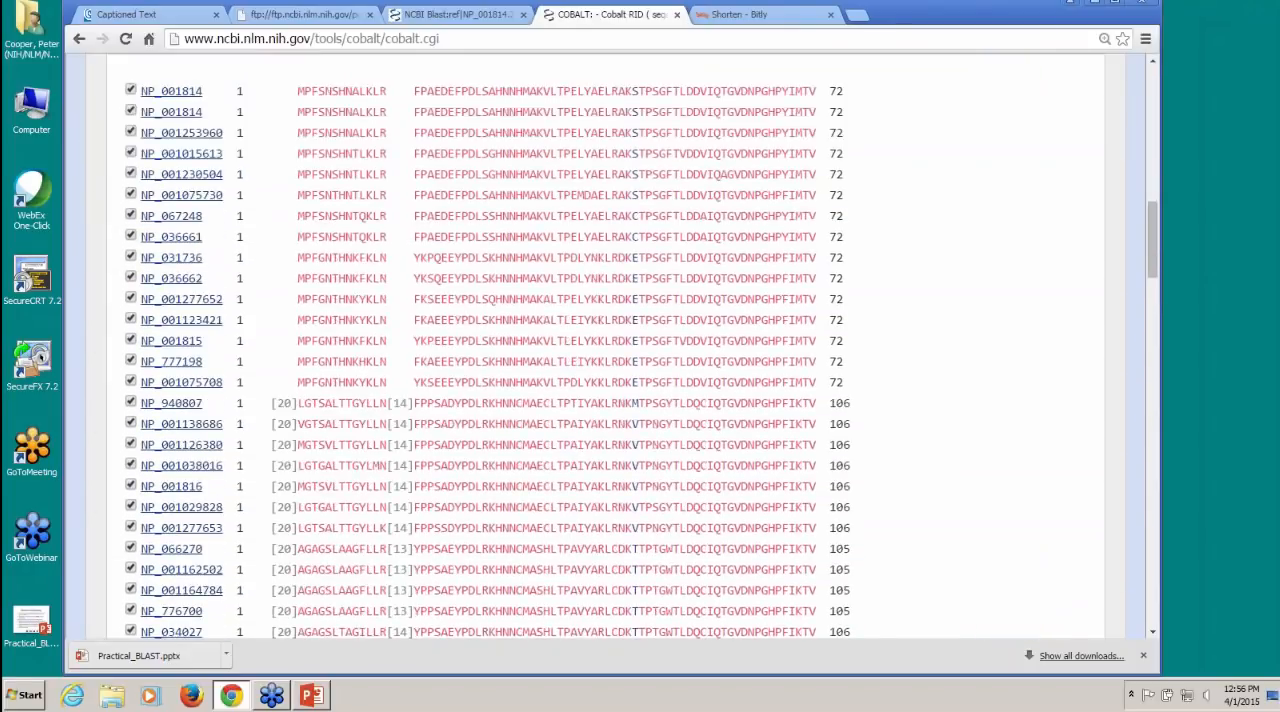
{"action": "scroll", "coordinate": [600, 350], "scroll_direction": "down", "scroll_amount": 3}
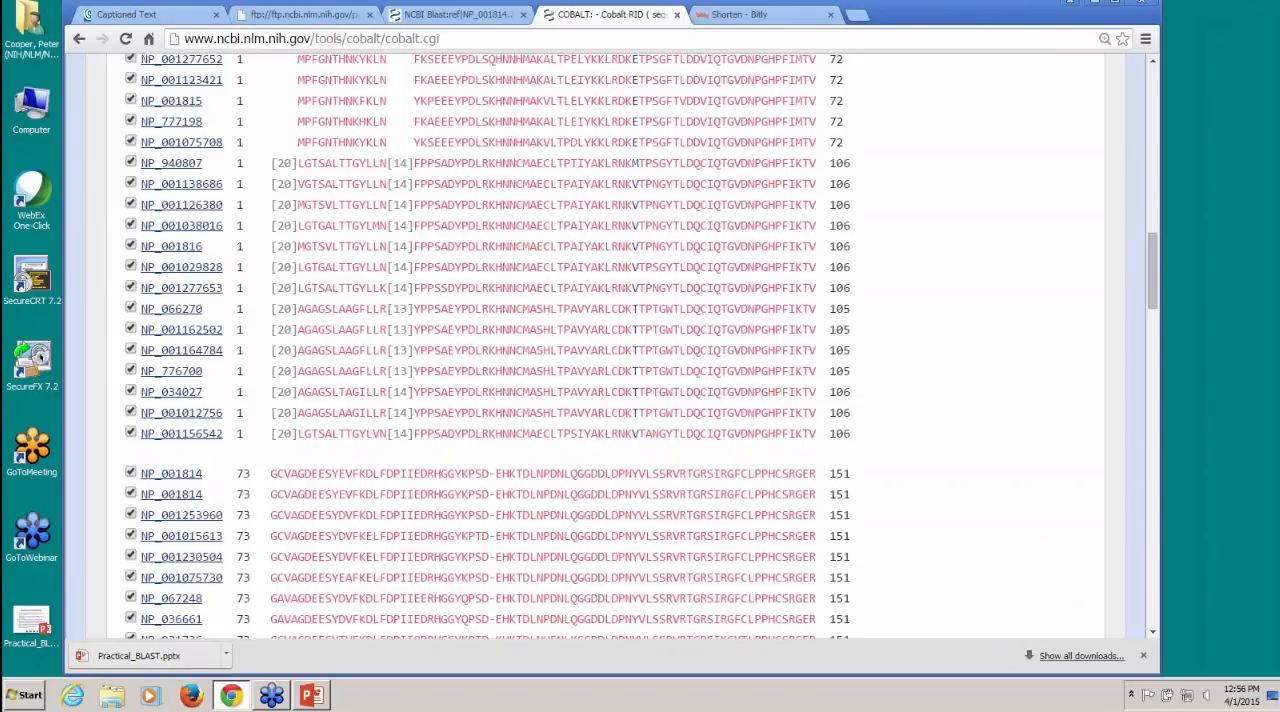
{"action": "scroll", "coordinate": [600, 350], "scroll_direction": "up", "scroll_amount": 6}
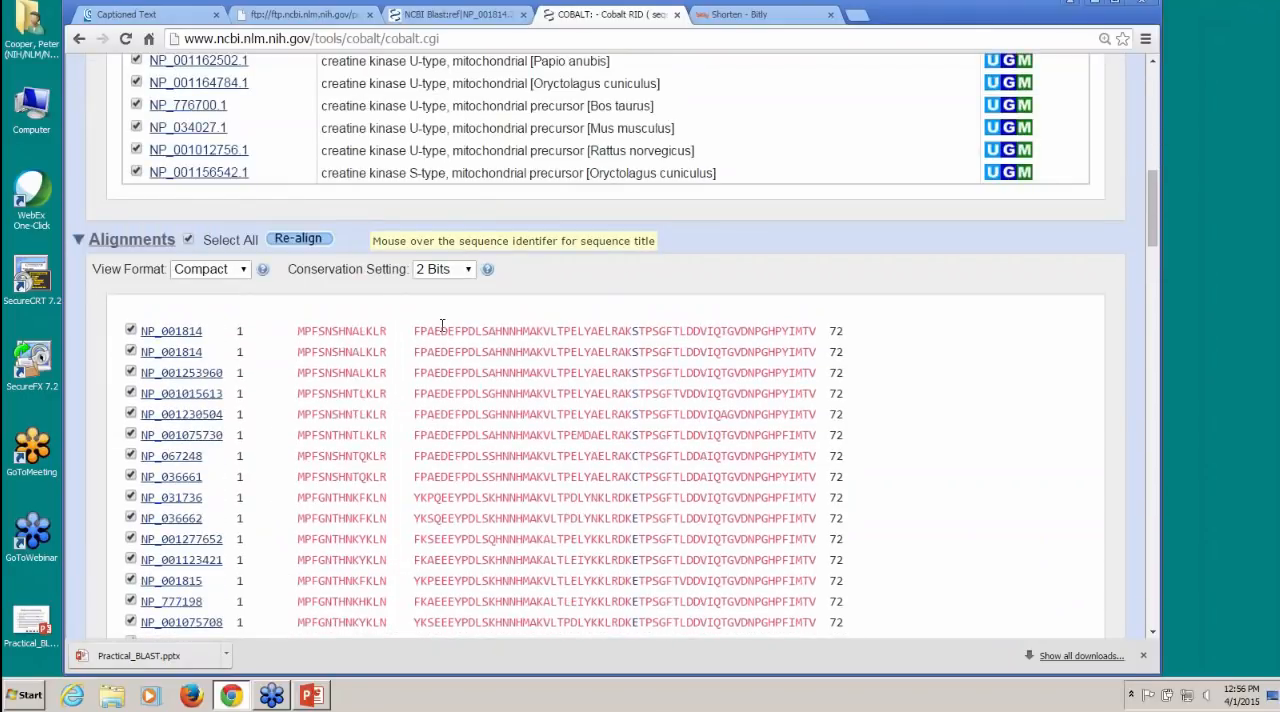
{"action": "left_click", "coordinate": [243, 269]}
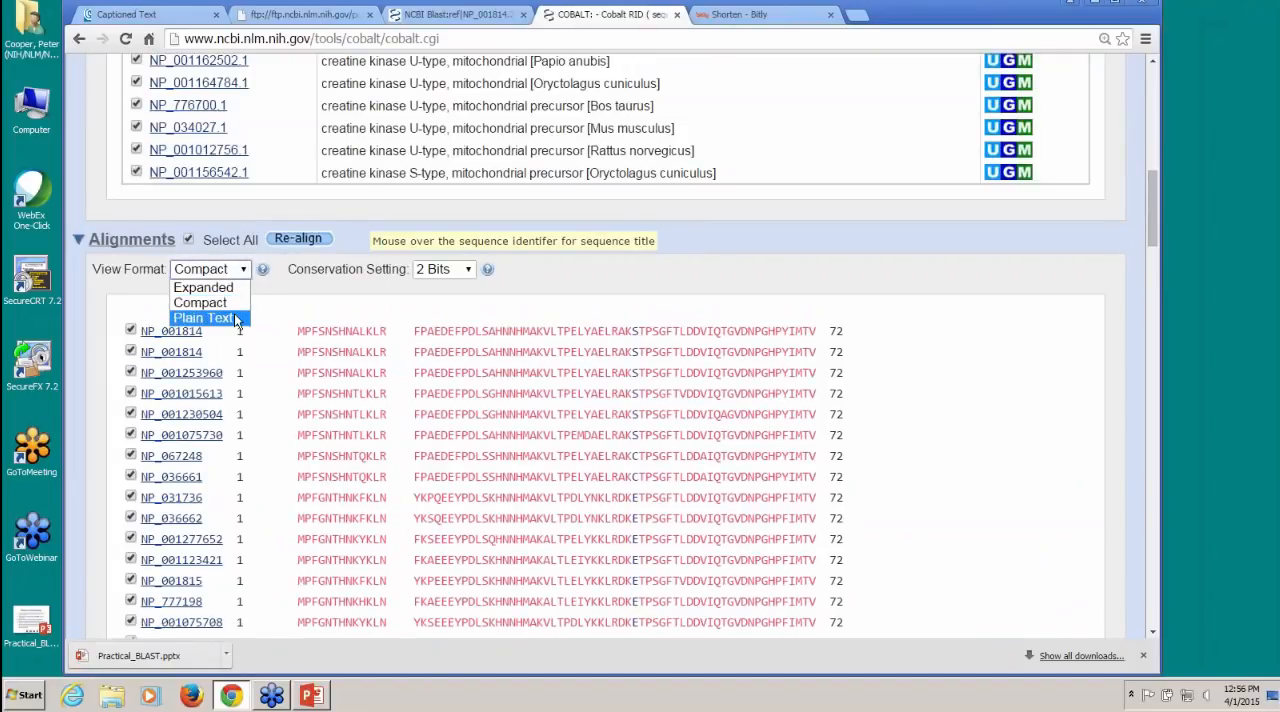
{"action": "left_click", "coordinate": [236, 318]}
Step: Examine the plain-text multiple alignment through to its last block, and show the available alignment download formats
{"action": "scroll", "coordinate": [731, 430], "scroll_direction": "down", "scroll_amount": 3}
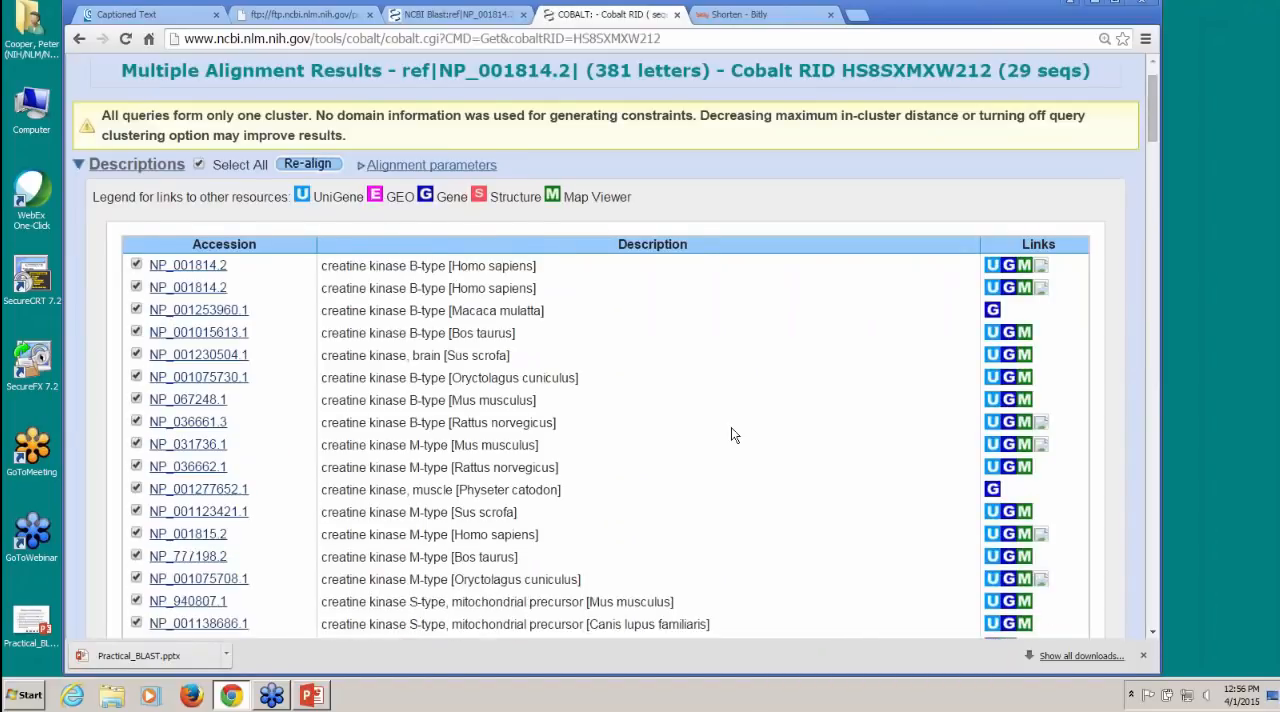
{"action": "scroll", "coordinate": [731, 430], "scroll_direction": "down", "scroll_amount": 7}
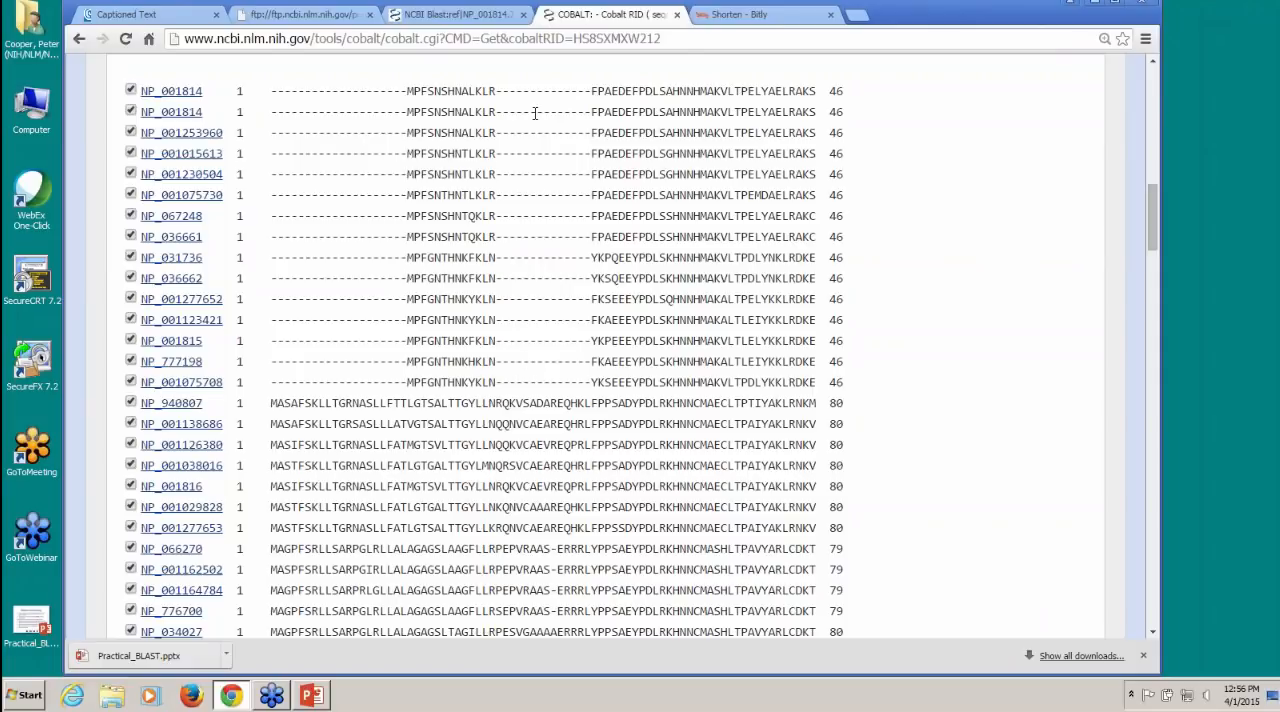
{"action": "scroll", "coordinate": [533, 362], "scroll_direction": "down", "scroll_amount": 15}
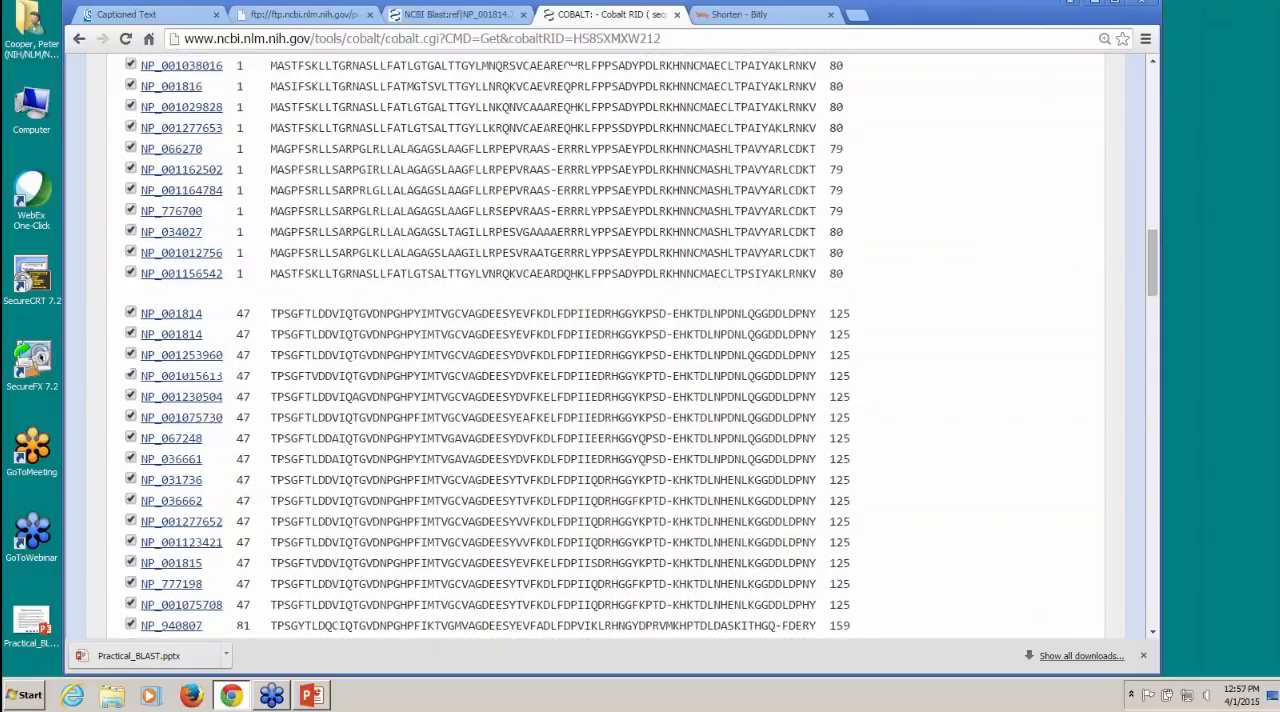
{"action": "scroll", "coordinate": [600, 345], "scroll_direction": "down", "scroll_amount": 10}
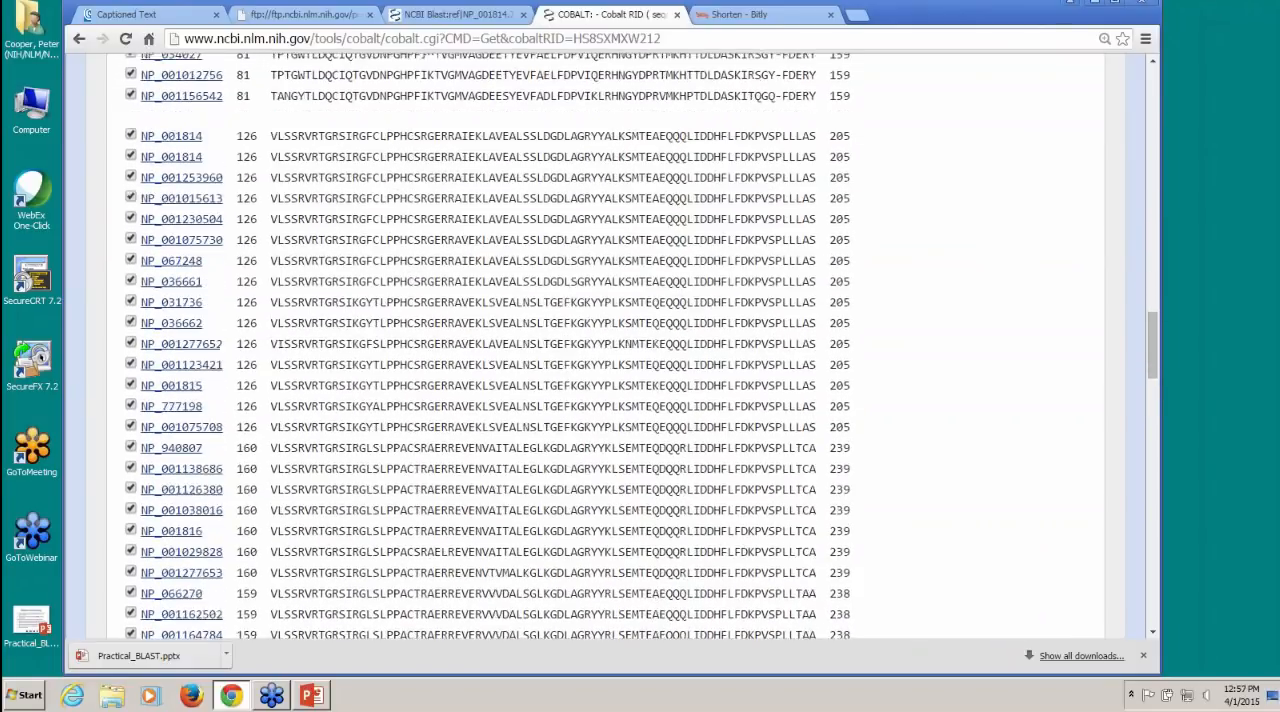
{"action": "scroll", "coordinate": [600, 345], "scroll_direction": "down", "scroll_amount": 10}
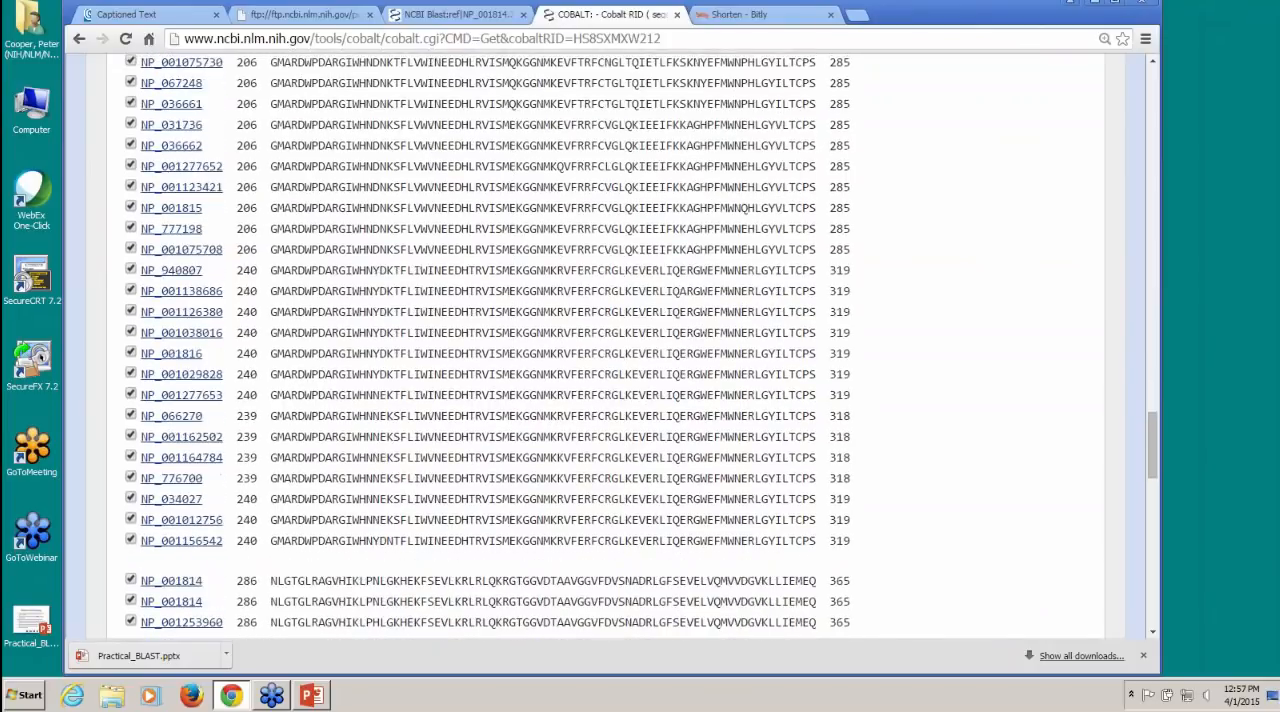
{"action": "scroll", "coordinate": [440, 315], "scroll_direction": "down", "scroll_amount": 3}
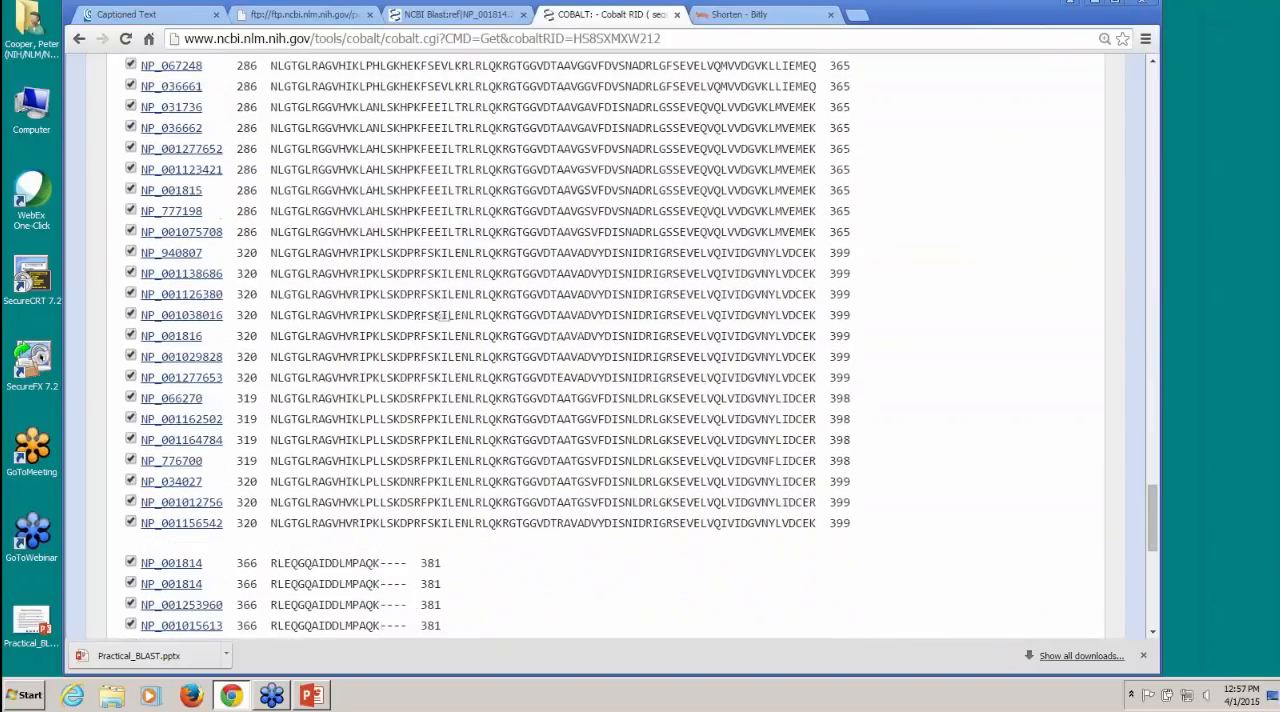
{"action": "scroll", "coordinate": [440, 316], "scroll_direction": "down", "scroll_amount": 5}
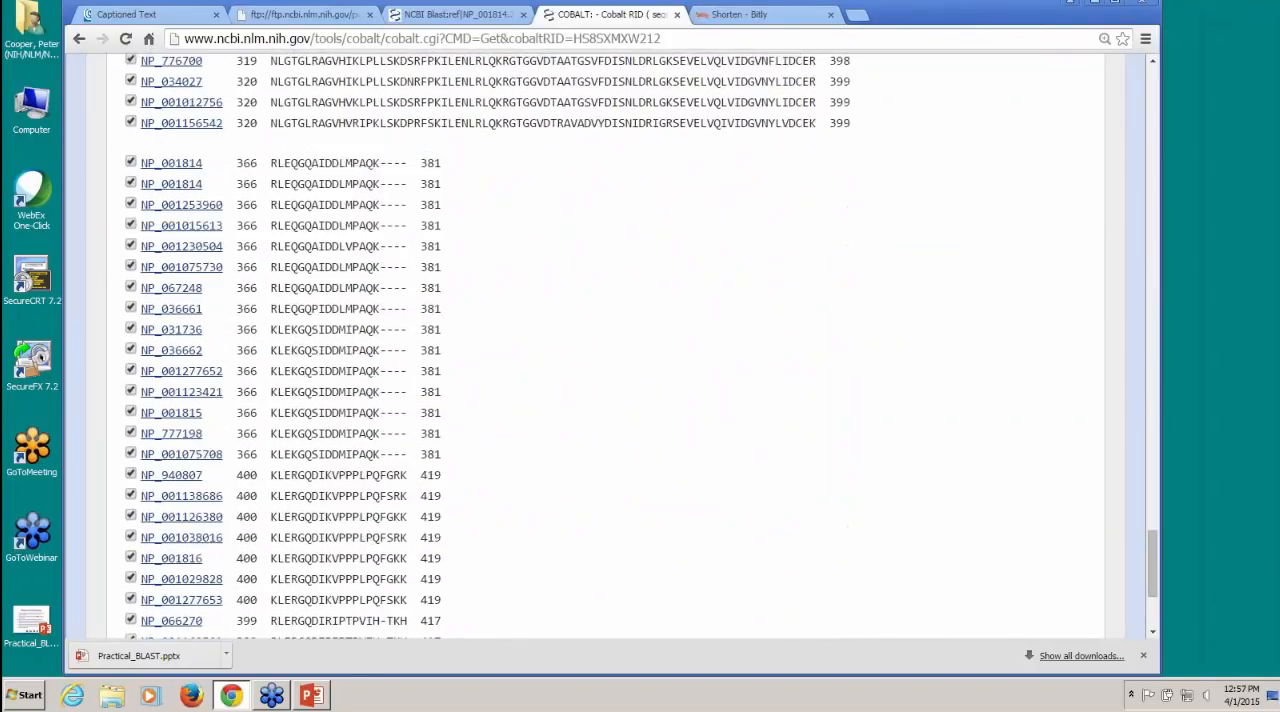
{"action": "scroll", "coordinate": [600, 345], "scroll_direction": "up", "scroll_amount": 20}
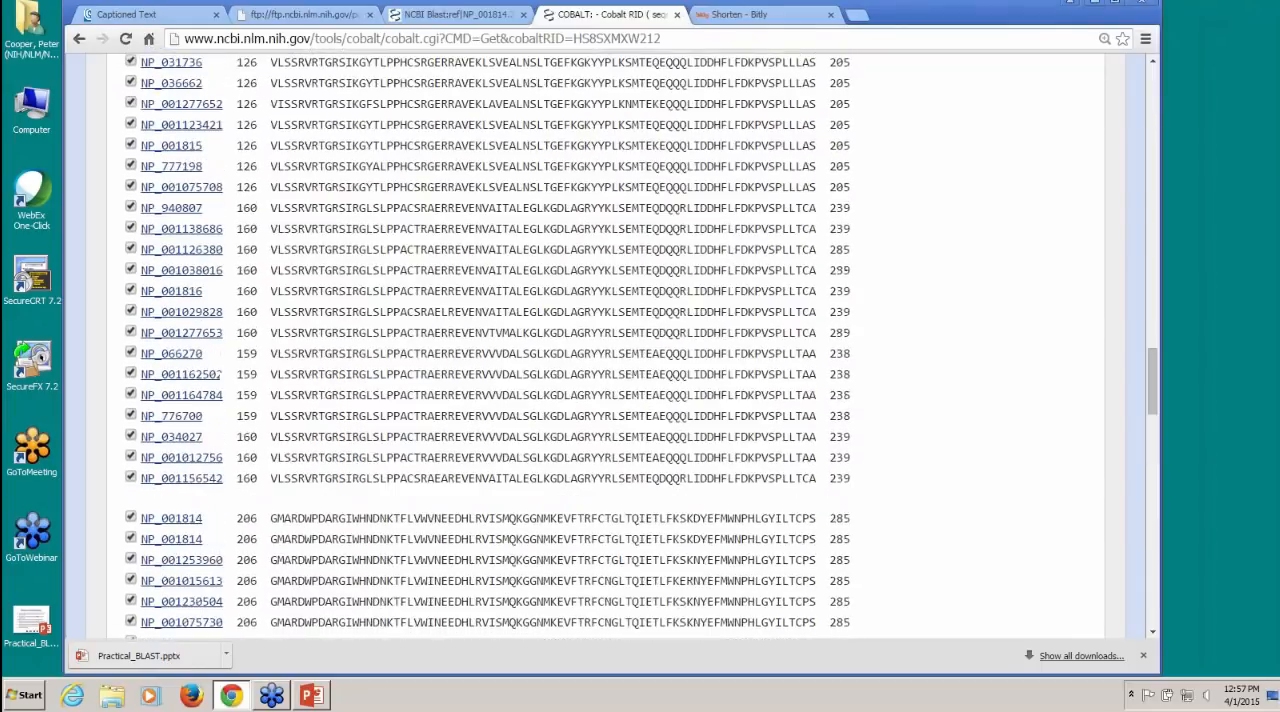
{"action": "scroll", "coordinate": [600, 345], "scroll_direction": "up", "scroll_amount": 15}
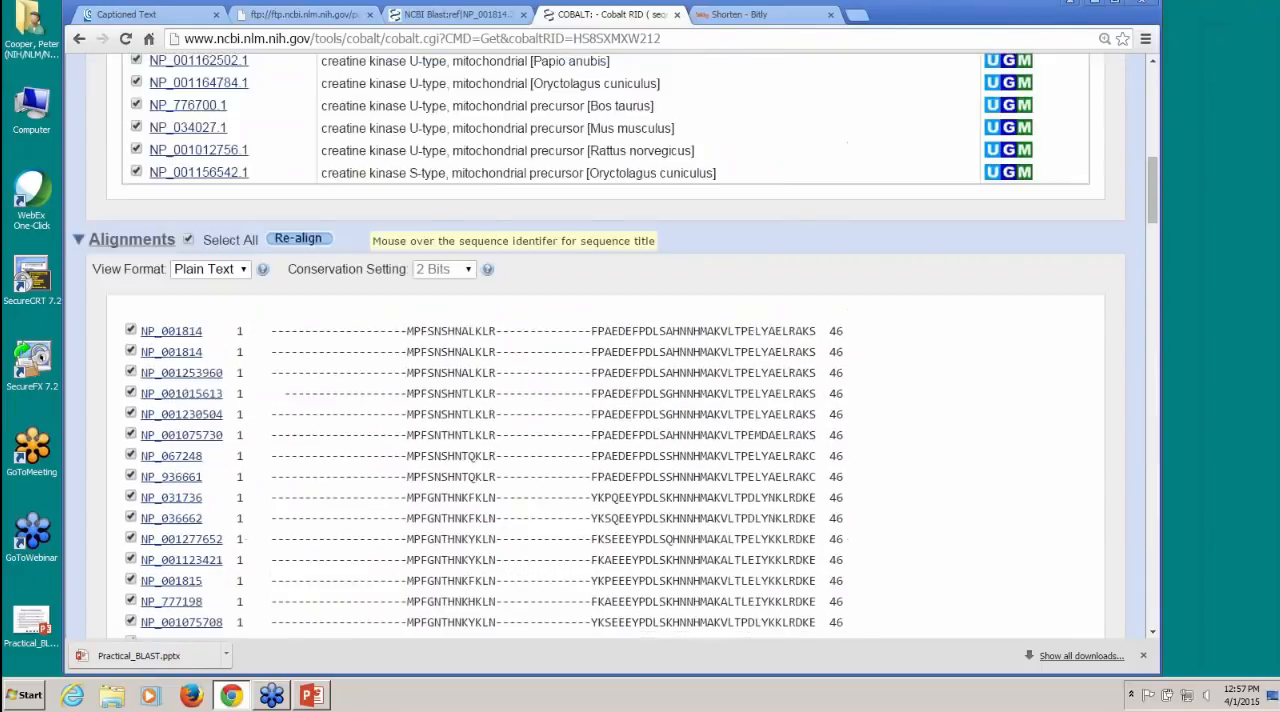
{"action": "scroll", "coordinate": [530, 367], "scroll_direction": "up", "scroll_amount": 5}
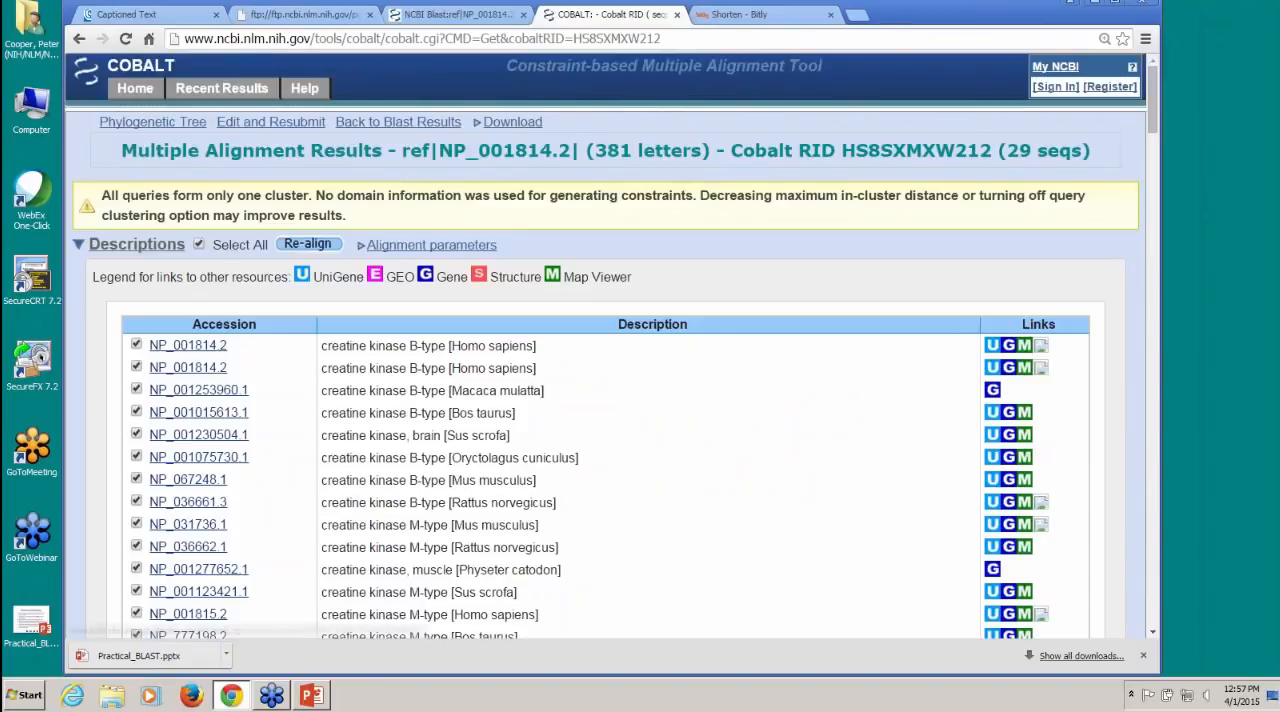
{"action": "left_click", "coordinate": [502, 124]}
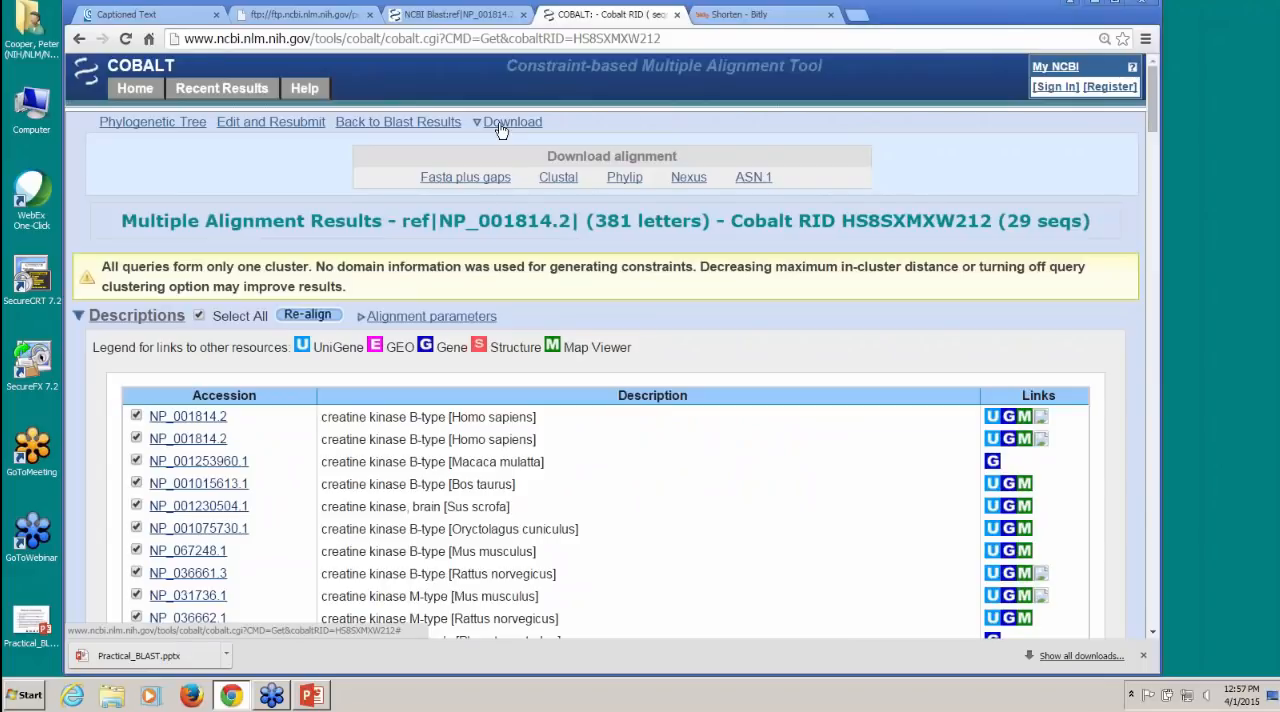
Step: Open the phylogenetic tree based on the multiple alignment and set its collapse mode to Show All
{"action": "left_click", "coordinate": [160, 122]}
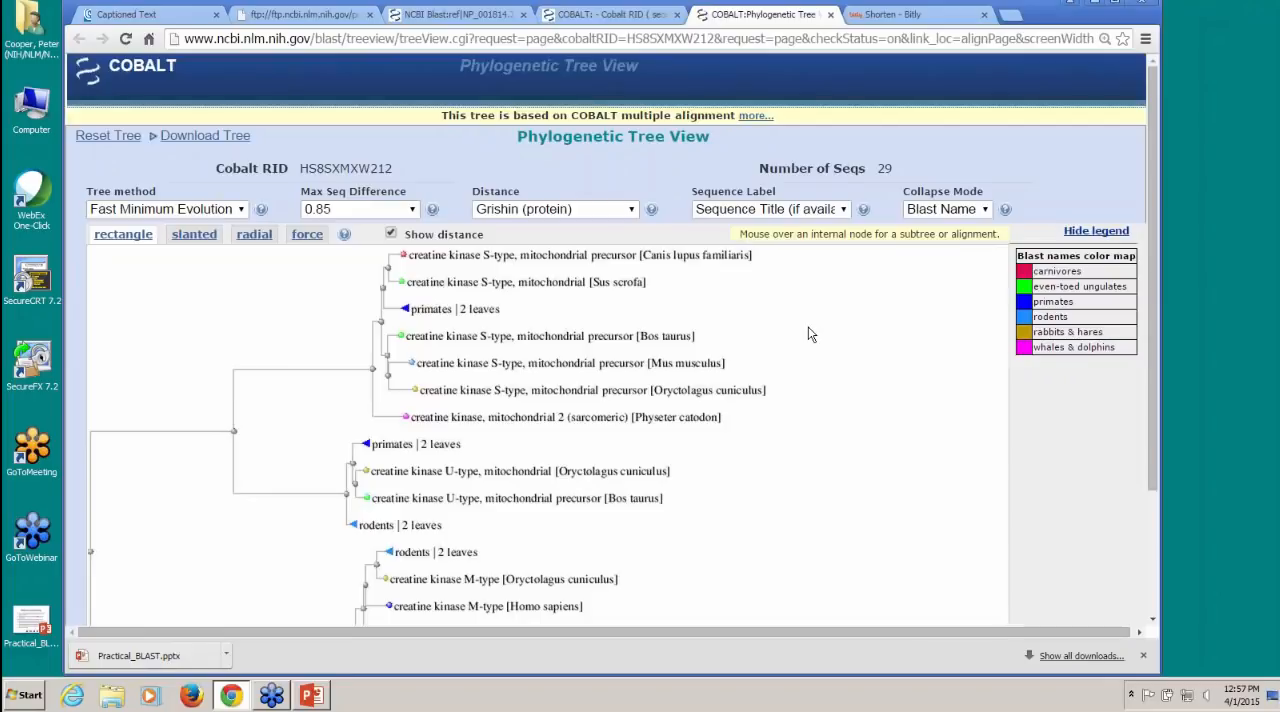
{"action": "left_click", "coordinate": [990, 212]}
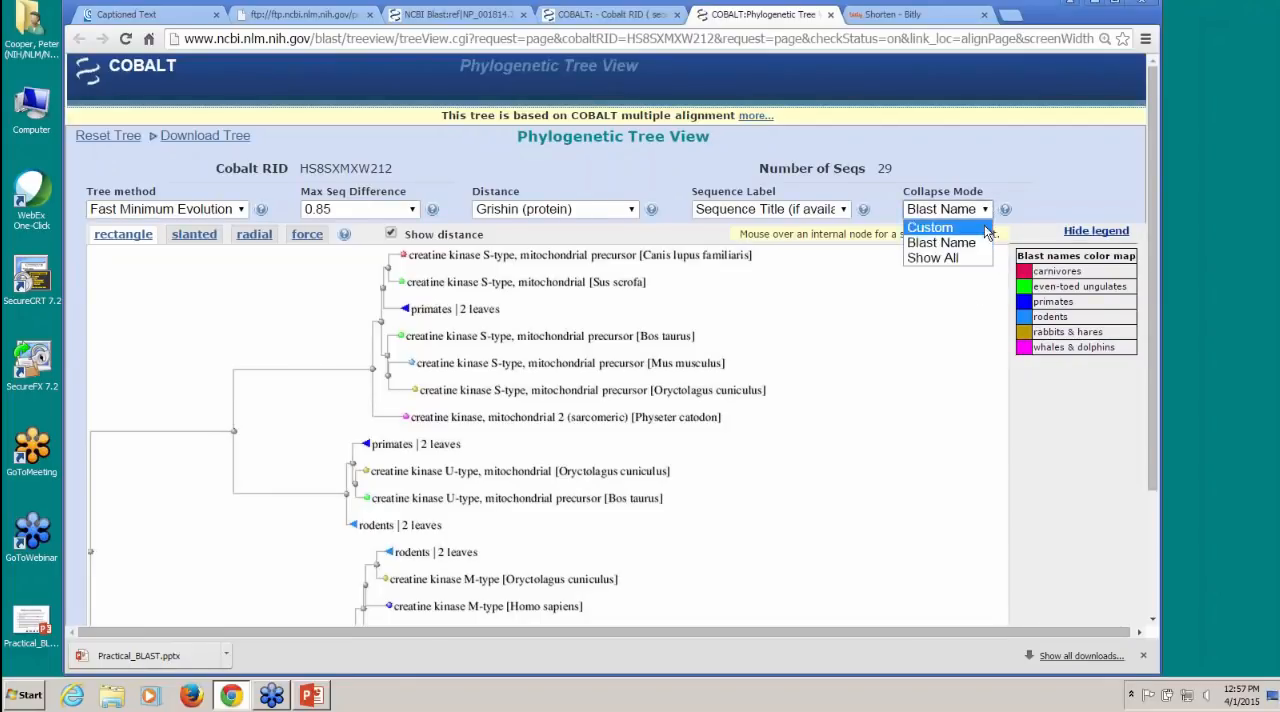
{"action": "left_click", "coordinate": [970, 258]}
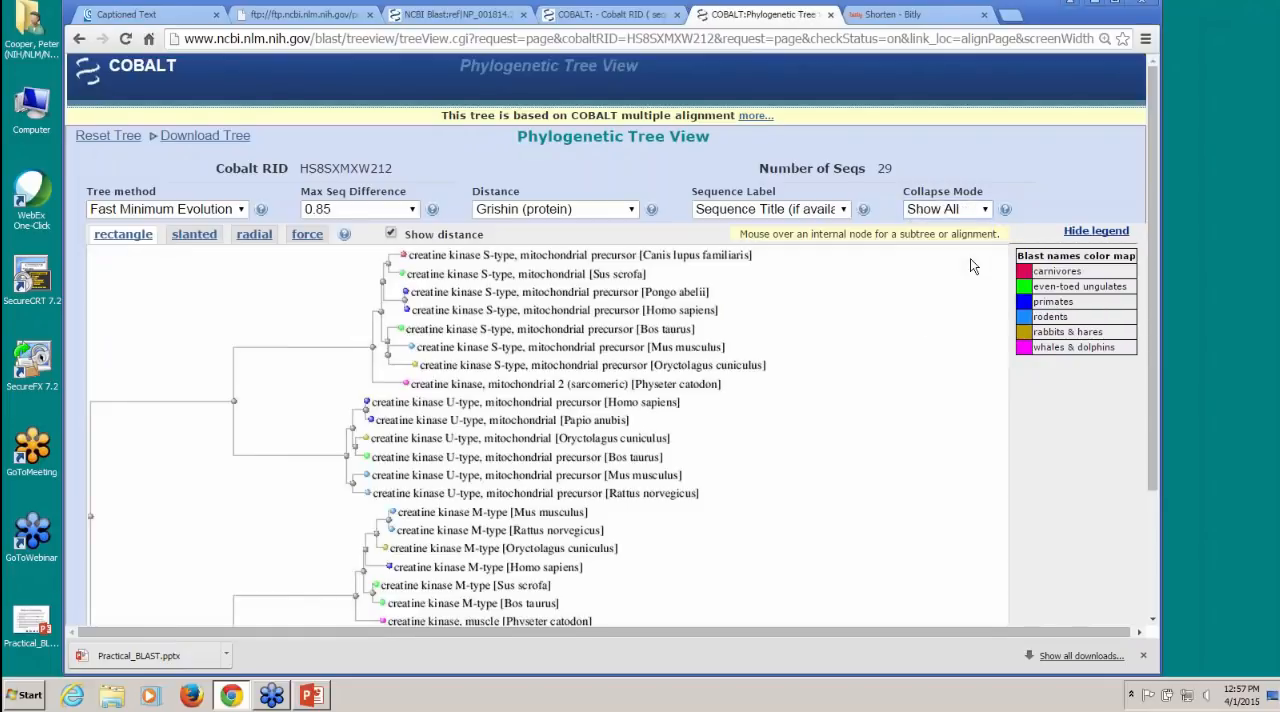
Step: Examine how the creatine kinase types group in the expanded tree, and close the tree and multiple alignment pages
{"action": "scroll", "coordinate": [903, 352], "scroll_direction": "down", "scroll_amount": 3}
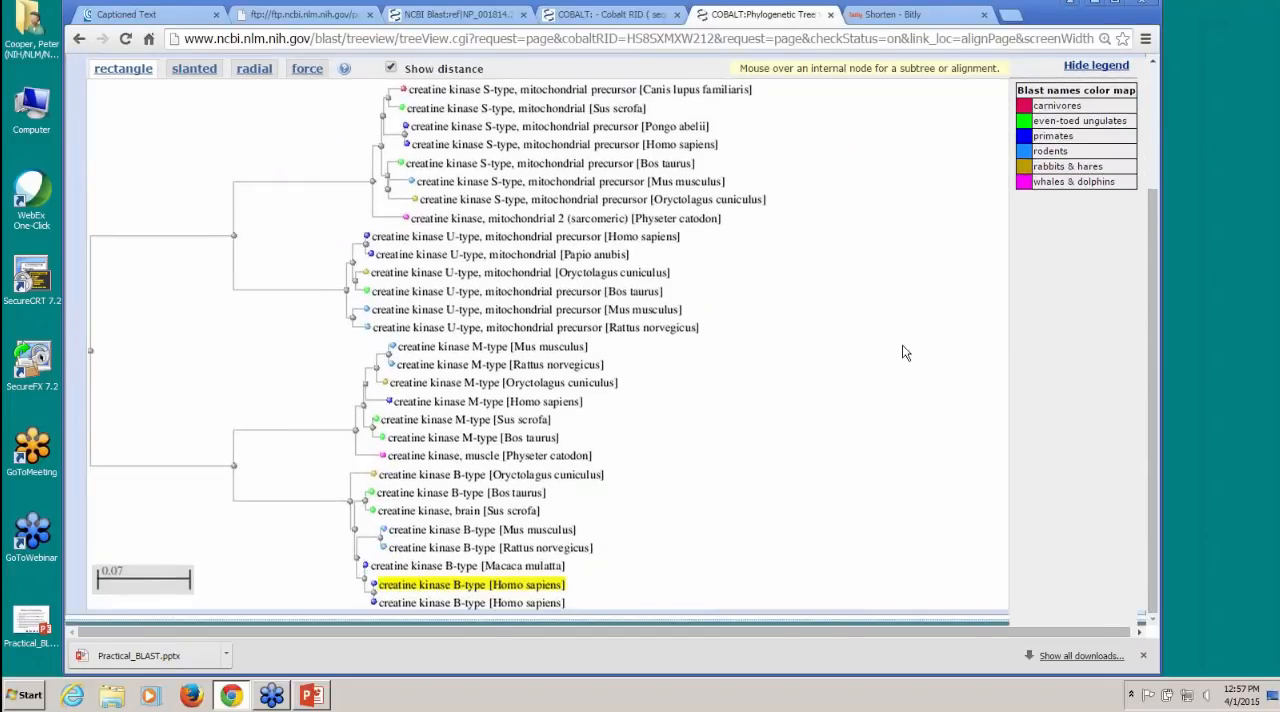
{"action": "scroll", "coordinate": [903, 352], "scroll_direction": "up", "scroll_amount": 1}
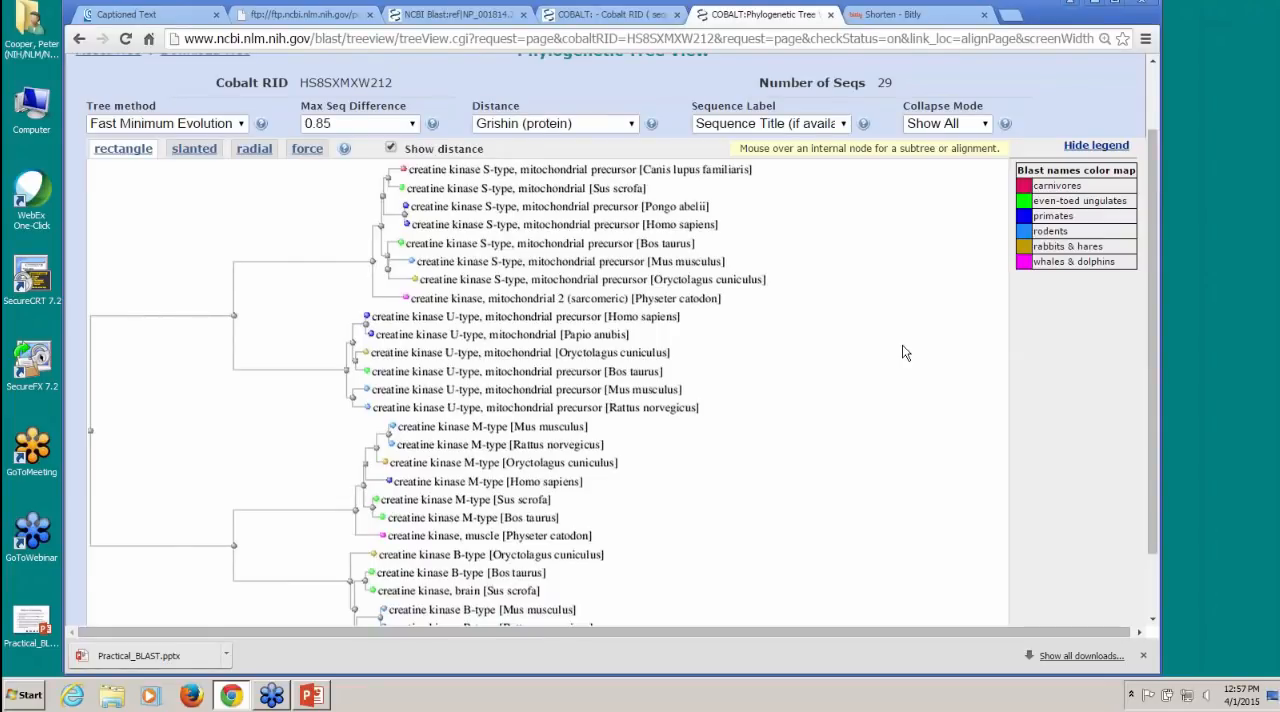
{"action": "scroll", "coordinate": [903, 352], "scroll_direction": "up", "scroll_amount": 1}
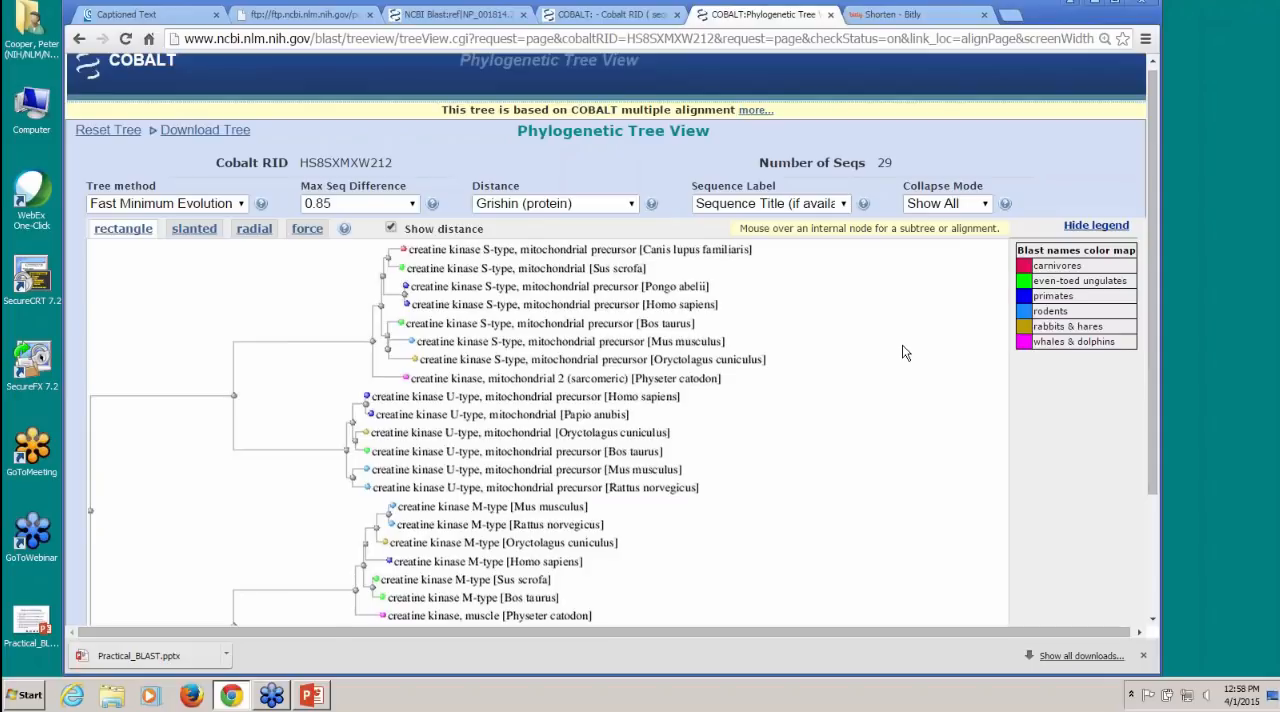
{"action": "left_click", "coordinate": [833, 15]}
{"action": "left_click", "coordinate": [677, 15]}
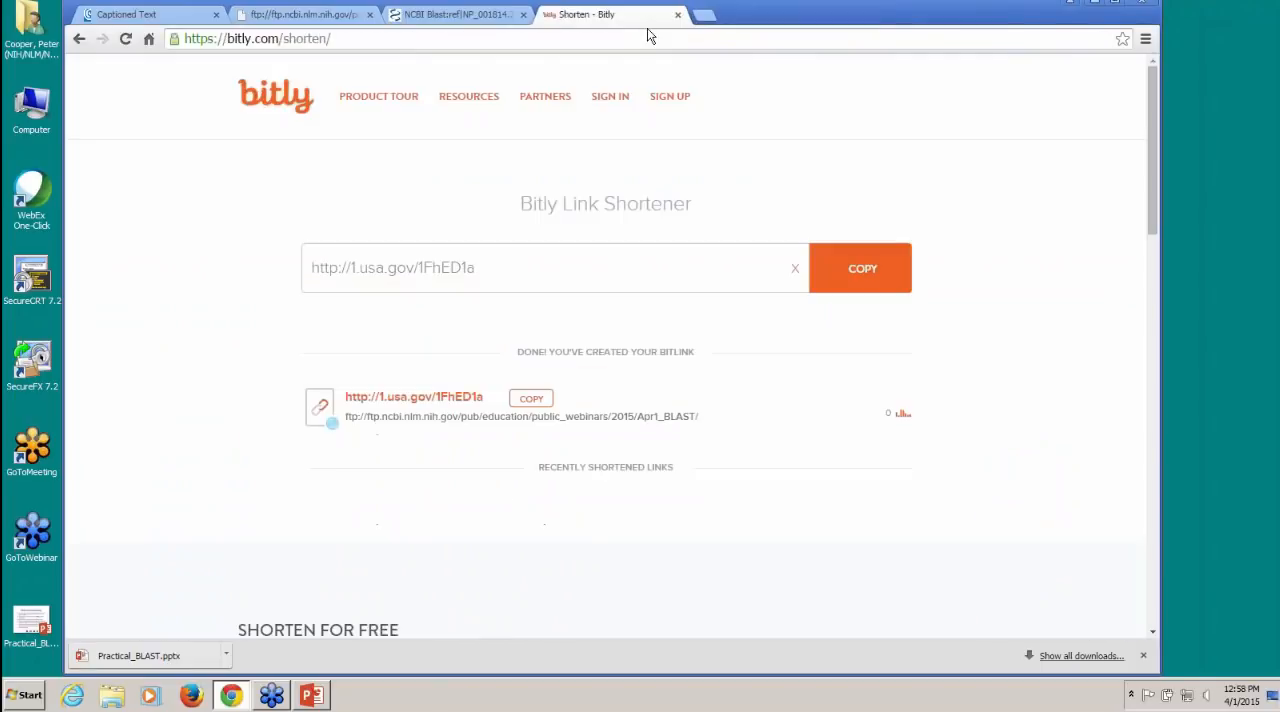
Step: Leave the BLAST results for the NCBI home page and set the search database to Nucleotide
{"action": "left_click", "coordinate": [457, 16]}
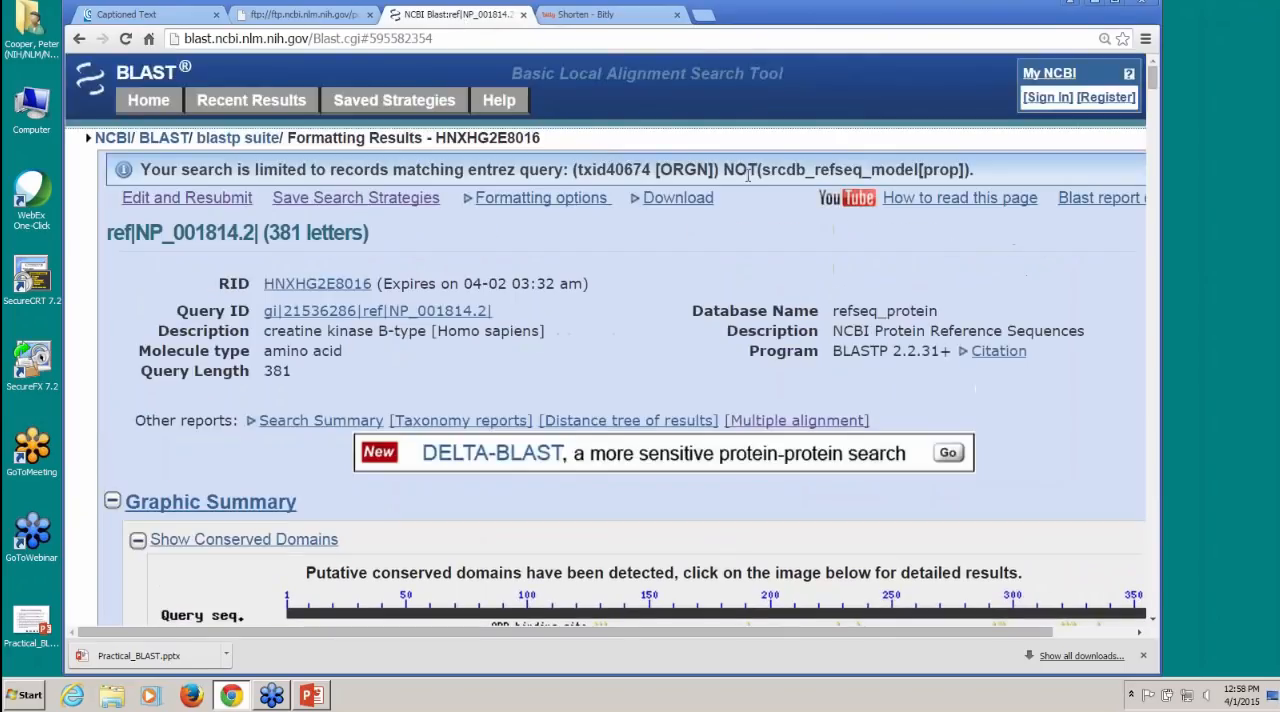
{"action": "left_click", "coordinate": [85, 93]}
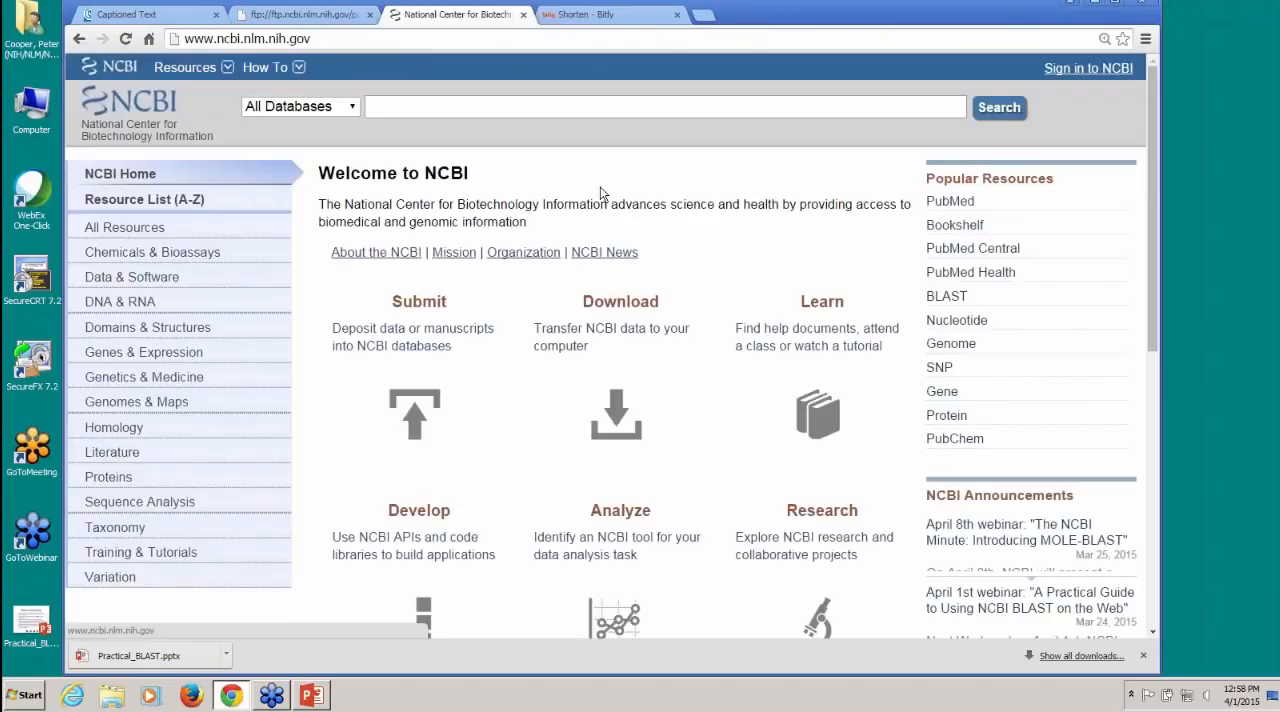
{"action": "left_click", "coordinate": [356, 107]}
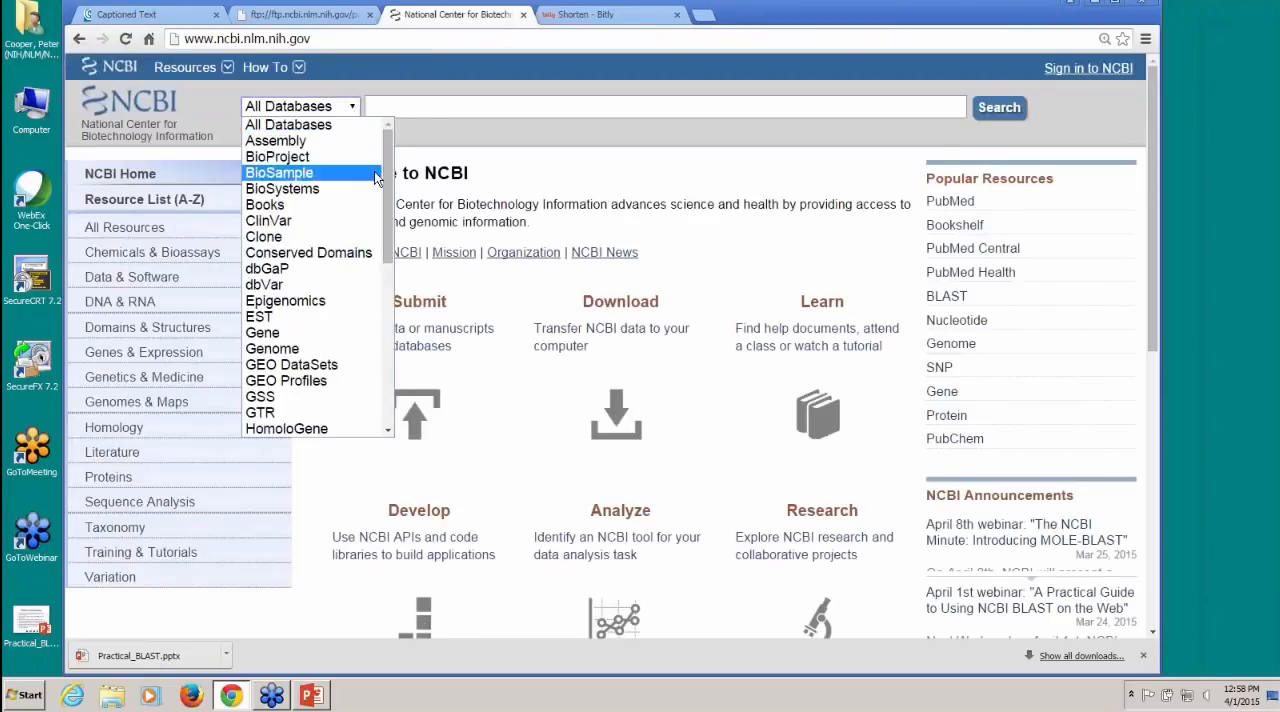
{"action": "left_click_drag", "start_coordinate": [384, 196], "coordinate": [379, 249]}
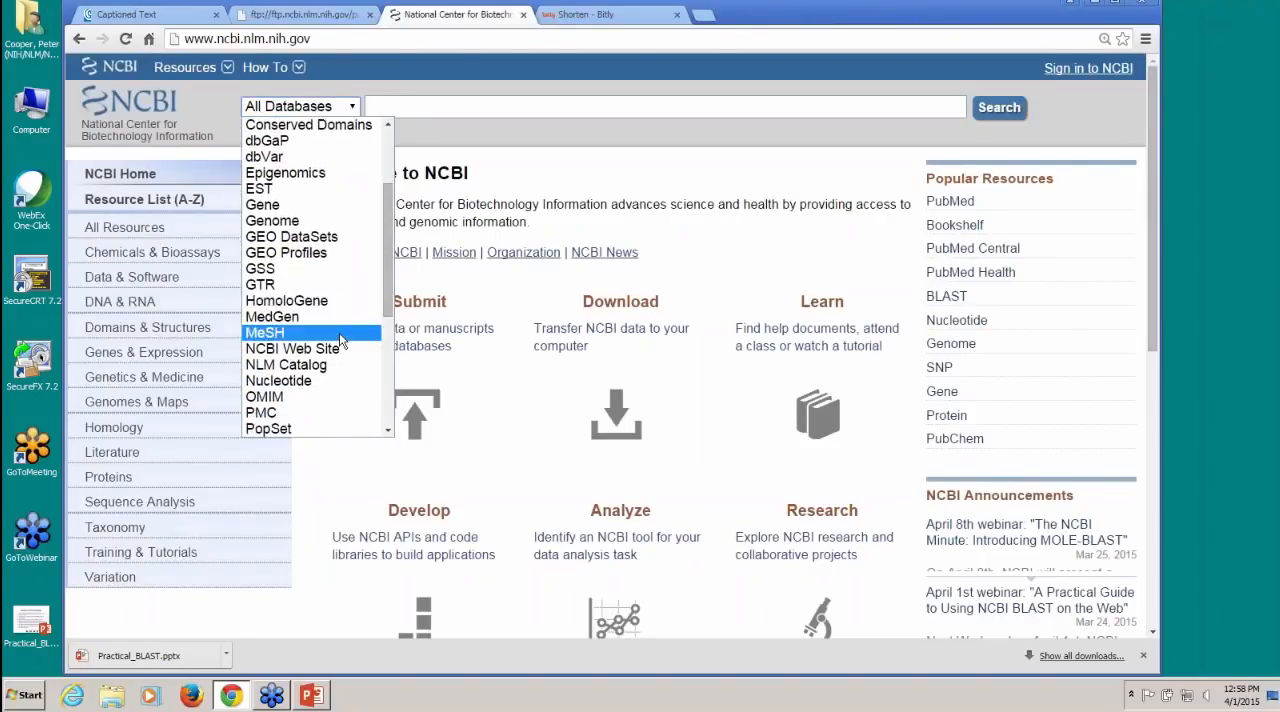
{"action": "left_click", "coordinate": [343, 380]}
Step: Search the Nucleotide database for "ETR2 AND tomato"
{"action": "left_click", "coordinate": [459, 105]}
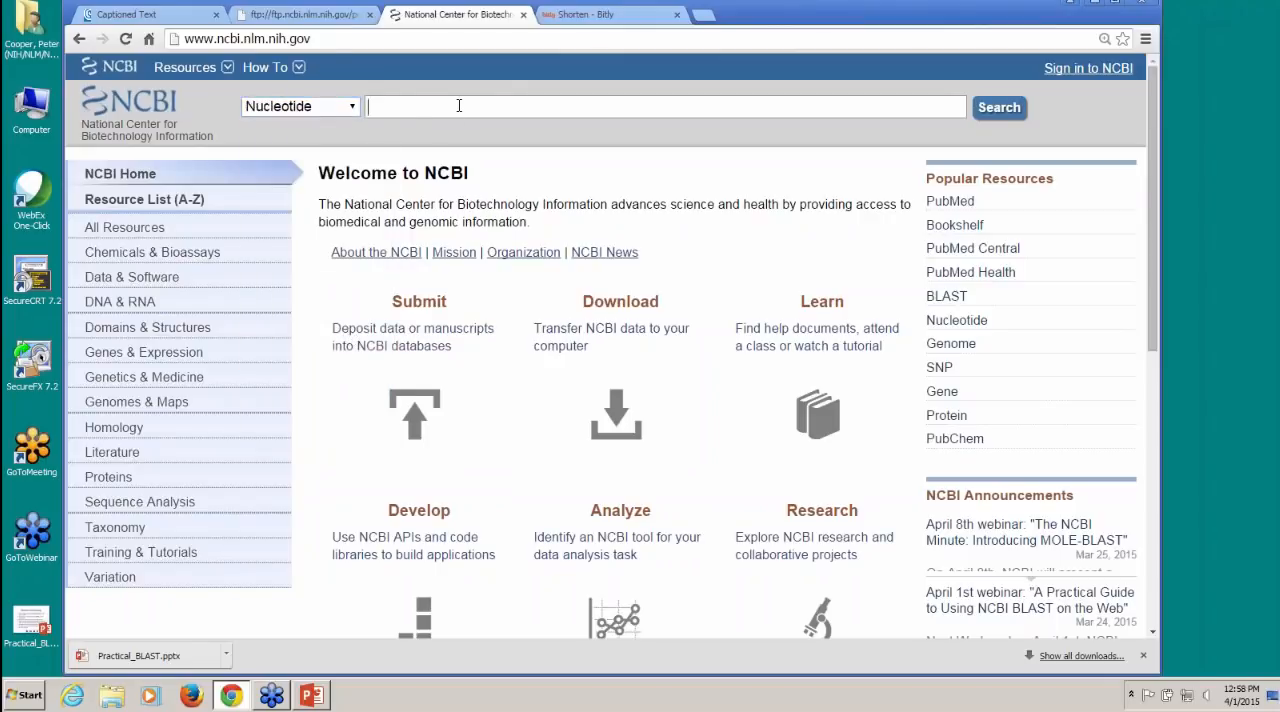
{"action": "type", "text": "ETR2 AND t"}
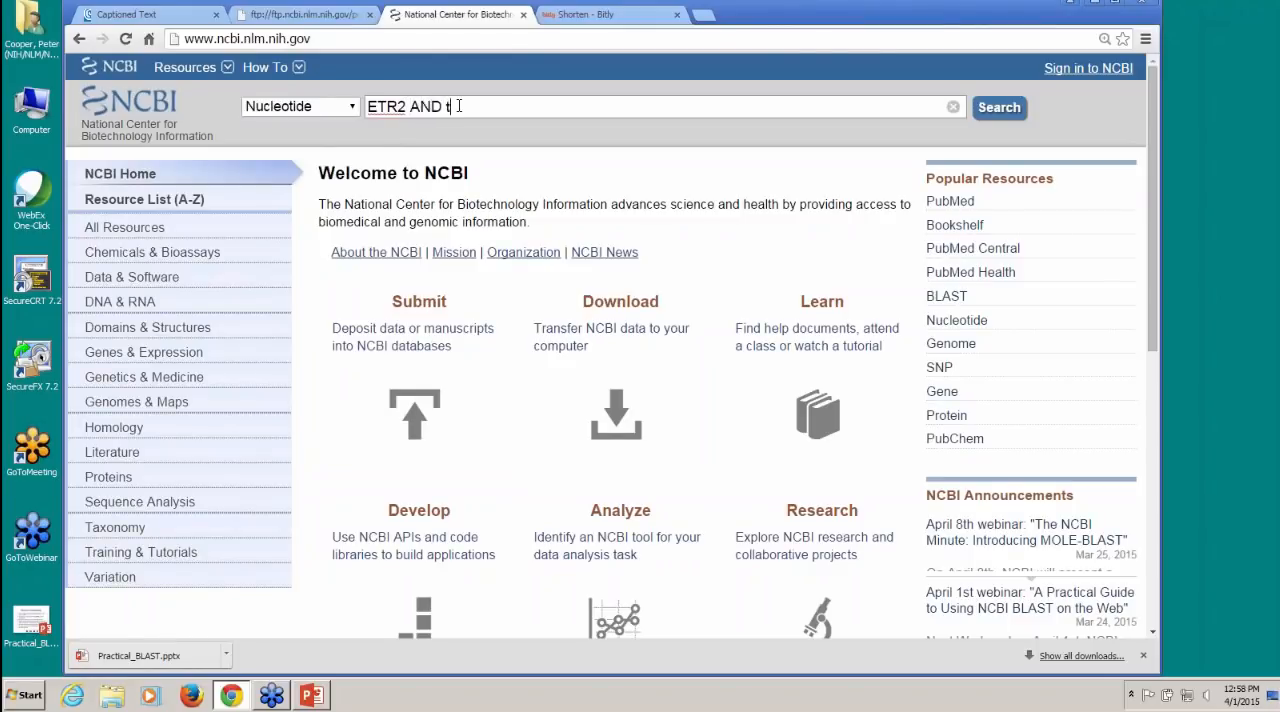
{"action": "type", "text": "omato"}
{"action": "left_click", "coordinate": [1012, 115]}
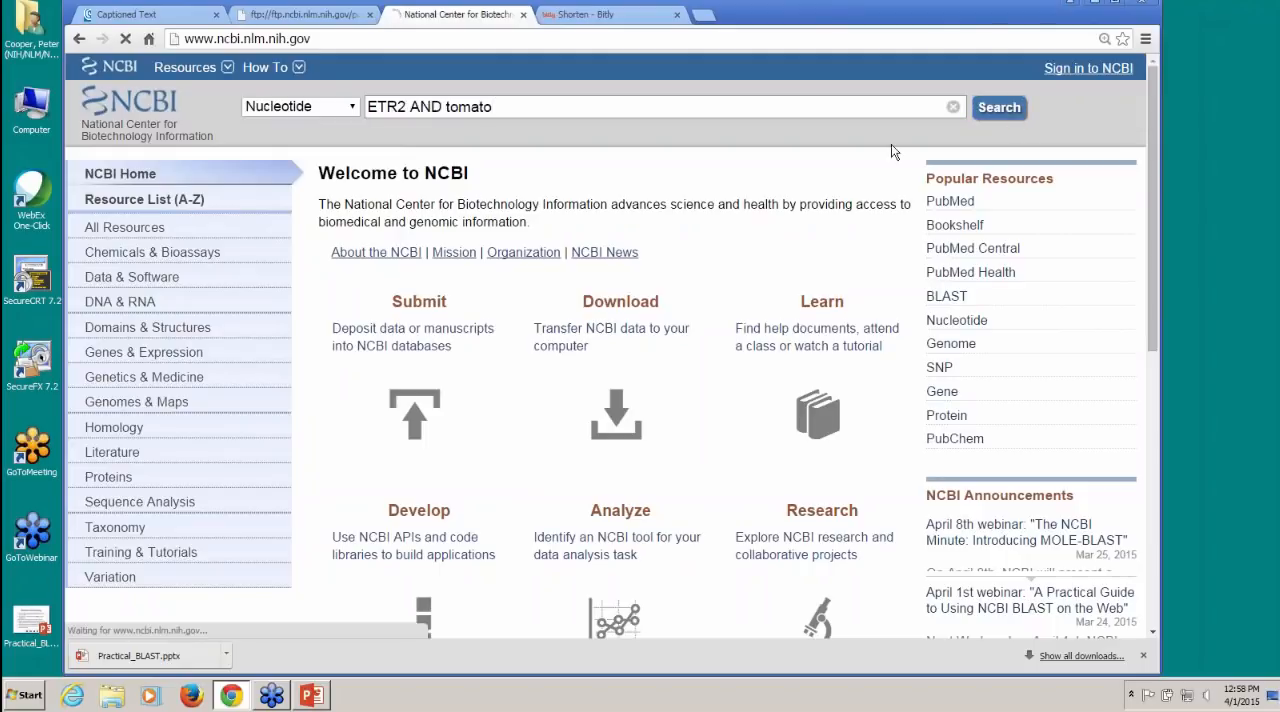
{"action": "left_click", "coordinate": [840, 108]}
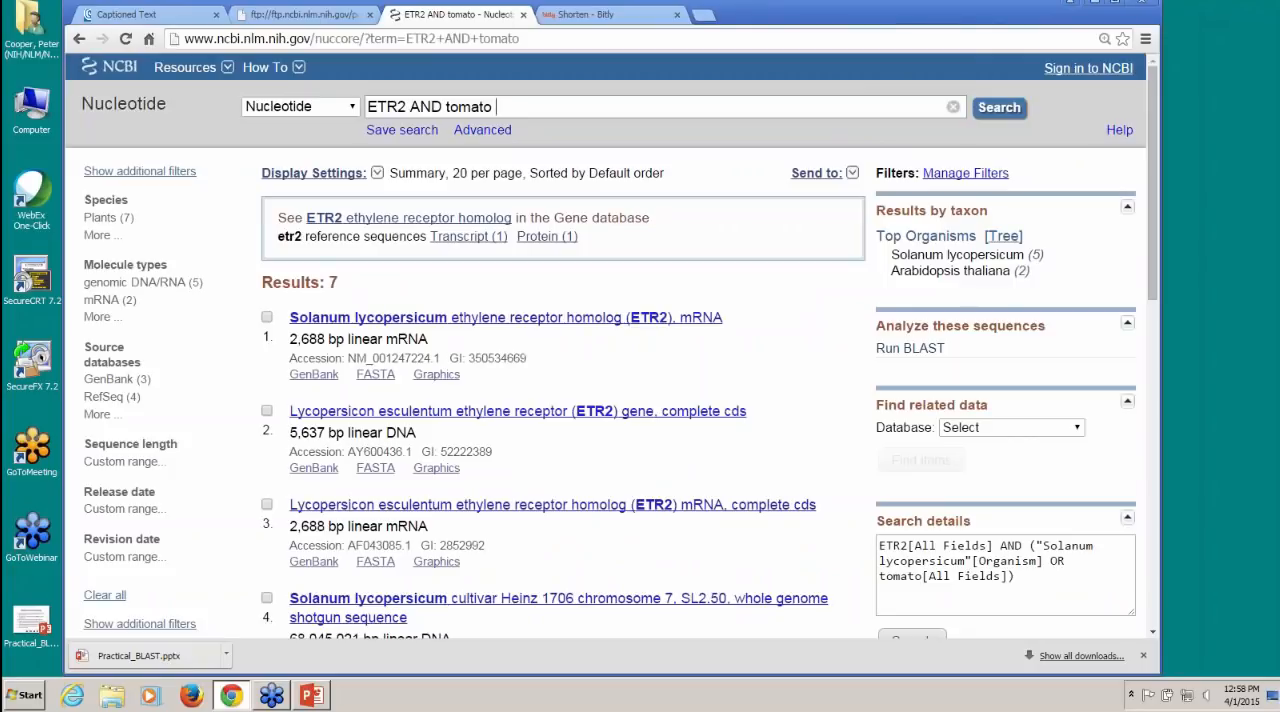
Step: Open the etr2 reference transcript record and copy its accession NM_001247224 without the version suffix
{"action": "left_click", "coordinate": [467, 240]}
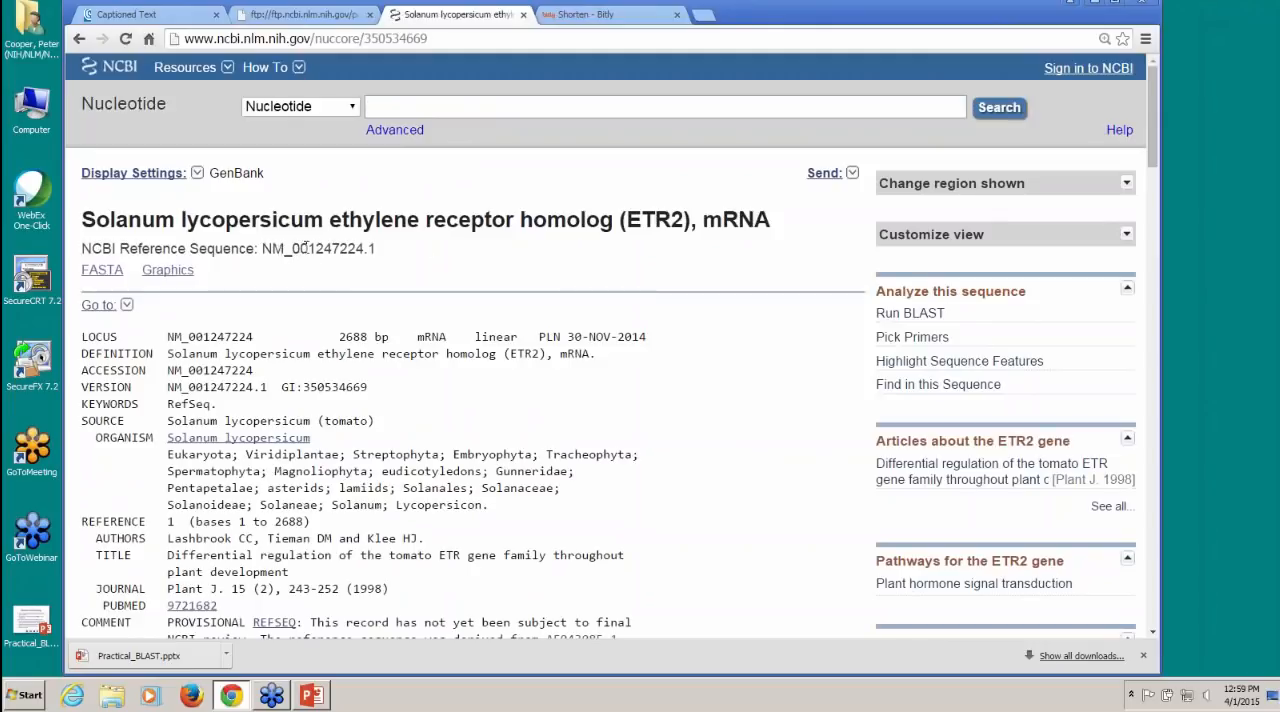
{"action": "left_click_drag", "start_coordinate": [262, 250], "coordinate": [364, 252]}
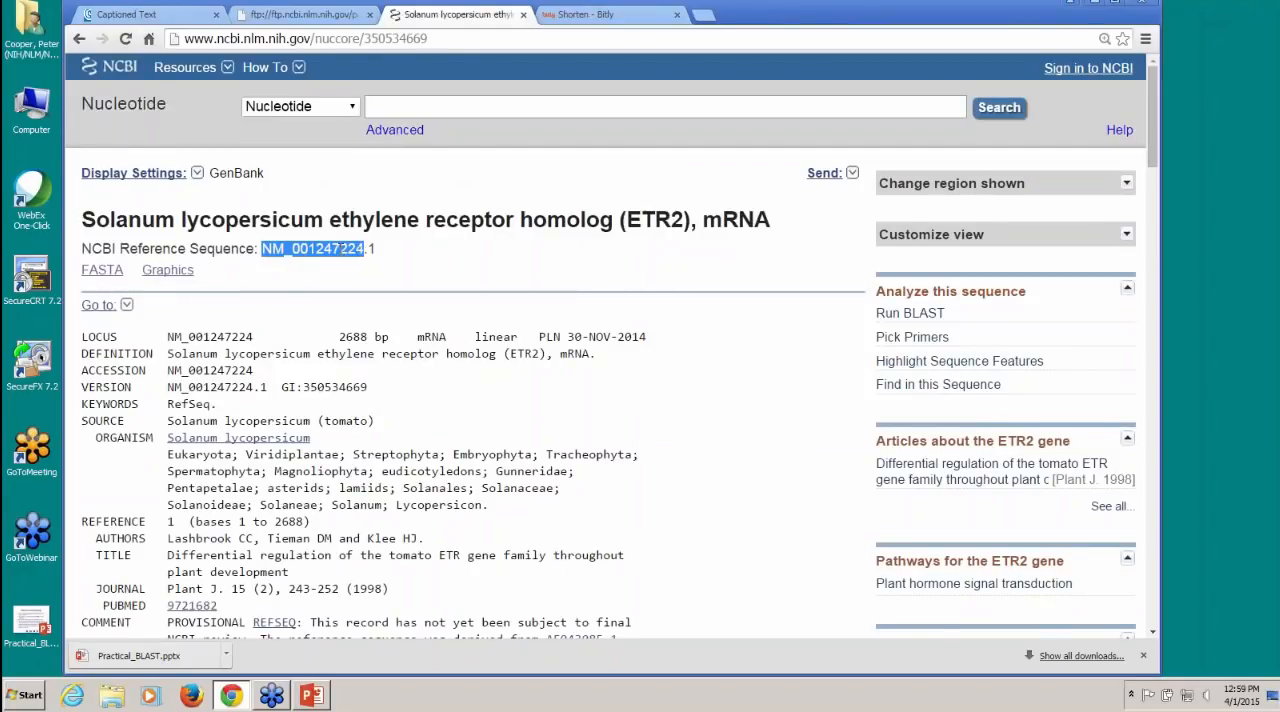
{"action": "right_click", "coordinate": [338, 248]}
{"action": "left_click", "coordinate": [365, 259]}
Step: Open the NCBI home page in a separate tab, go to BLAST, and find the genomic BLAST page for potato (taxid:4113)
{"action": "middle_click", "coordinate": [120, 66]}
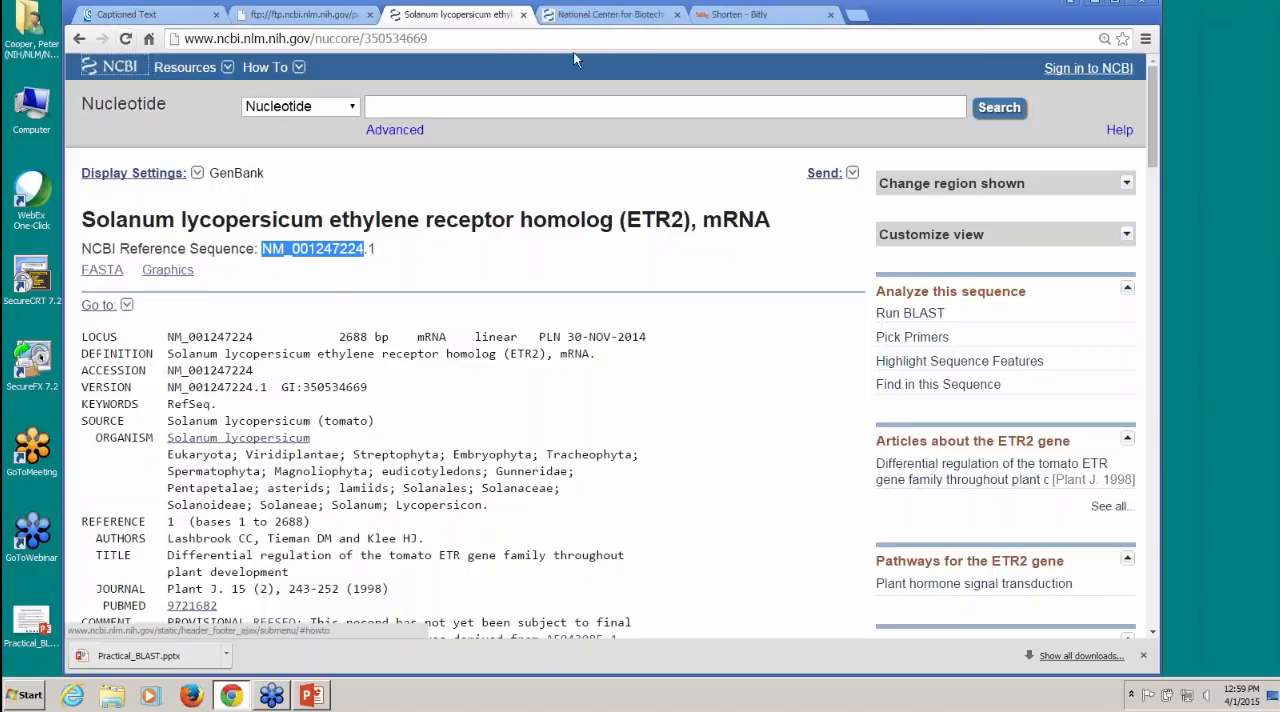
{"action": "left_click", "coordinate": [612, 14]}
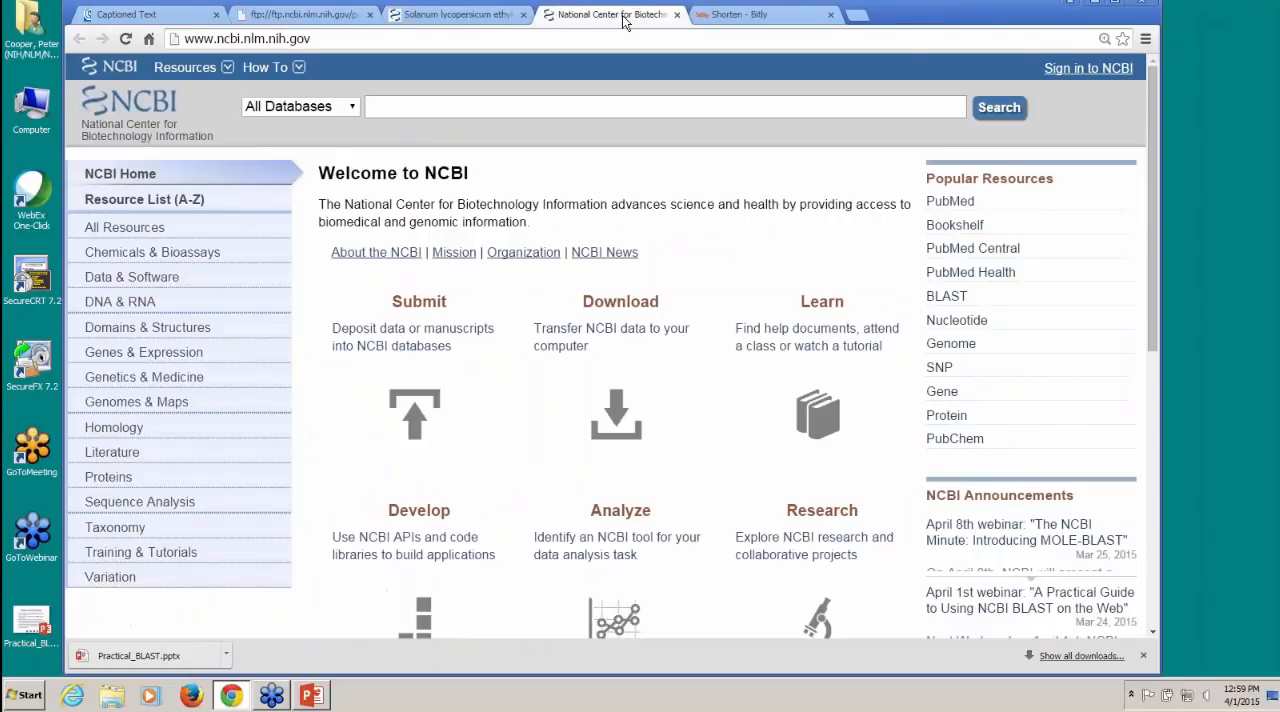
{"action": "left_click", "coordinate": [955, 300]}
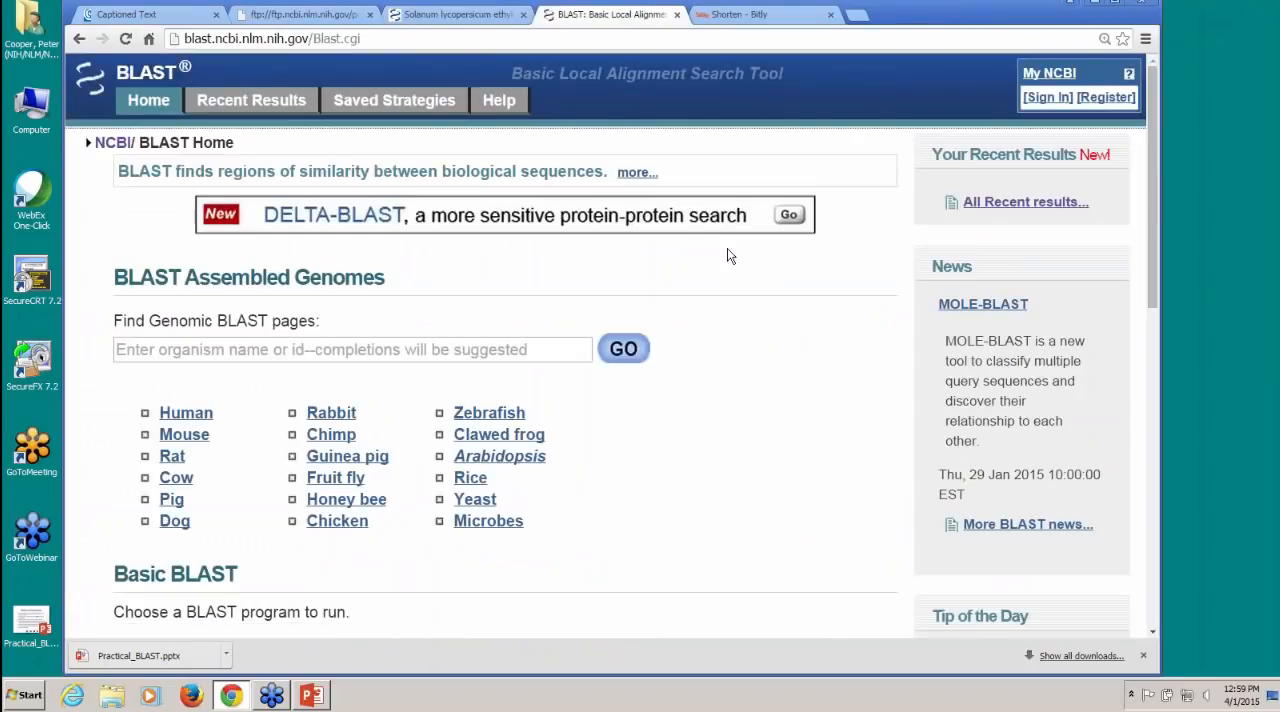
{"action": "left_click", "coordinate": [278, 350]}
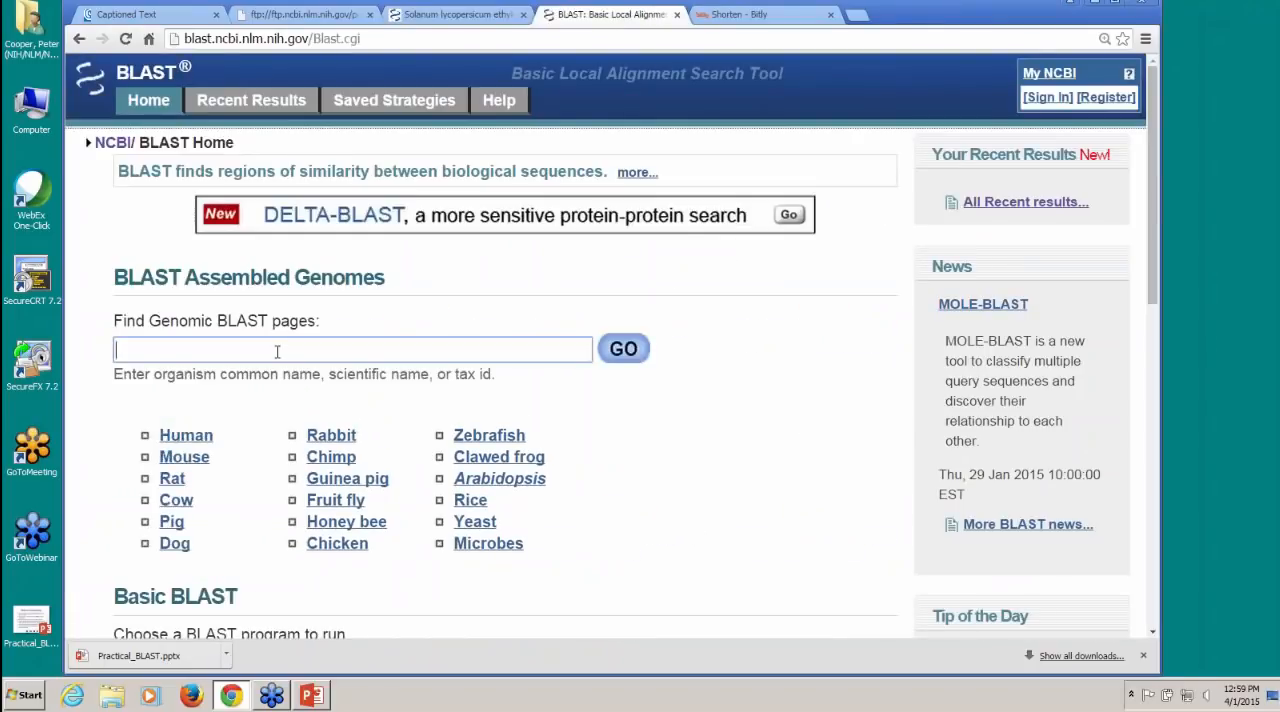
{"action": "type", "text": "pota"}
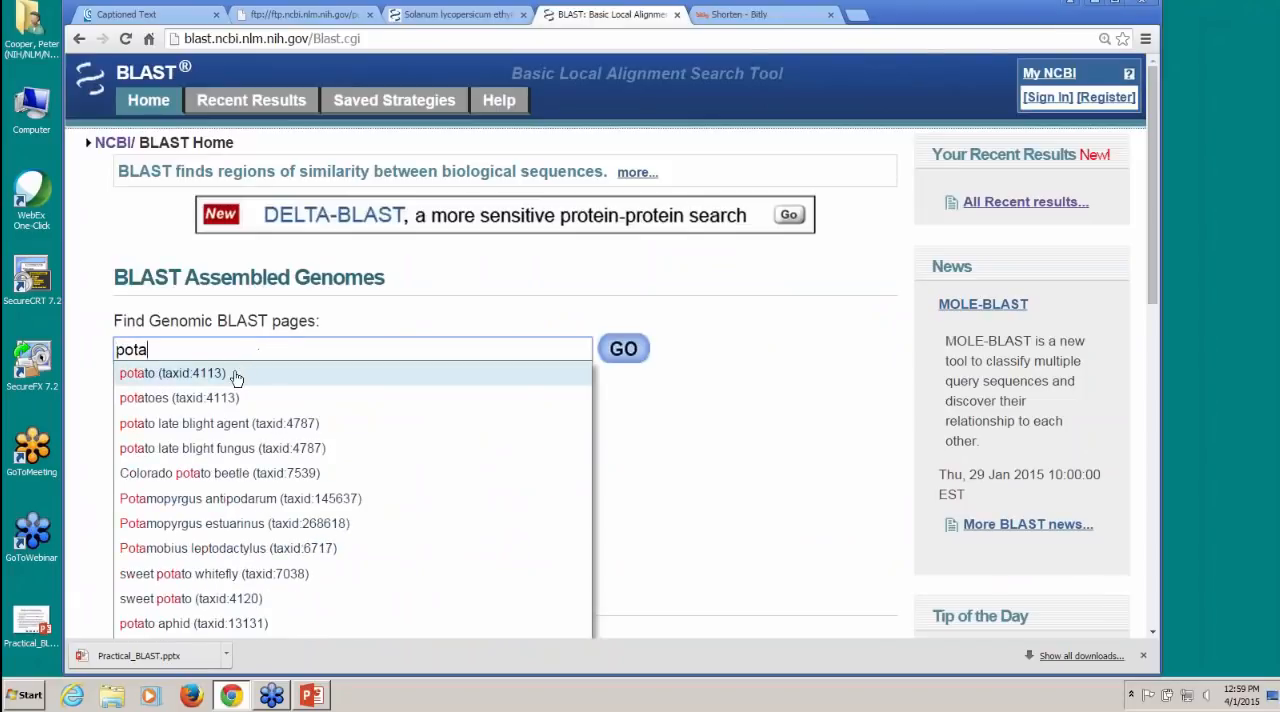
{"action": "left_click", "coordinate": [237, 373]}
{"action": "left_click", "coordinate": [623, 349]}
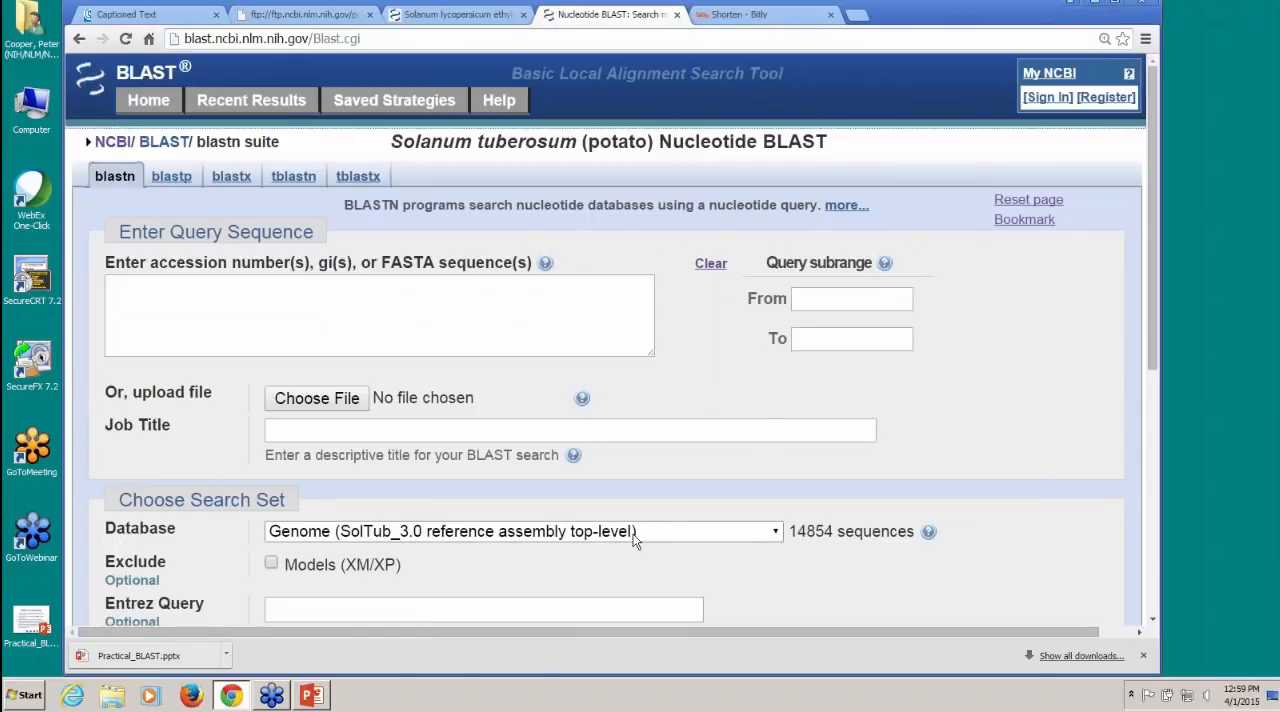
Step: Review the available potato databases, enter NM_001247224 as the query, and run megablast against the SolTub_3.0 reference assembly genome
{"action": "left_click", "coordinate": [776, 533]}
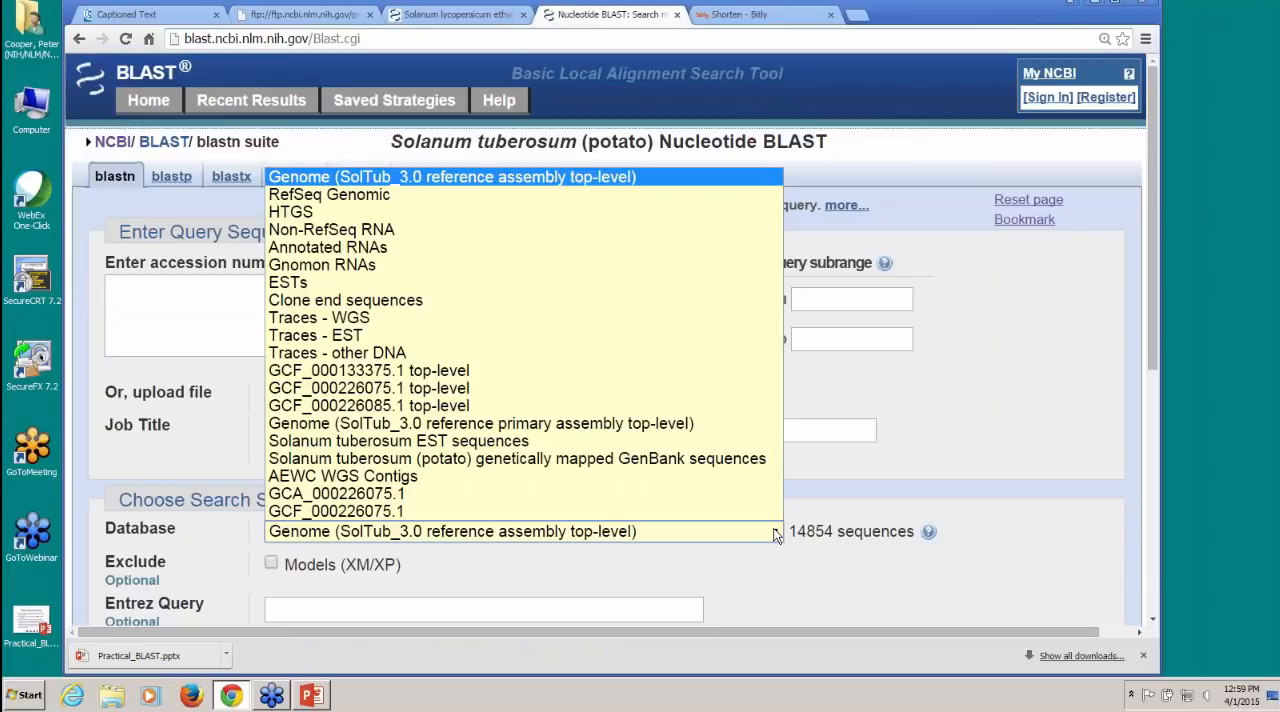
{"action": "left_click", "coordinate": [134, 295]}
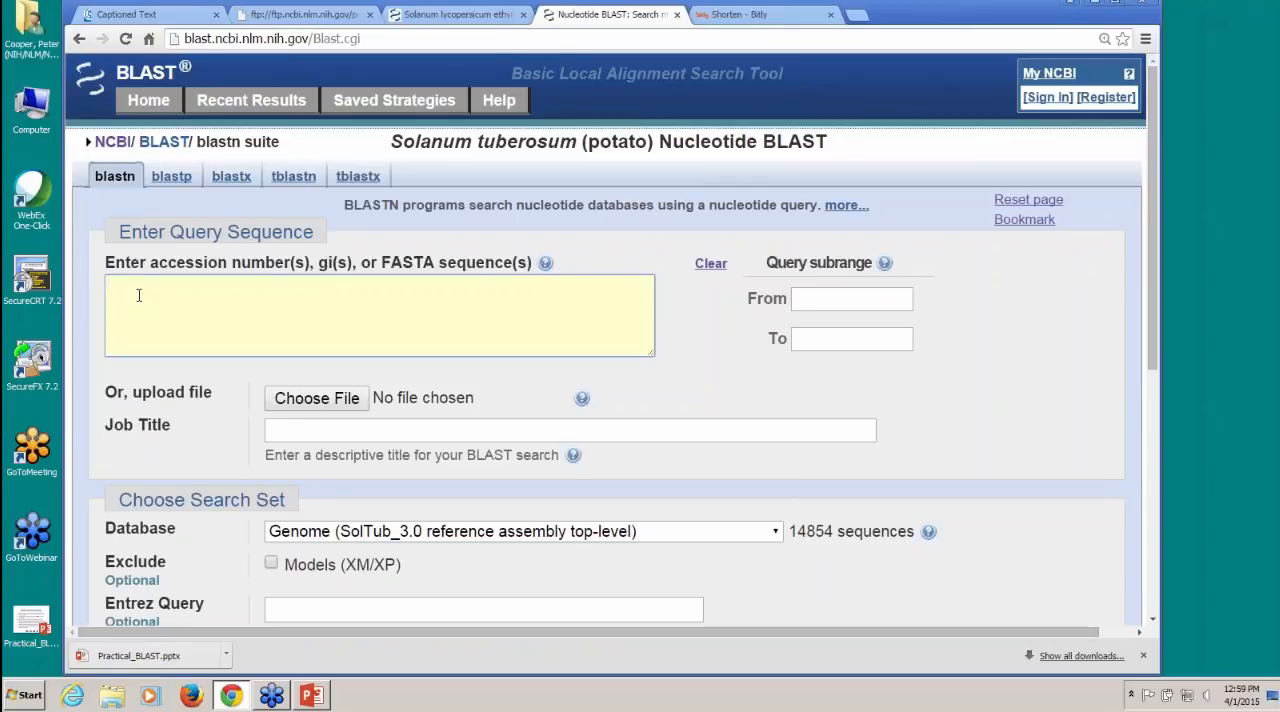
{"action": "key", "text": "ctrl+v"}
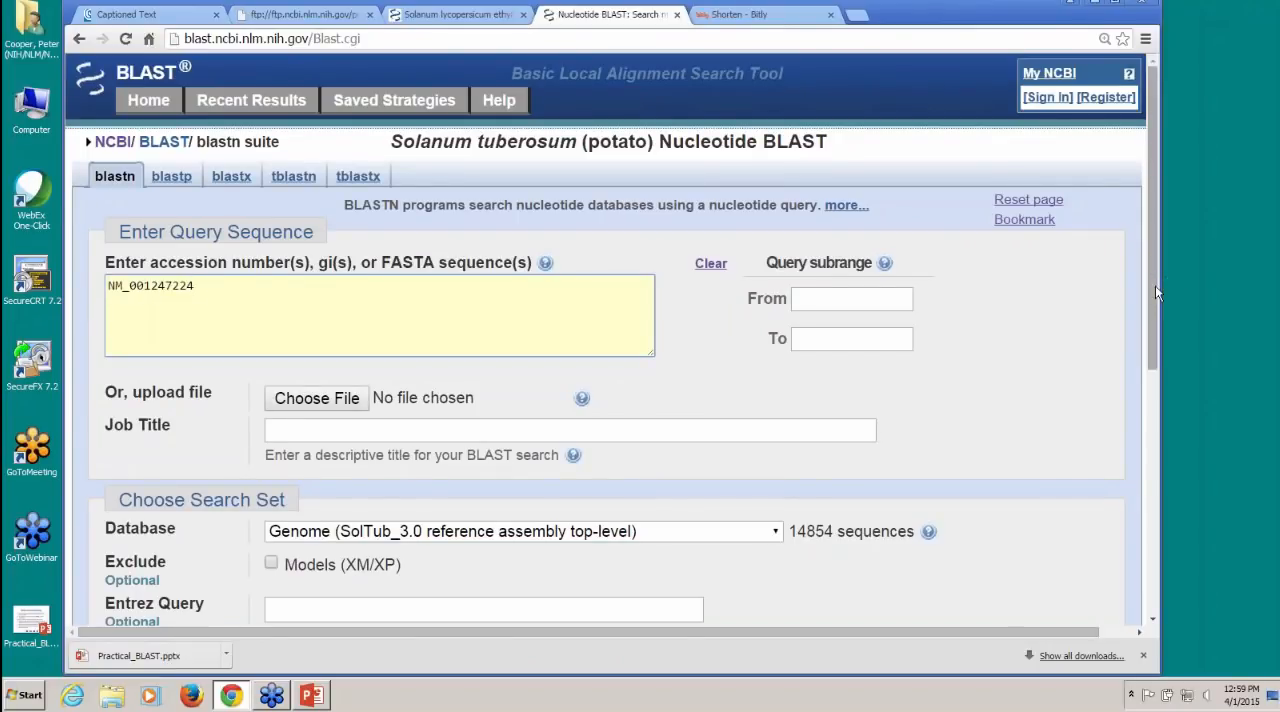
{"action": "left_click_drag", "start_coordinate": [1155, 285], "coordinate": [1148, 347]}
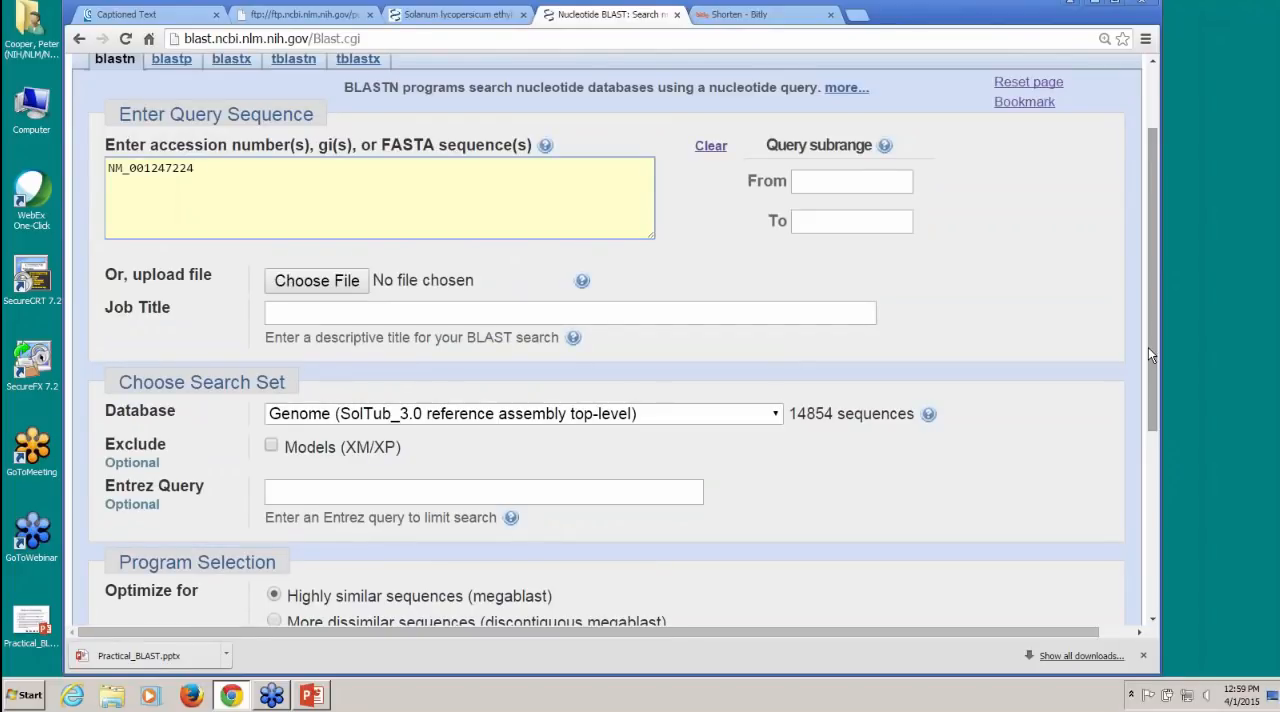
{"action": "left_click_drag", "start_coordinate": [1153, 357], "coordinate": [1161, 466]}
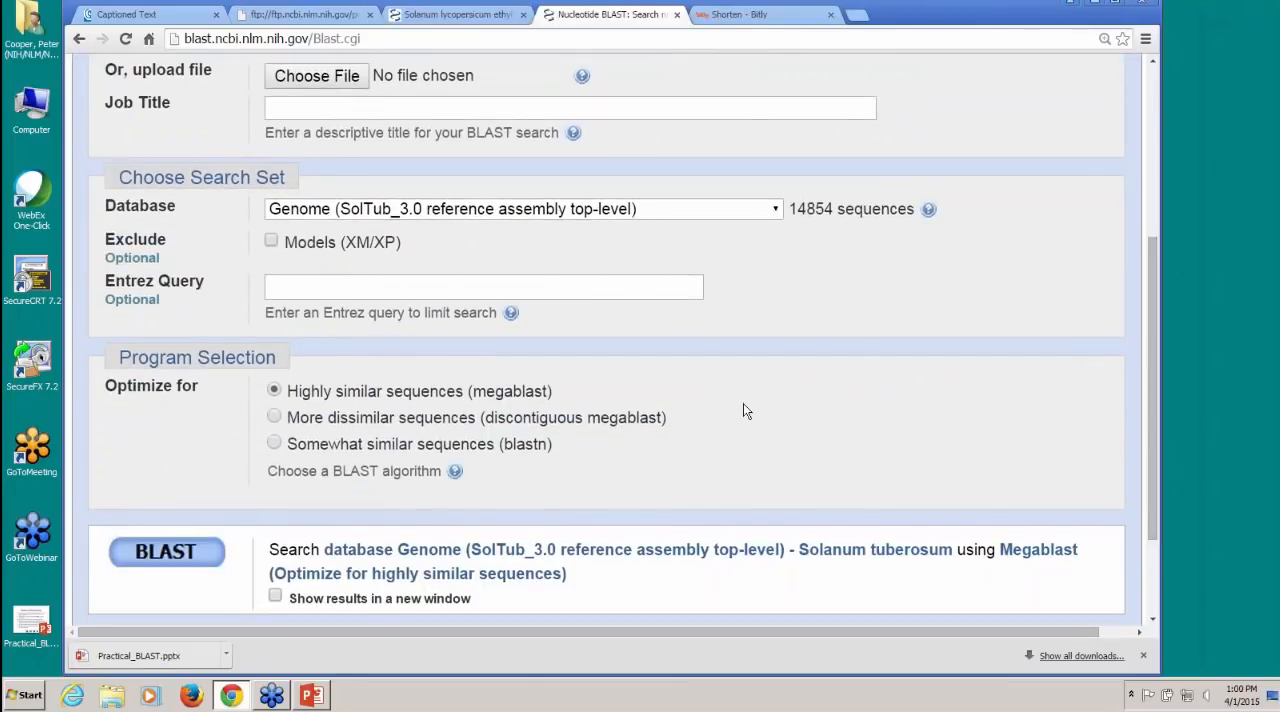
{"action": "left_click", "coordinate": [140, 554]}
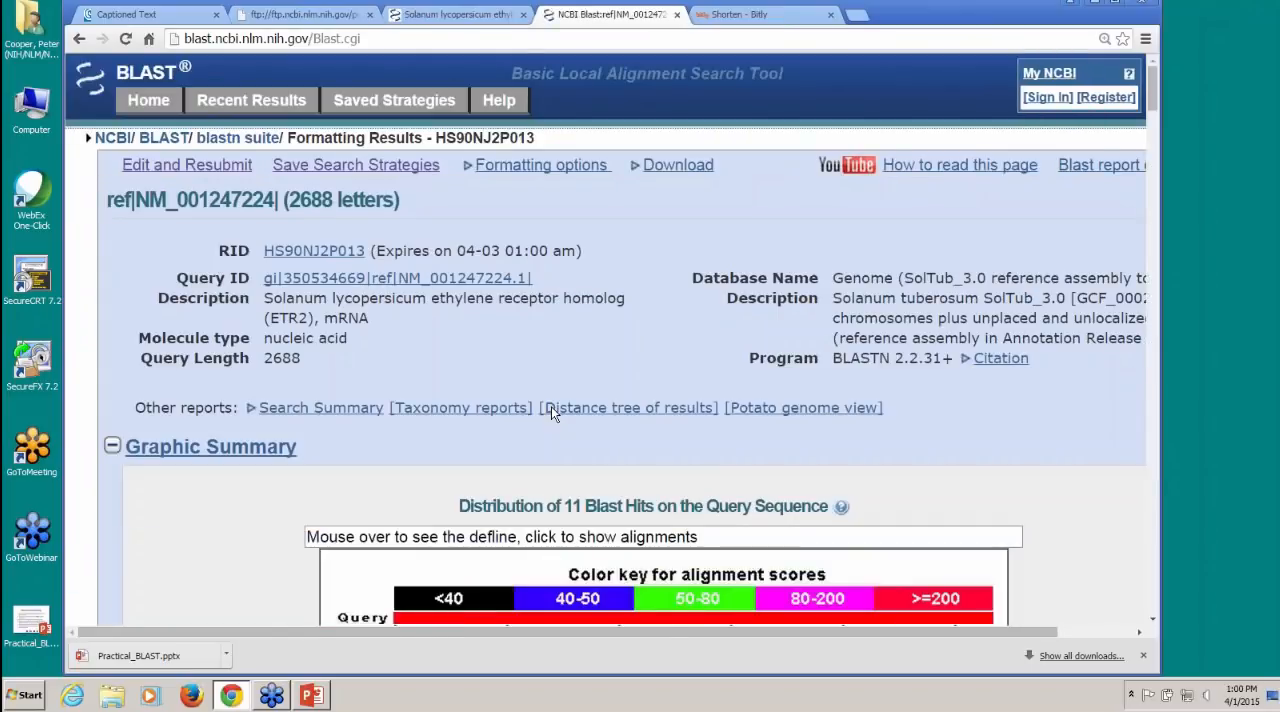
Step: Look over the graphic summary and hit descriptions, and open the alignments for the highest-scoring potato scaffold
{"action": "scroll", "coordinate": [582, 372], "scroll_direction": "down", "scroll_amount": 3}
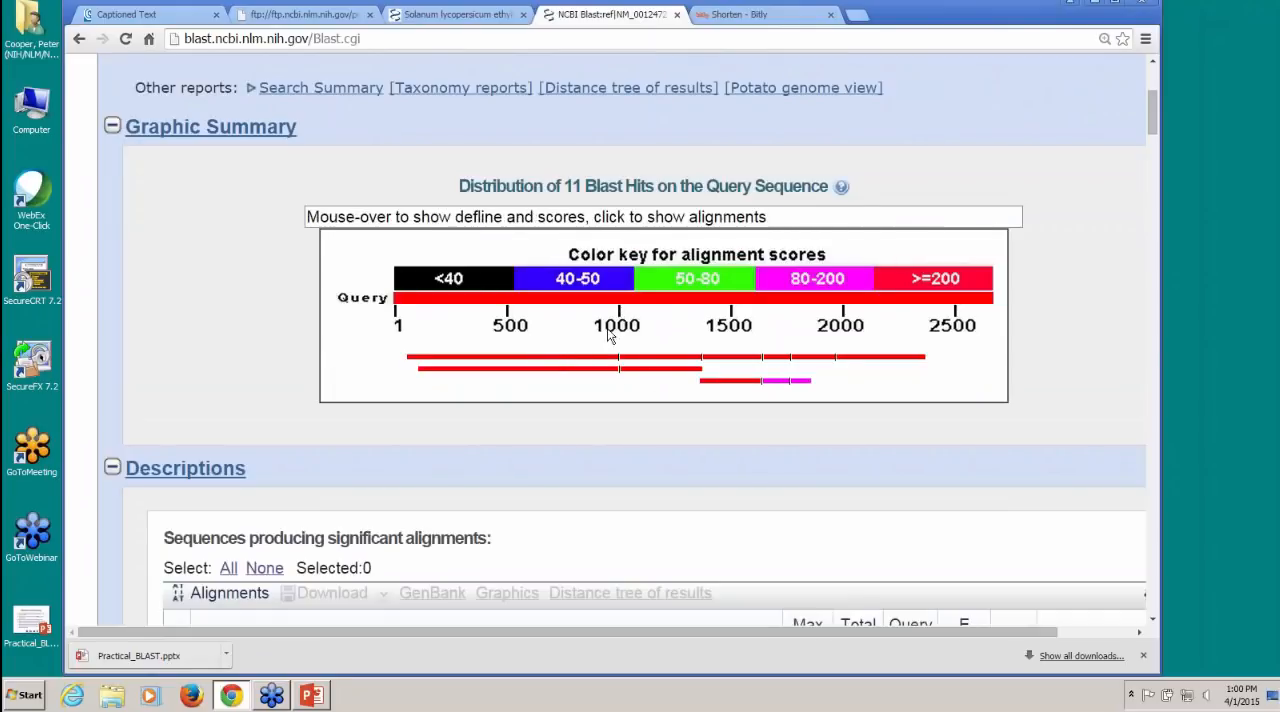
{"action": "mouse_move", "coordinate": [620, 366]}
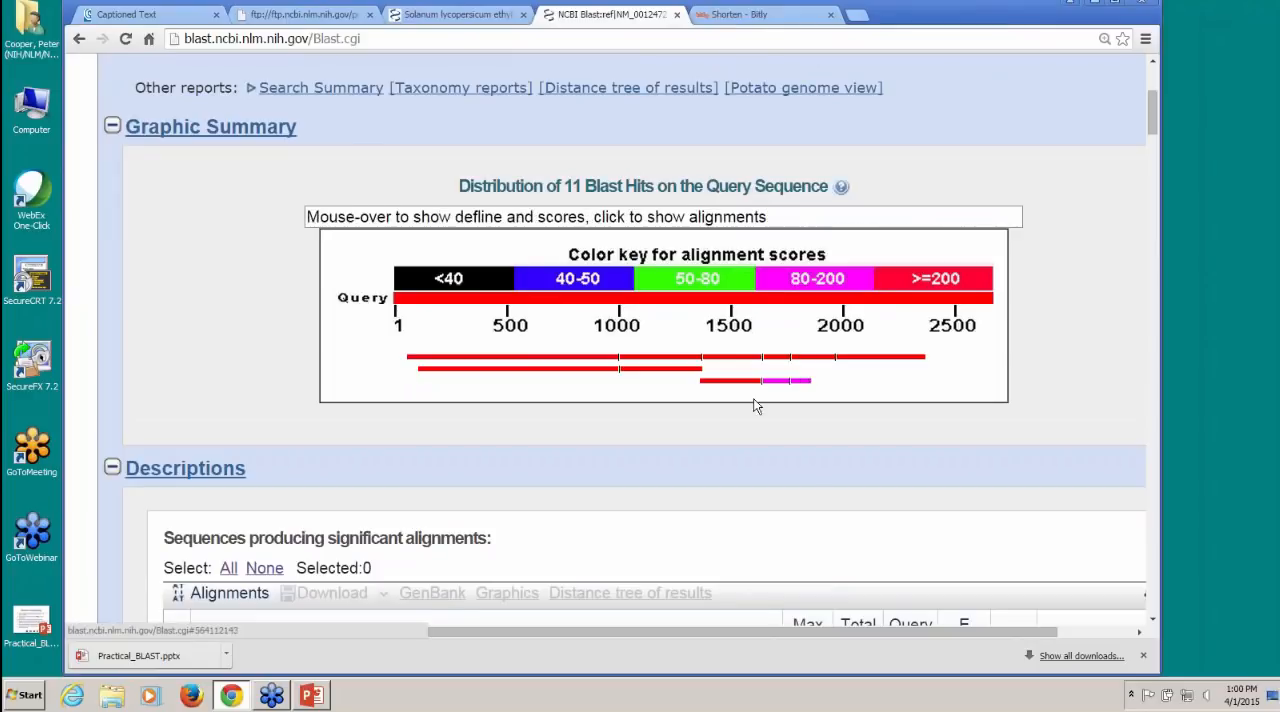
{"action": "scroll", "coordinate": [622, 425], "scroll_direction": "down", "scroll_amount": 2}
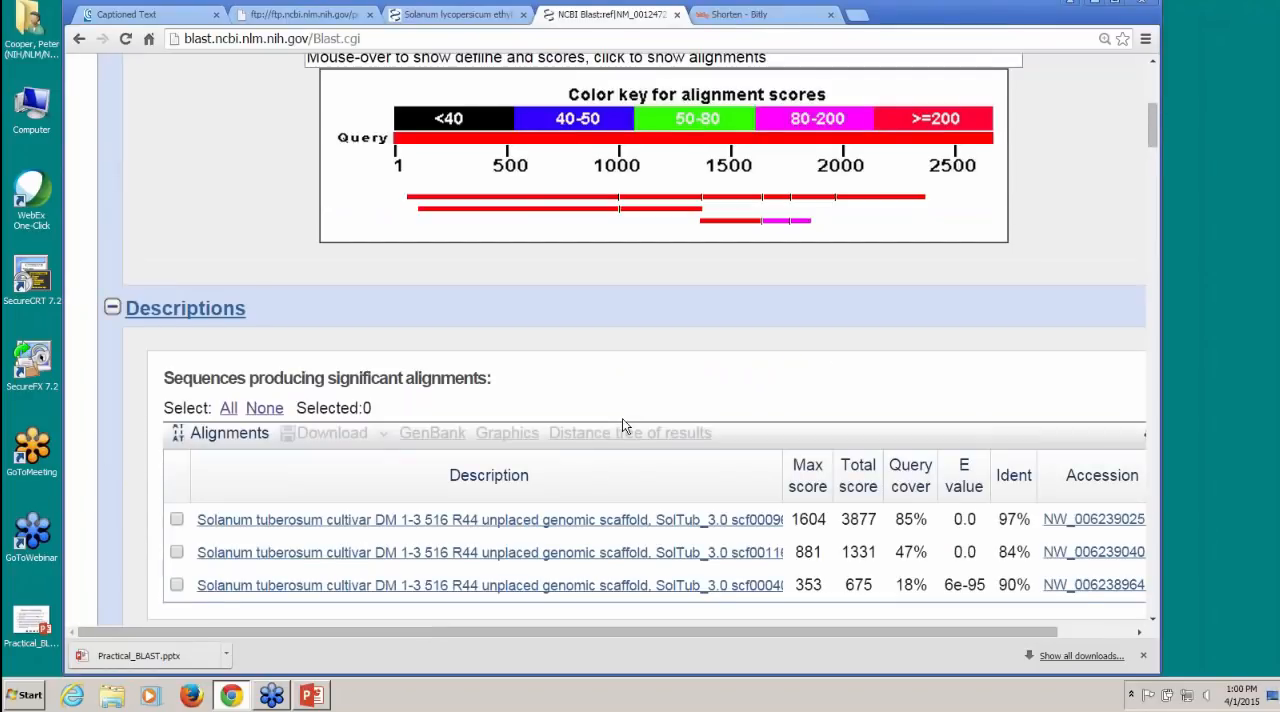
{"action": "scroll", "coordinate": [622, 420], "scroll_direction": "down", "scroll_amount": 1}
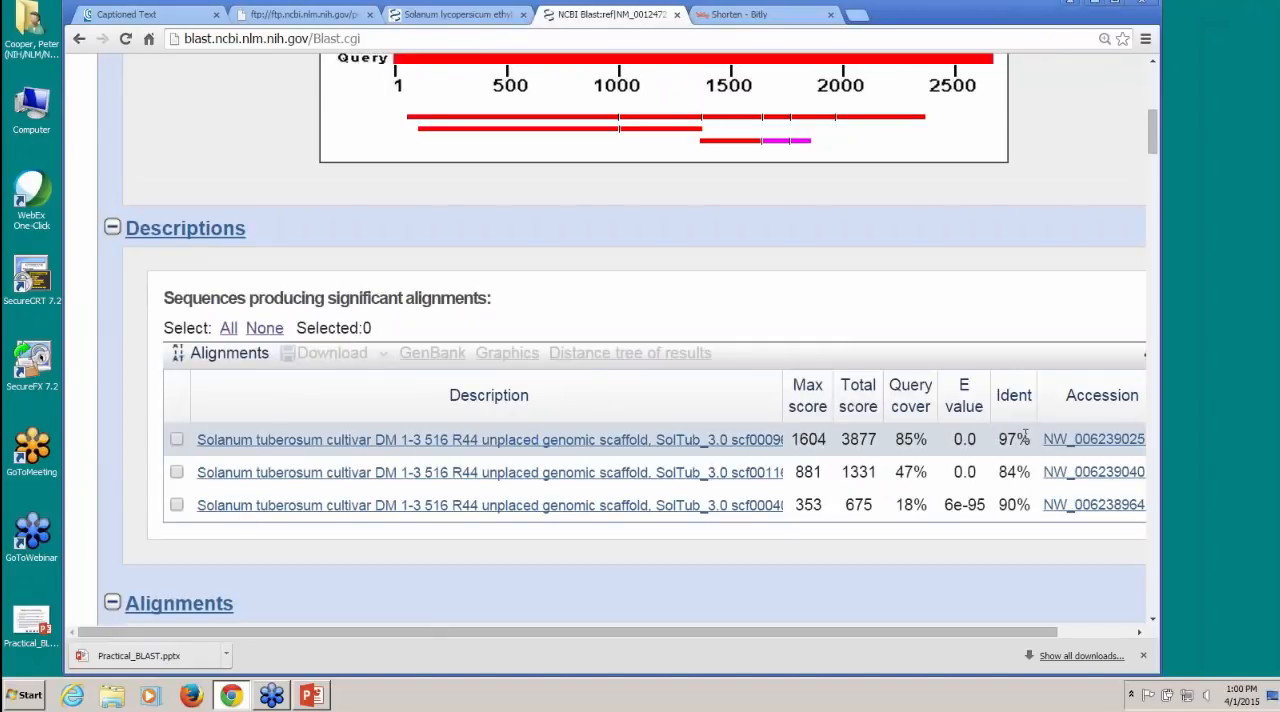
{"action": "left_click", "coordinate": [593, 440]}
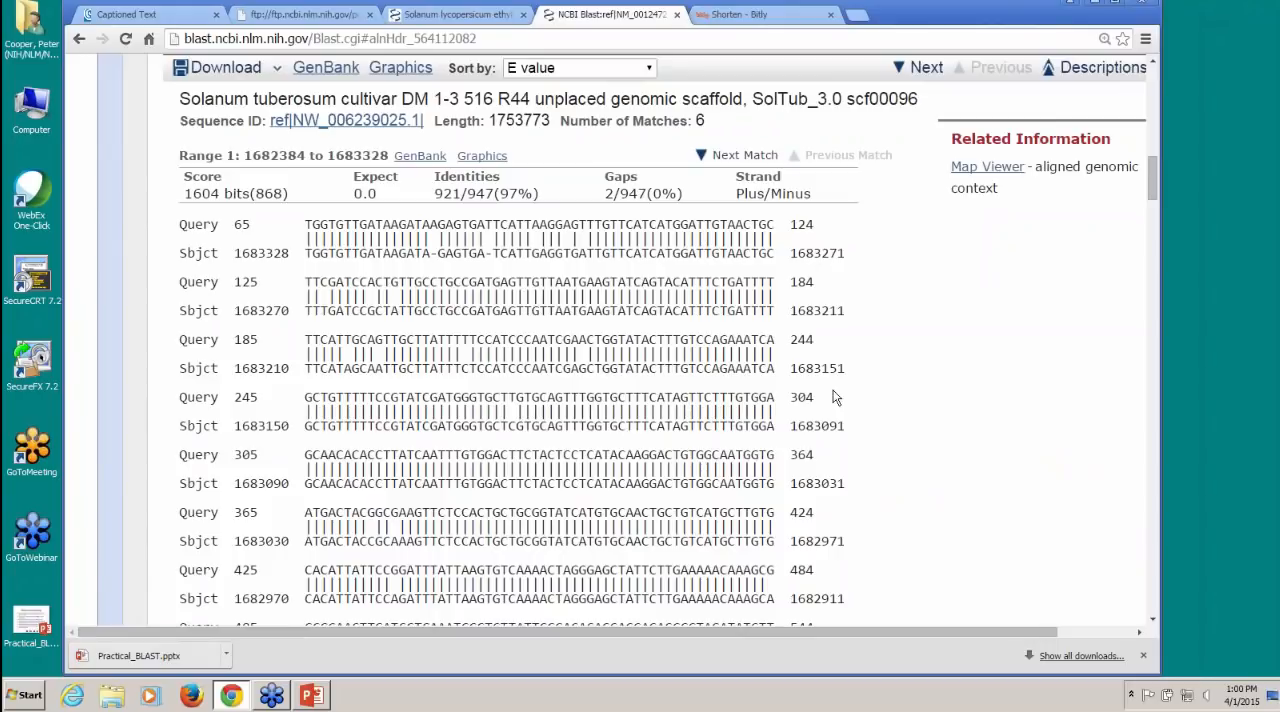
Step: Reformat the results with the alignment view Pairwise with dots for identities and the CDS feature display enabled
{"action": "scroll", "coordinate": [836, 397], "scroll_direction": "up", "scroll_amount": 15}
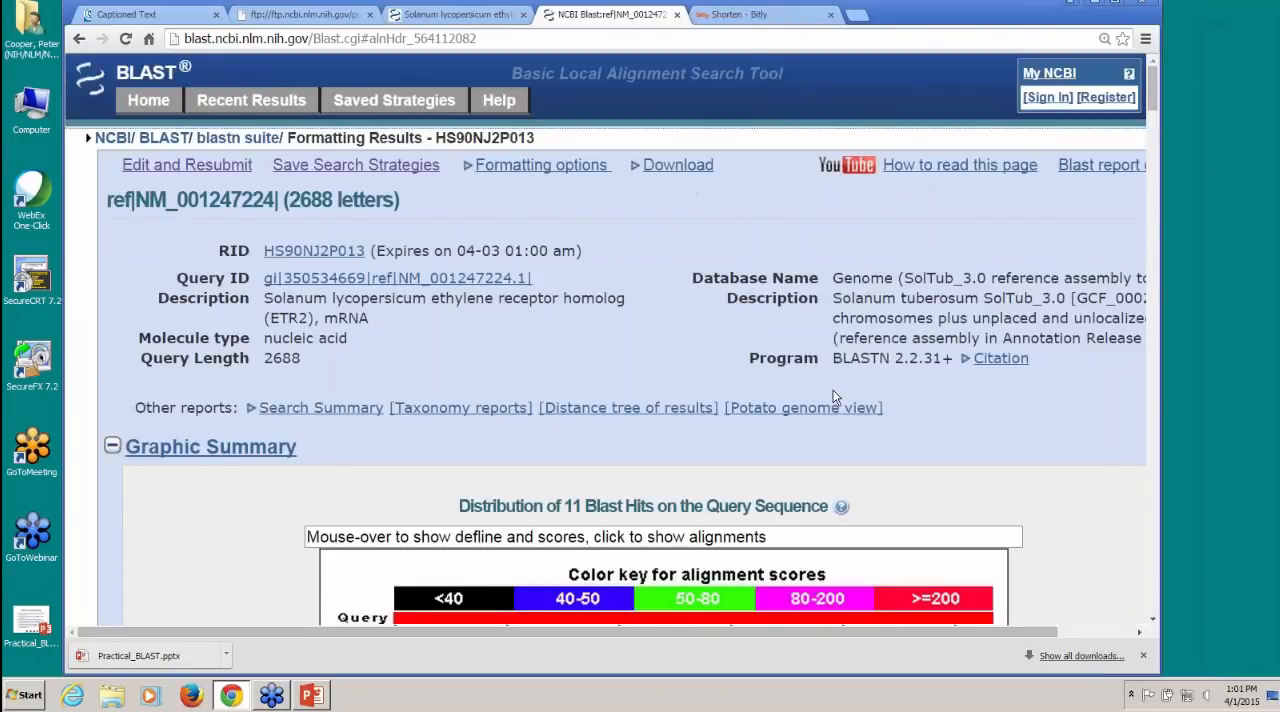
{"action": "left_click", "coordinate": [510, 172]}
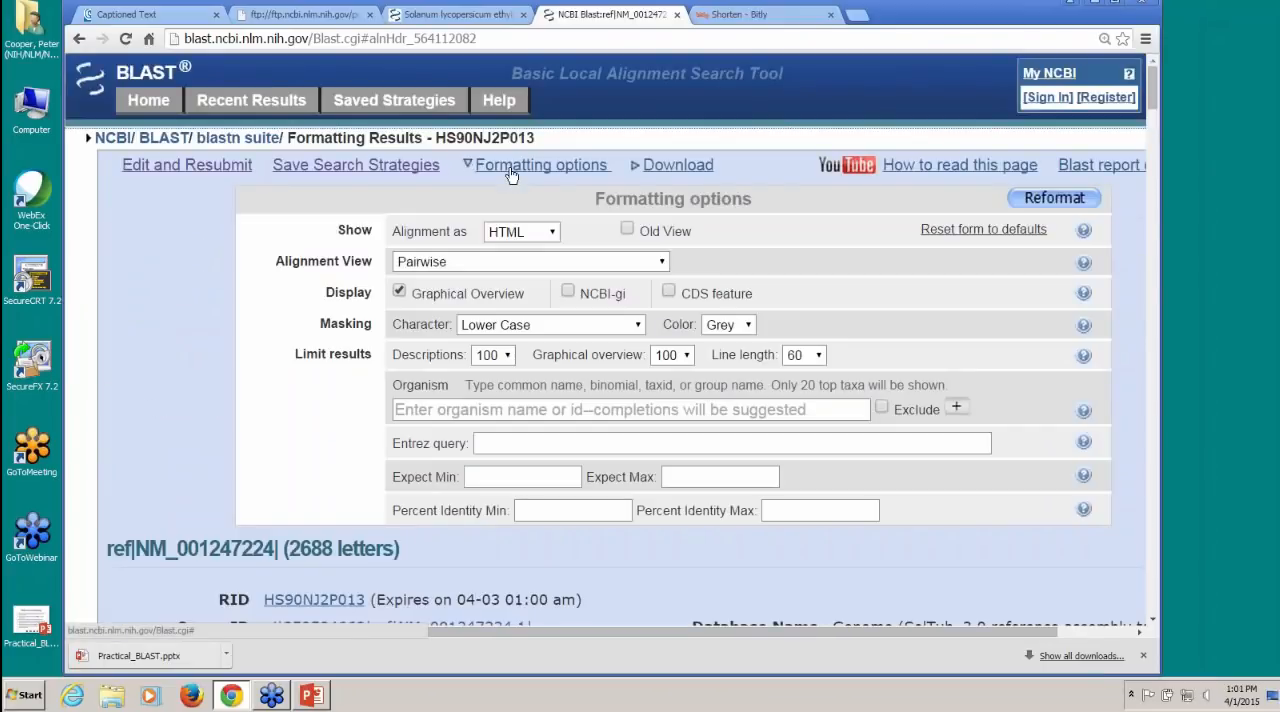
{"action": "left_click", "coordinate": [660, 261]}
{"action": "left_click", "coordinate": [620, 292]}
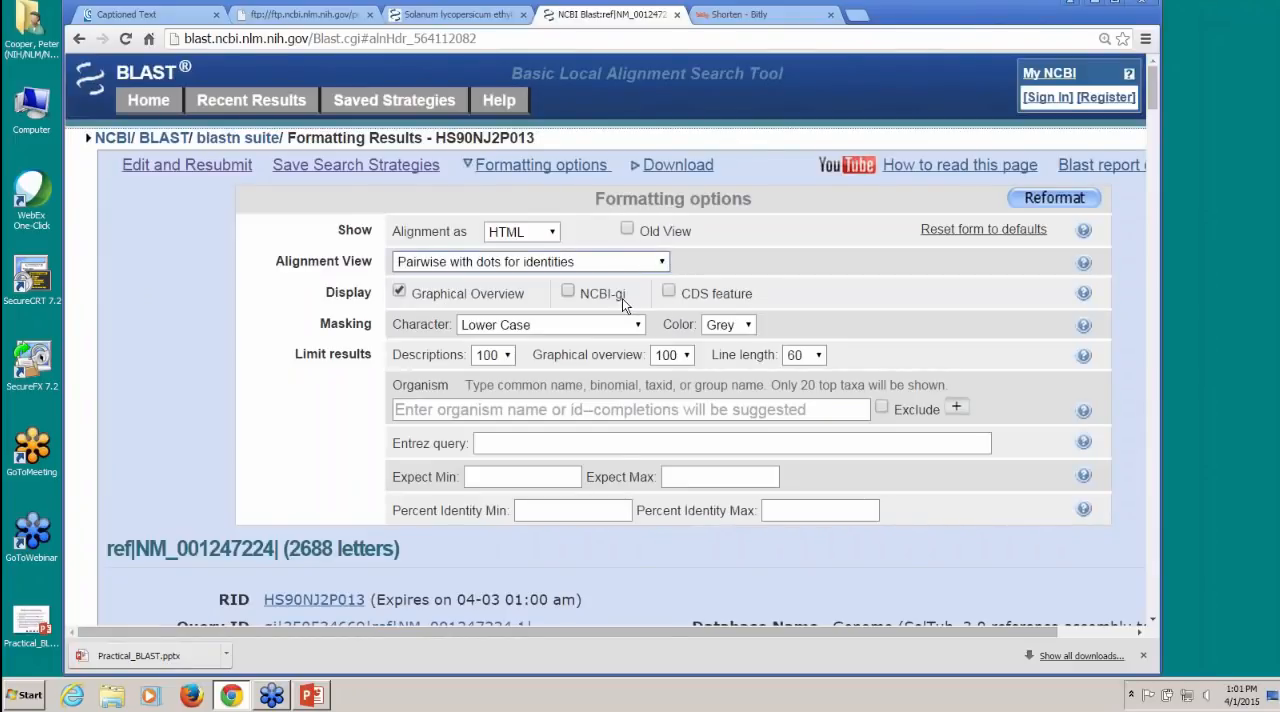
{"action": "left_click", "coordinate": [668, 291]}
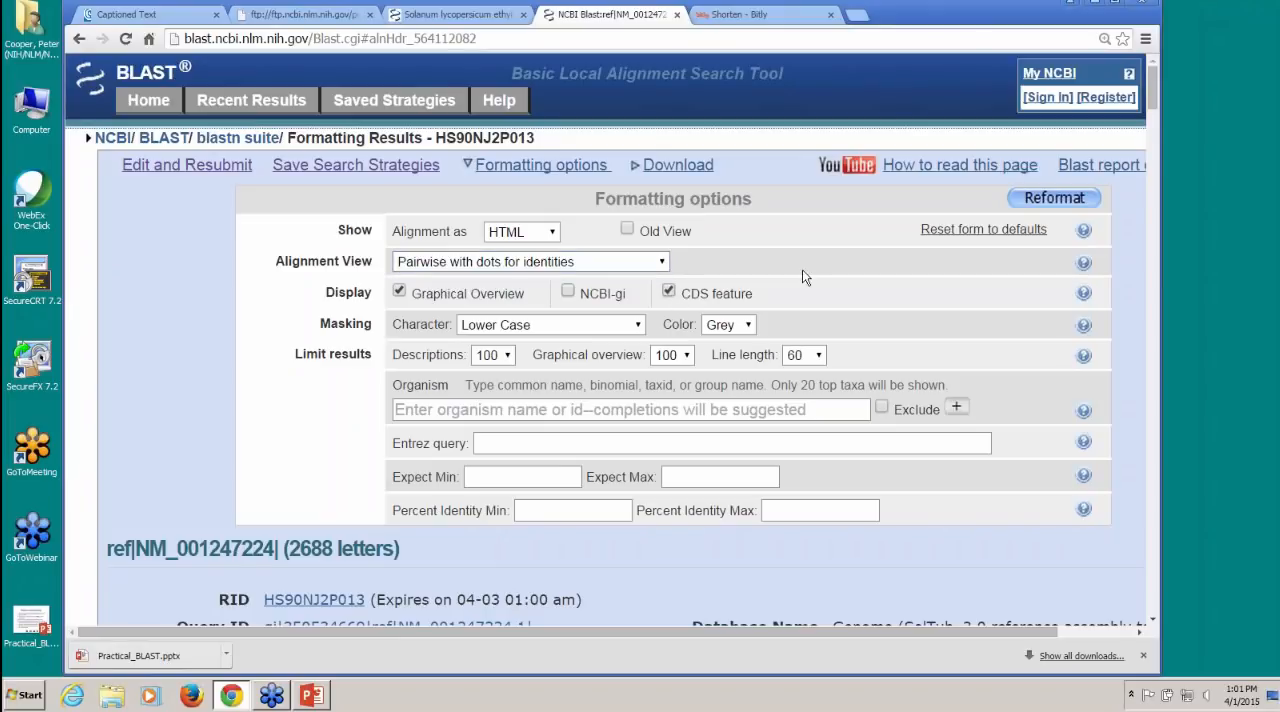
{"action": "left_click", "coordinate": [1054, 197]}
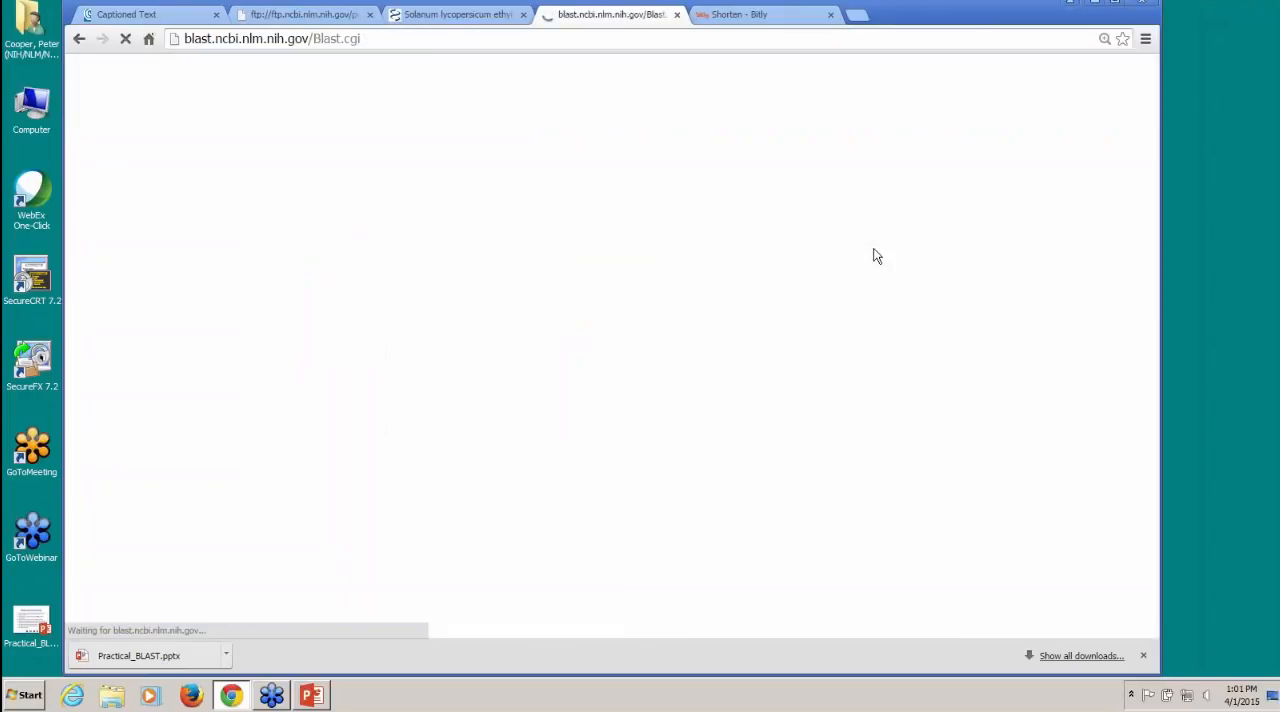
Step: Examine the reformatted alignments of the top potato scaffold range by range, comparing base differences and the CDS translations of query and subject
{"action": "scroll", "coordinate": [859, 355], "scroll_direction": "down", "scroll_amount": 3}
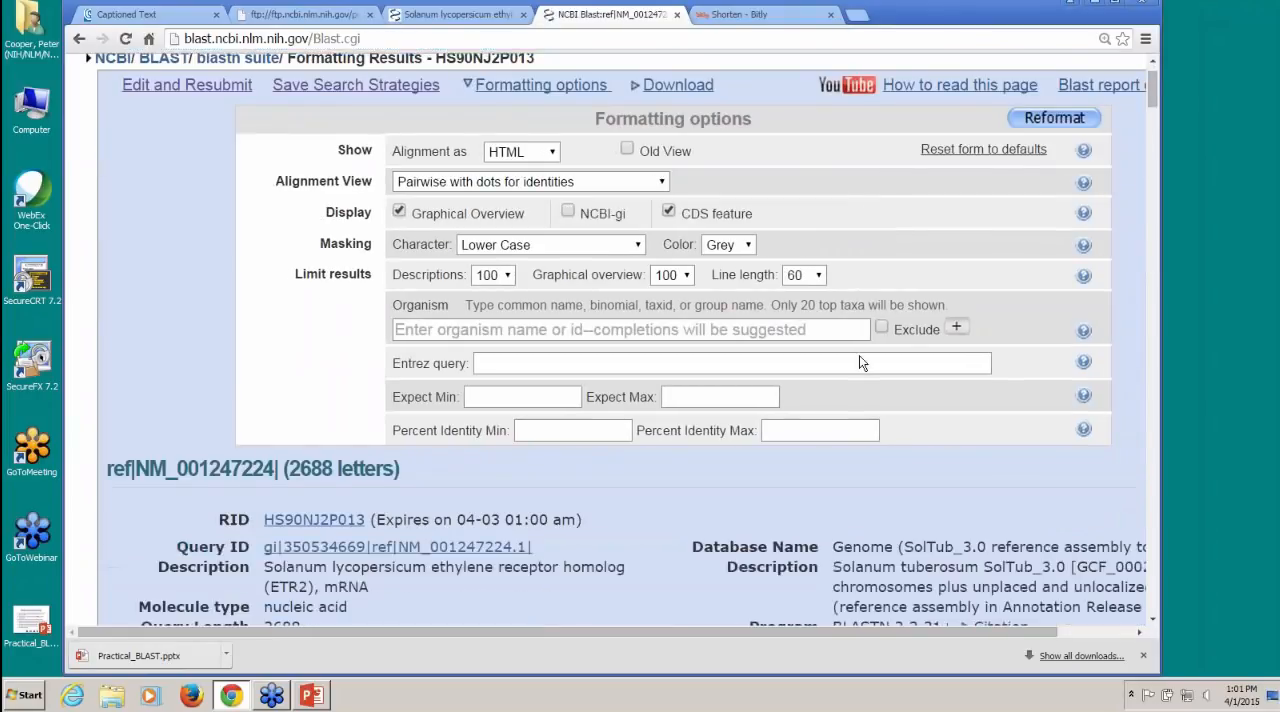
{"action": "scroll", "coordinate": [620, 340], "scroll_direction": "down", "scroll_amount": 12}
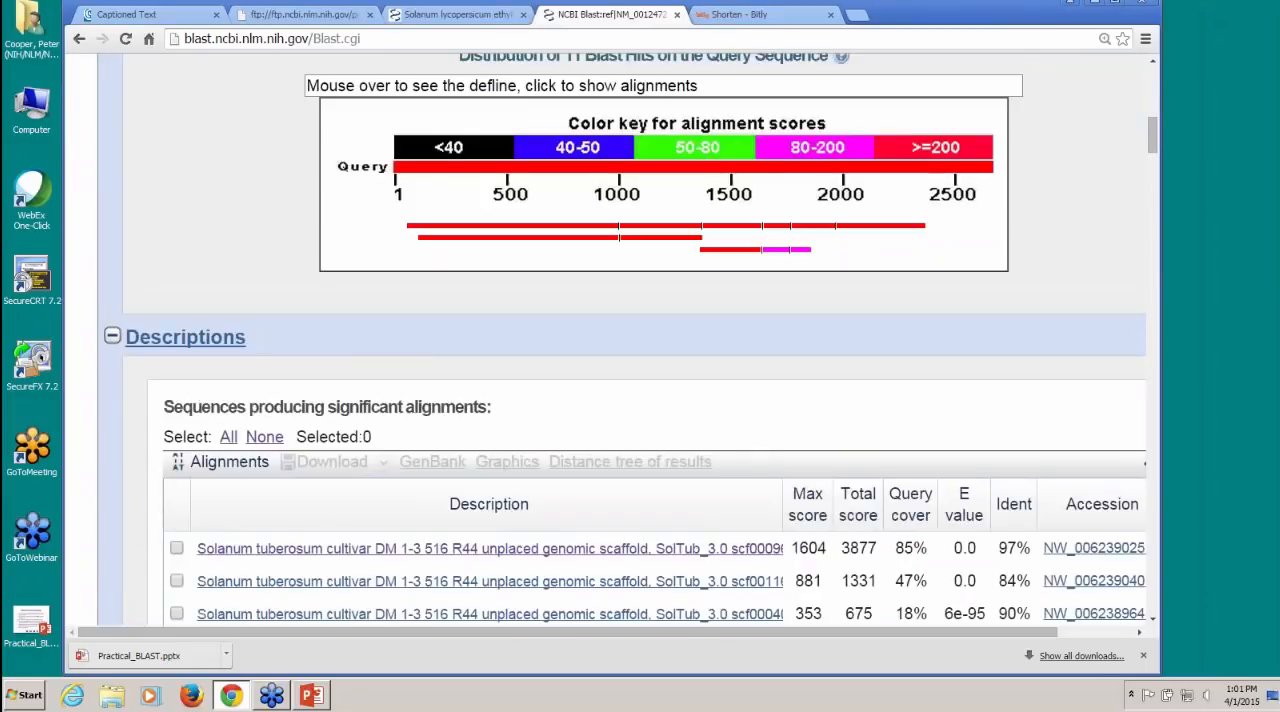
{"action": "scroll", "coordinate": [620, 340], "scroll_direction": "down", "scroll_amount": 3}
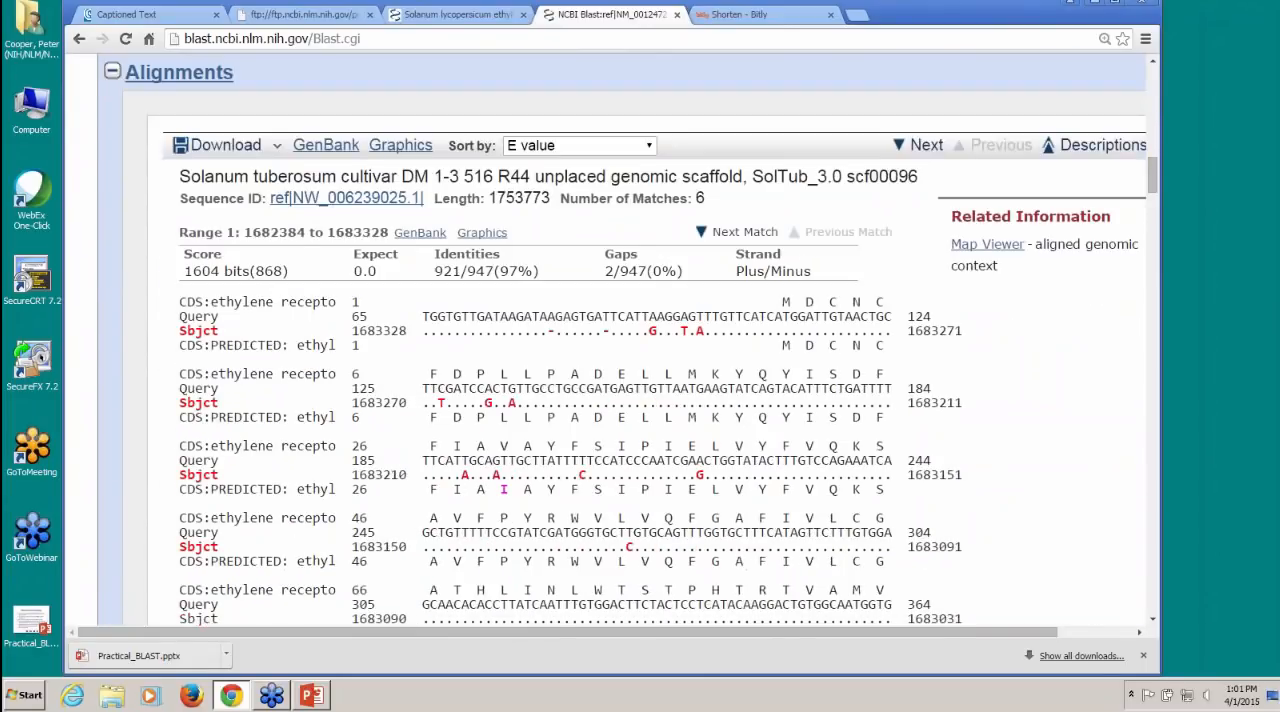
{"action": "scroll", "coordinate": [620, 340], "scroll_direction": "down", "scroll_amount": 1}
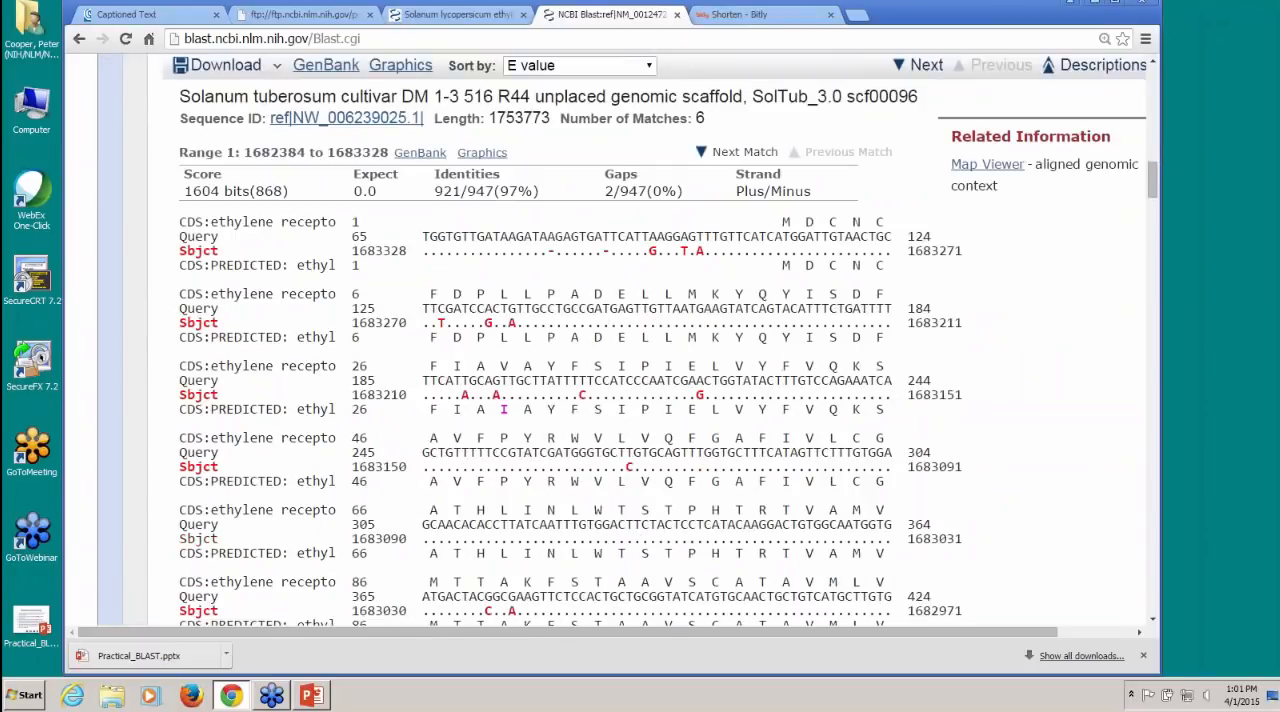
{"action": "scroll", "coordinate": [620, 340], "scroll_direction": "down", "scroll_amount": 7}
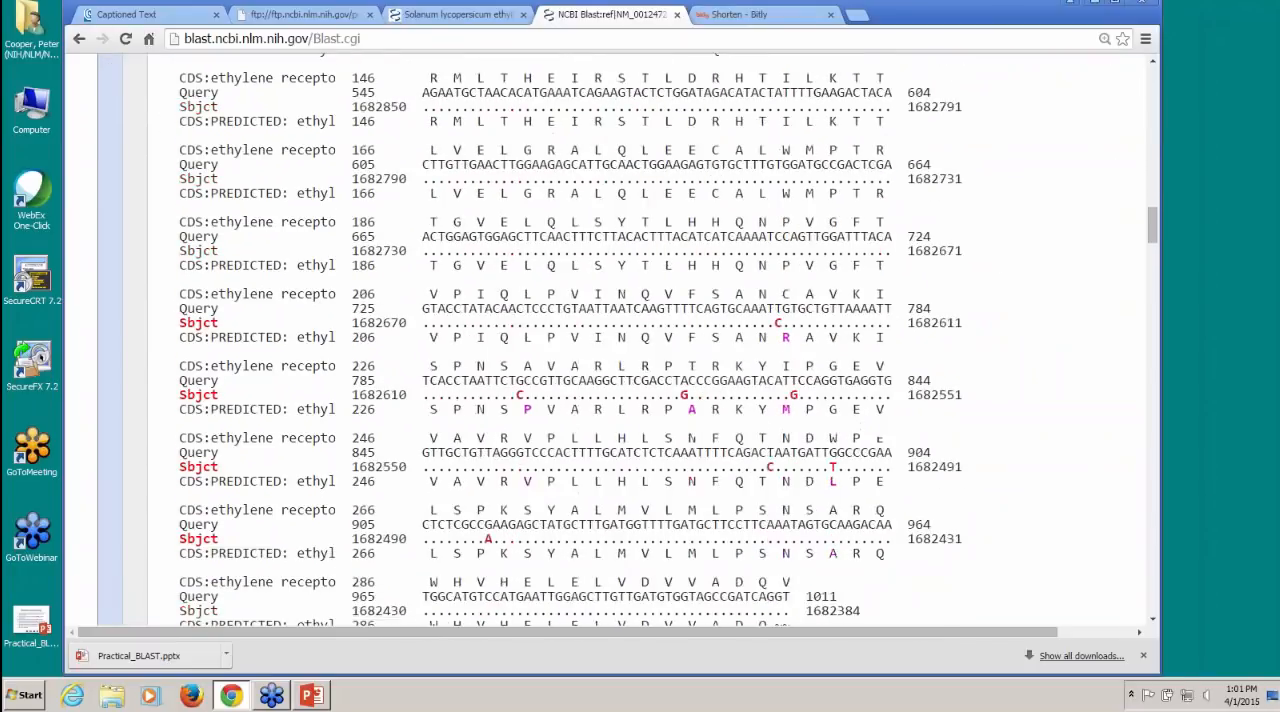
{"action": "scroll", "coordinate": [620, 340], "scroll_direction": "down", "scroll_amount": 5}
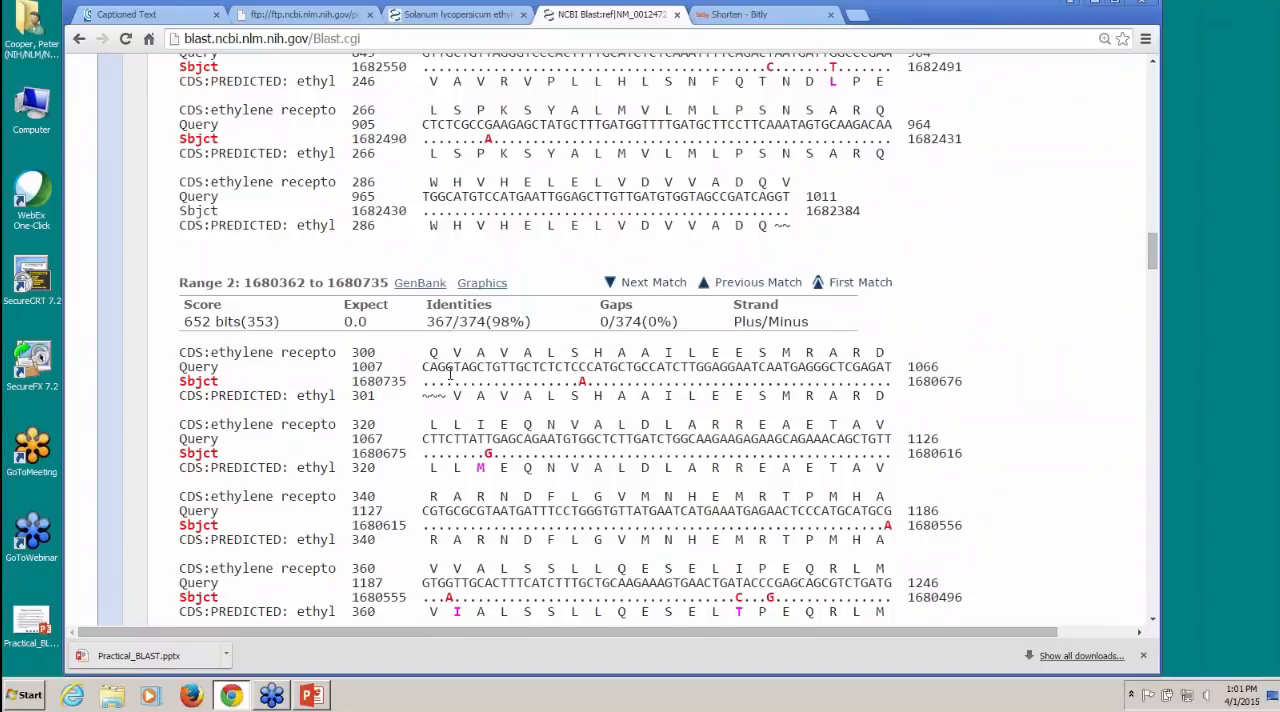
{"action": "scroll", "coordinate": [449, 372], "scroll_direction": "down", "scroll_amount": 3}
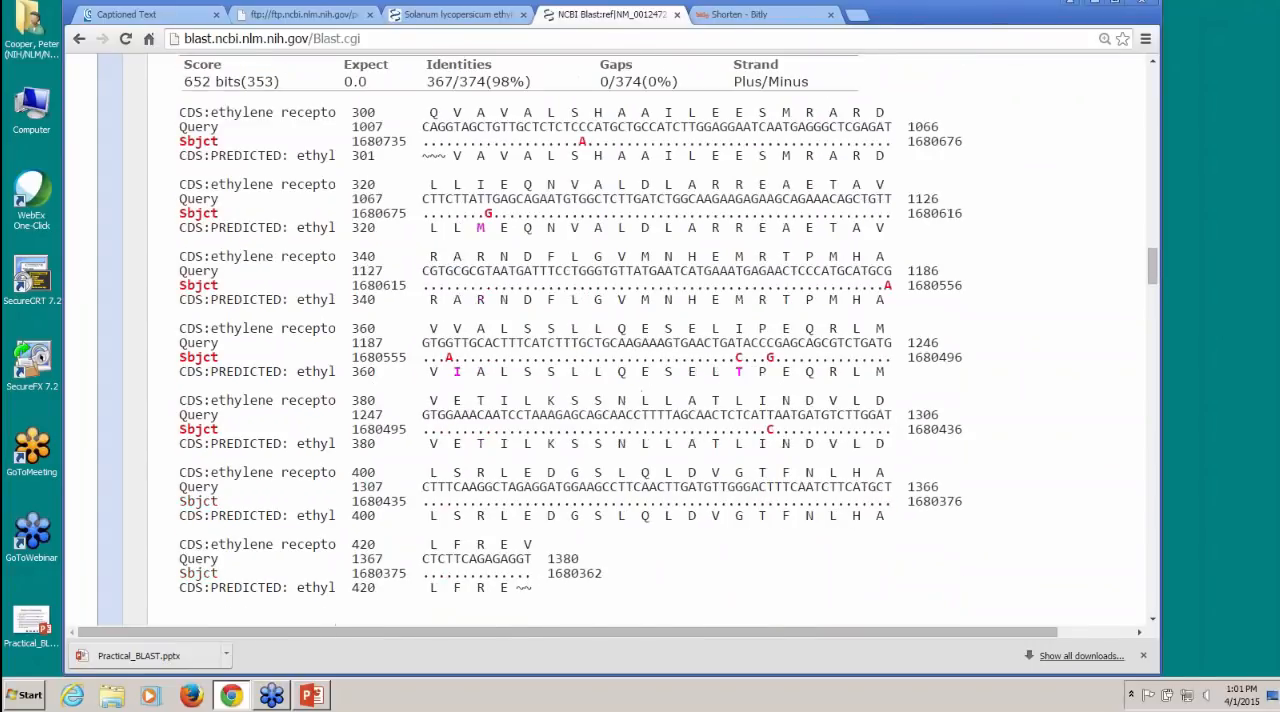
{"action": "scroll", "coordinate": [640, 340], "scroll_direction": "down", "scroll_amount": 4}
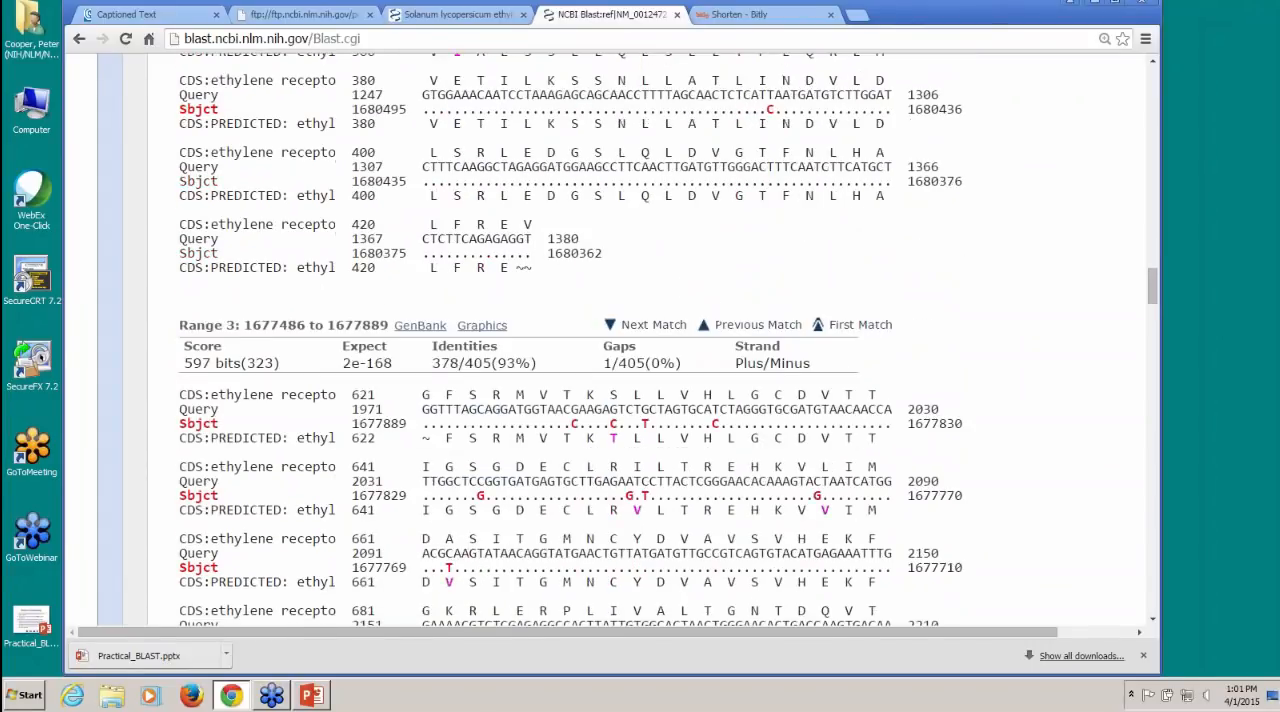
{"action": "scroll", "coordinate": [335, 448], "scroll_direction": "down", "scroll_amount": 5}
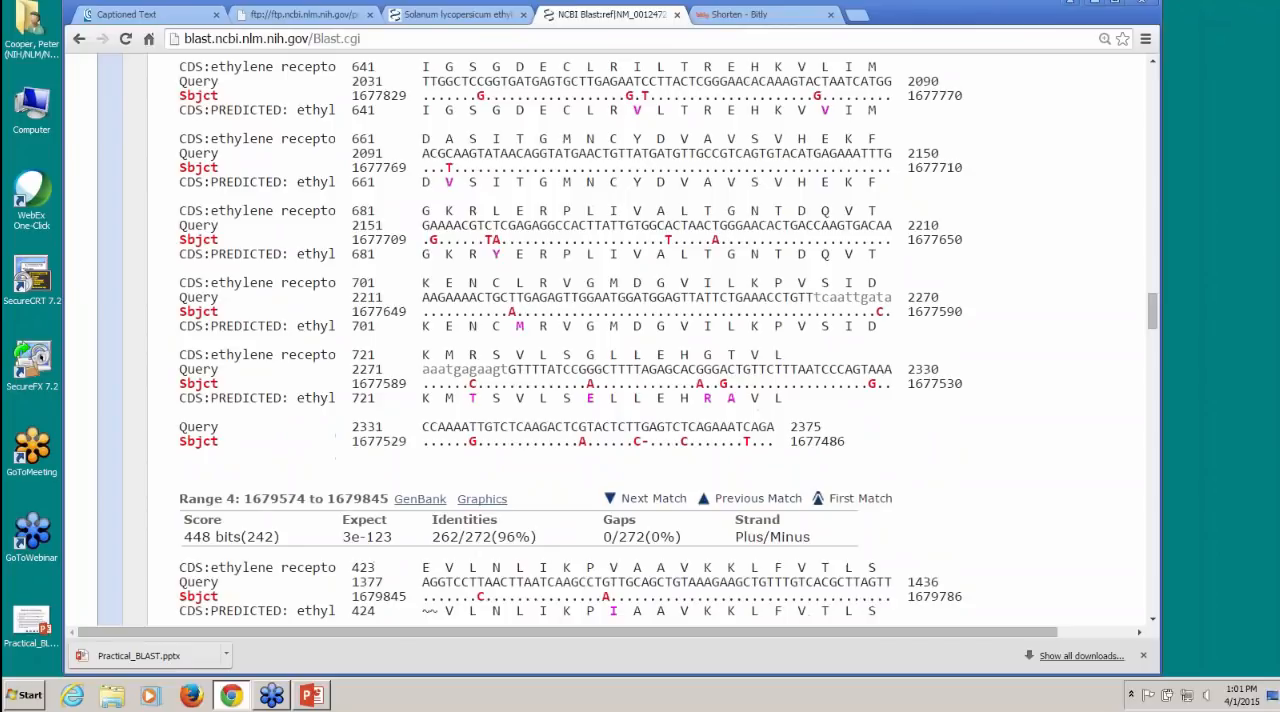
{"action": "scroll", "coordinate": [752, 405], "scroll_direction": "down", "scroll_amount": 15}
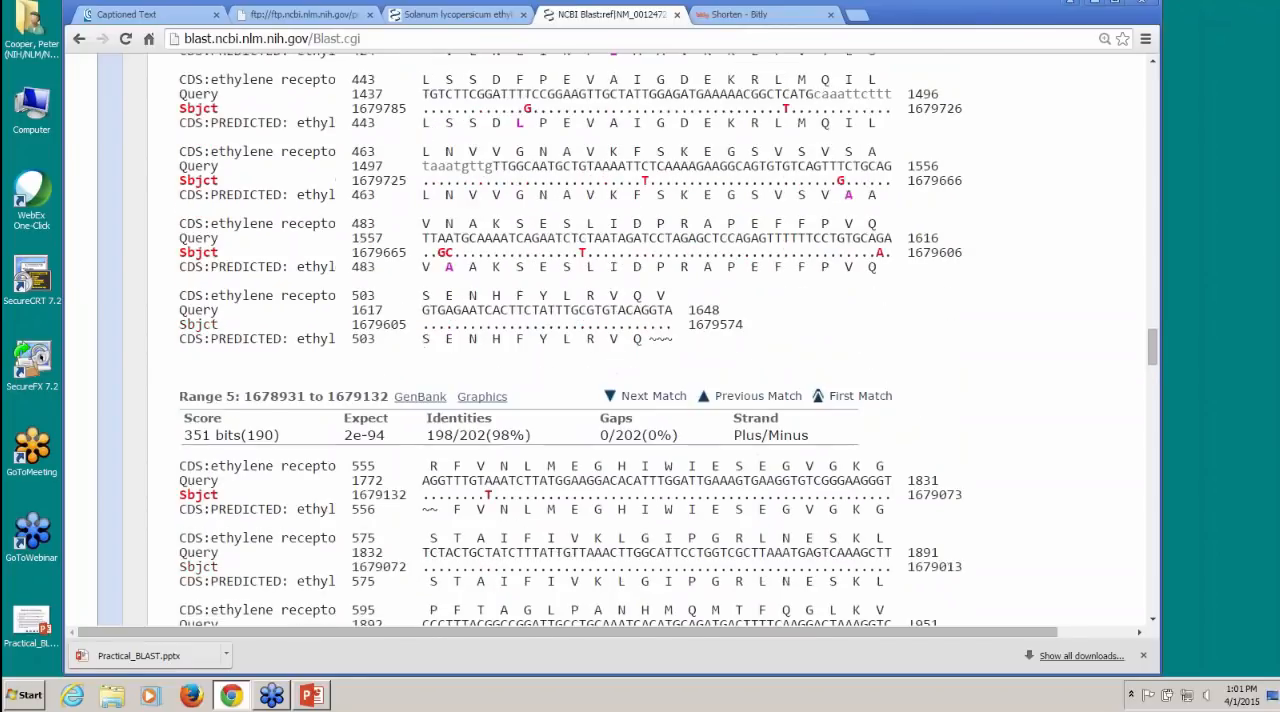
{"action": "scroll", "coordinate": [752, 405], "scroll_direction": "up", "scroll_amount": 8}
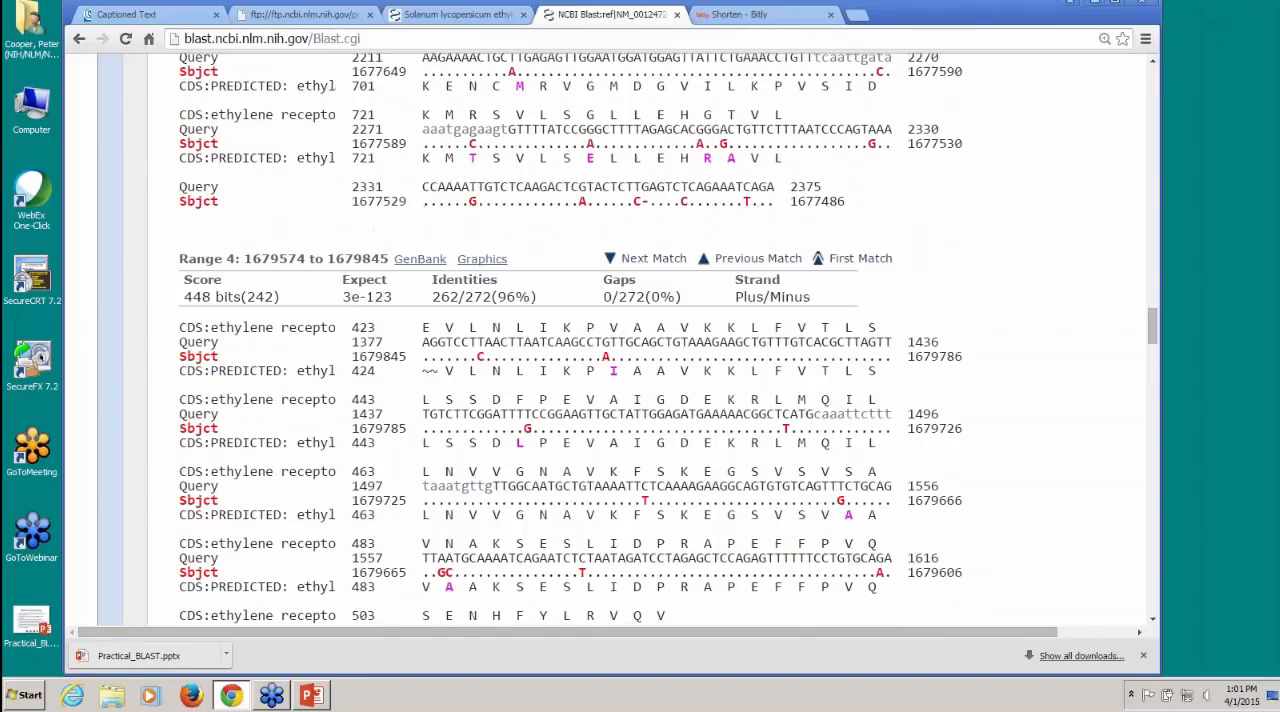
{"action": "scroll", "coordinate": [302, 504], "scroll_direction": "up", "scroll_amount": 14}
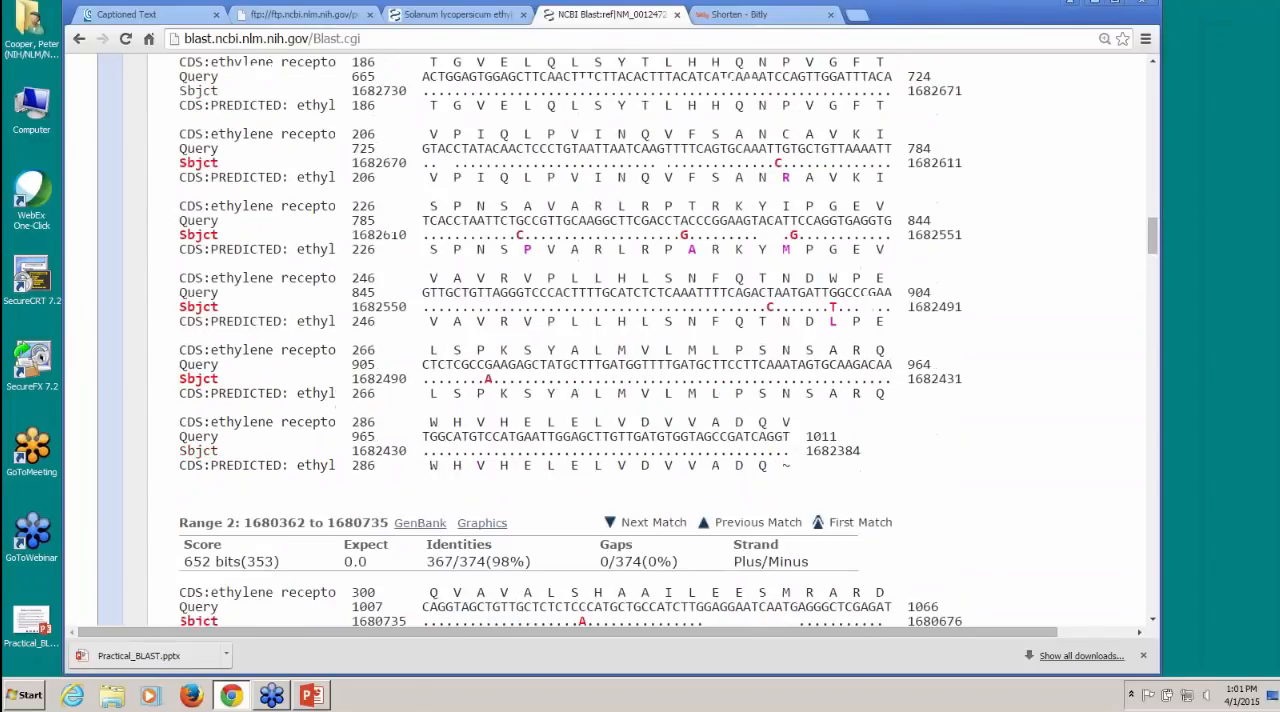
{"action": "scroll", "coordinate": [302, 504], "scroll_direction": "up", "scroll_amount": 10}
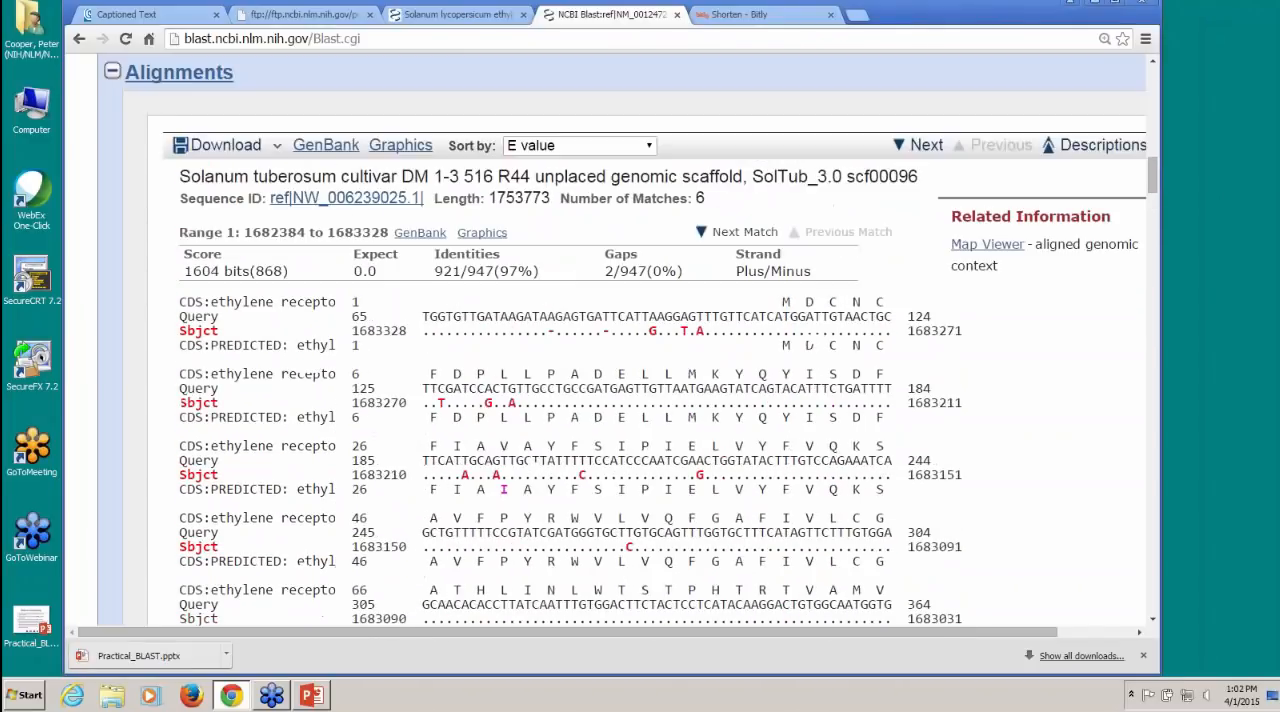
Step: Sort the scaffold's alignments by query start position and open the graphical view of the first aligned range
{"action": "left_click", "coordinate": [650, 147]}
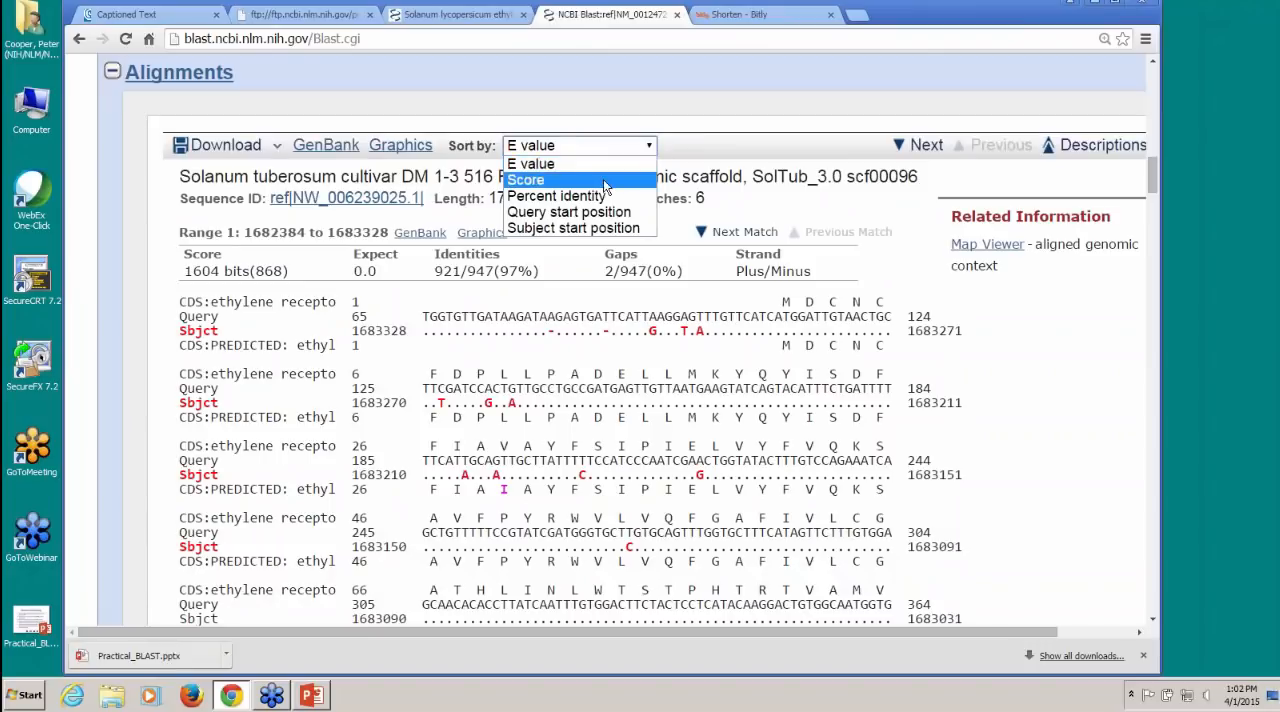
{"action": "left_click", "coordinate": [615, 213]}
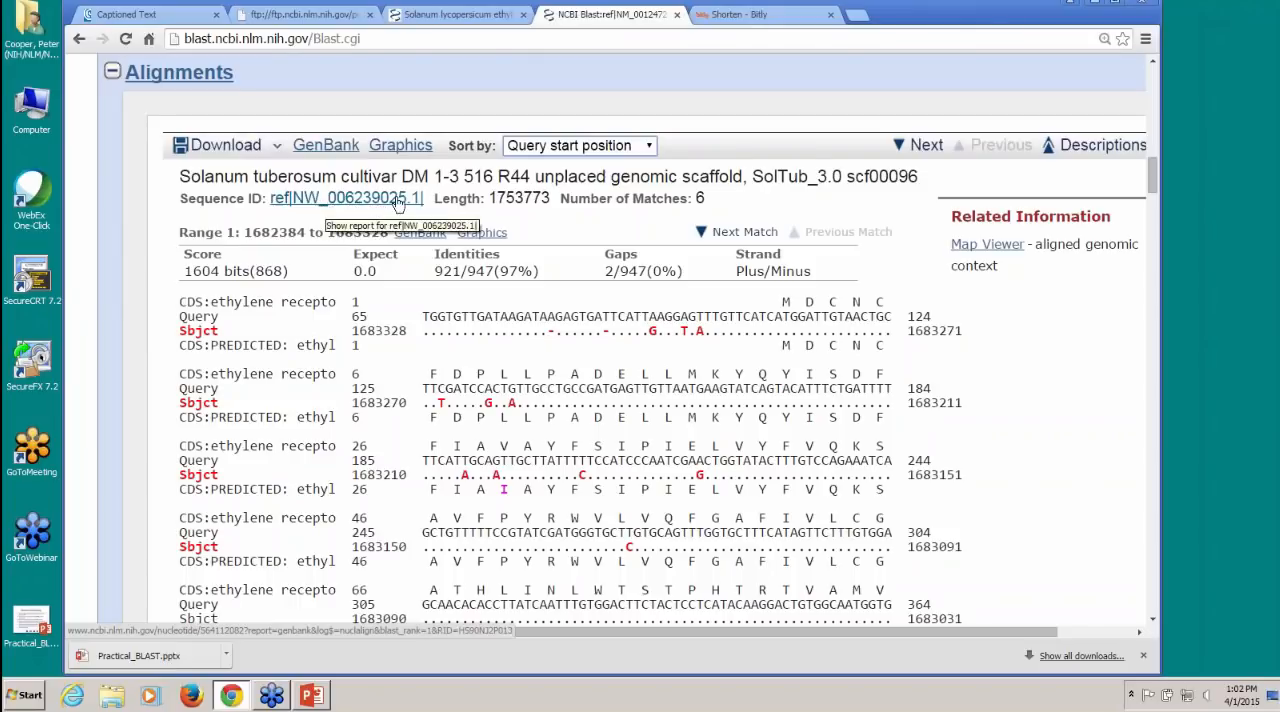
{"action": "left_click", "coordinate": [482, 233]}
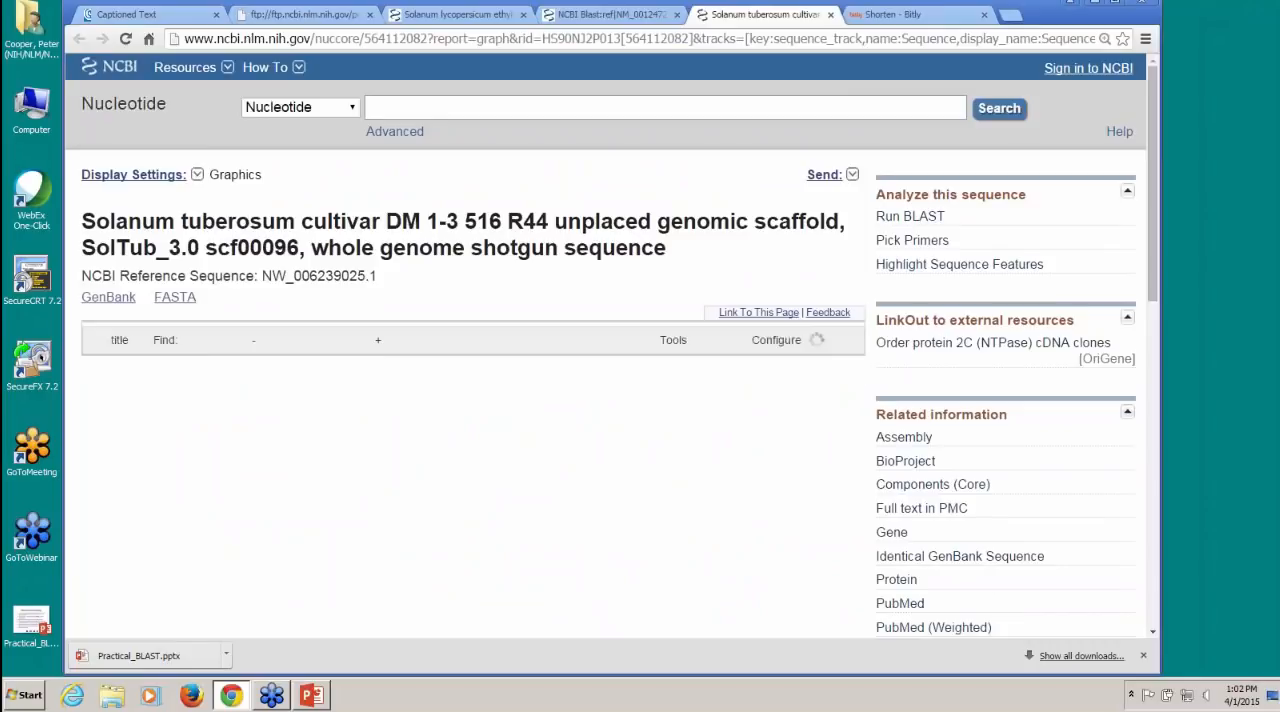
Step: Widen the displayed scaffold region to 17 Kbp and compare the full gene model with the BLAST alignment tracks
{"action": "scroll", "coordinate": [470, 400], "scroll_direction": "down", "scroll_amount": 2}
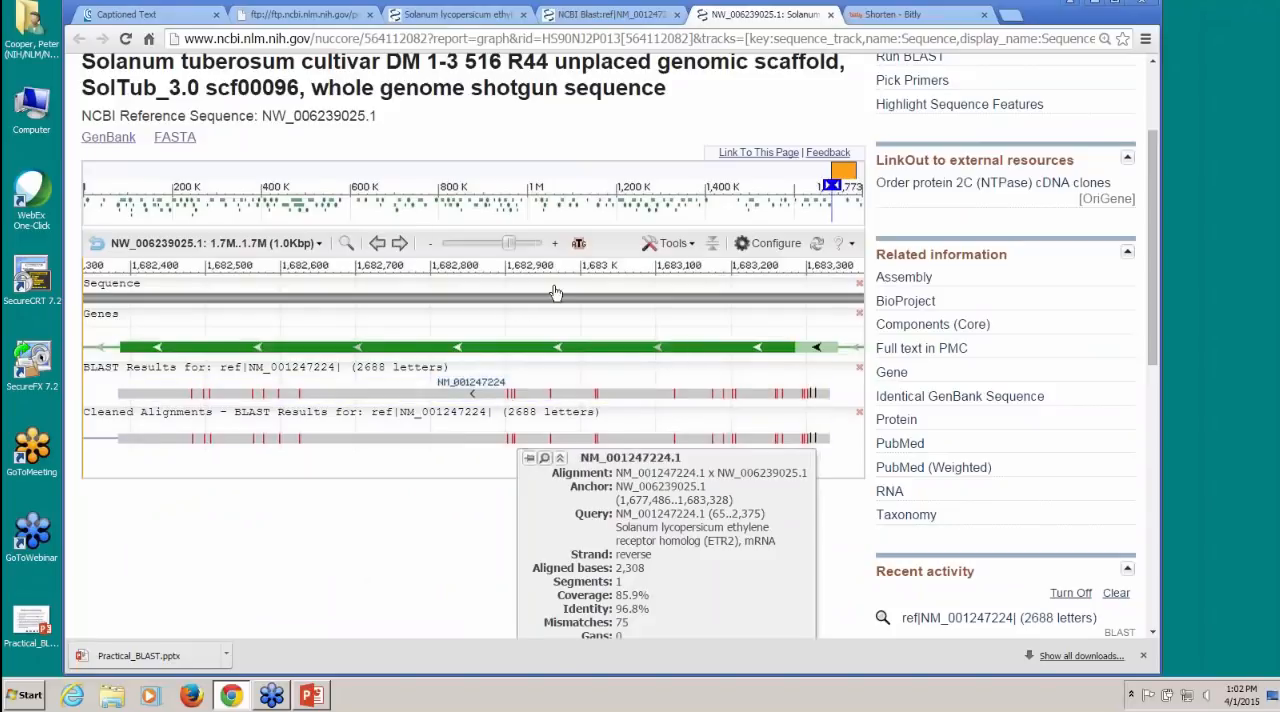
{"action": "left_click", "coordinate": [432, 247]}
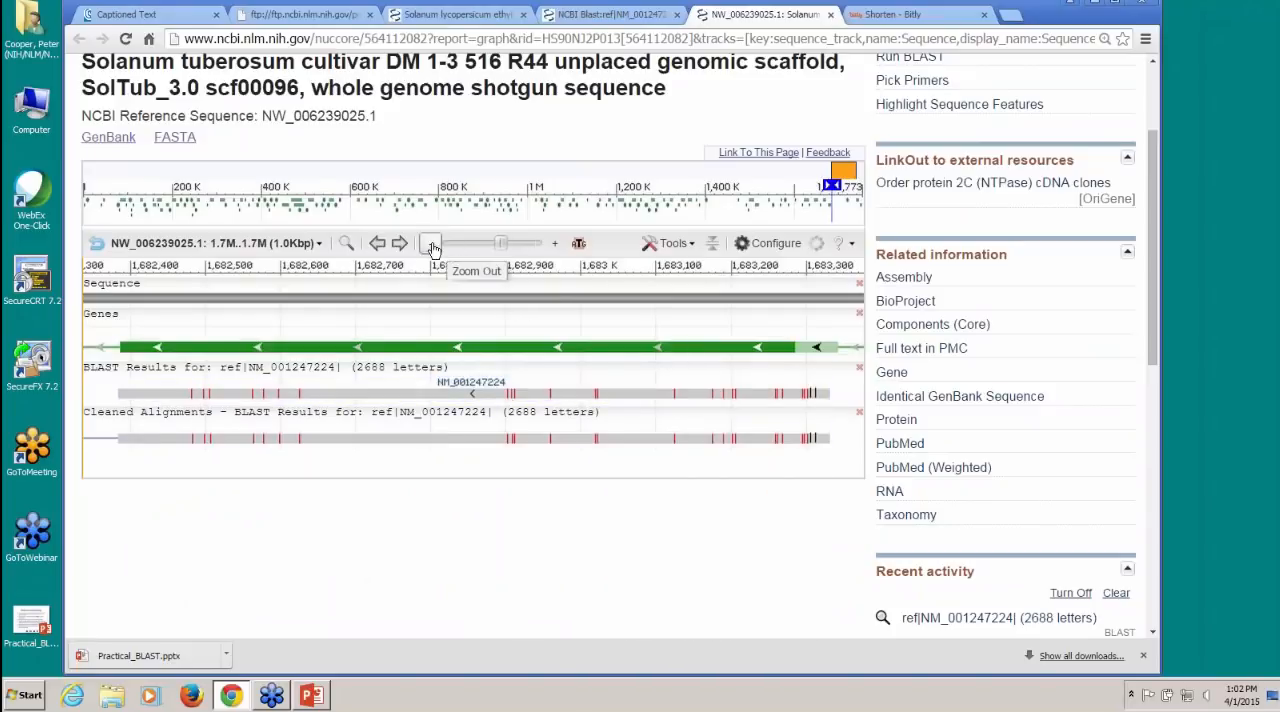
{"action": "left_click", "coordinate": [433, 250]}
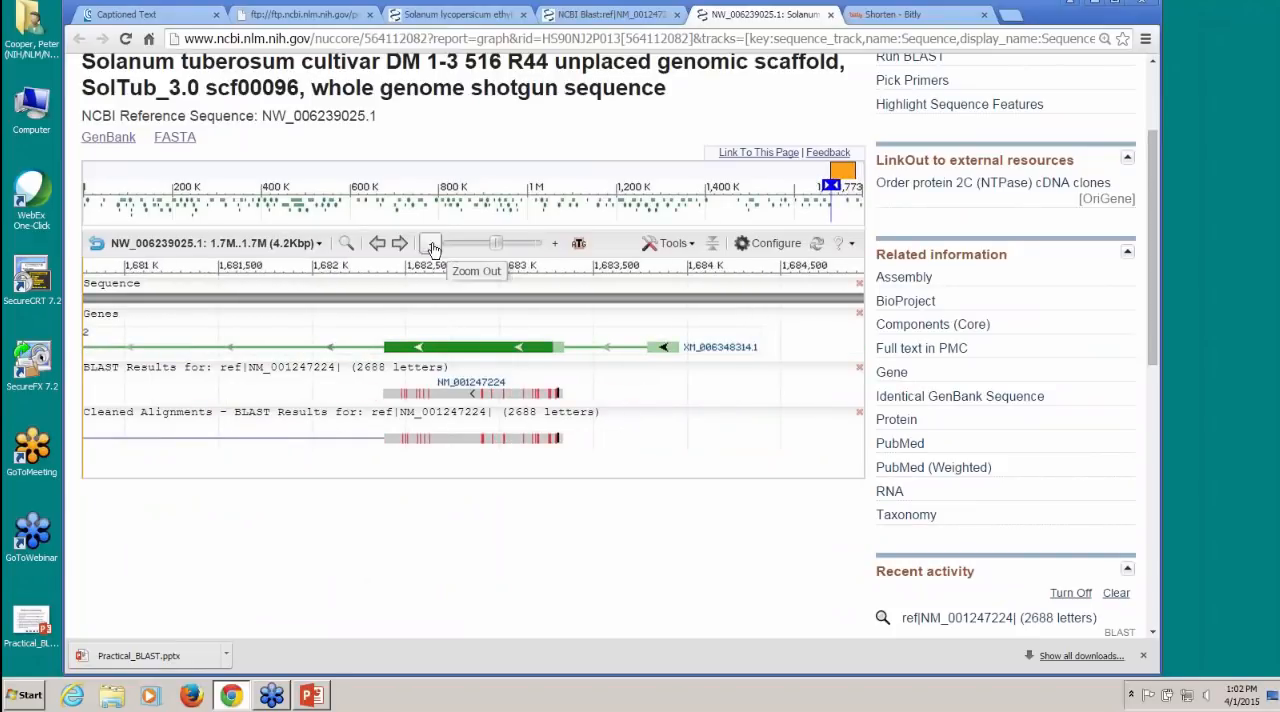
{"action": "left_click", "coordinate": [433, 249]}
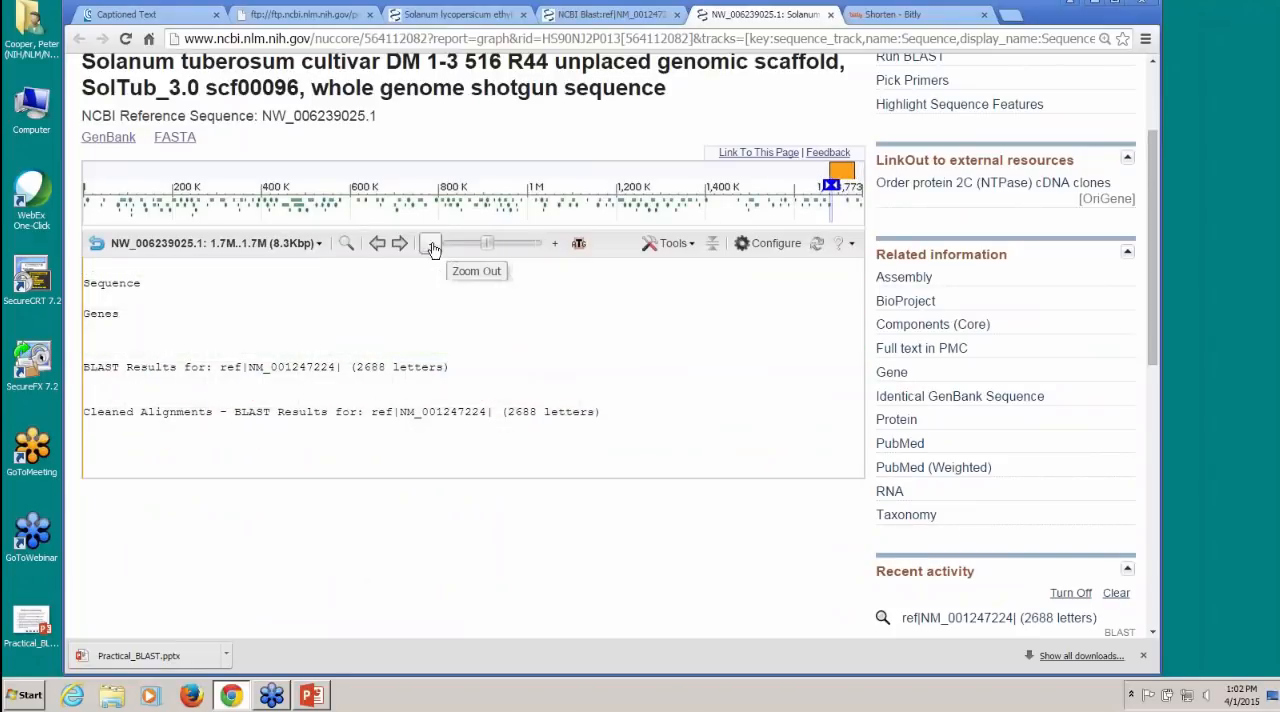
{"action": "left_click", "coordinate": [433, 249]}
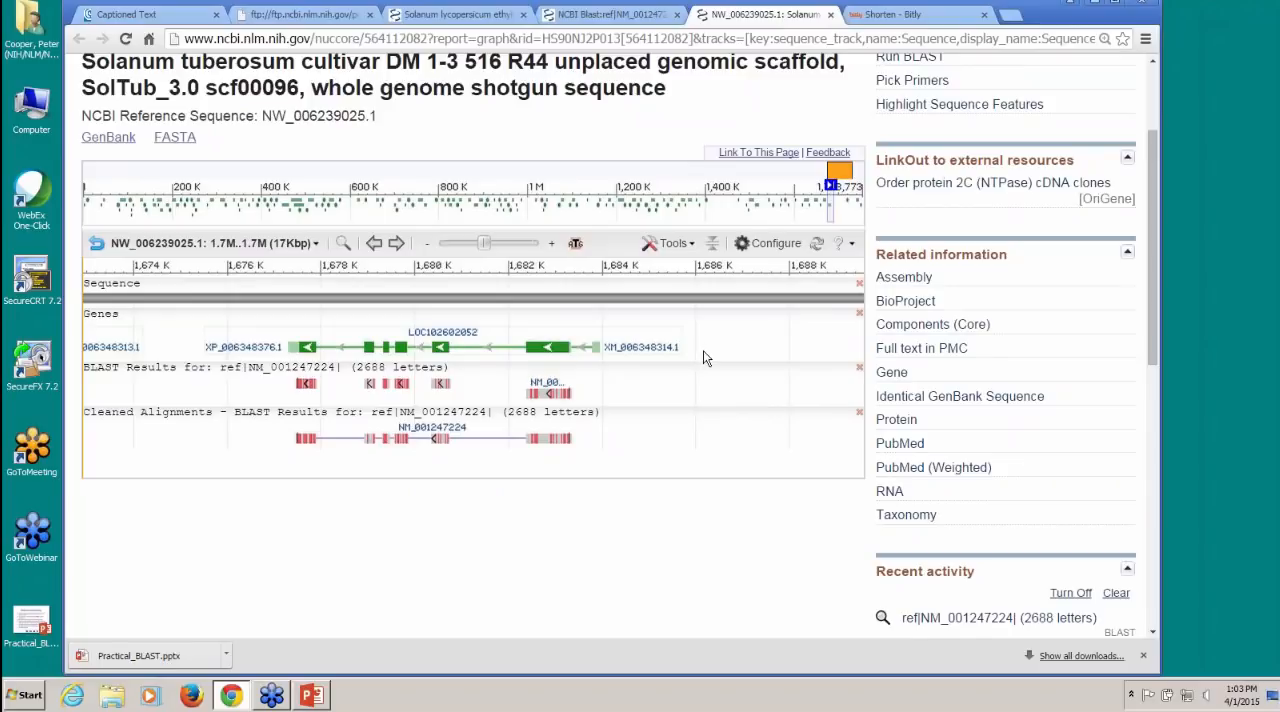
Step: Open the Gene record for LOC102602052 from the Genes track and review its summary, genomic context and RNA-seq coverage
{"action": "left_click", "coordinate": [598, 357]}
{"action": "mouse_move", "coordinate": [476, 349]}
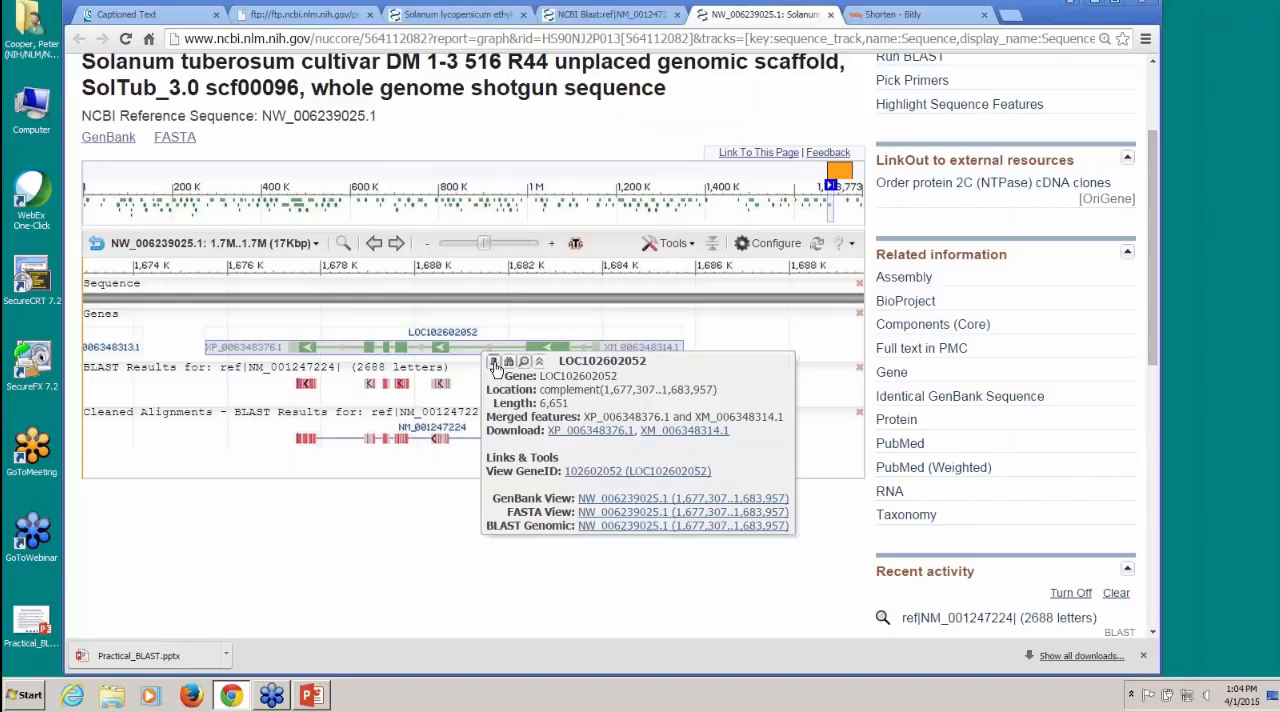
{"action": "left_click", "coordinate": [620, 477]}
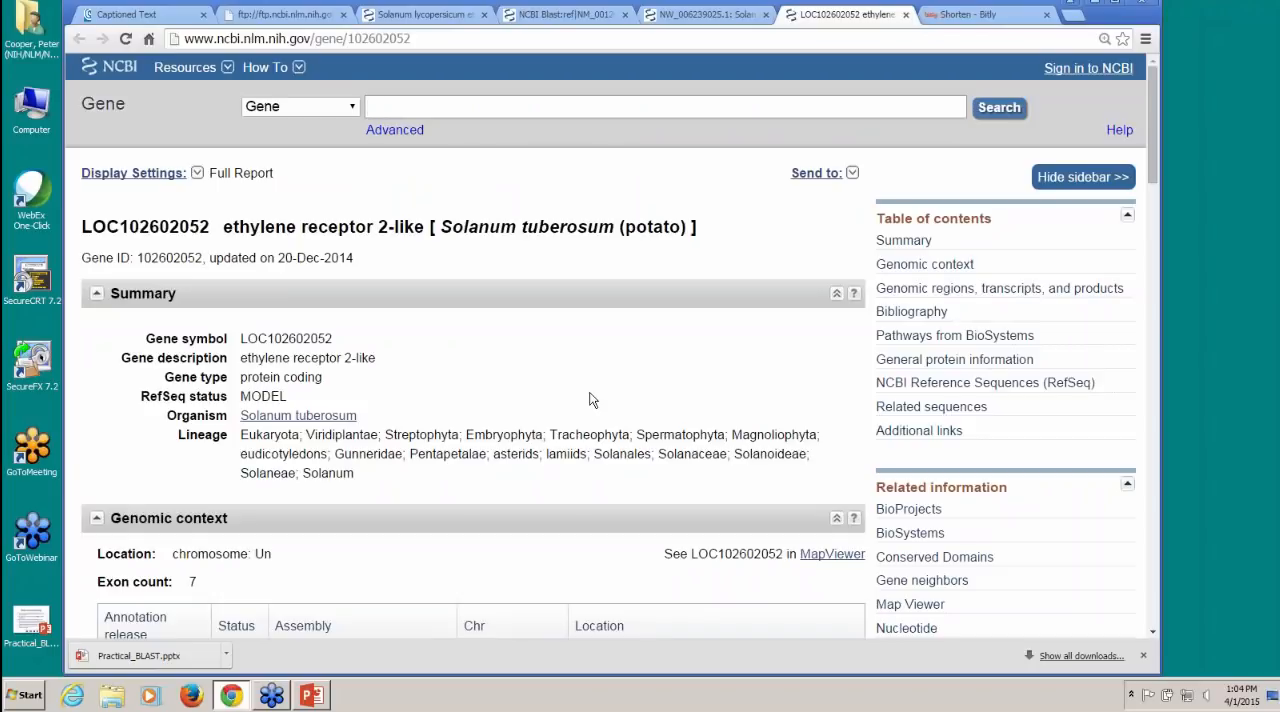
{"action": "scroll", "coordinate": [591, 397], "scroll_direction": "down", "scroll_amount": 3}
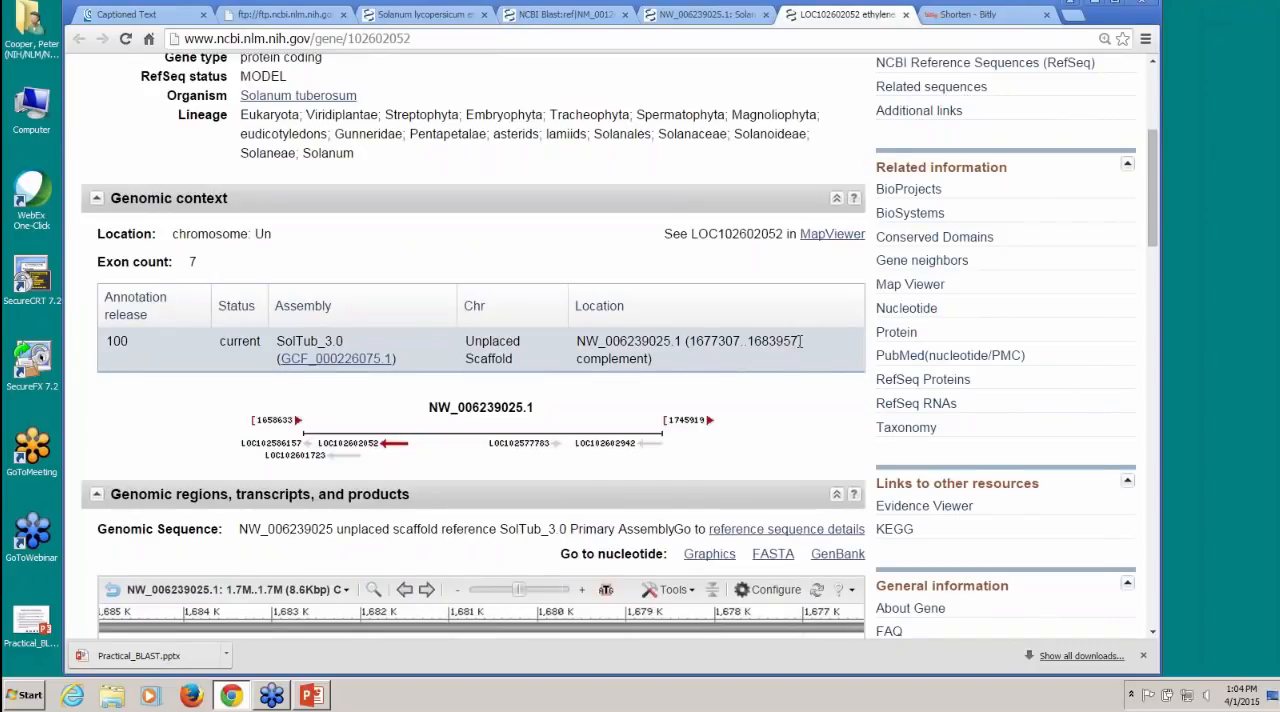
{"action": "scroll", "coordinate": [800, 341], "scroll_direction": "down", "scroll_amount": 4}
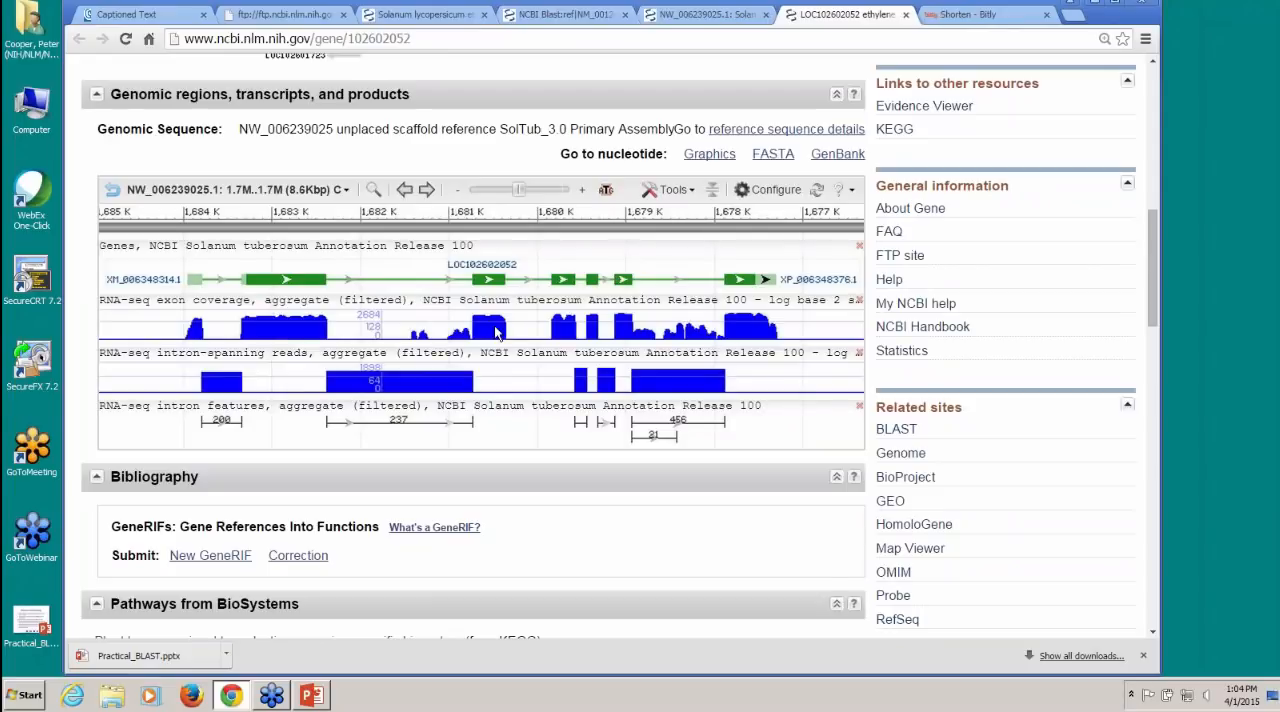
{"action": "scroll", "coordinate": [494, 325], "scroll_direction": "up", "scroll_amount": 10}
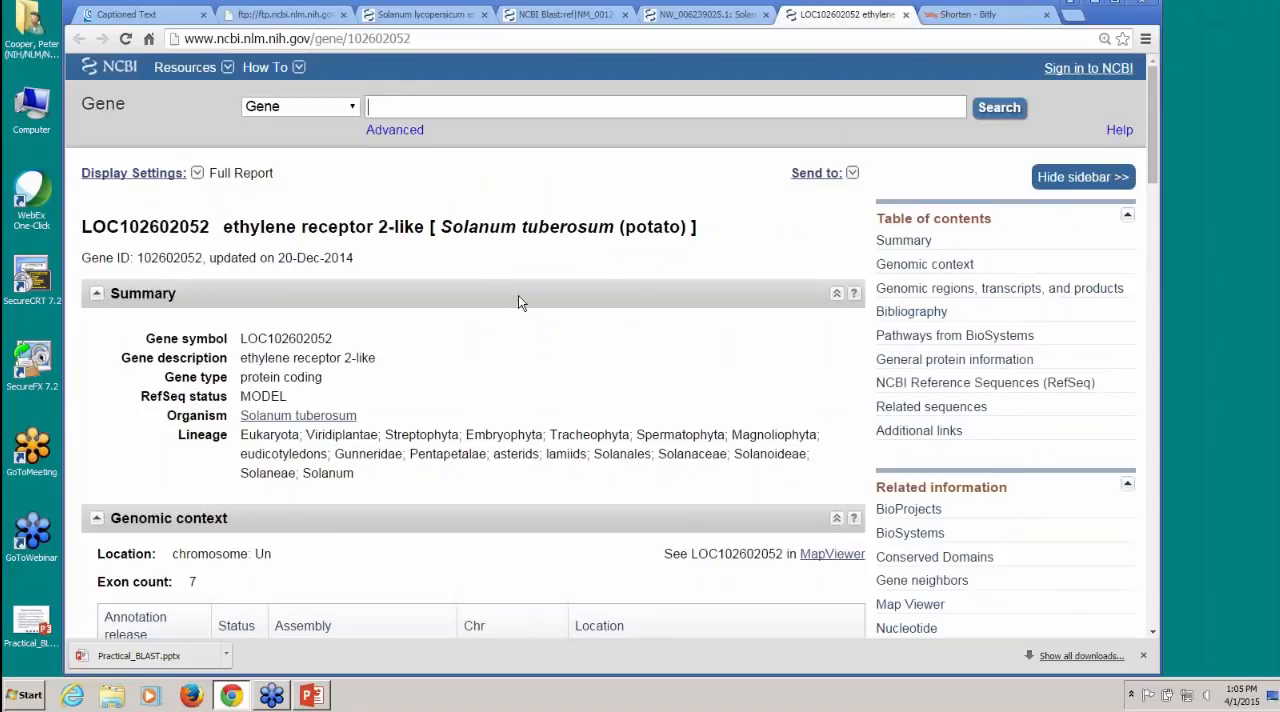
Step: Return to the scaffold NW_006239025.1 page and search the BioProject database for potato[organism]
{"action": "left_click", "coordinate": [672, 22]}
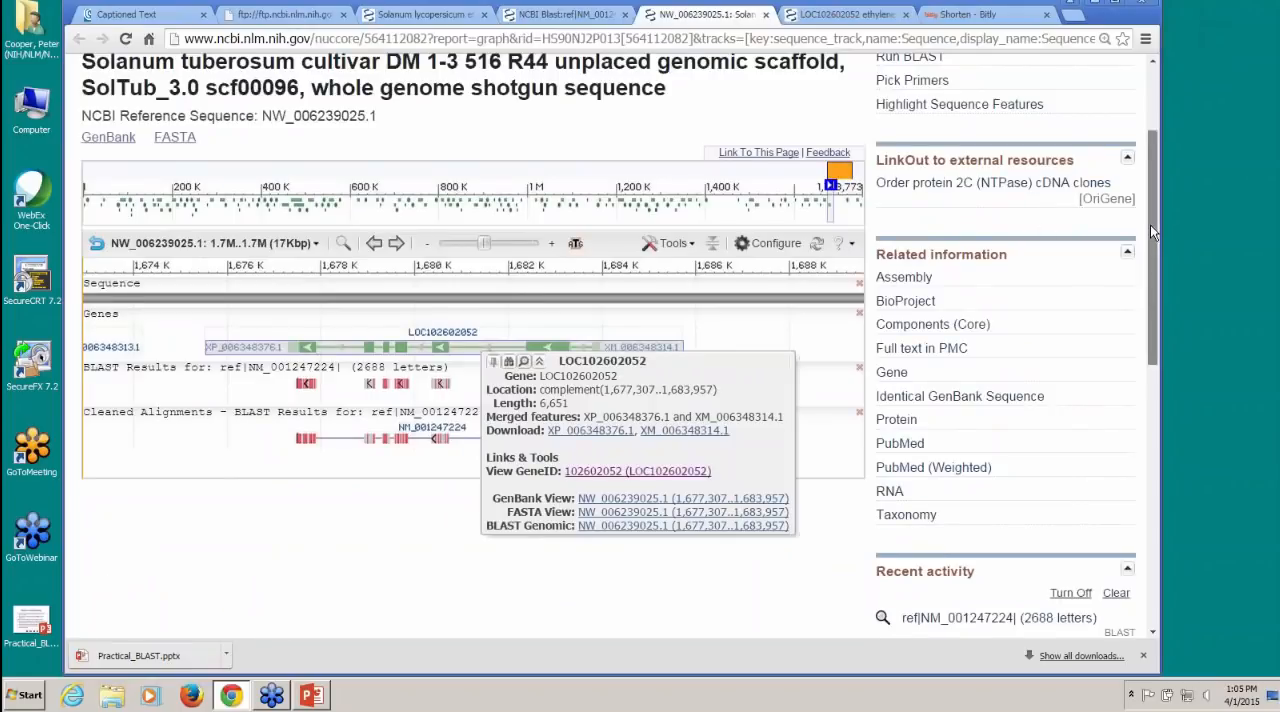
{"action": "scroll", "coordinate": [1150, 224], "scroll_direction": "up", "scroll_amount": 2}
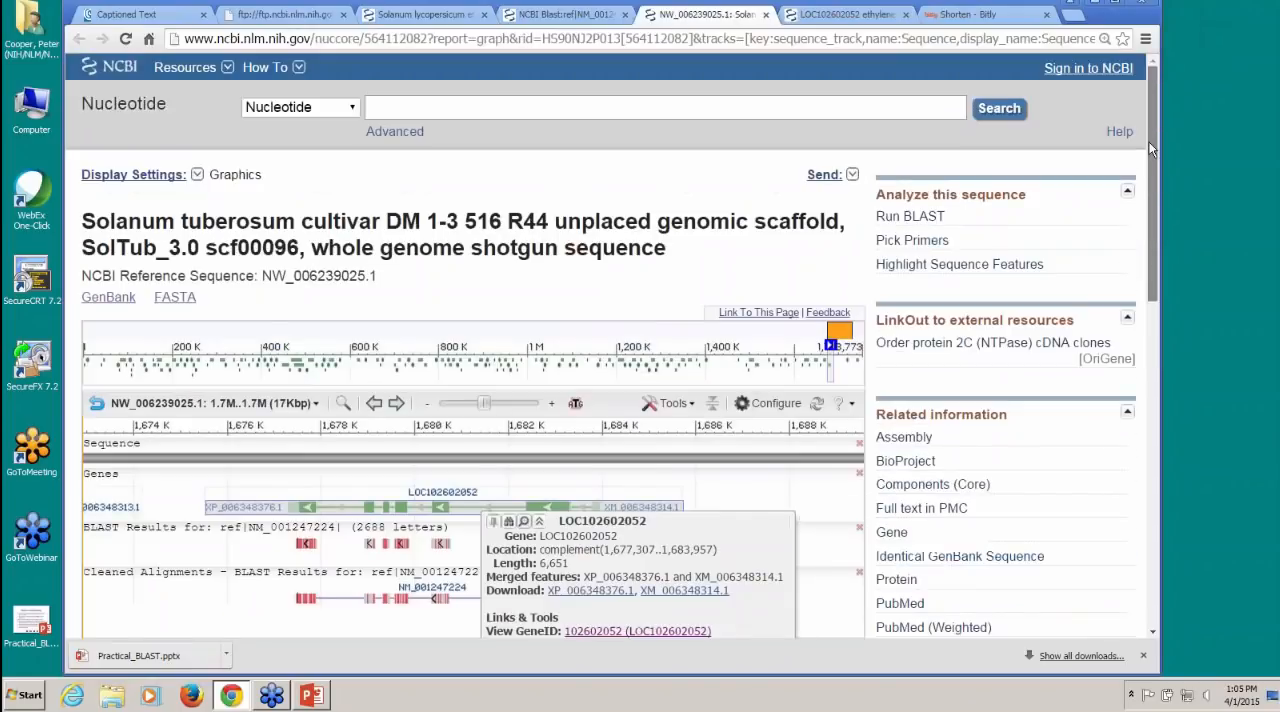
{"action": "left_click", "coordinate": [352, 116]}
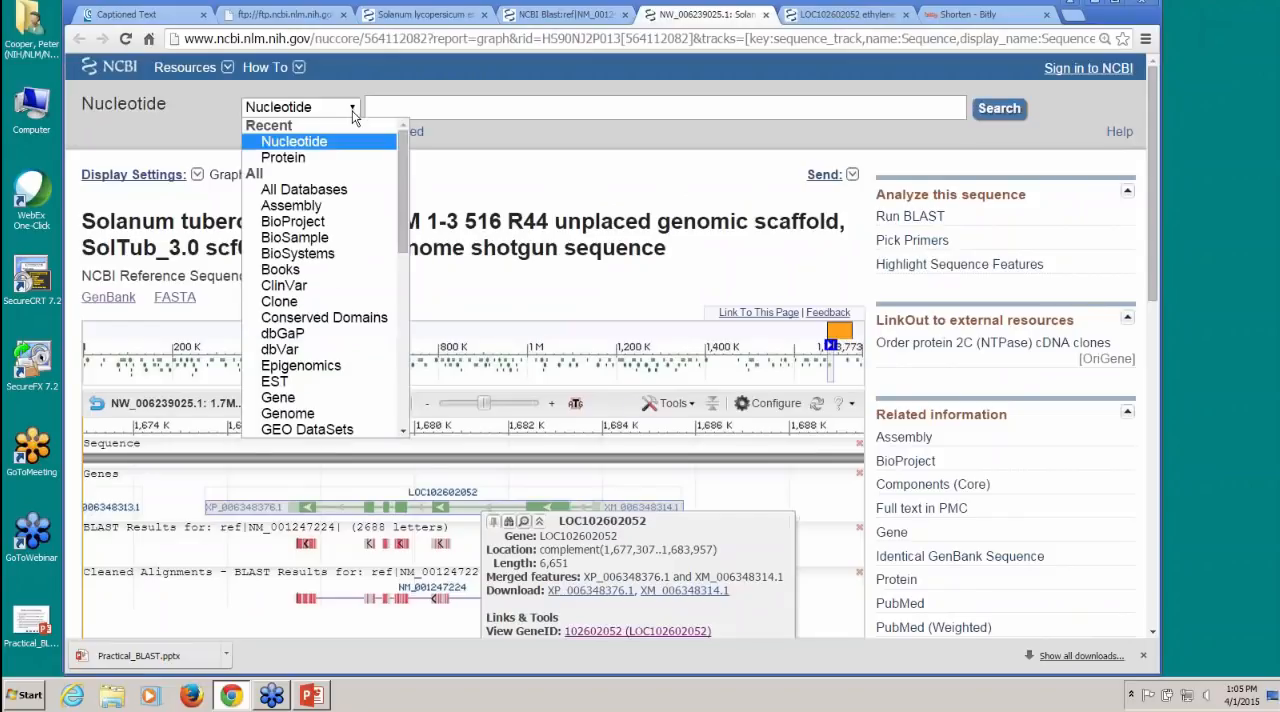
{"action": "left_click", "coordinate": [390, 220]}
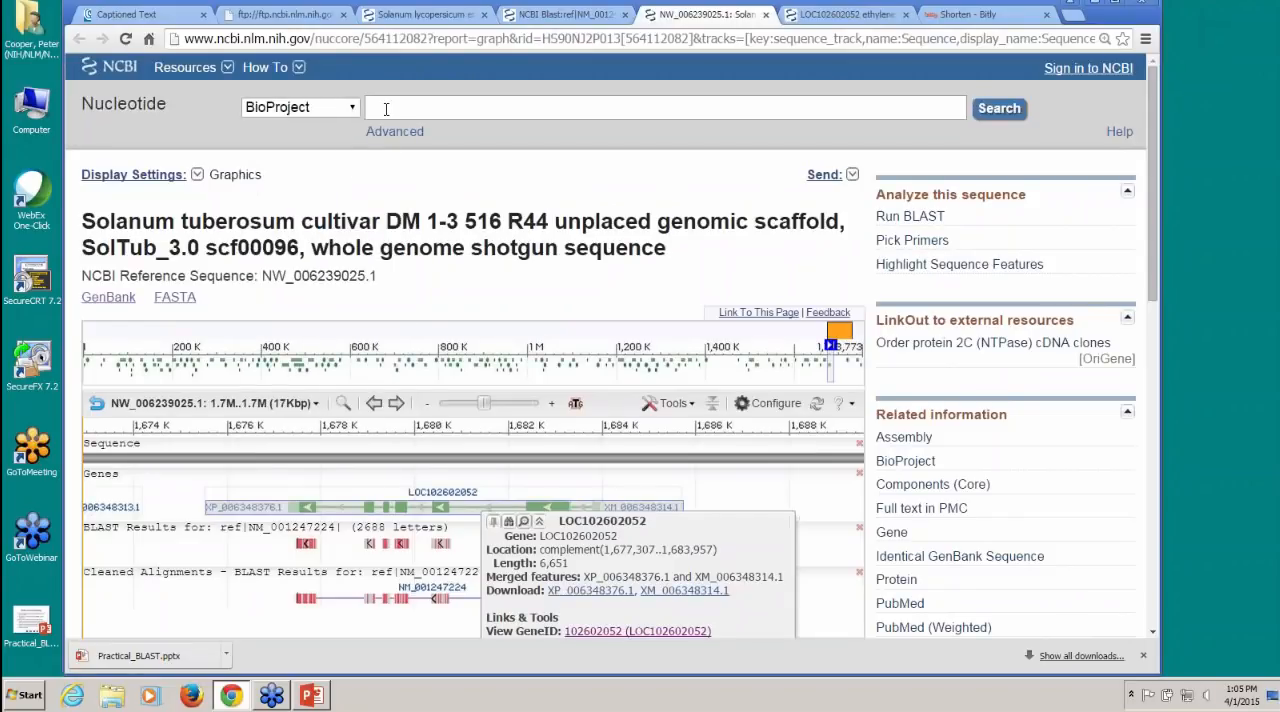
{"action": "left_click", "coordinate": [386, 109]}
{"action": "type", "text": "potato[organism]"}
{"action": "left_click", "coordinate": [999, 108]}
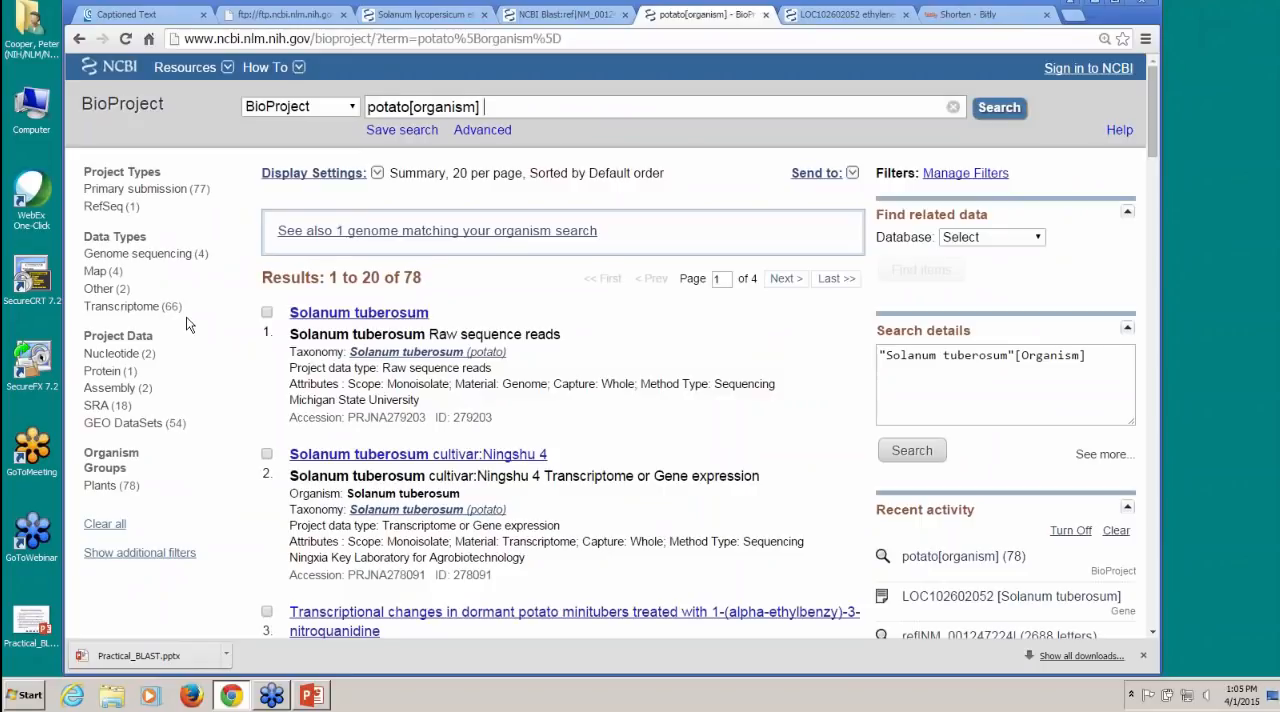
Step: Filter the potato projects to the Transcriptome data type with SRA project data, and browse the listed projects
{"action": "left_click", "coordinate": [127, 308]}
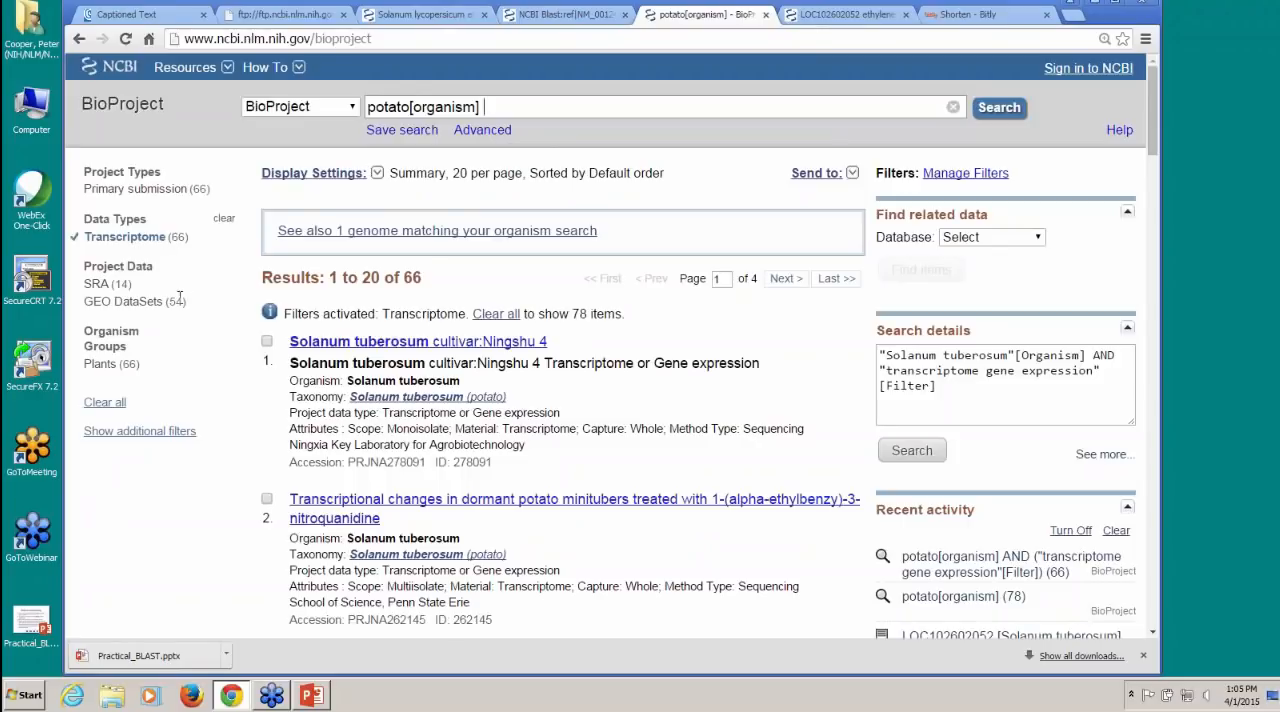
{"action": "left_click", "coordinate": [96, 287]}
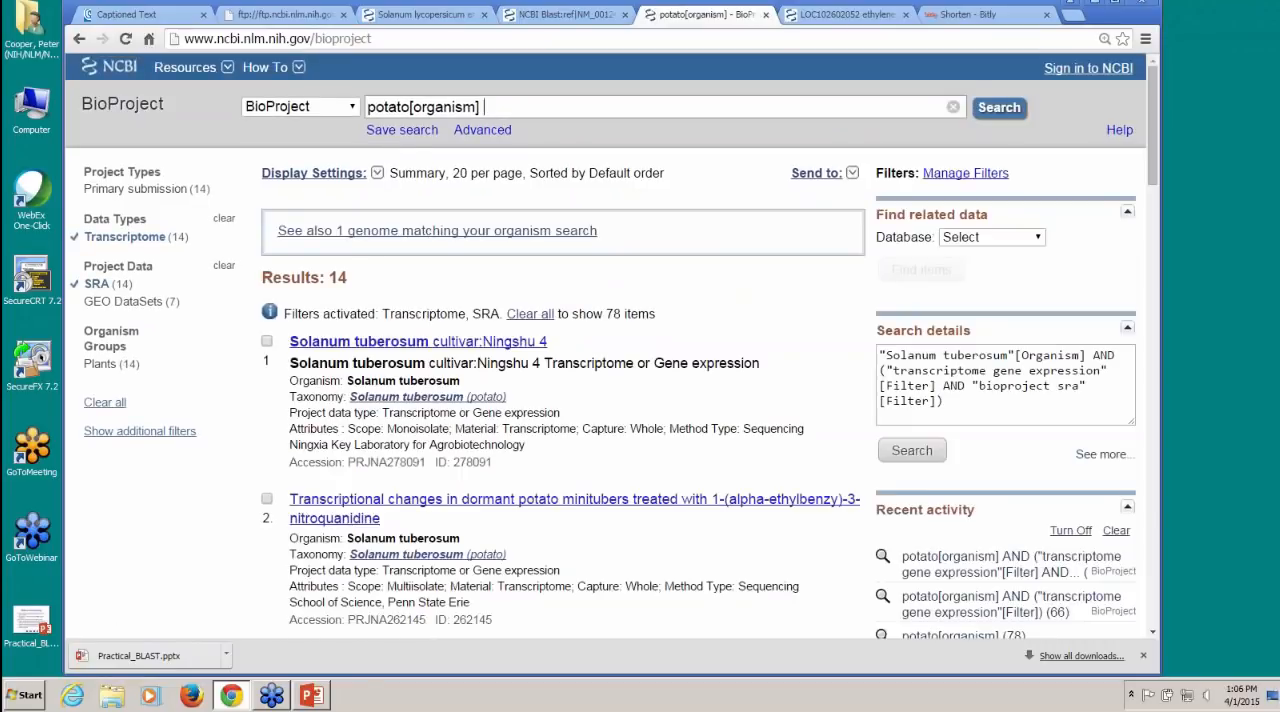
{"action": "scroll", "coordinate": [610, 345], "scroll_direction": "down", "scroll_amount": 2}
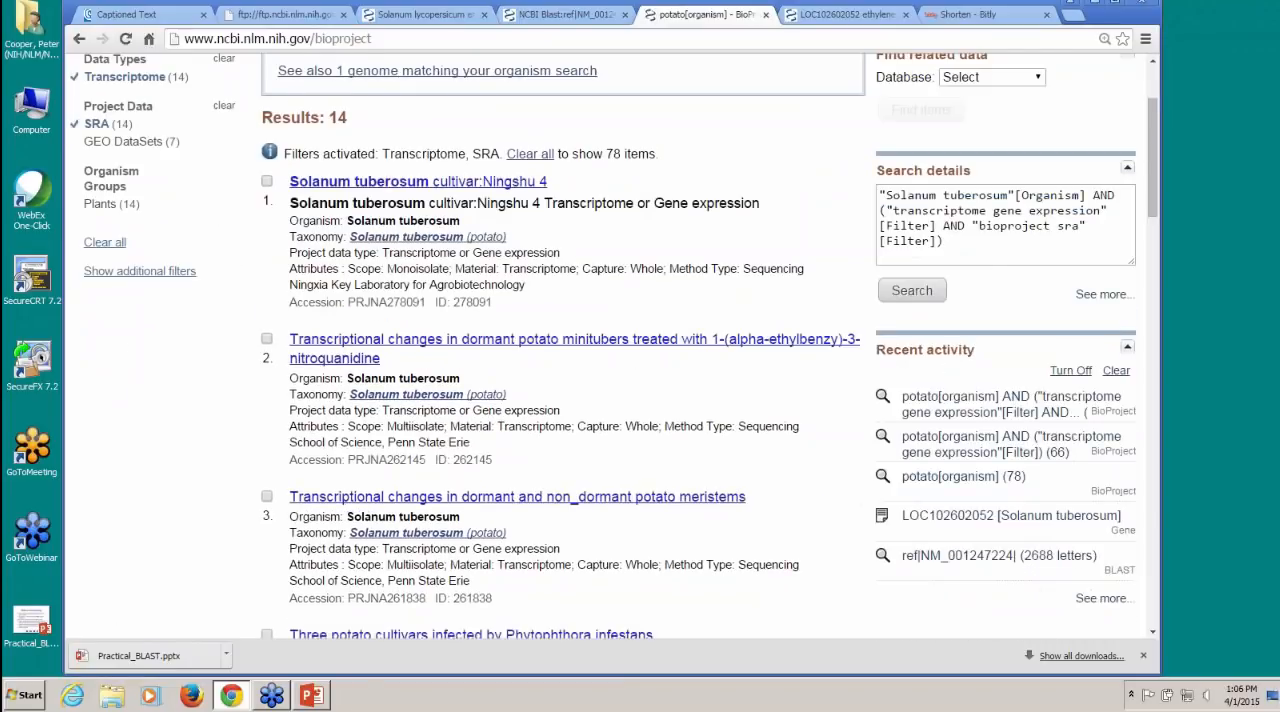
{"action": "scroll", "coordinate": [610, 345], "scroll_direction": "down", "scroll_amount": 8}
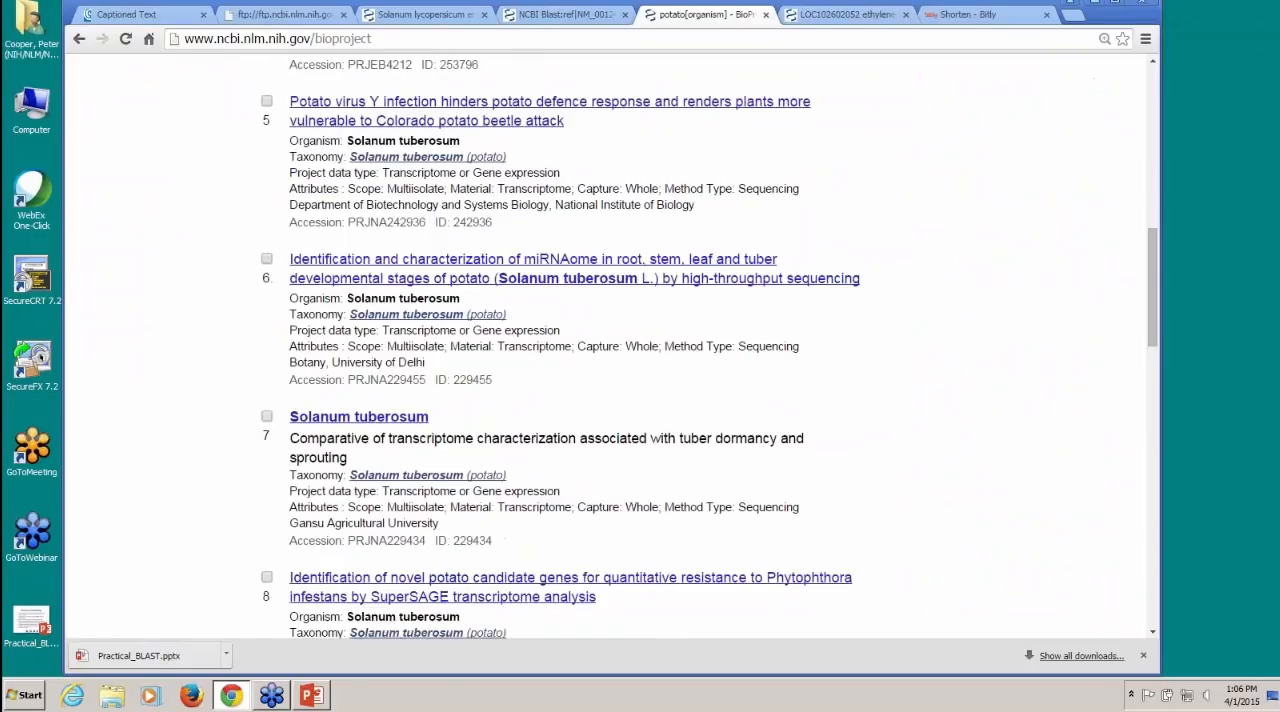
Step: Open the University of Minnesota potato transcriptome project PRJNA203403 and list its linked SRA experiments
{"action": "scroll", "coordinate": [610, 345], "scroll_direction": "down", "scroll_amount": 1}
{"action": "scroll", "coordinate": [610, 345], "scroll_direction": "down", "scroll_amount": 4}
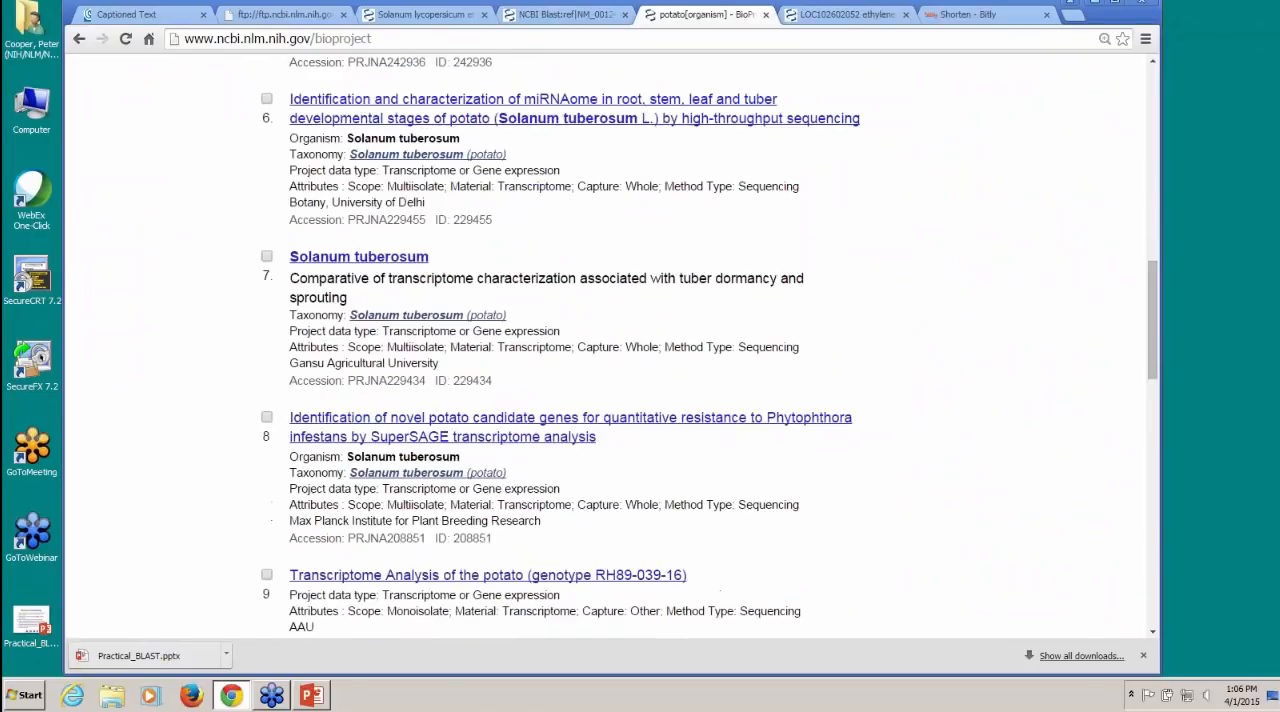
{"action": "scroll", "coordinate": [610, 345], "scroll_direction": "down", "scroll_amount": 2}
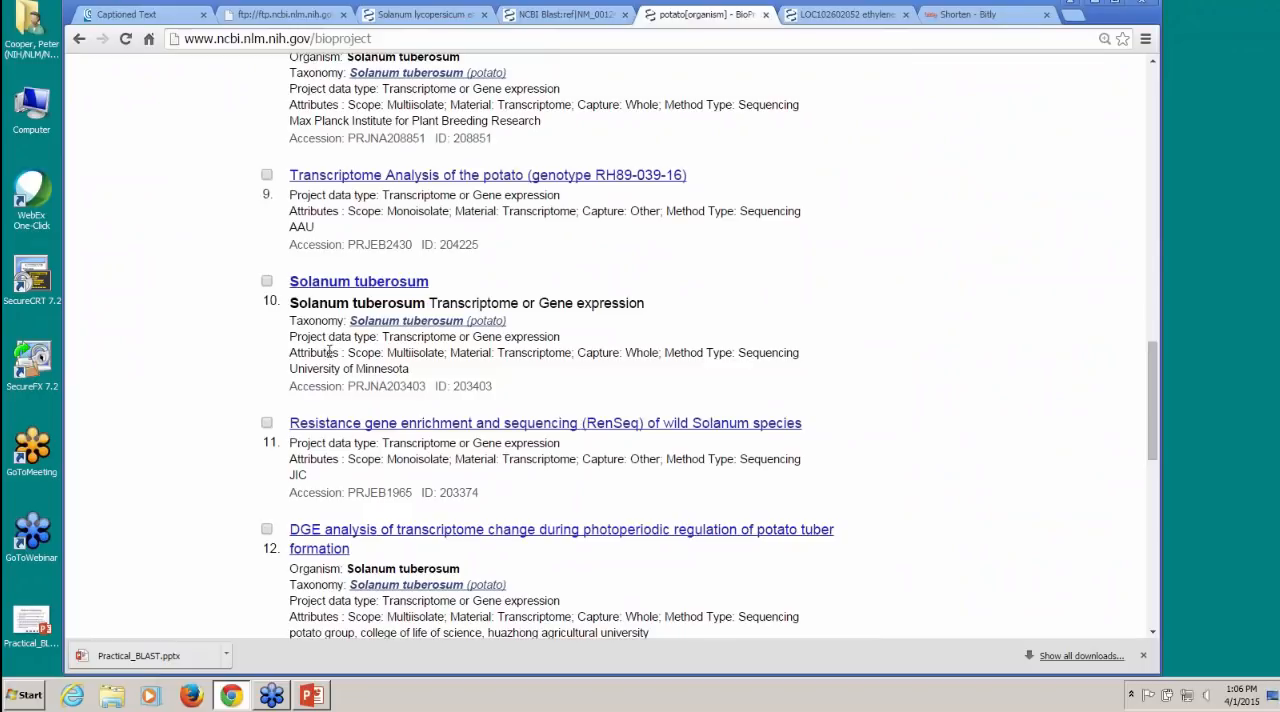
{"action": "left_click", "coordinate": [347, 285]}
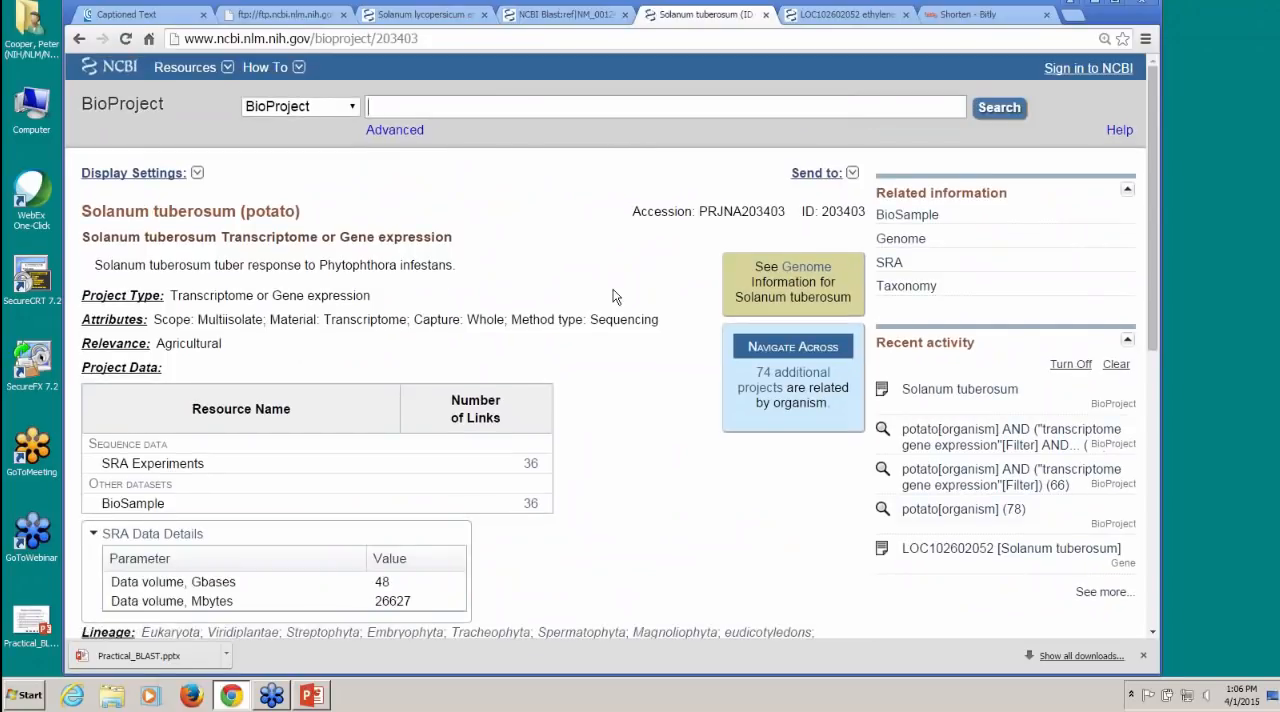
{"action": "scroll", "coordinate": [615, 297], "scroll_direction": "down", "scroll_amount": 1}
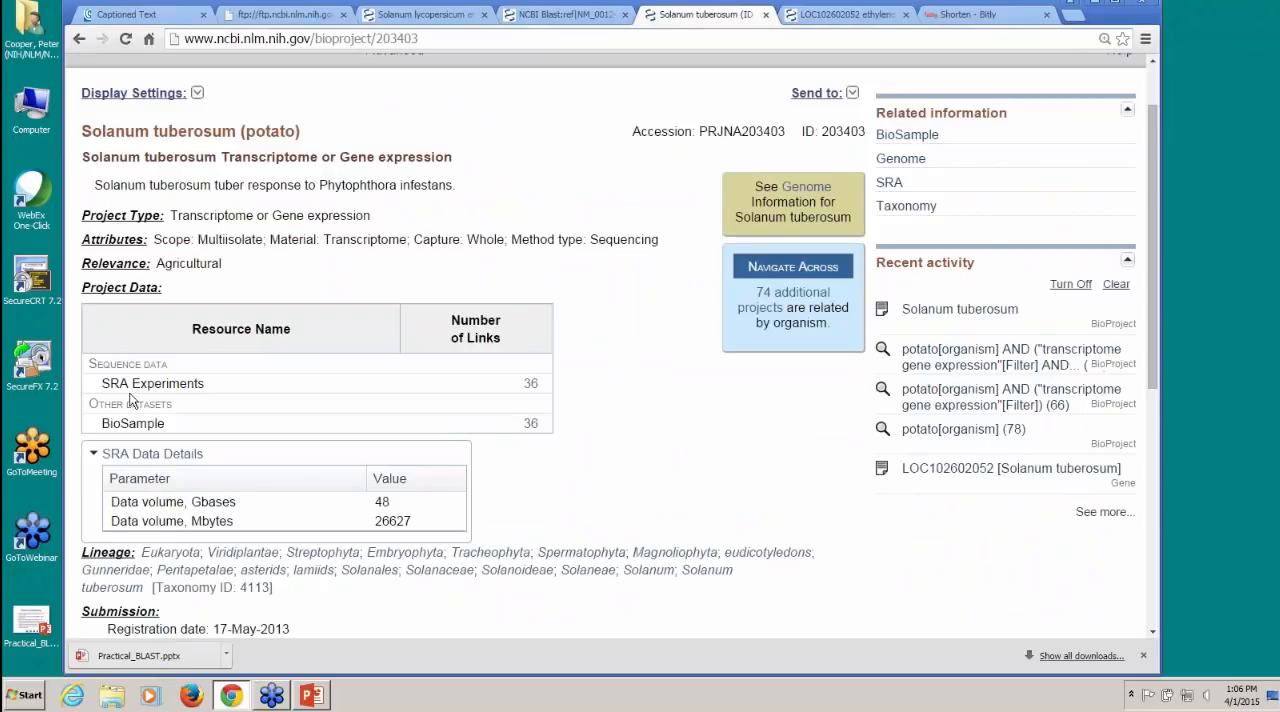
{"action": "left_click", "coordinate": [531, 386]}
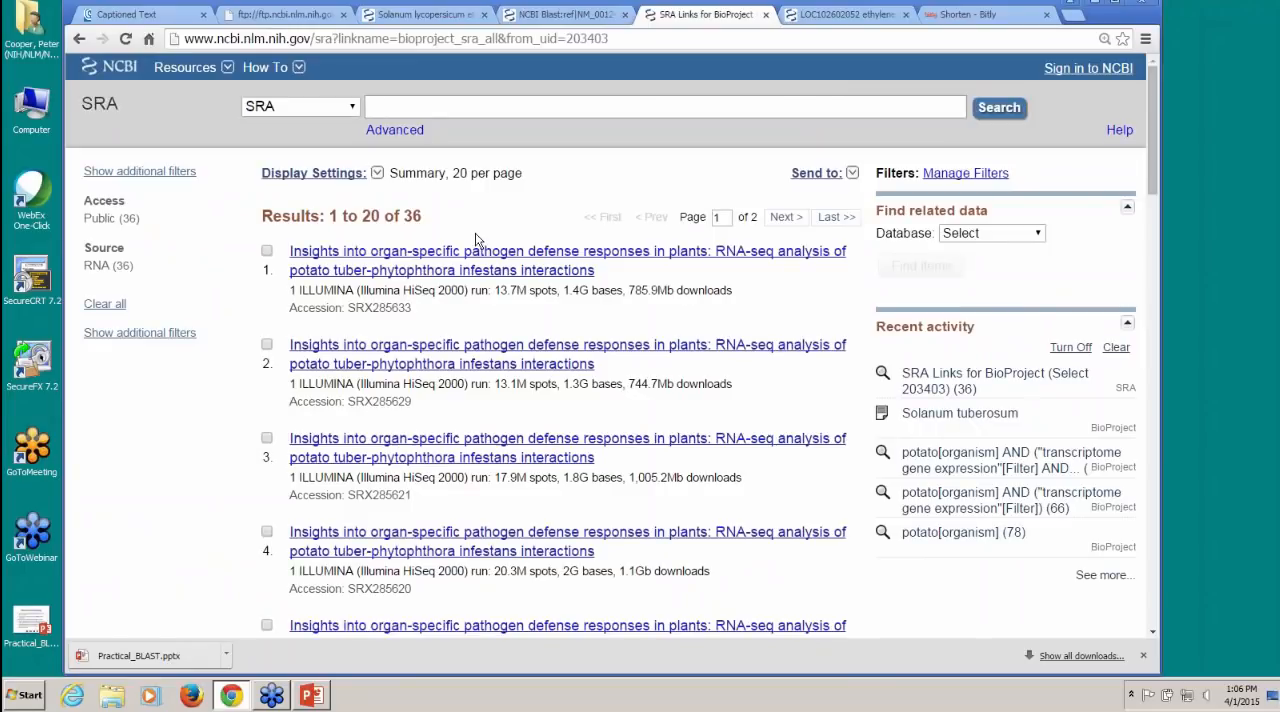
Step: Select the first five SRA experiments, SRX285633, SRX285629, SRX285621, SRX285620 and SRX285619
{"action": "left_click", "coordinate": [267, 252]}
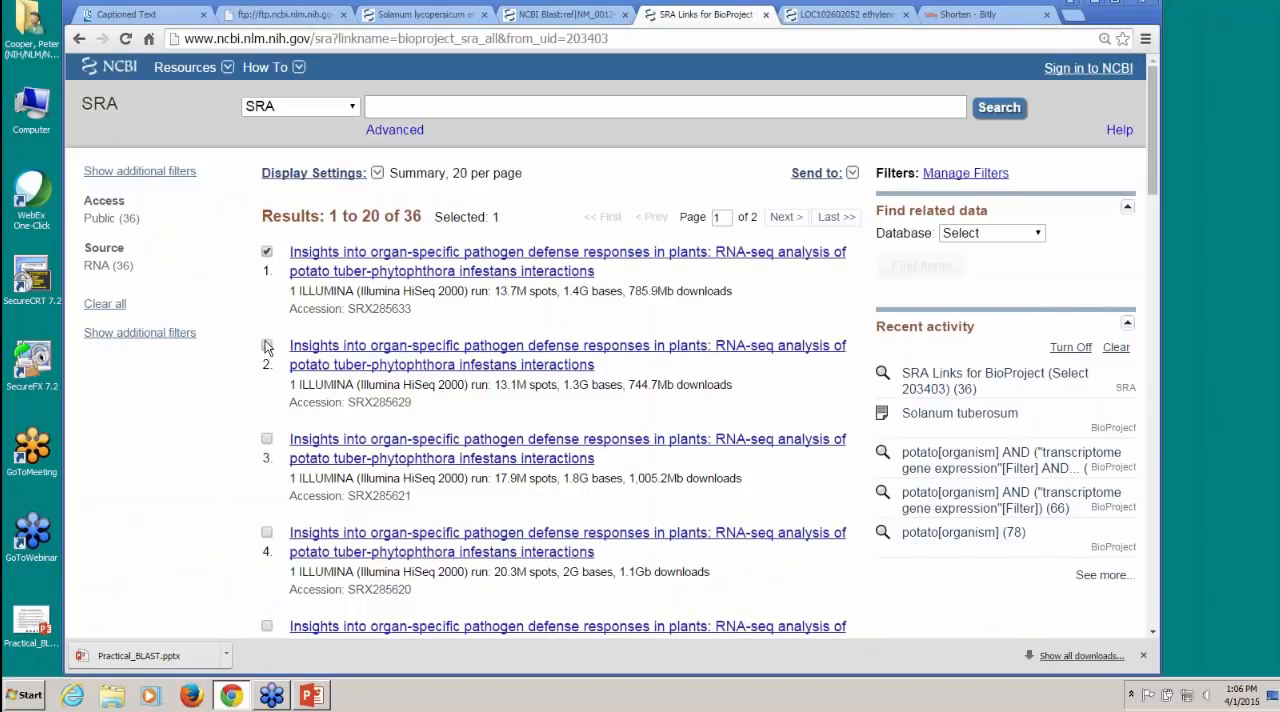
{"action": "left_click", "coordinate": [267, 345]}
{"action": "left_click", "coordinate": [267, 439]}
{"action": "left_click", "coordinate": [267, 533]}
{"action": "scroll", "coordinate": [291, 527], "scroll_direction": "down", "scroll_amount": 1}
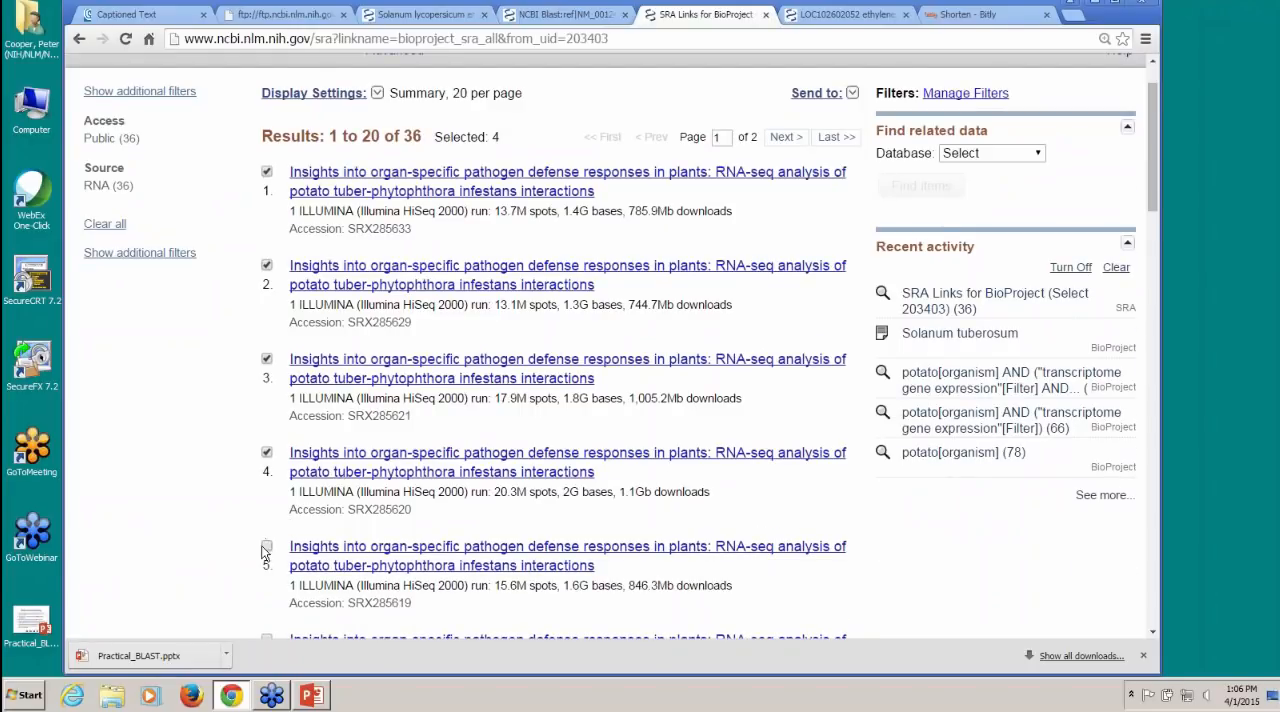
{"action": "left_click", "coordinate": [267, 546]}
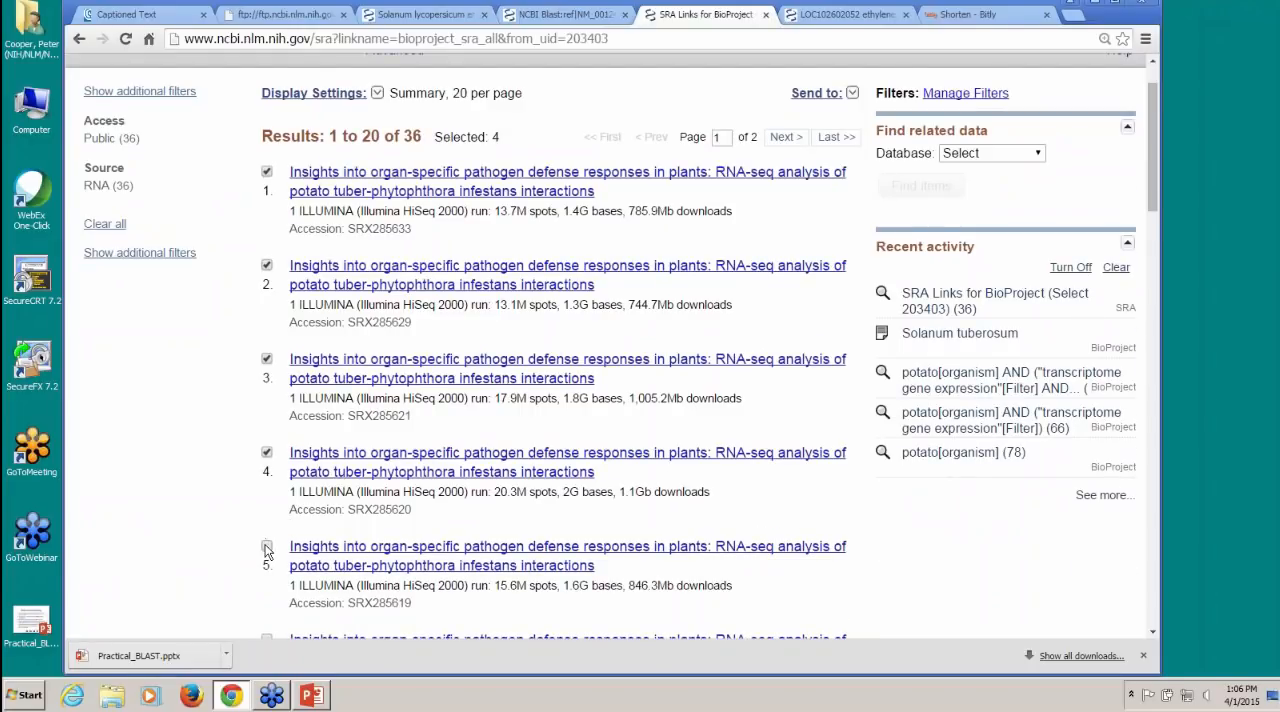
{"action": "left_click", "coordinate": [852, 94]}
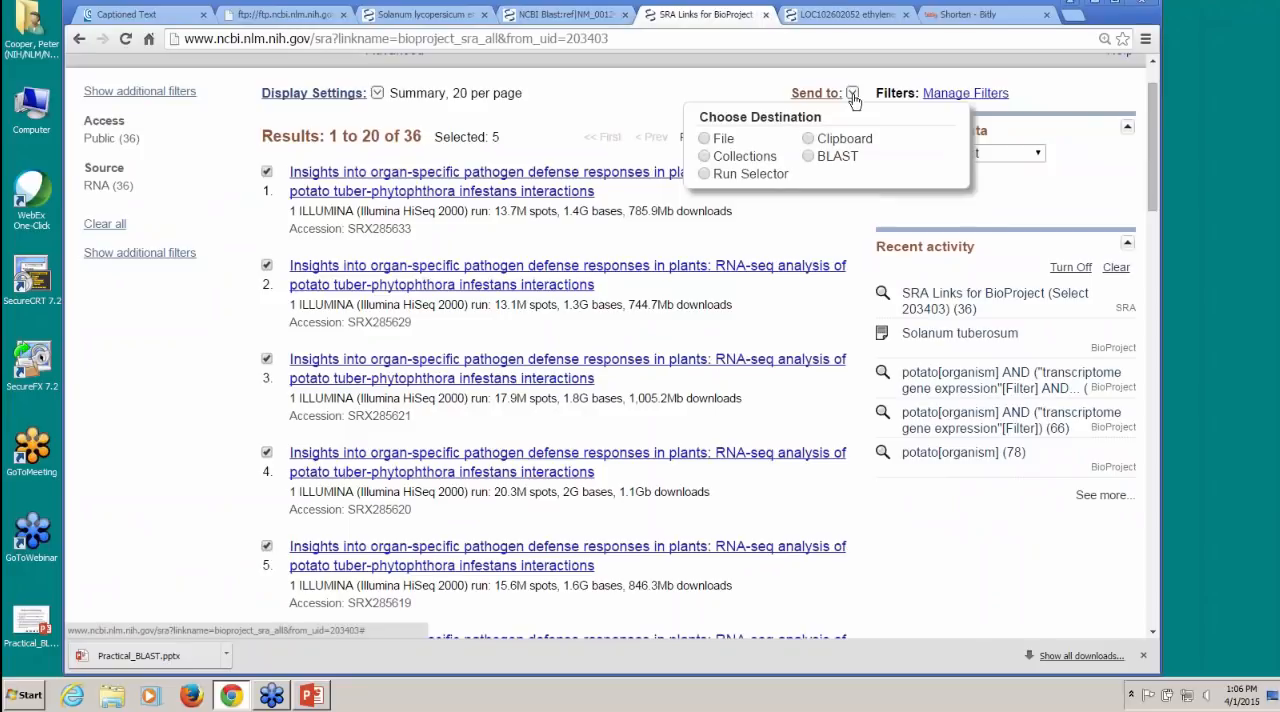
{"action": "left_click", "coordinate": [808, 157]}
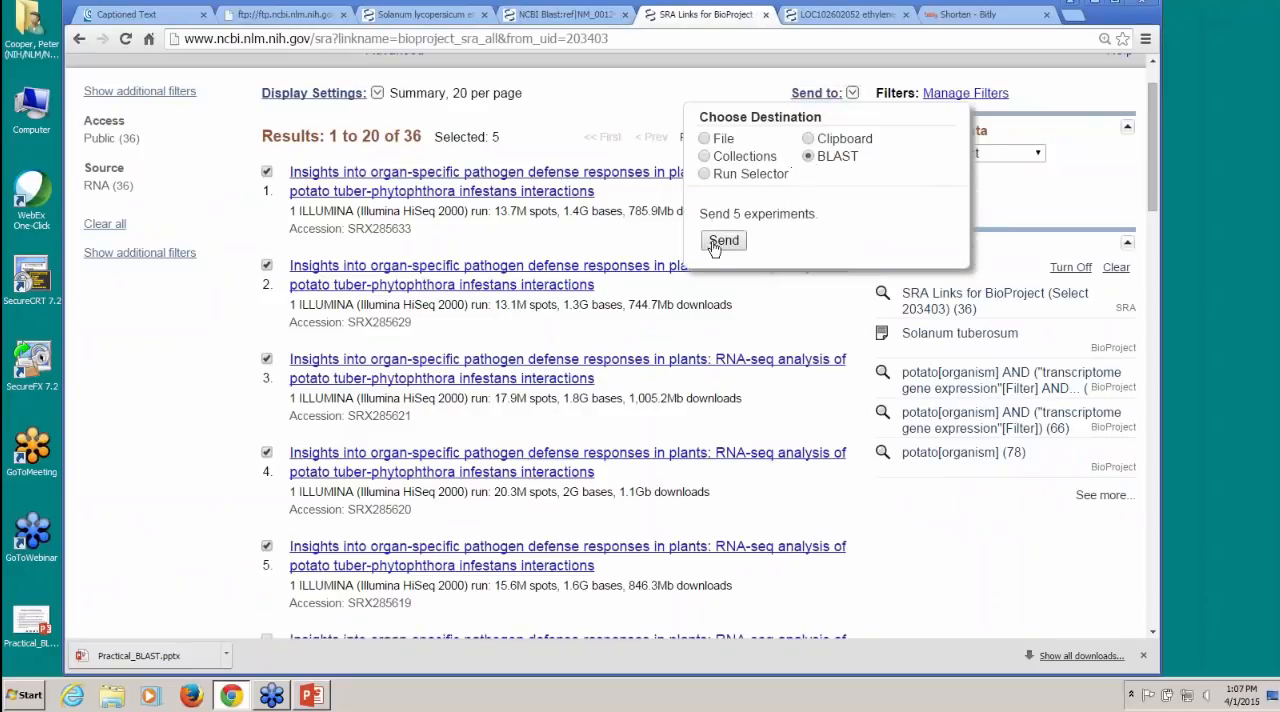
{"action": "left_click", "coordinate": [722, 241]}
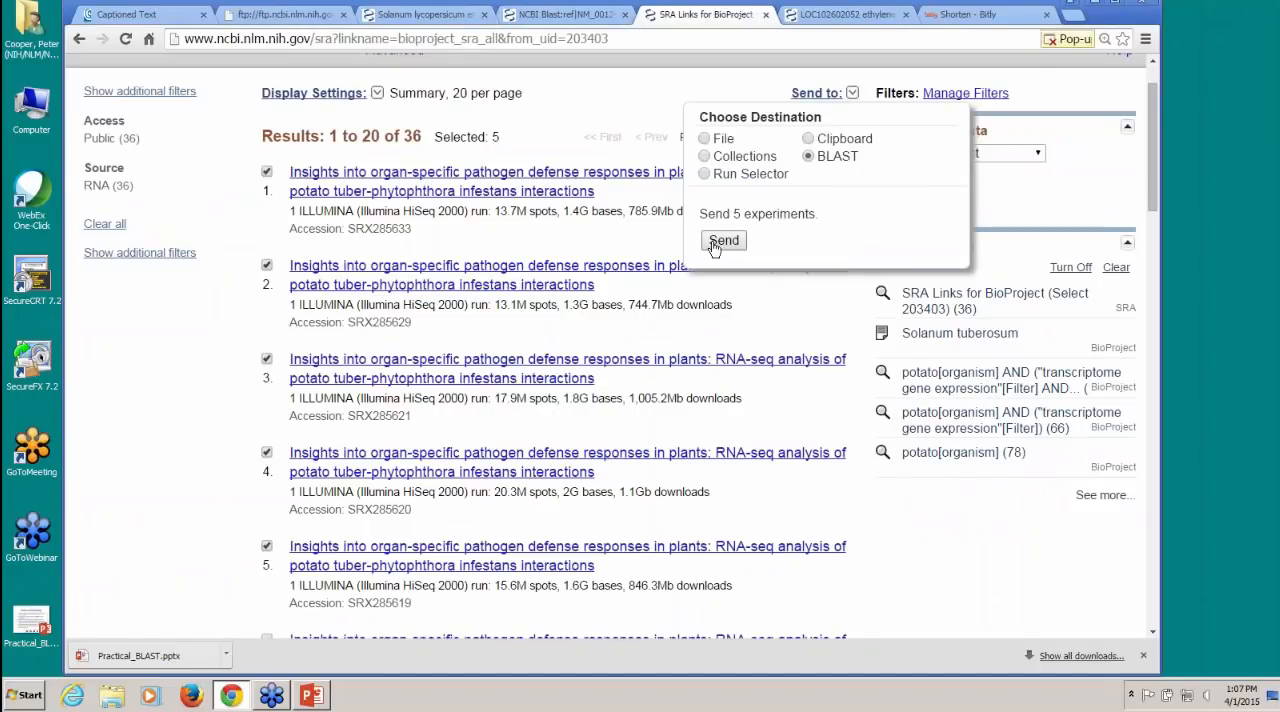
{"action": "left_click", "coordinate": [1088, 40]}
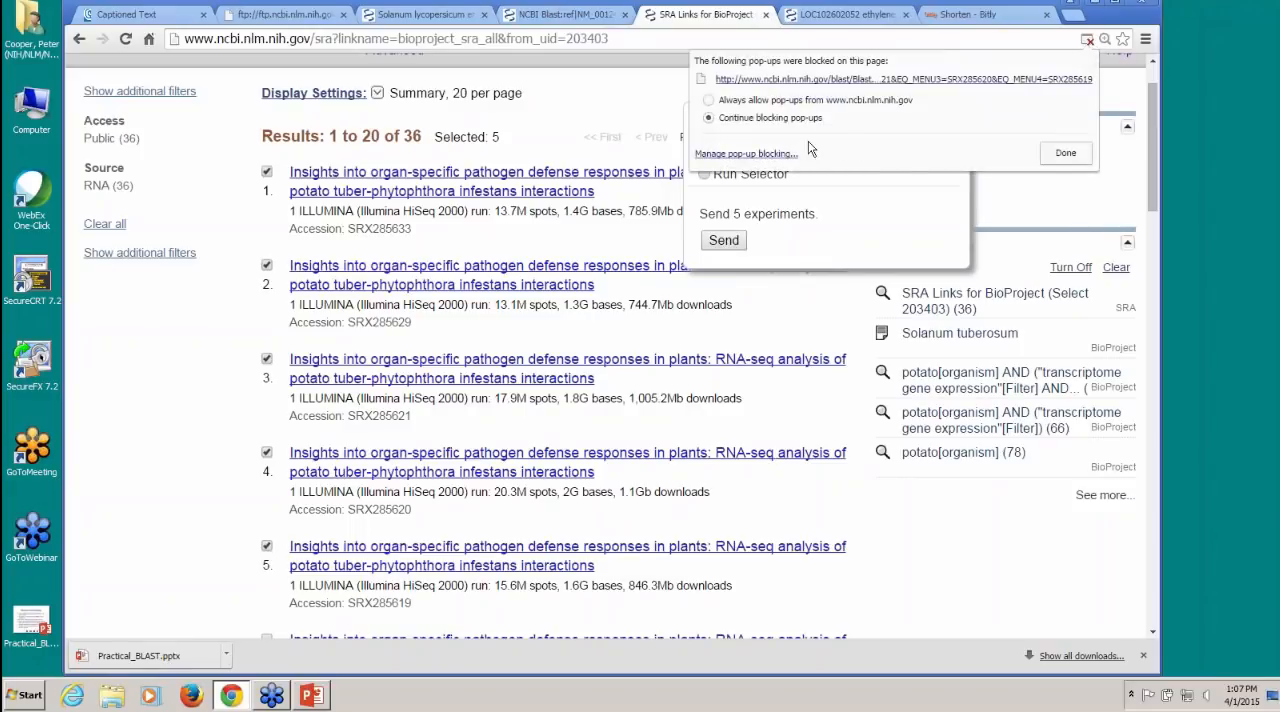
{"action": "left_click", "coordinate": [709, 100]}
{"action": "left_click", "coordinate": [1065, 156]}
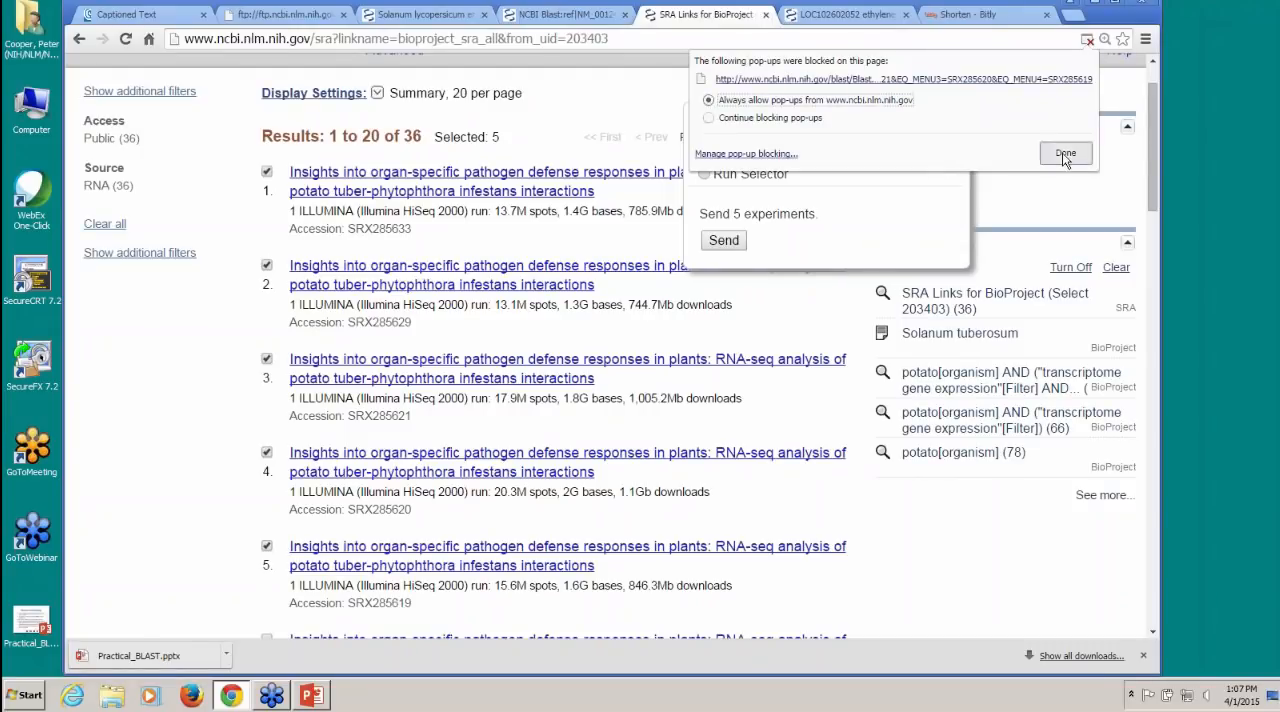
{"action": "left_click", "coordinate": [724, 241]}
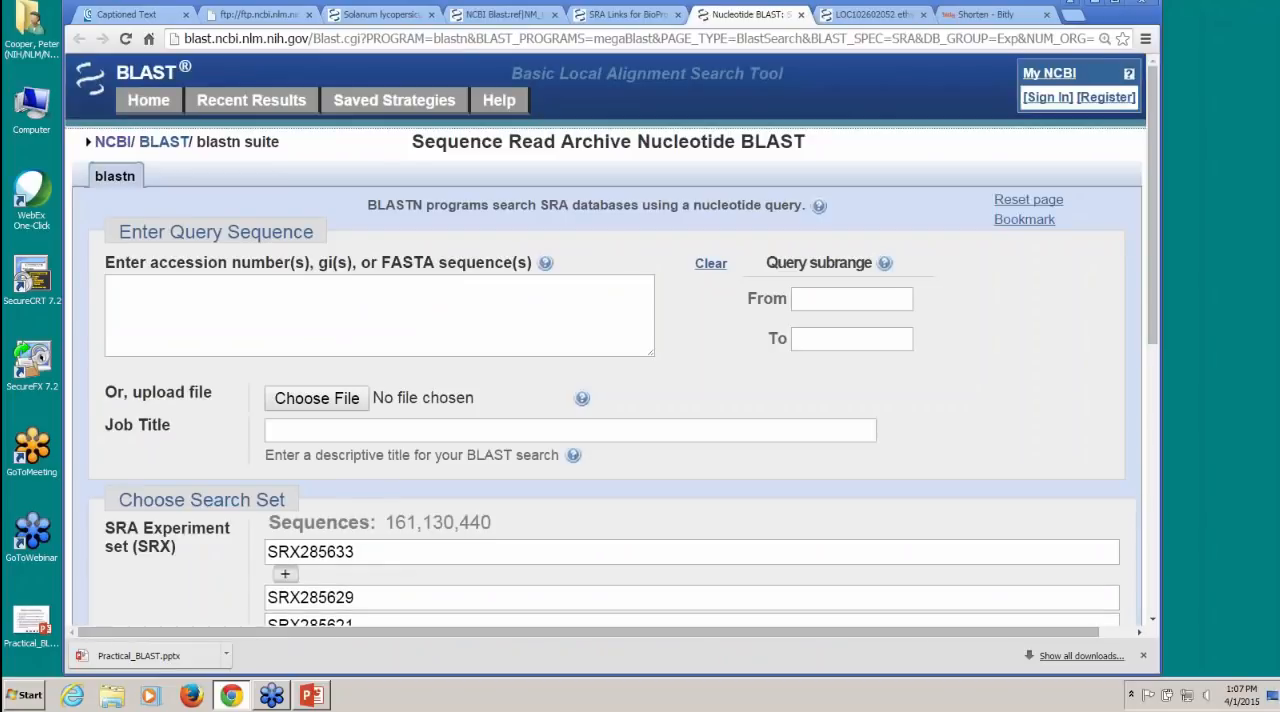
Step: Copy the scaffold accession and coordinates from the LOC102602052 Gene record's genomic context into the SRA BLAST query sequence
{"action": "scroll", "coordinate": [394, 374], "scroll_direction": "down", "scroll_amount": 3}
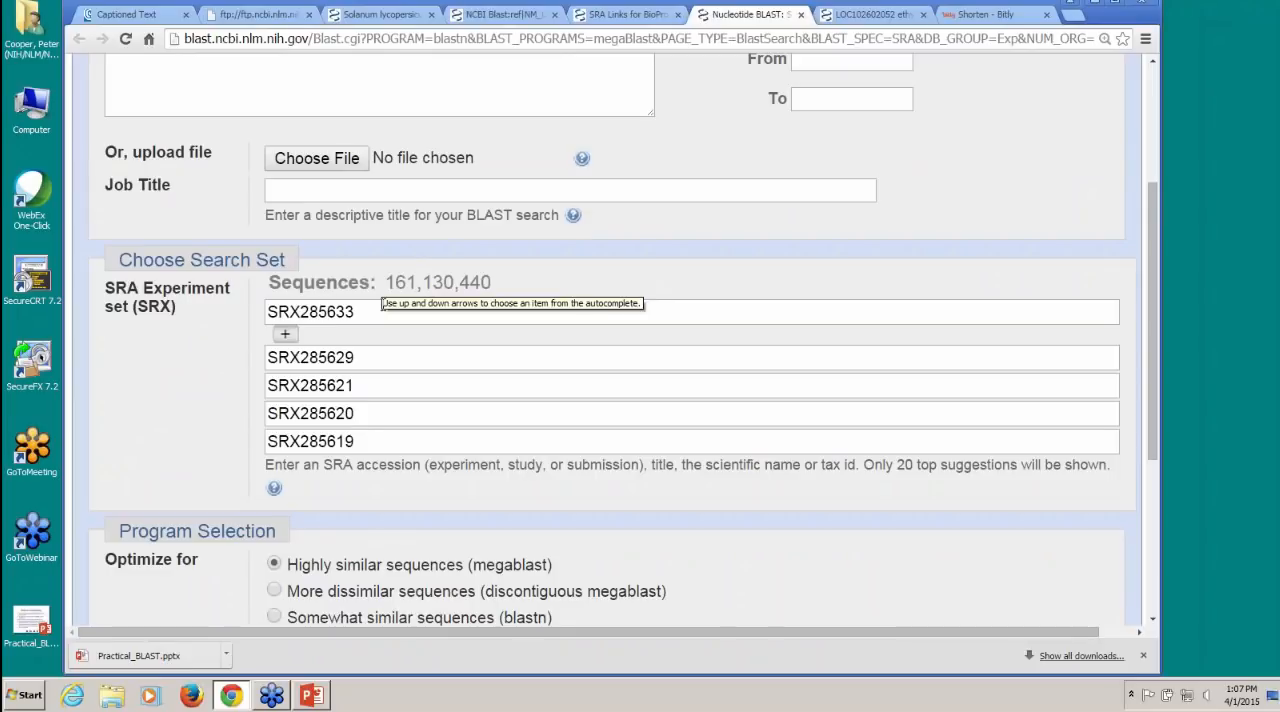
{"action": "scroll", "coordinate": [551, 351], "scroll_direction": "up", "scroll_amount": 2}
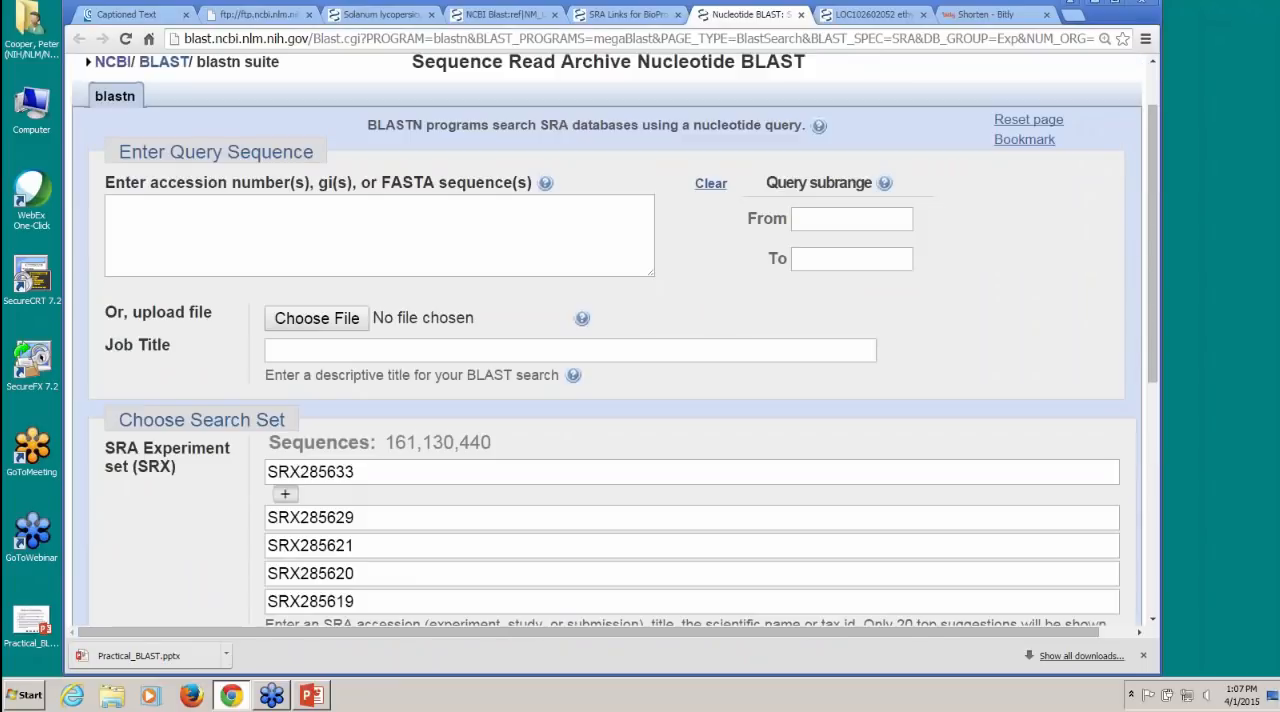
{"action": "left_click", "coordinate": [157, 230]}
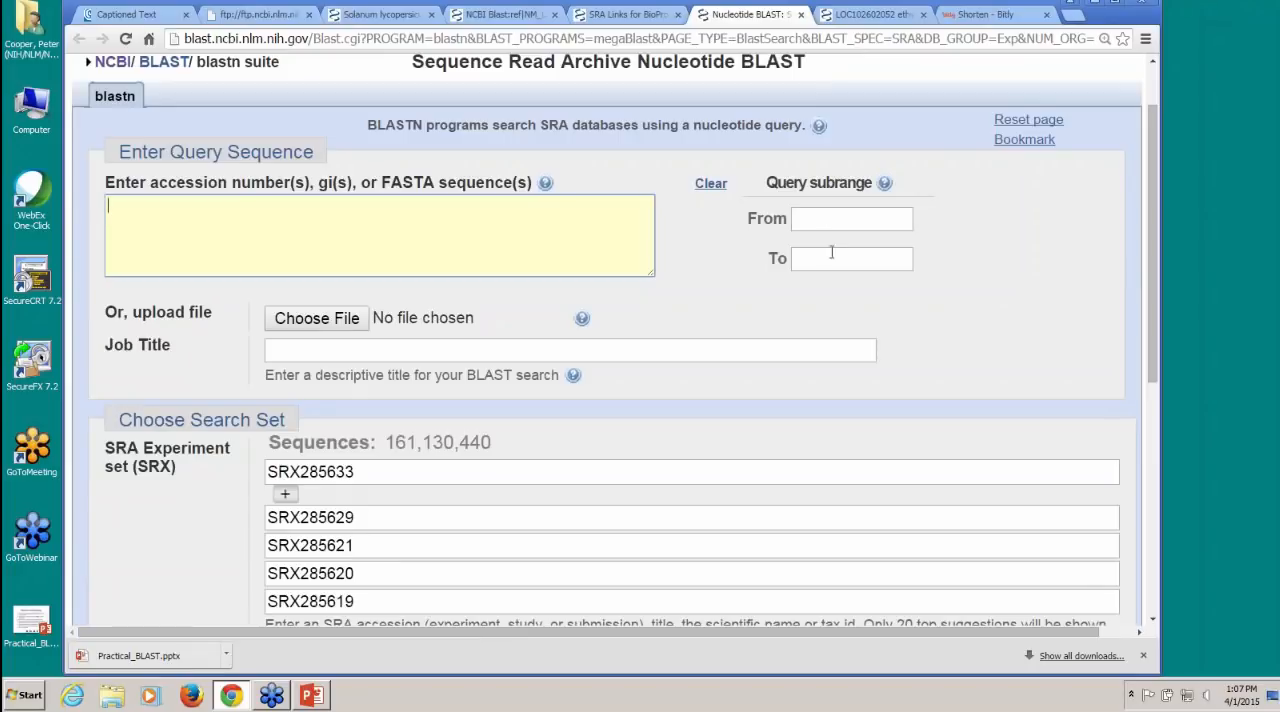
{"action": "left_click", "coordinate": [876, 15]}
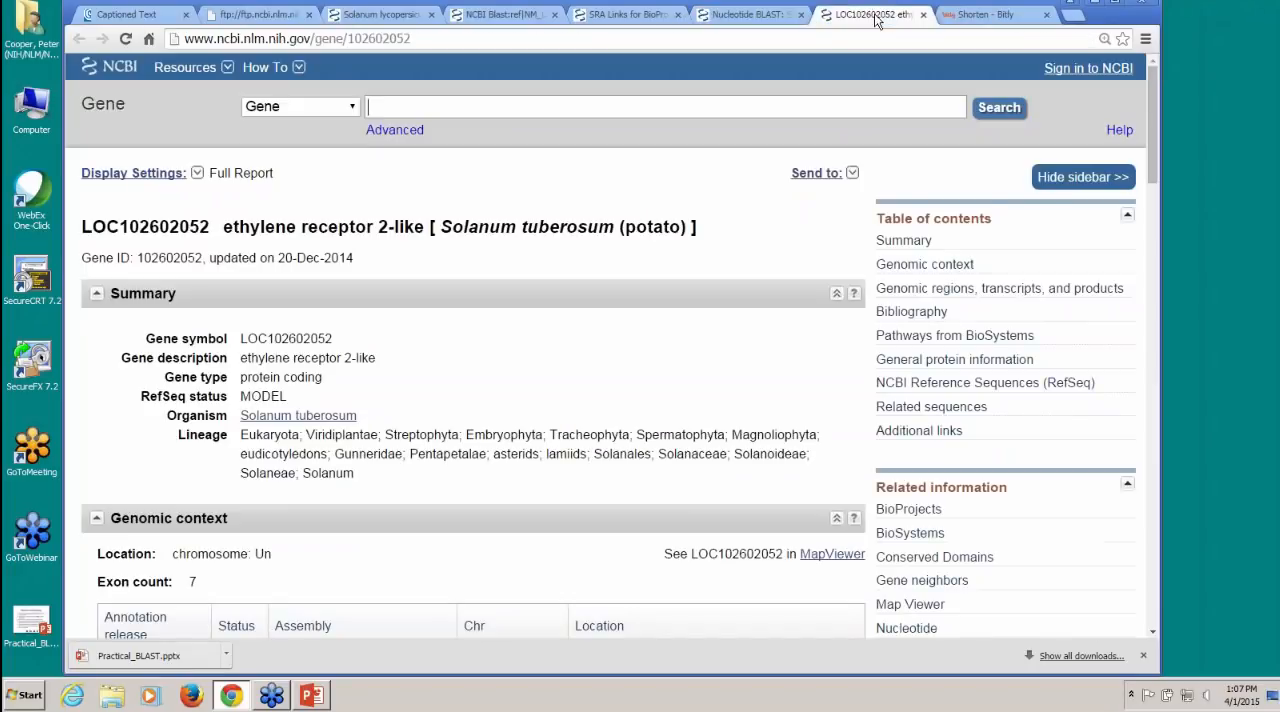
{"action": "scroll", "coordinate": [484, 370], "scroll_direction": "down", "scroll_amount": 3}
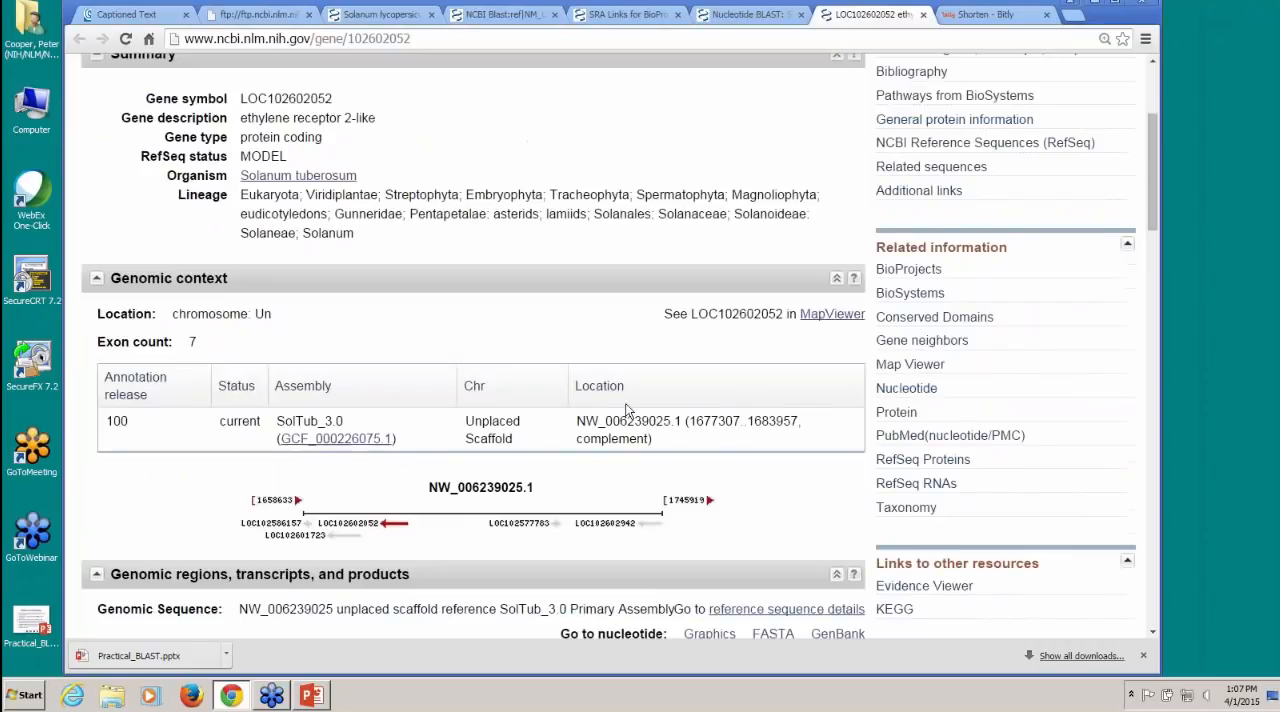
{"action": "left_click_drag", "start_coordinate": [578, 424], "coordinate": [797, 426]}
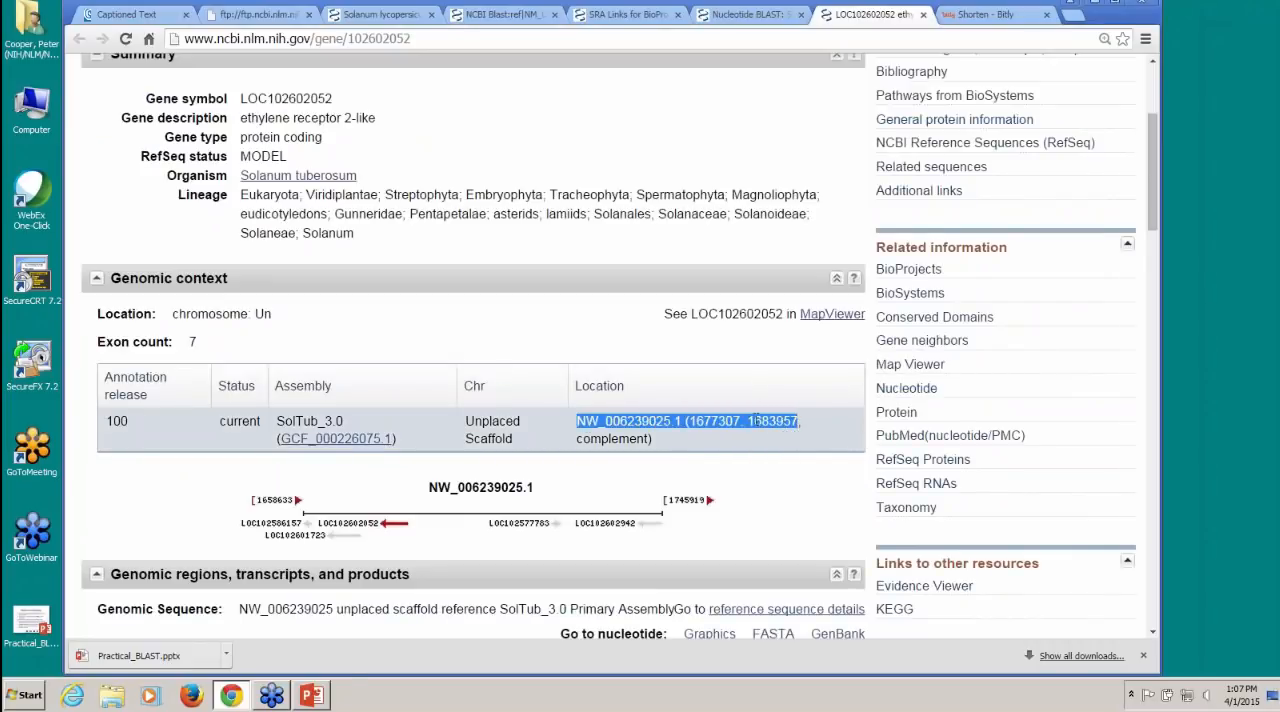
{"action": "right_click", "coordinate": [757, 421]}
{"action": "left_click", "coordinate": [782, 431]}
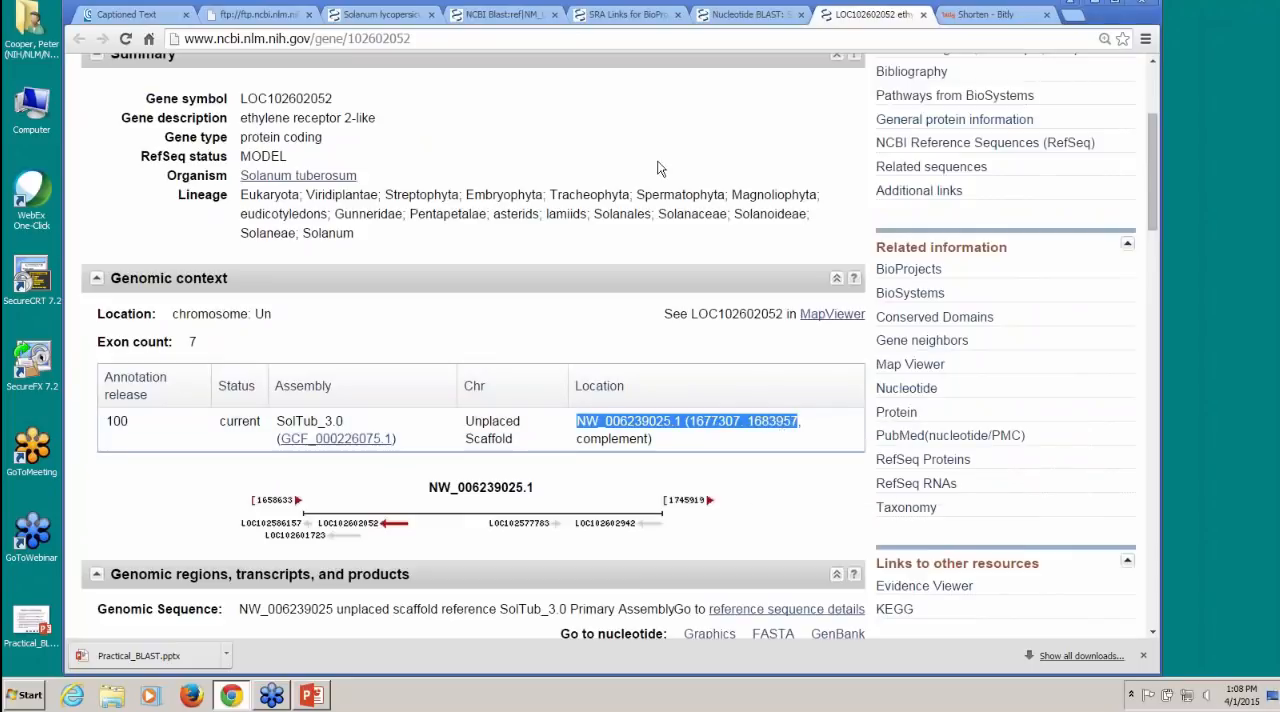
{"action": "left_click", "coordinate": [748, 14]}
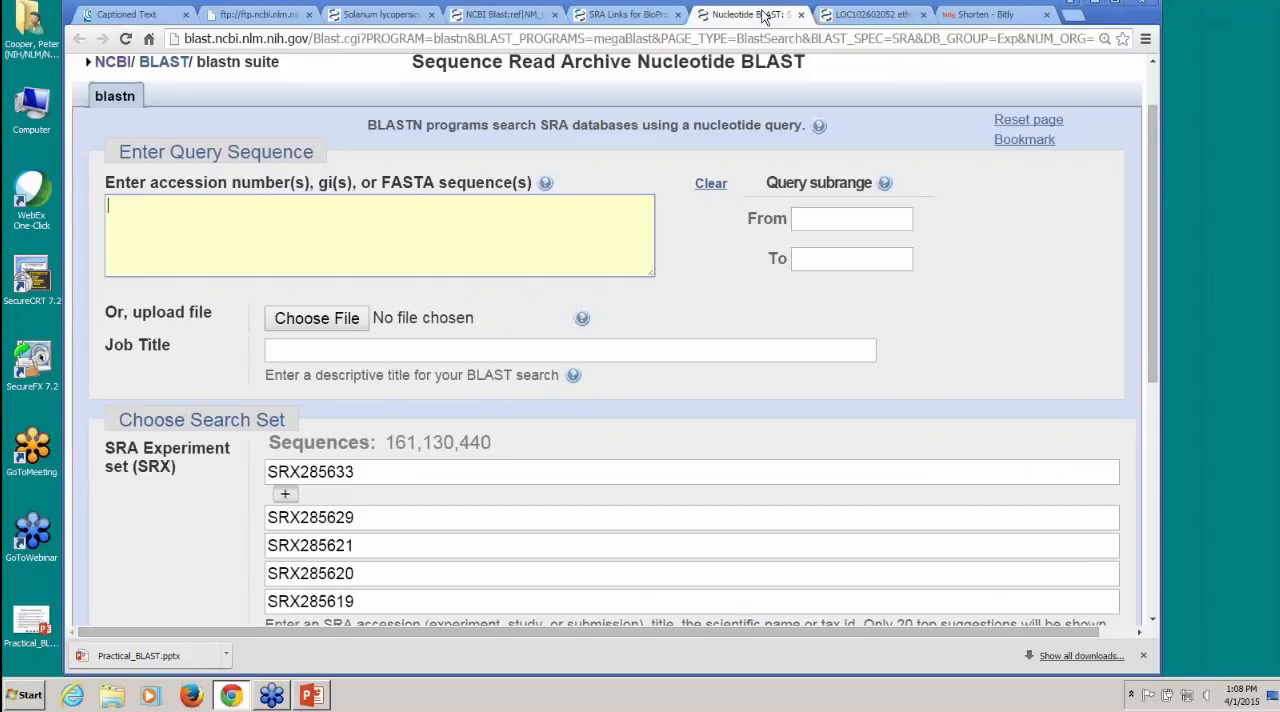
{"action": "right_click", "coordinate": [201, 223]}
{"action": "left_click", "coordinate": [239, 311]}
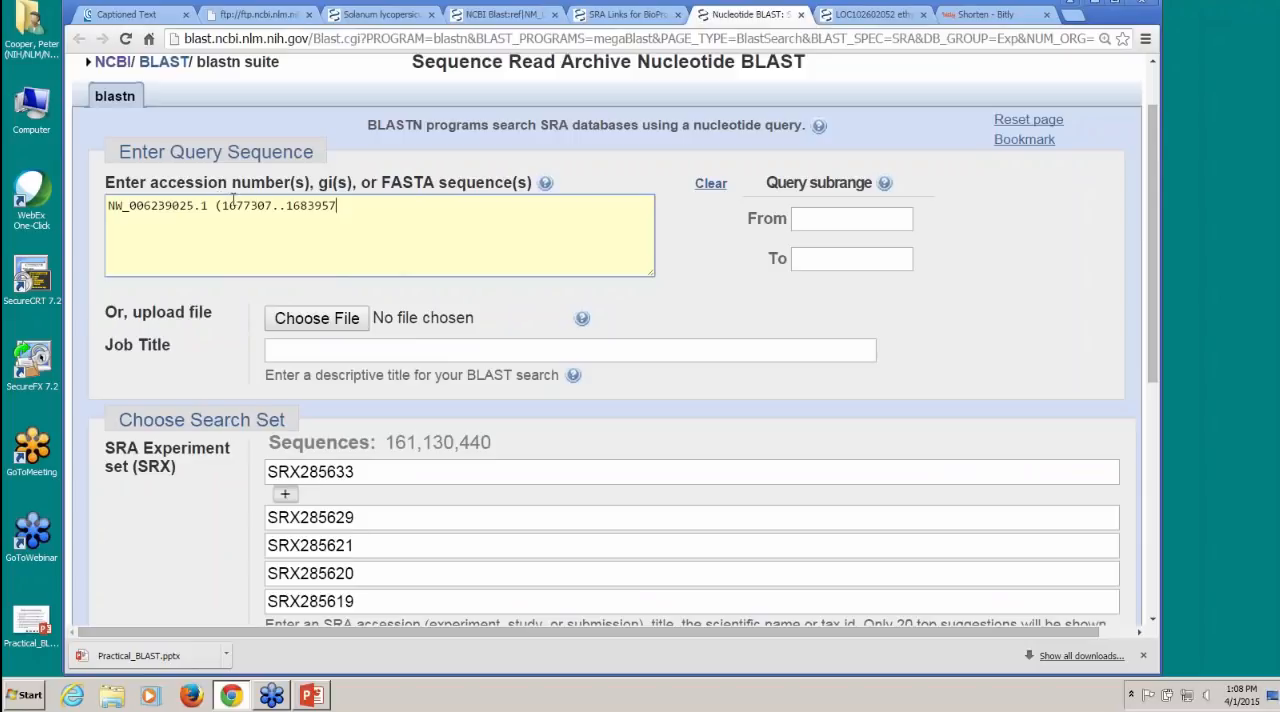
Step: Set the query subrange from 1677307 to 1683957 and reduce the query text to the accession NW_006239025.1
{"action": "left_click_drag", "start_coordinate": [221, 206], "coordinate": [274, 206]}
{"action": "left_click", "coordinate": [823, 213]}
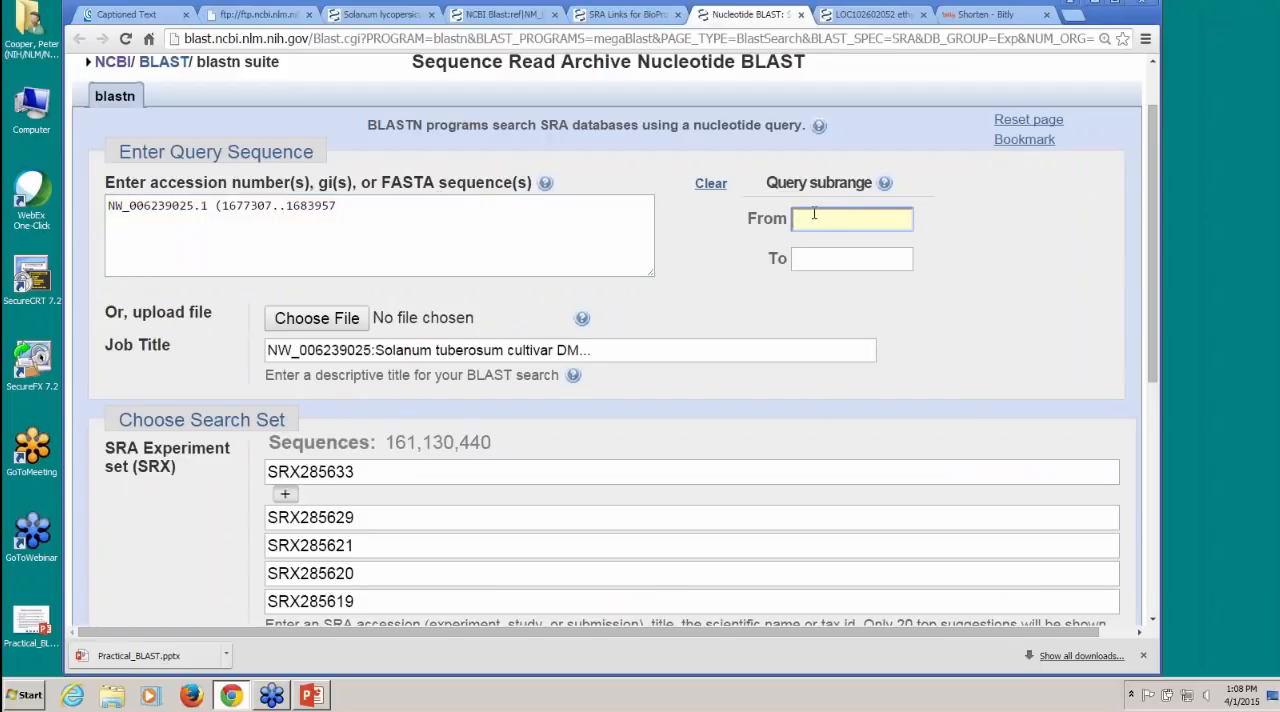
{"action": "key", "text": "ctrl+v"}
{"action": "left_click", "coordinate": [290, 208]}
{"action": "left_click_drag", "start_coordinate": [290, 208], "coordinate": [339, 210]}
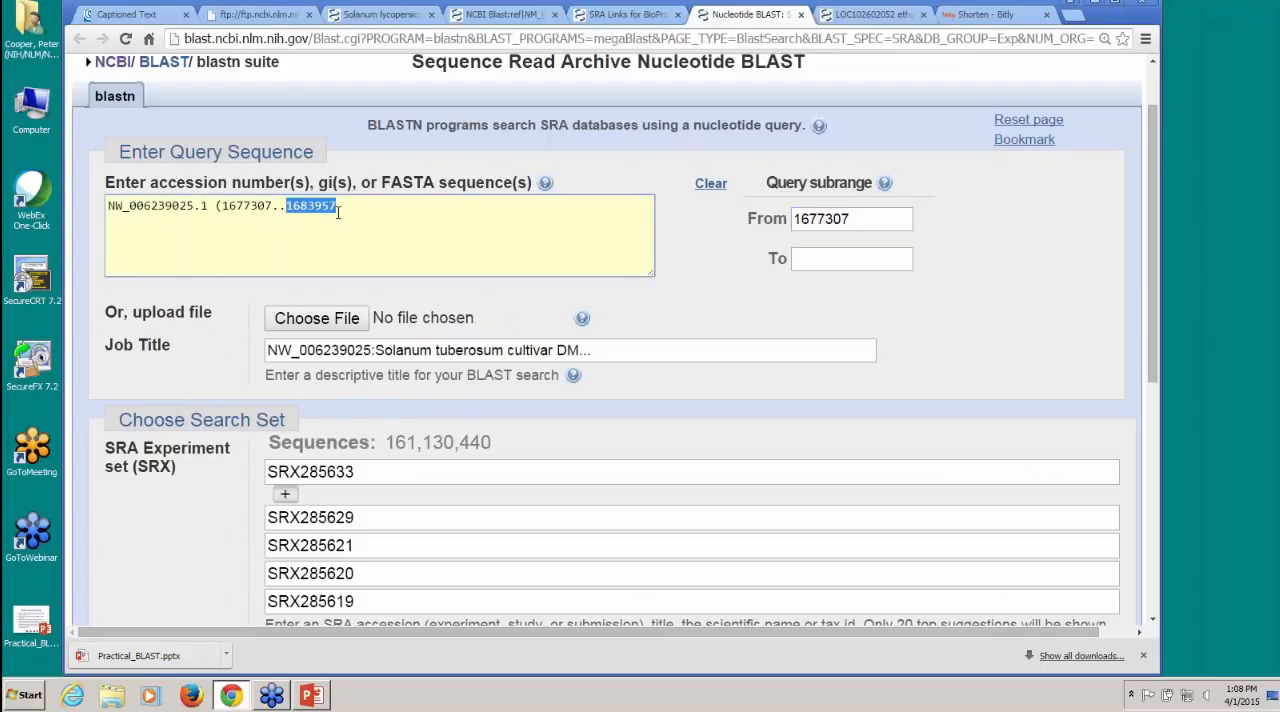
{"action": "left_click", "coordinate": [836, 260]}
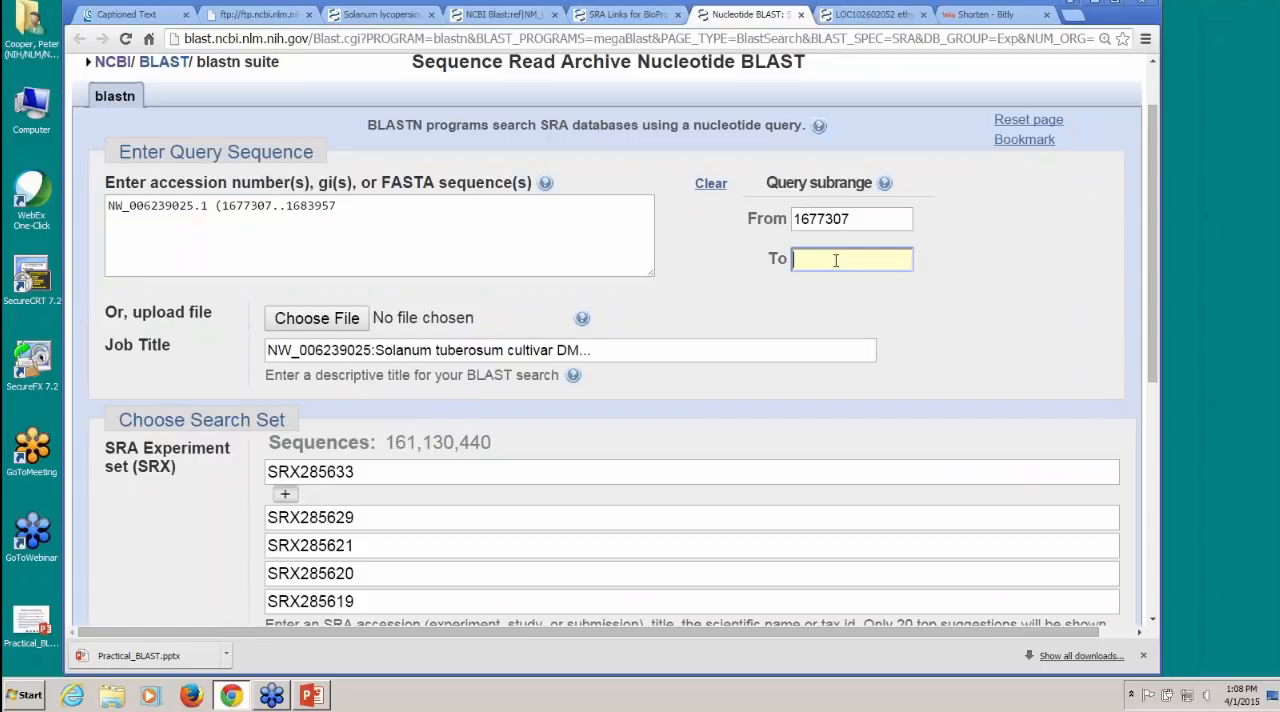
{"action": "key", "text": "ctrl+v"}
{"action": "left_click_drag", "start_coordinate": [214, 207], "coordinate": [341, 207]}
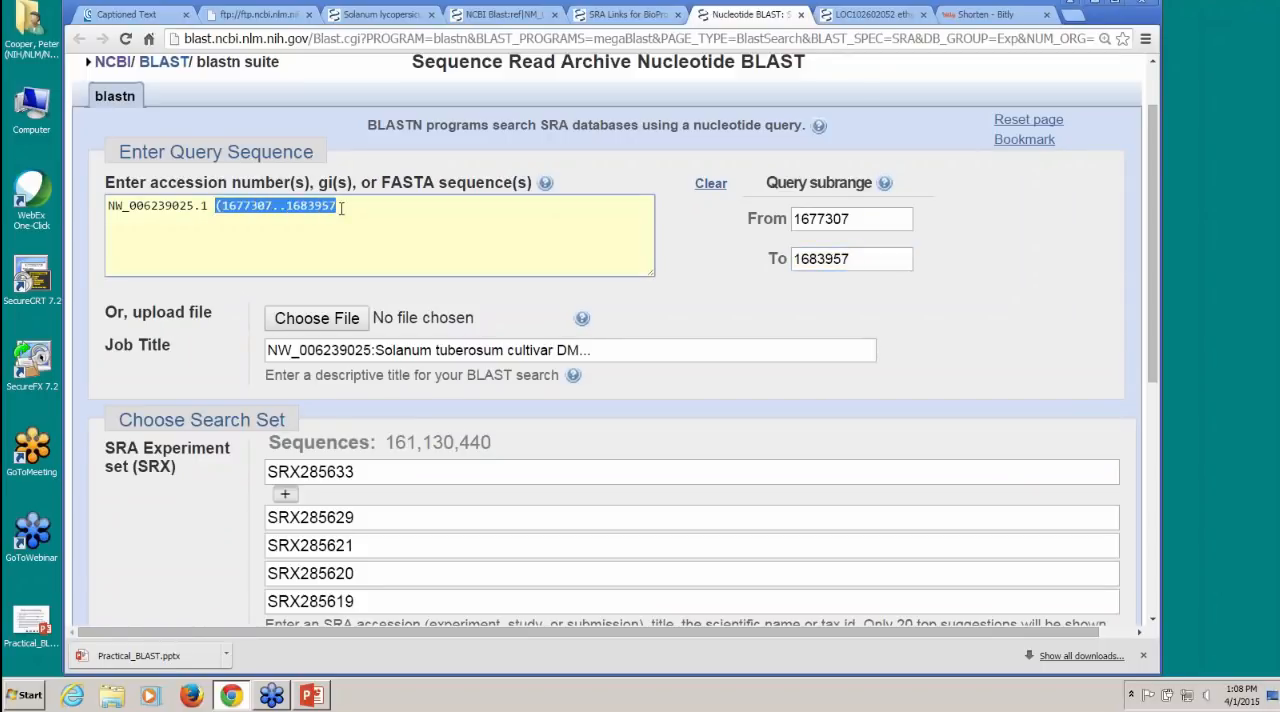
{"action": "key", "text": "BackSpace"}
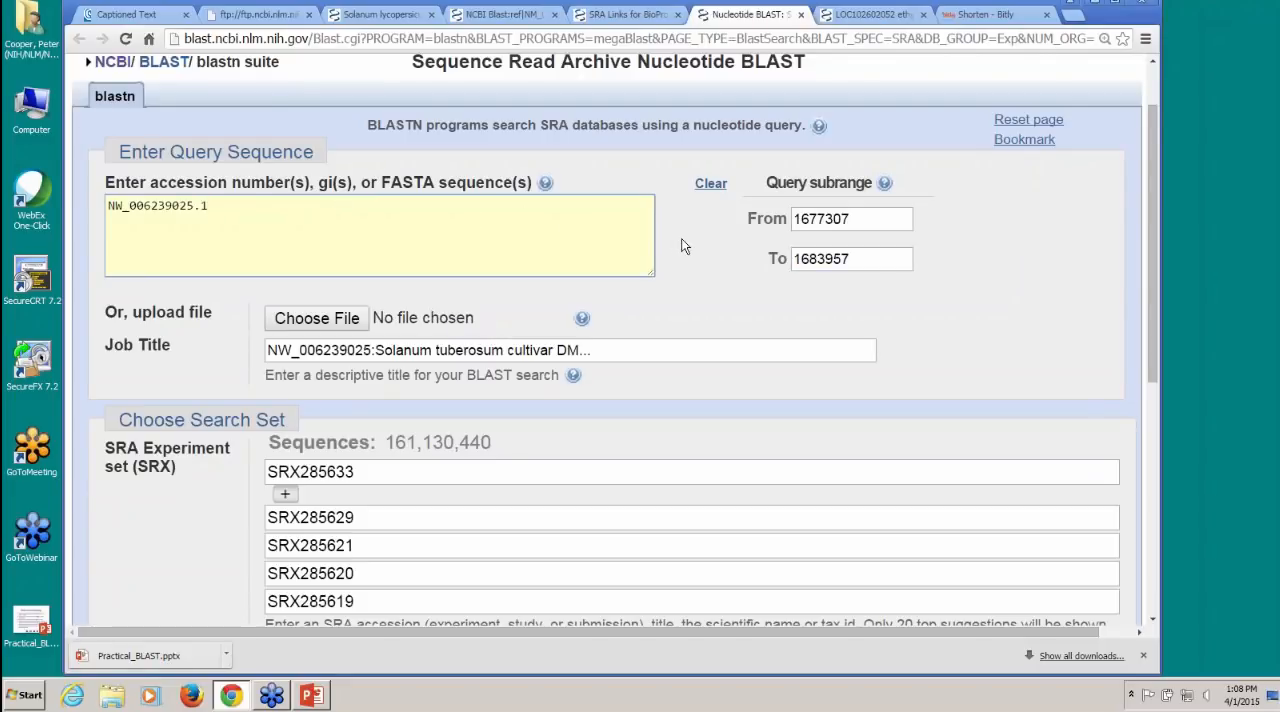
Step: Run the megablast search against the chosen SRA experiments and open the list of recent BLAST results
{"action": "scroll", "coordinate": [640, 254], "scroll_direction": "down", "scroll_amount": 5}
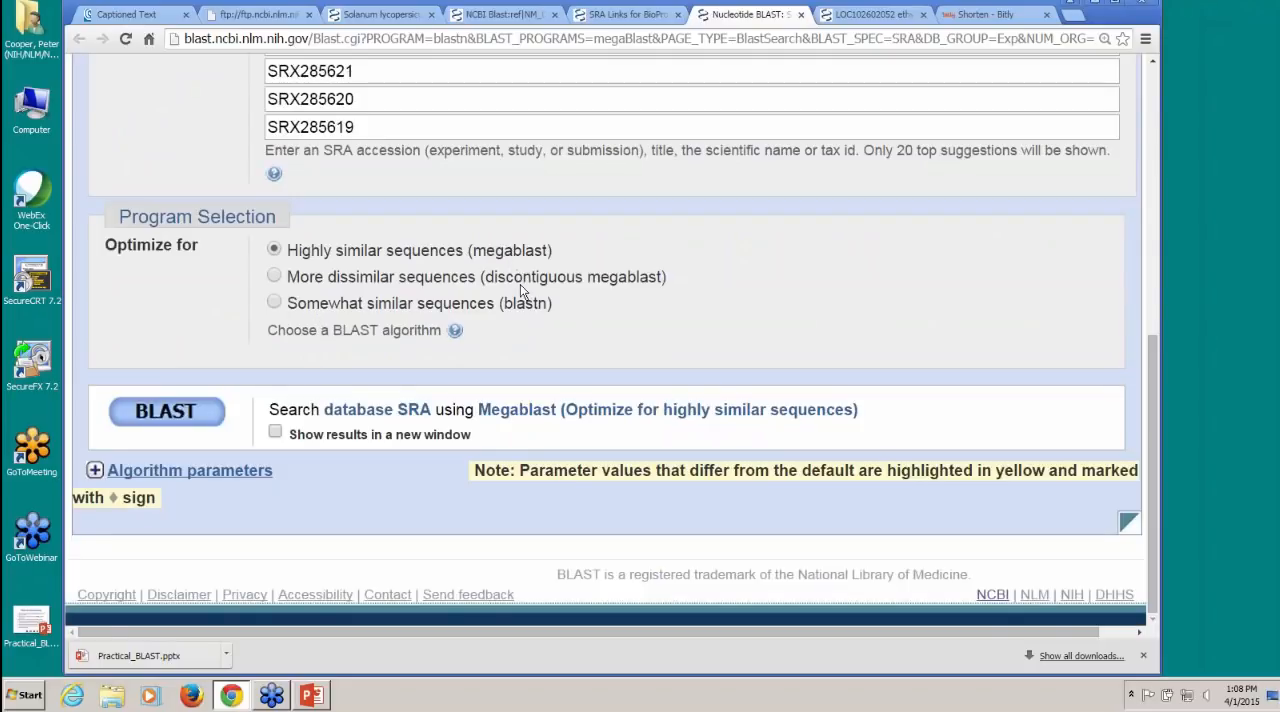
{"action": "left_click", "coordinate": [185, 416]}
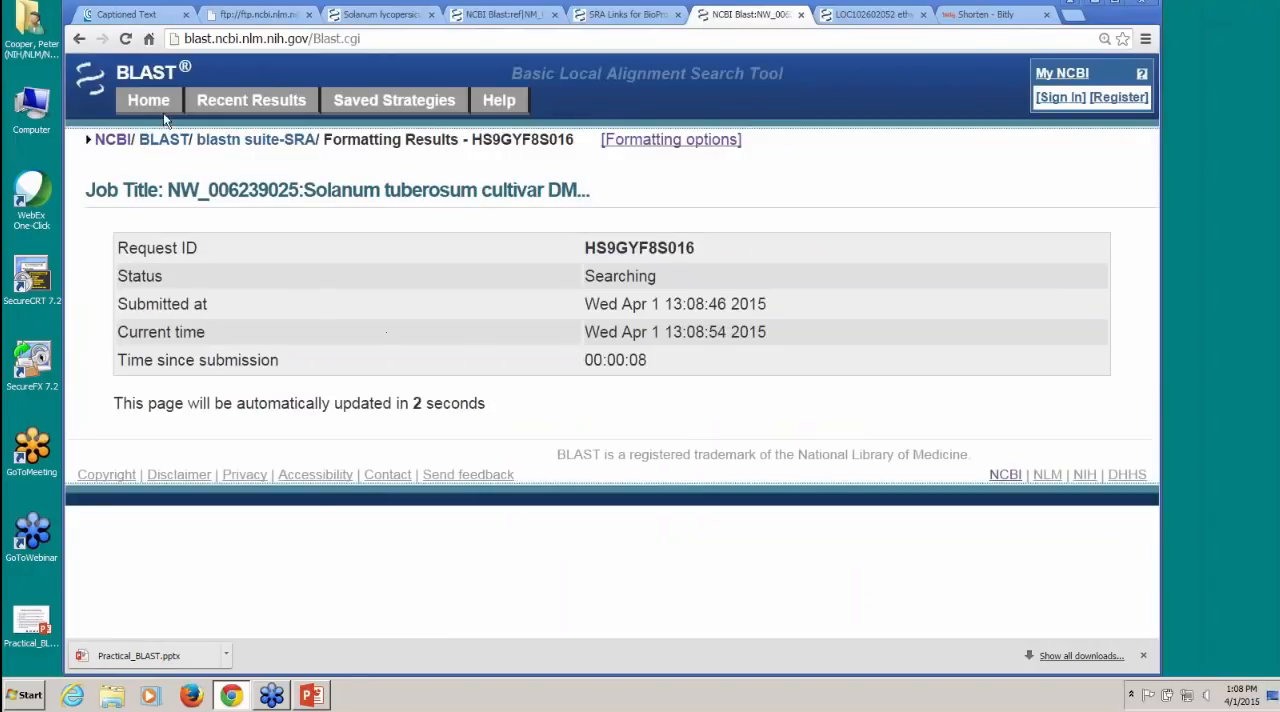
{"action": "left_click", "coordinate": [252, 104]}
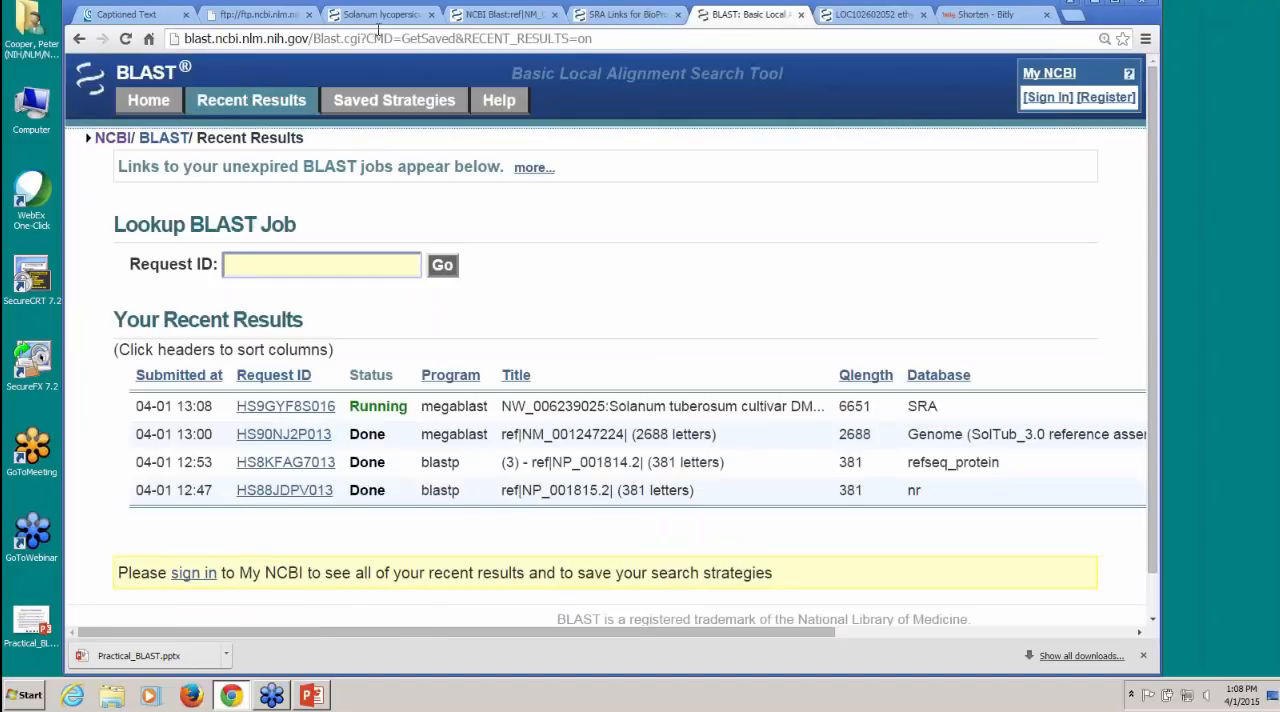
Step: Copy the request ID HNZY9M5R016 of the first five experiments from the SRA BLAST section of the demonstration notes
{"action": "left_click", "coordinate": [286, 20]}
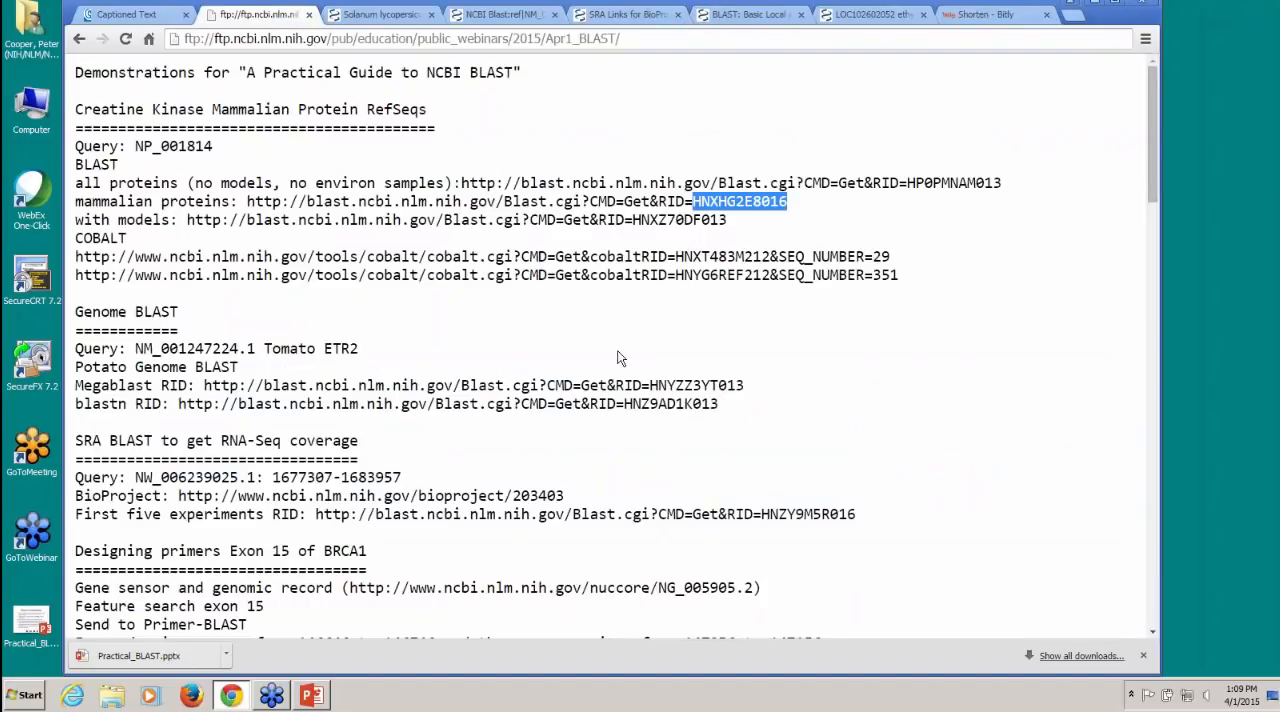
{"action": "scroll", "coordinate": [494, 349], "scroll_direction": "down", "scroll_amount": 1}
{"action": "scroll", "coordinate": [494, 349], "scroll_direction": "down", "scroll_amount": 1}
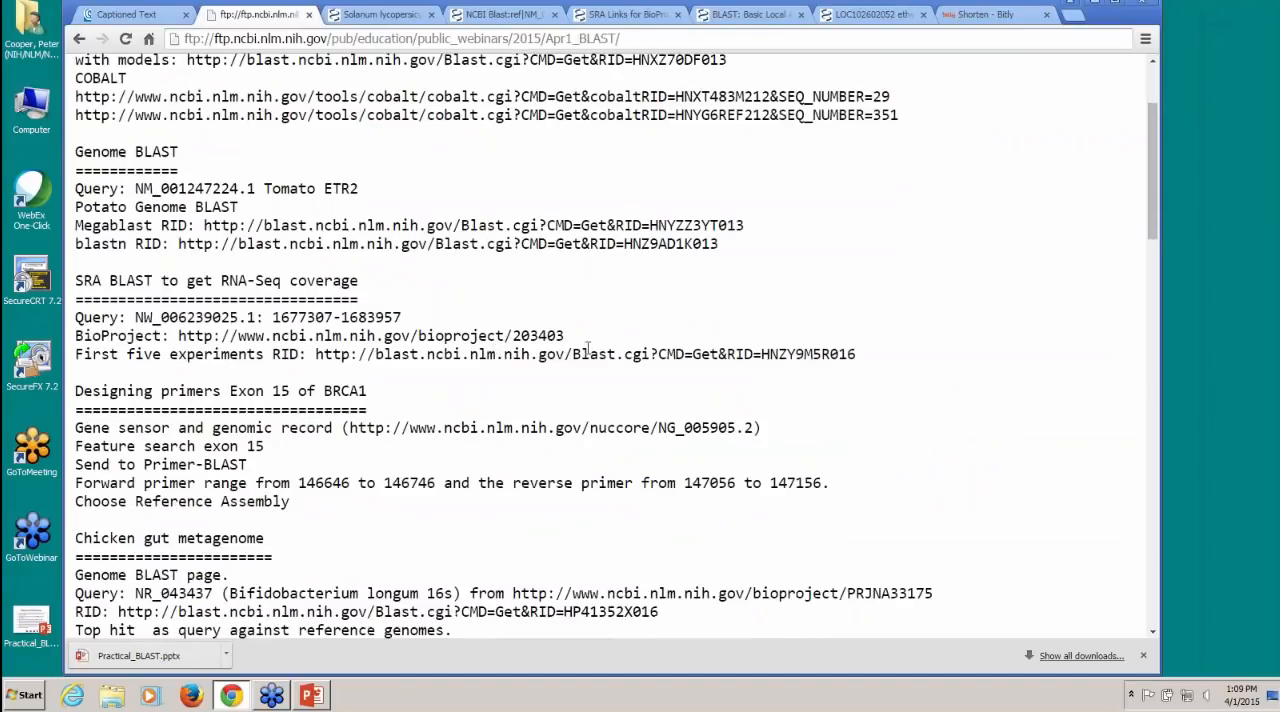
{"action": "left_click_drag", "start_coordinate": [762, 355], "coordinate": [858, 355]}
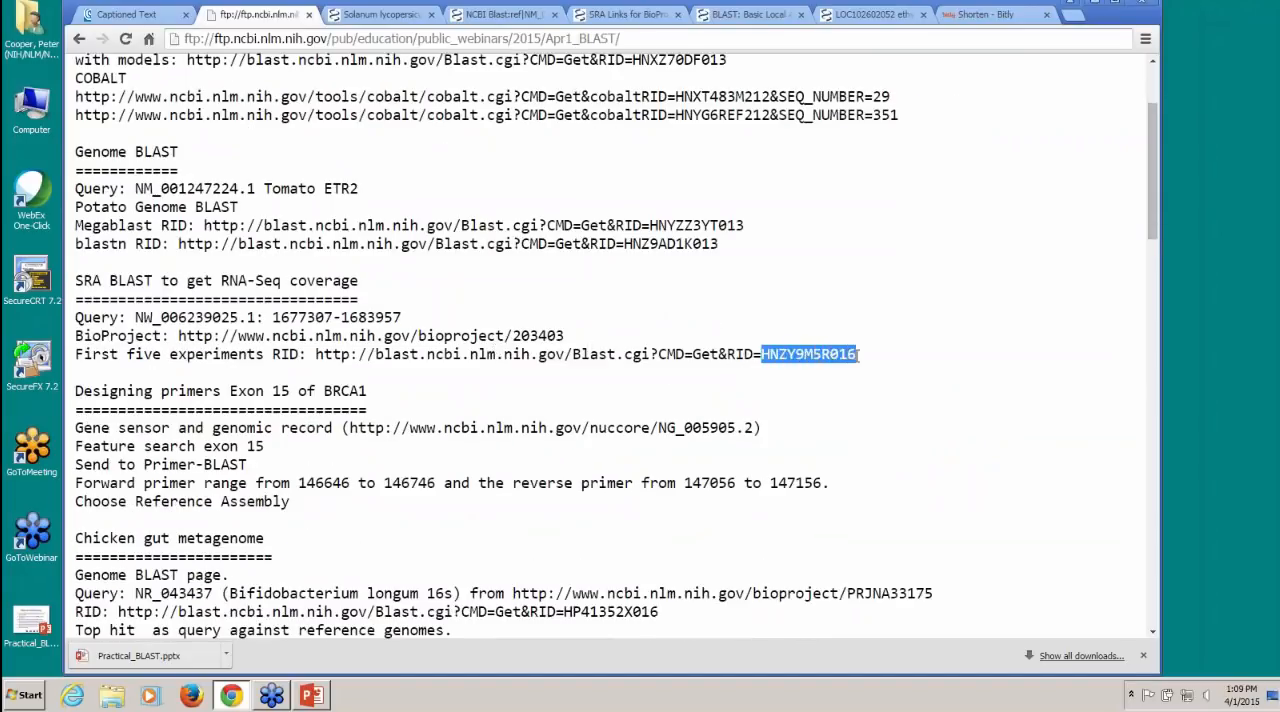
{"action": "right_click", "coordinate": [833, 354]}
{"action": "left_click", "coordinate": [836, 366]}
Step: Look up the BLAST job with the copied request ID HNZY9M5R016 and view its report
{"action": "left_click", "coordinate": [757, 18]}
{"action": "right_click", "coordinate": [272, 264]}
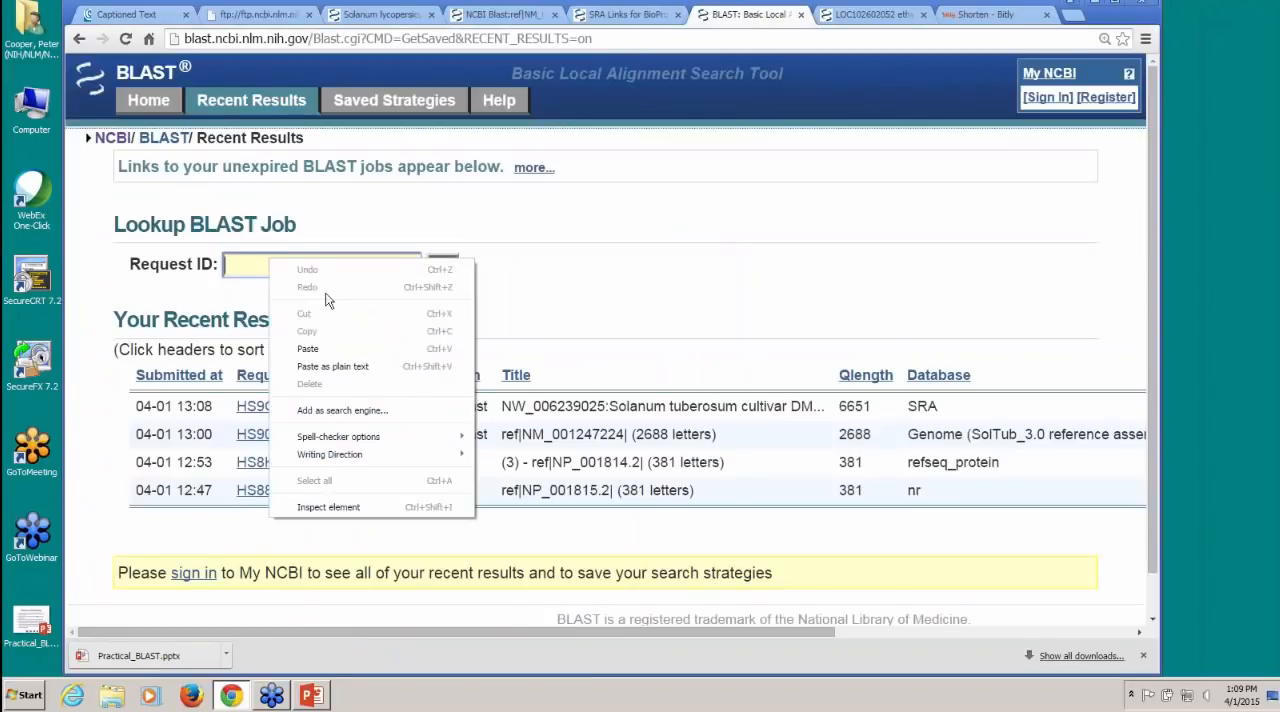
{"action": "left_click", "coordinate": [338, 347]}
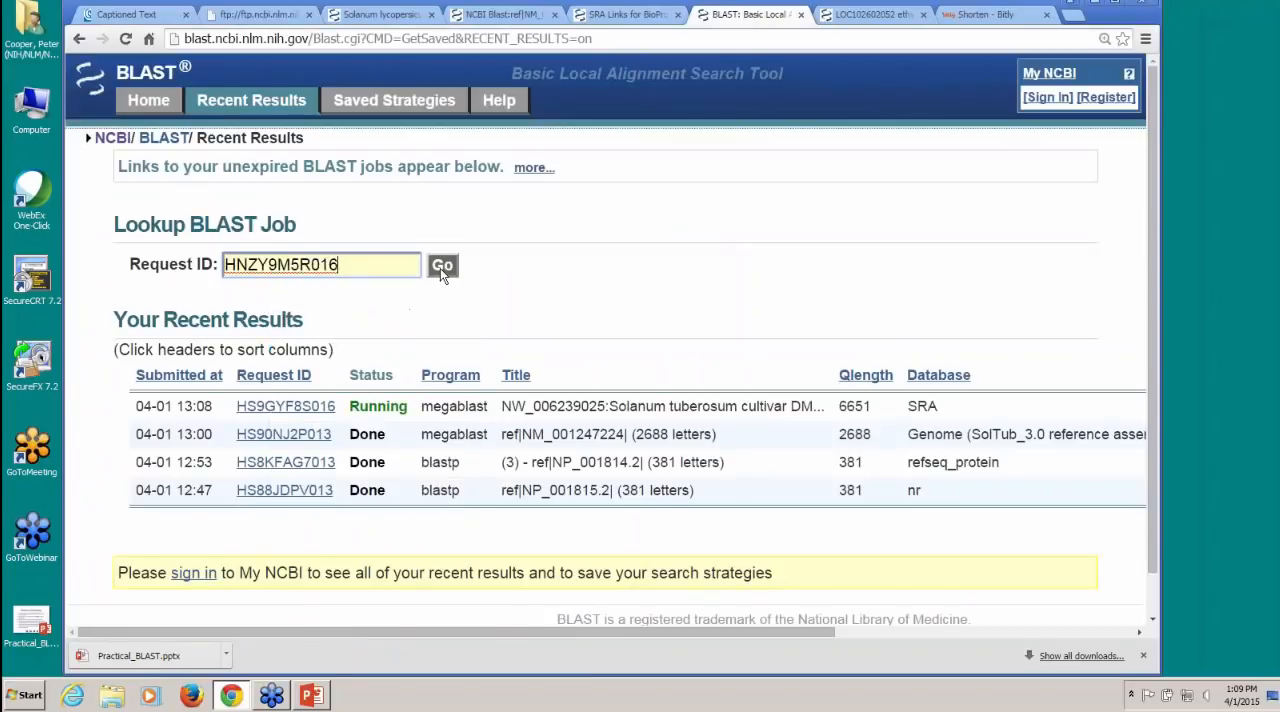
{"action": "left_click", "coordinate": [441, 266]}
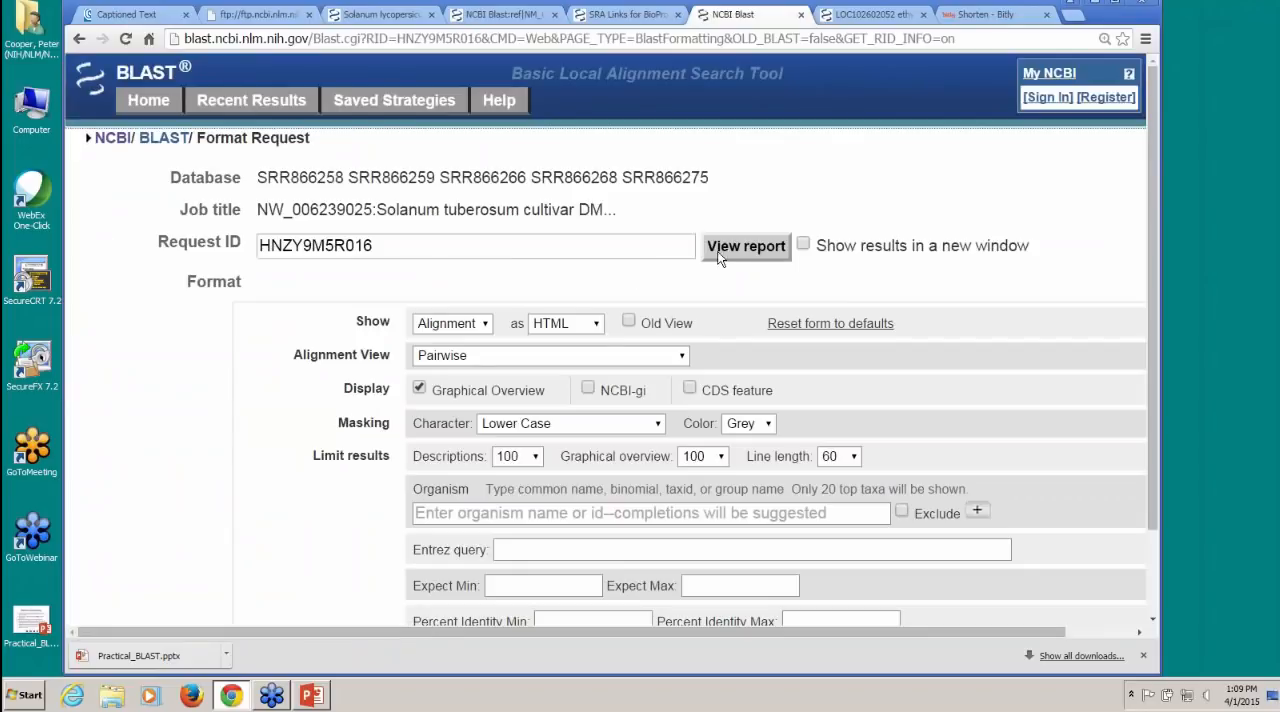
{"action": "left_click", "coordinate": [718, 254]}
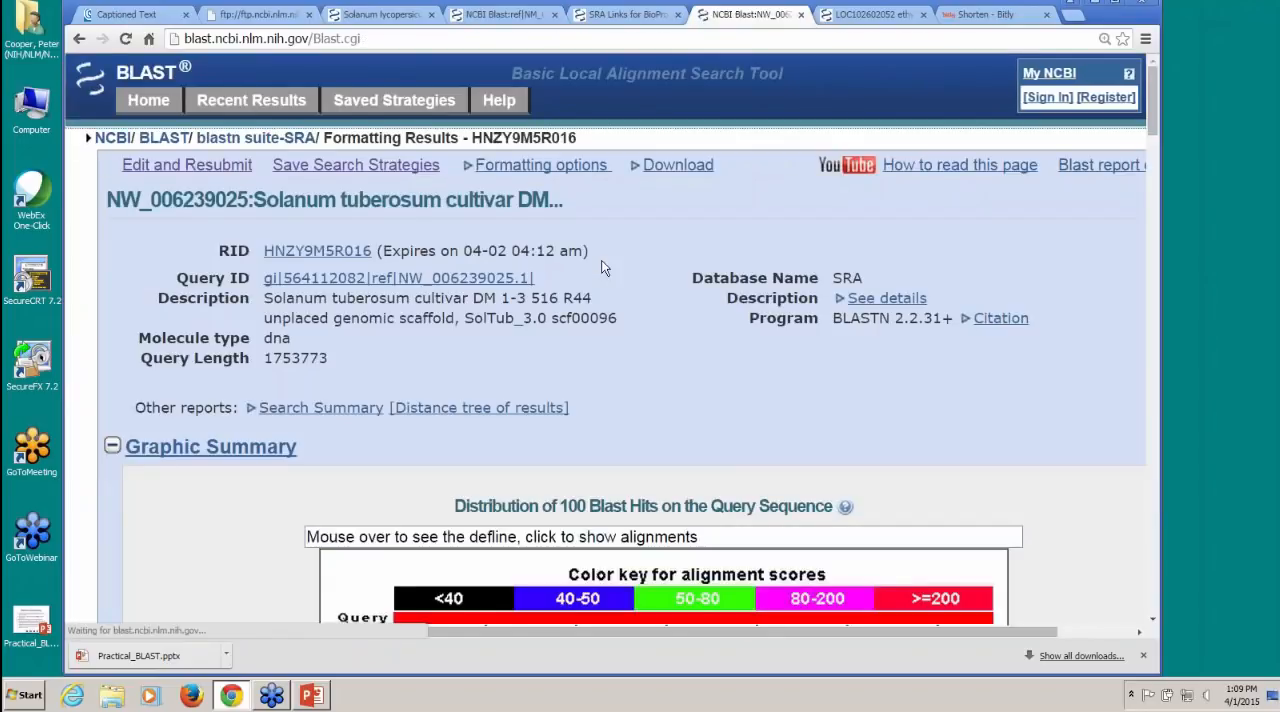
Step: Reformat the SRA BLAST report with the limits for descriptions and graphical overview both set to 1000
{"action": "scroll", "coordinate": [603, 268], "scroll_direction": "down", "scroll_amount": 4}
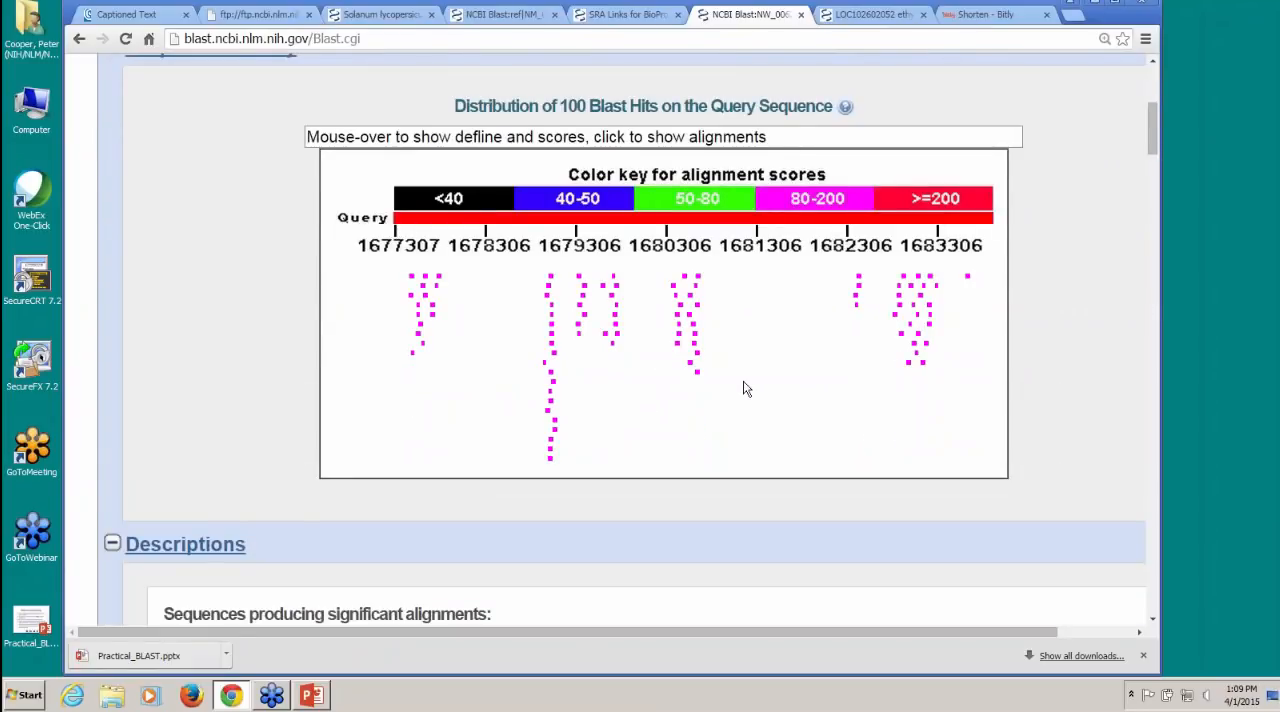
{"action": "scroll", "coordinate": [745, 386], "scroll_direction": "up", "scroll_amount": 1}
{"action": "scroll", "coordinate": [596, 250], "scroll_direction": "up", "scroll_amount": 4}
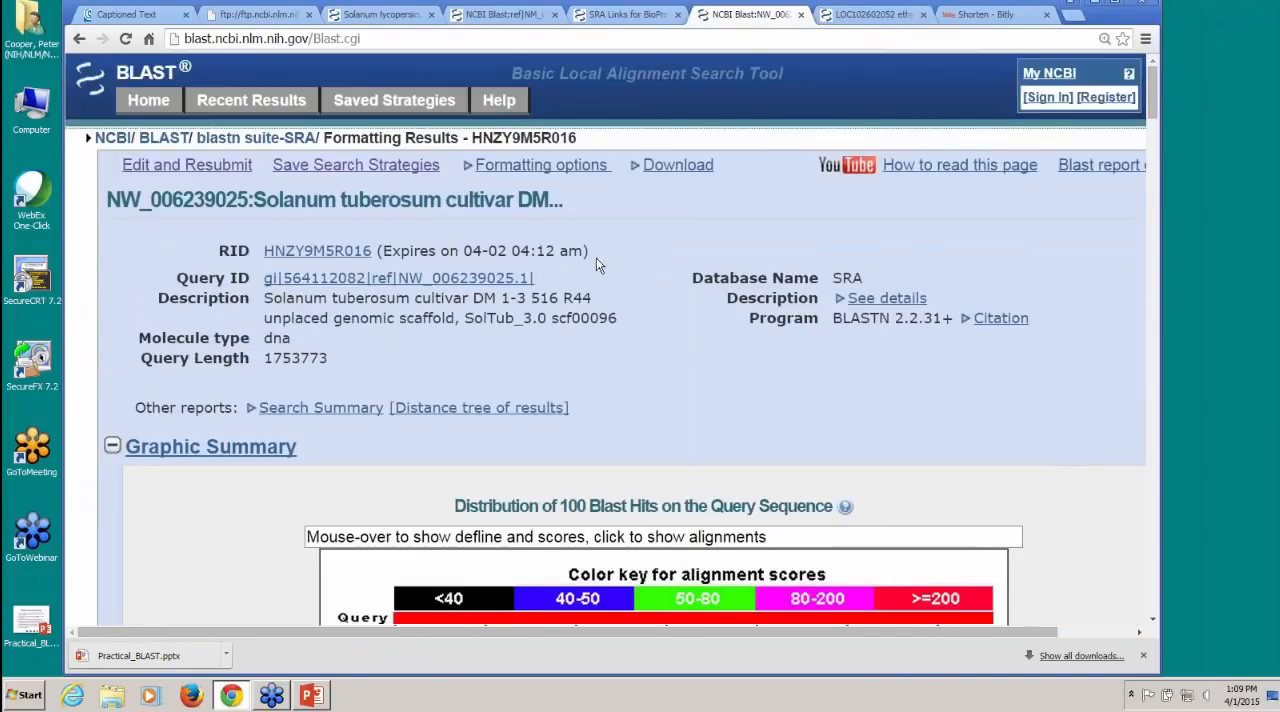
{"action": "left_click", "coordinate": [505, 168]}
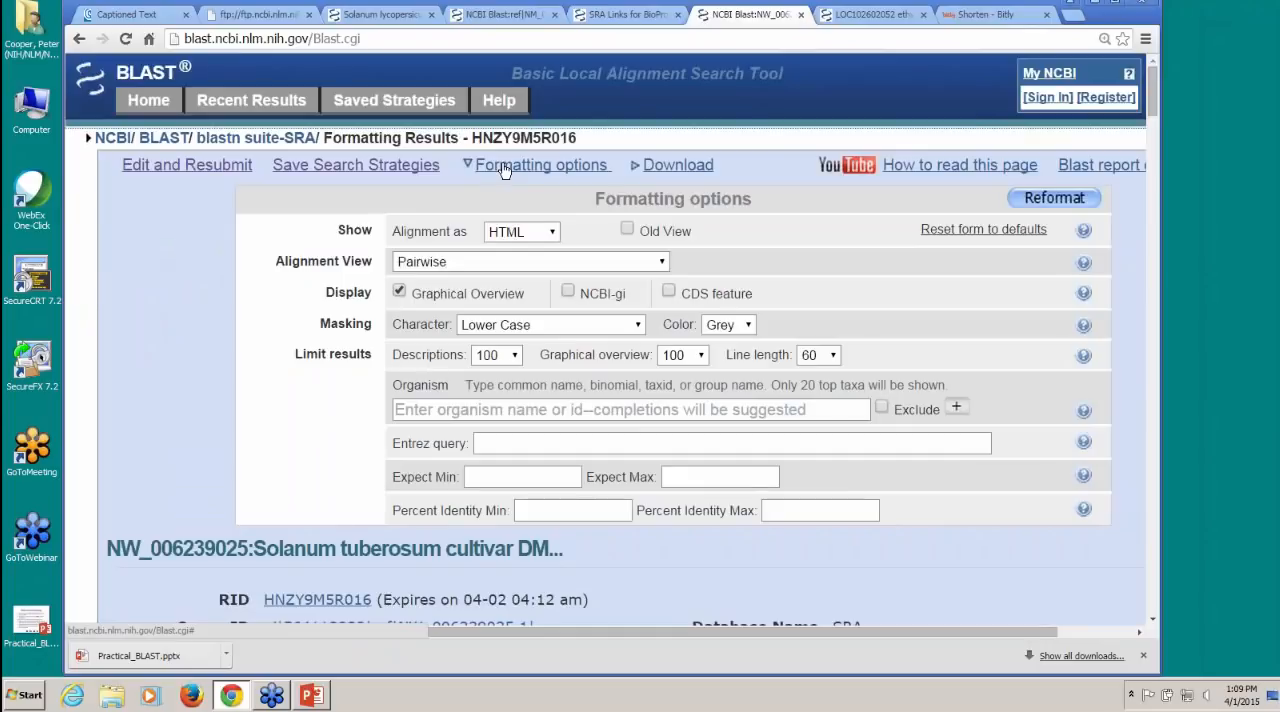
{"action": "left_click", "coordinate": [514, 357]}
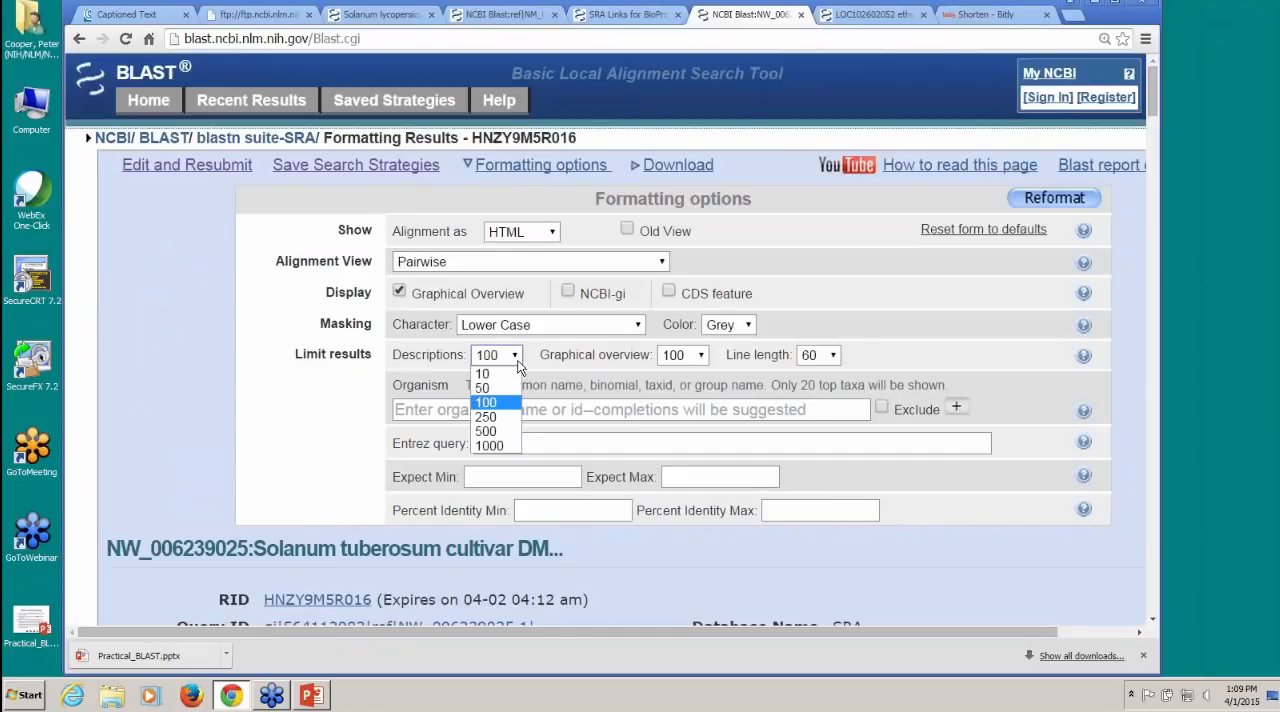
{"action": "left_click", "coordinate": [506, 445]}
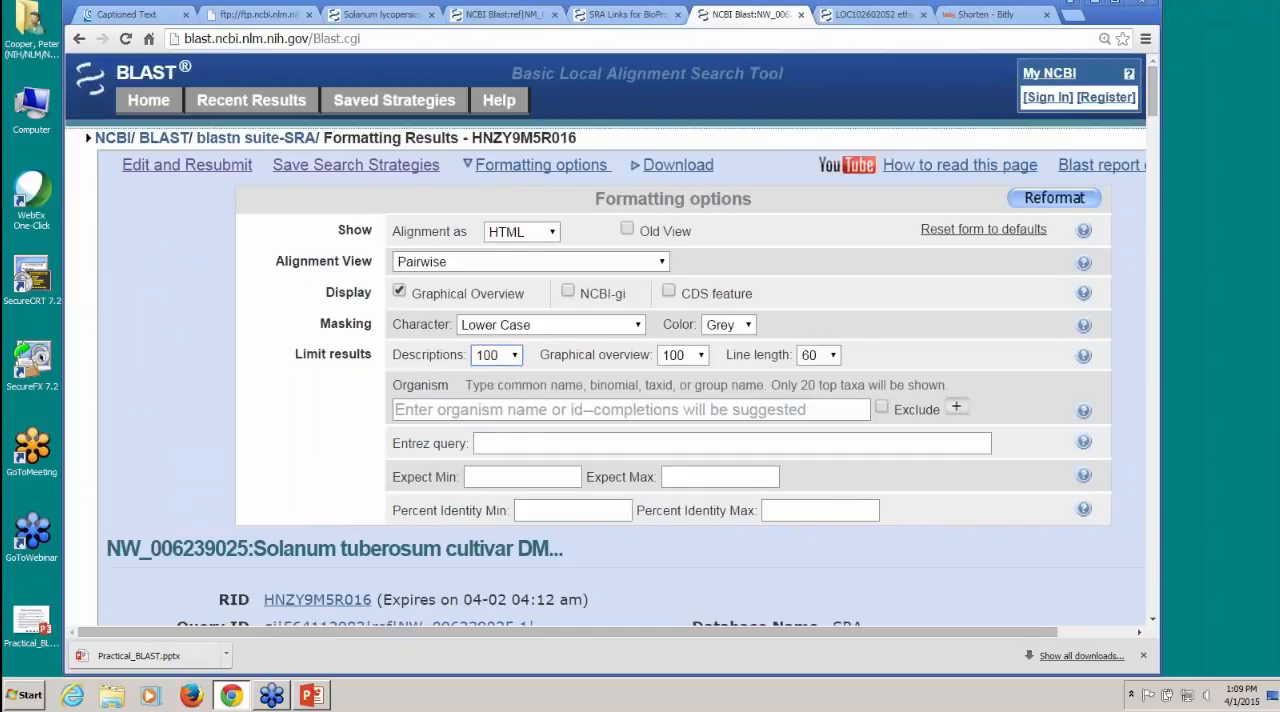
{"action": "left_click", "coordinate": [702, 358]}
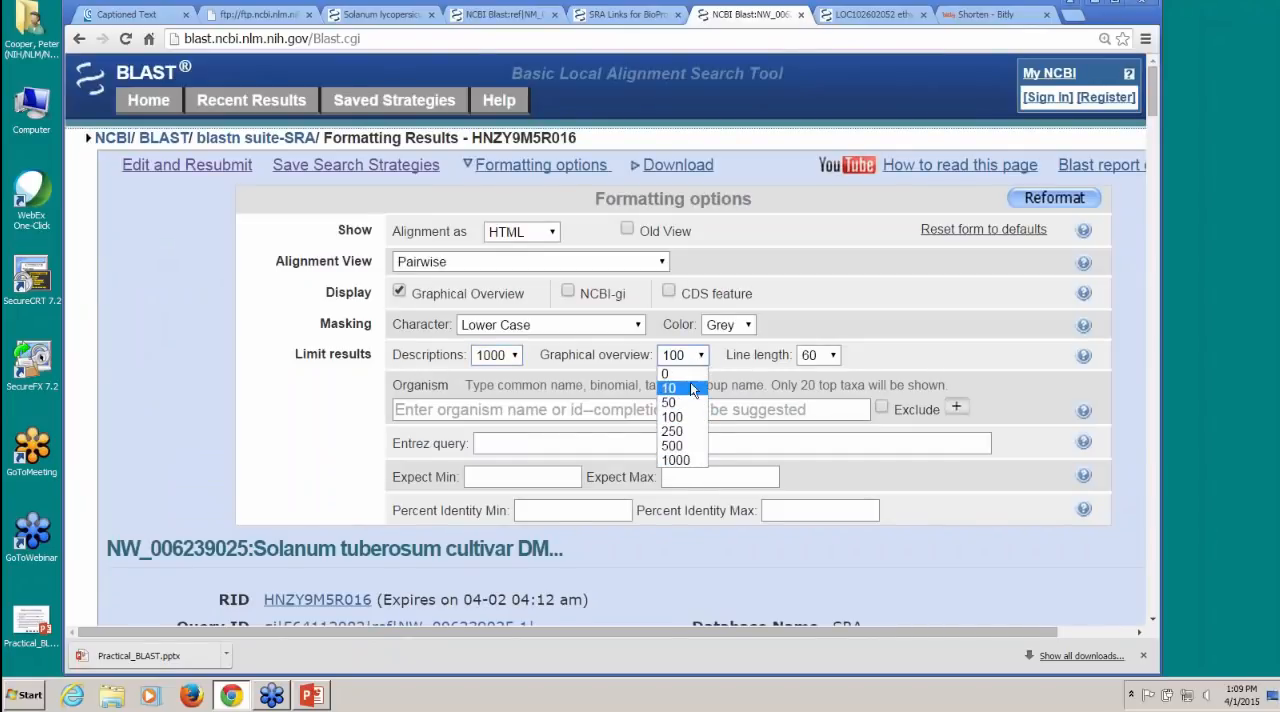
{"action": "left_click", "coordinate": [679, 459]}
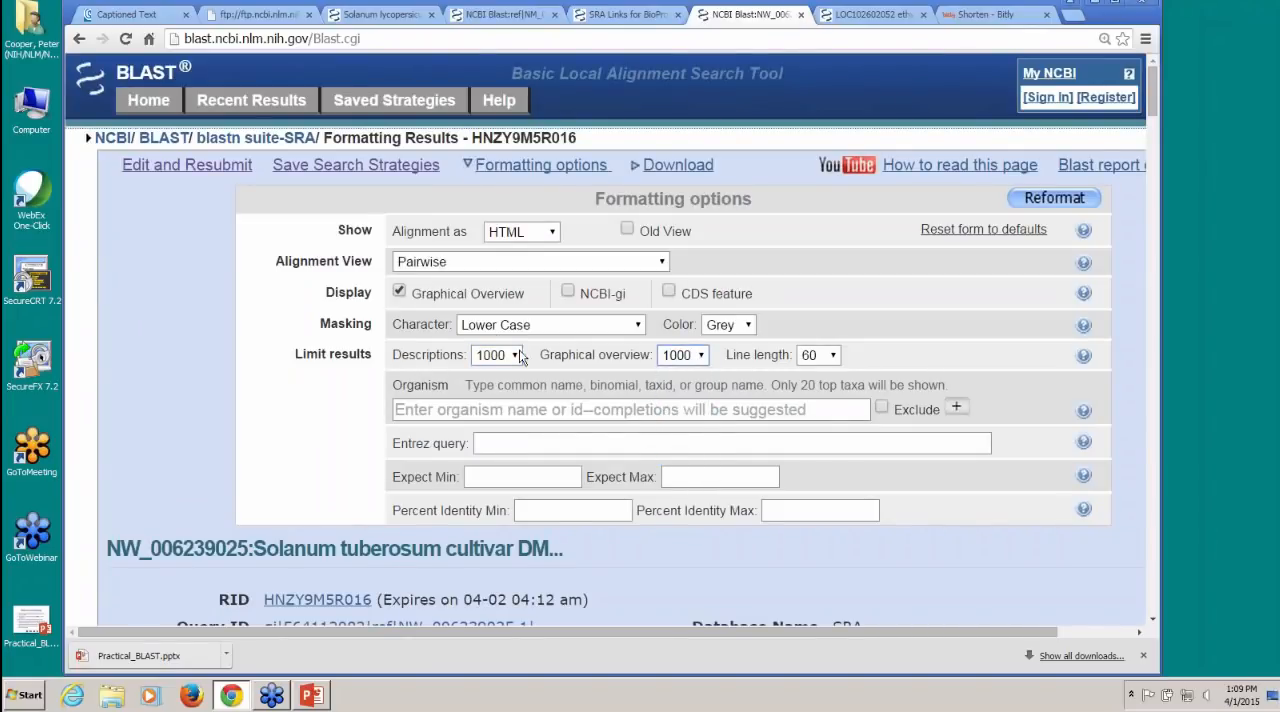
{"action": "left_click", "coordinate": [1068, 199]}
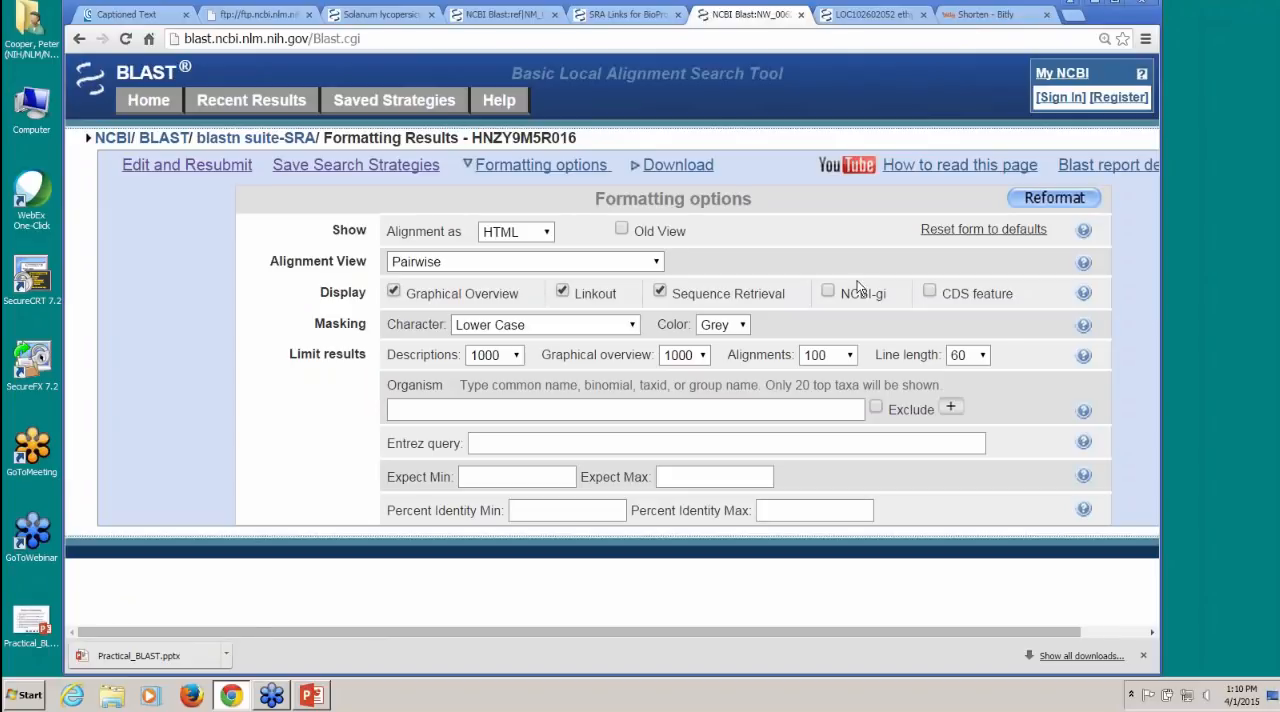
{"action": "left_click", "coordinate": [1058, 200]}
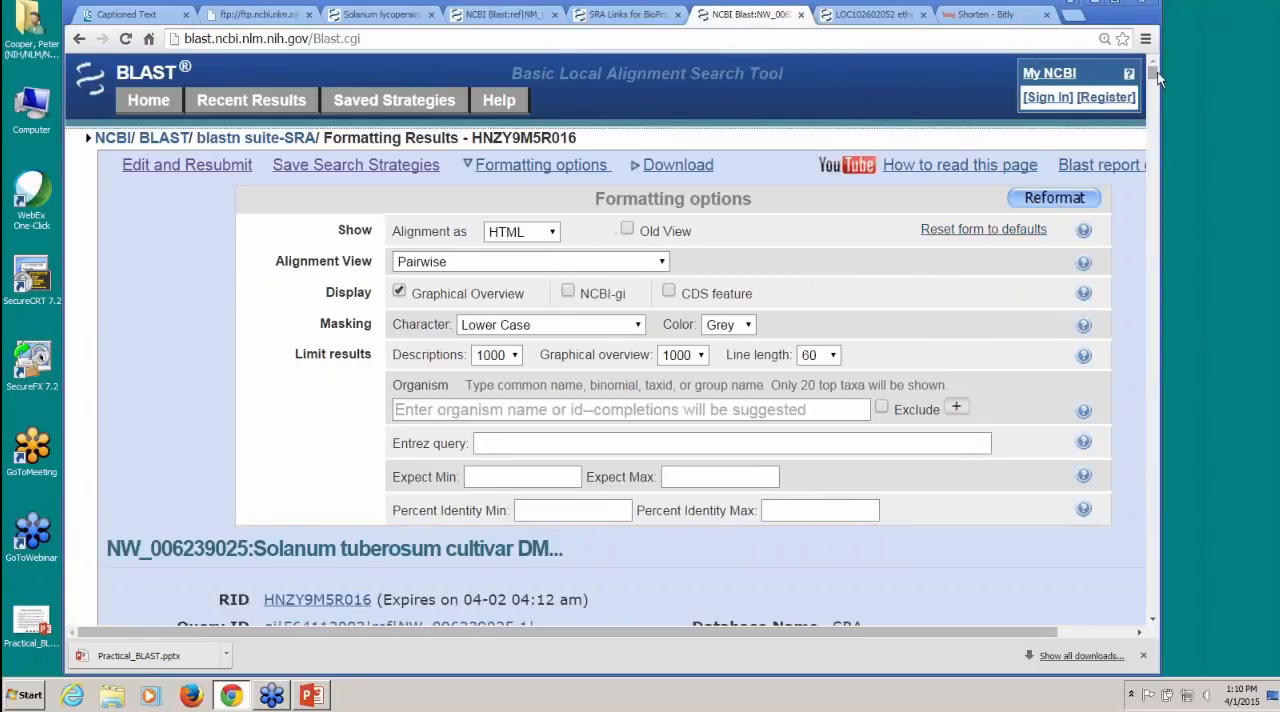
Step: Open the alignment of the first SRX285633 hit and display the reads of its SRA record SRR866275.13685631.2
{"action": "mouse_move", "coordinate": [1154, 70]}
{"action": "left_mouse_down"}
{"action": "mouse_move", "coordinate": [1154, 94]}
{"action": "mouse_move", "coordinate": [1155, 82]}
{"action": "left_mouse_up"}
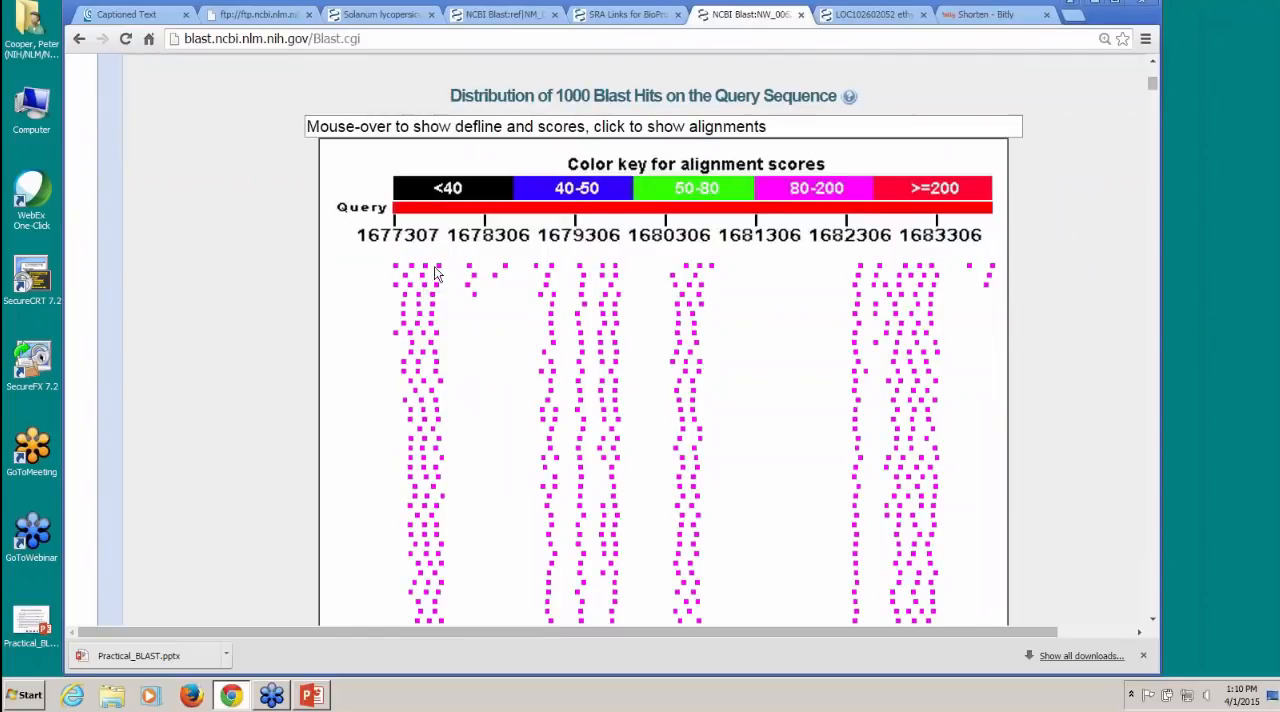
{"action": "mouse_move", "coordinate": [893, 272]}
{"action": "scroll", "coordinate": [840, 330], "scroll_direction": "down", "scroll_amount": 5}
{"action": "scroll", "coordinate": [838, 330], "scroll_direction": "down", "scroll_amount": 6}
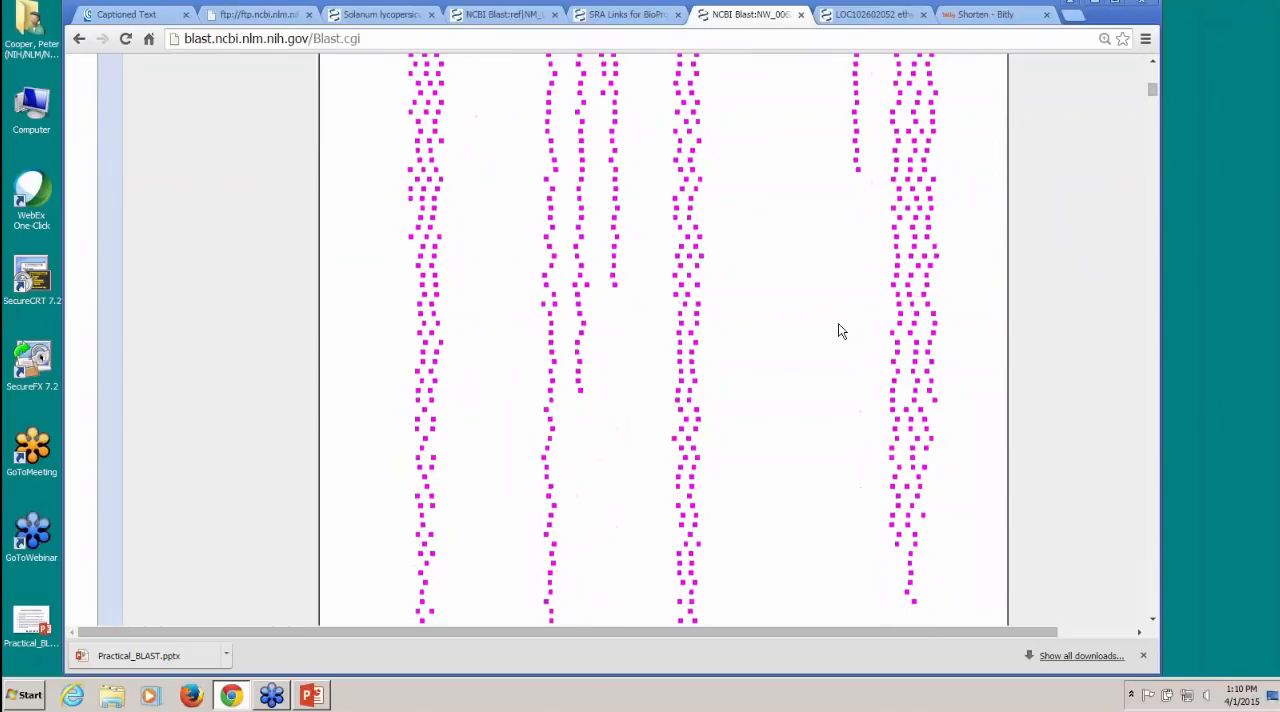
{"action": "scroll", "coordinate": [838, 331], "scroll_direction": "down", "scroll_amount": 1}
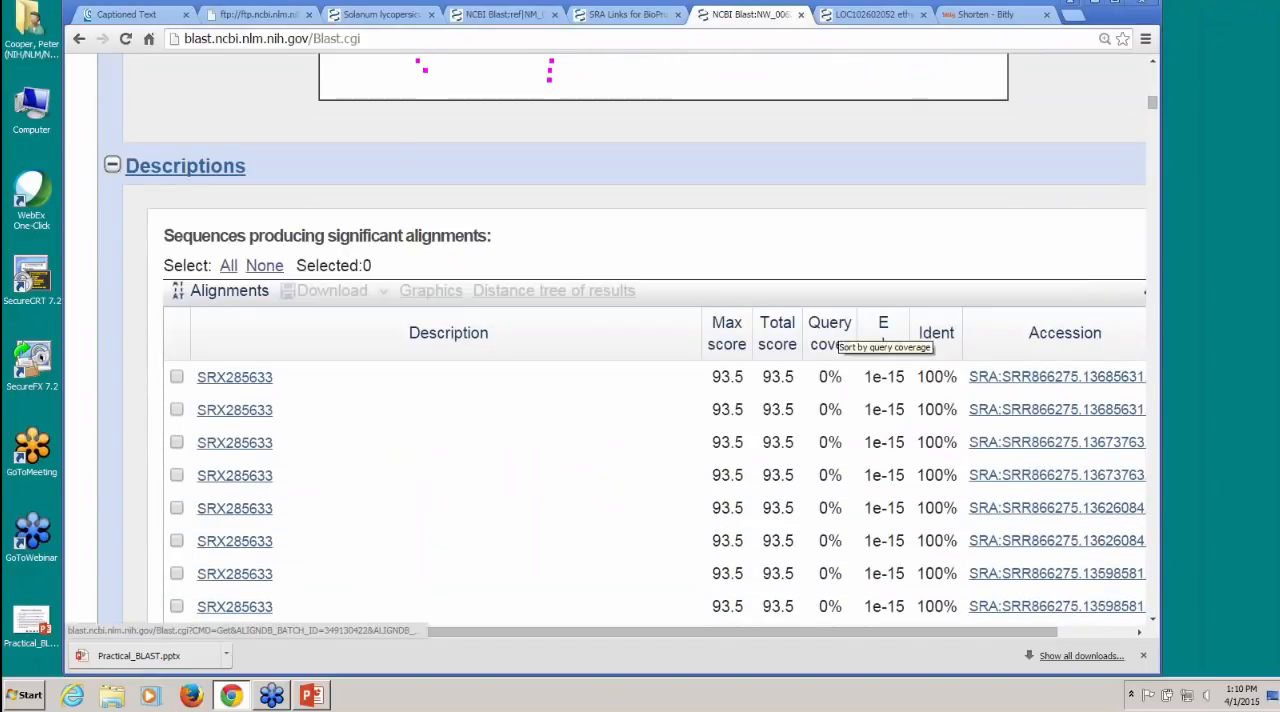
{"action": "left_click", "coordinate": [246, 385]}
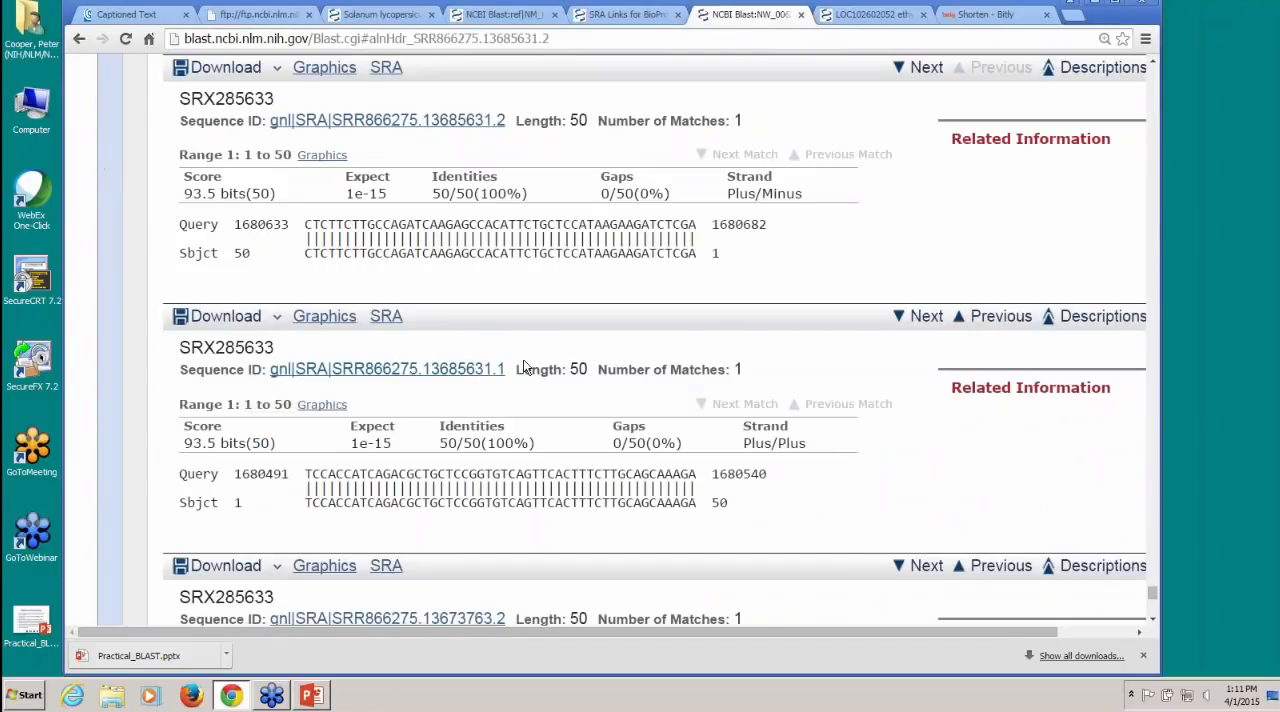
{"action": "left_click", "coordinate": [413, 128]}
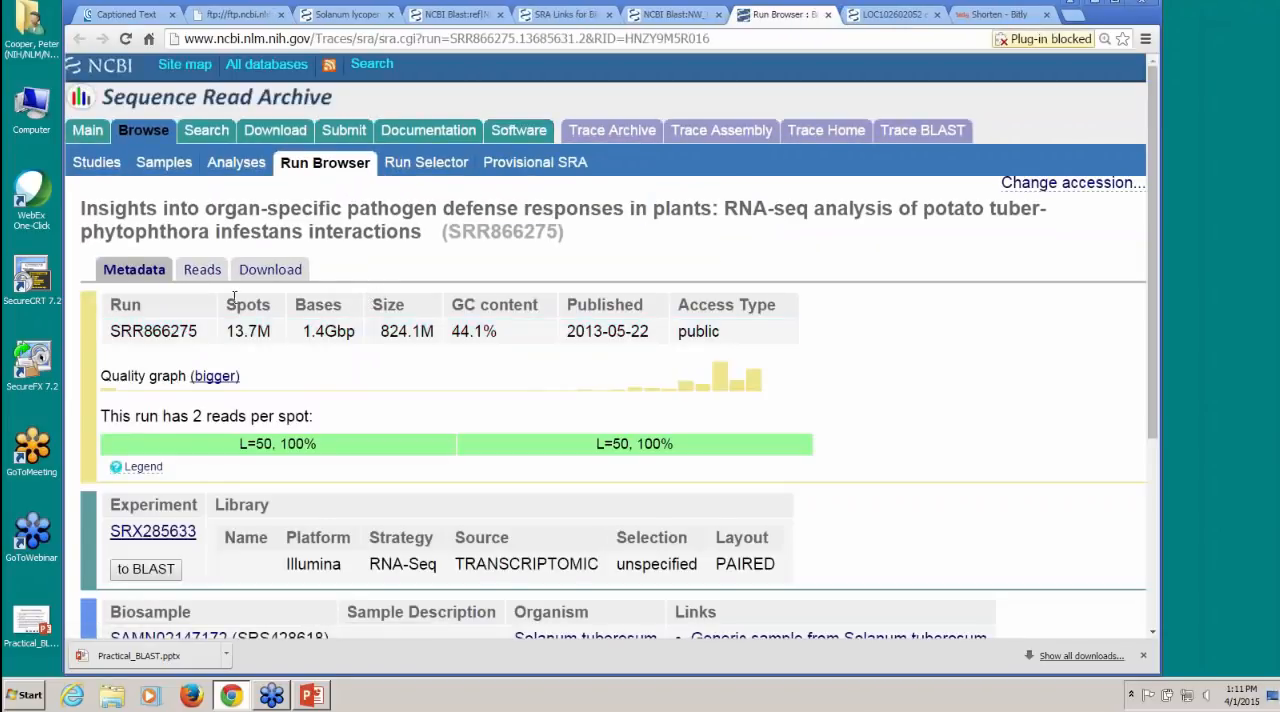
{"action": "left_click", "coordinate": [201, 270]}
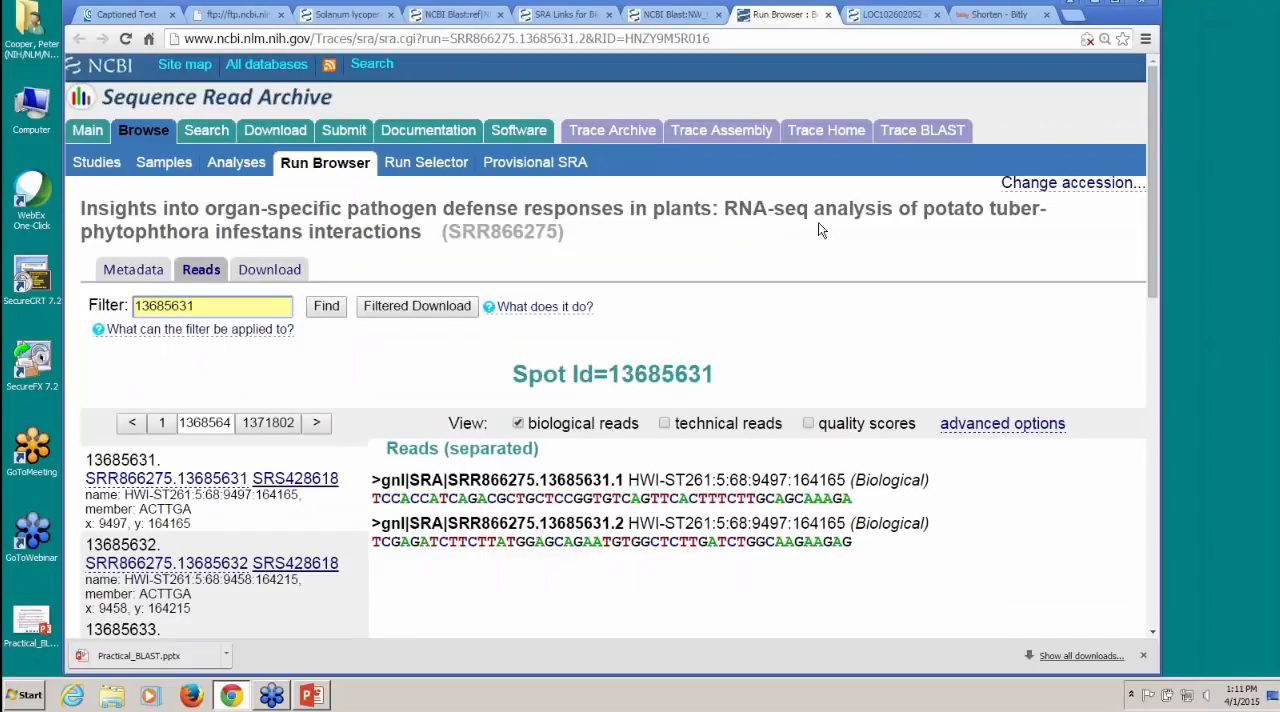
Step: Close the SRA run, BLAST report and tomato sequence pages, and go from the potato Gene record to the NCBI home page
{"action": "left_click", "coordinate": [828, 14]}
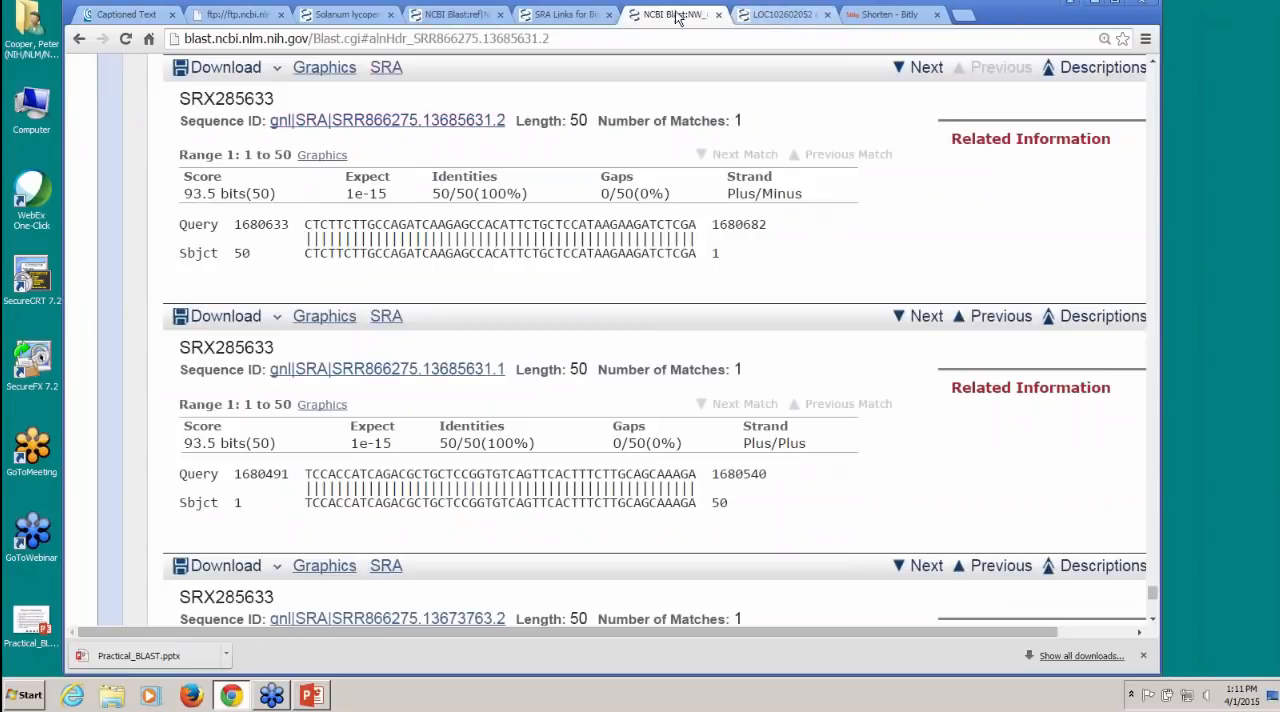
{"action": "left_click", "coordinate": [718, 14]}
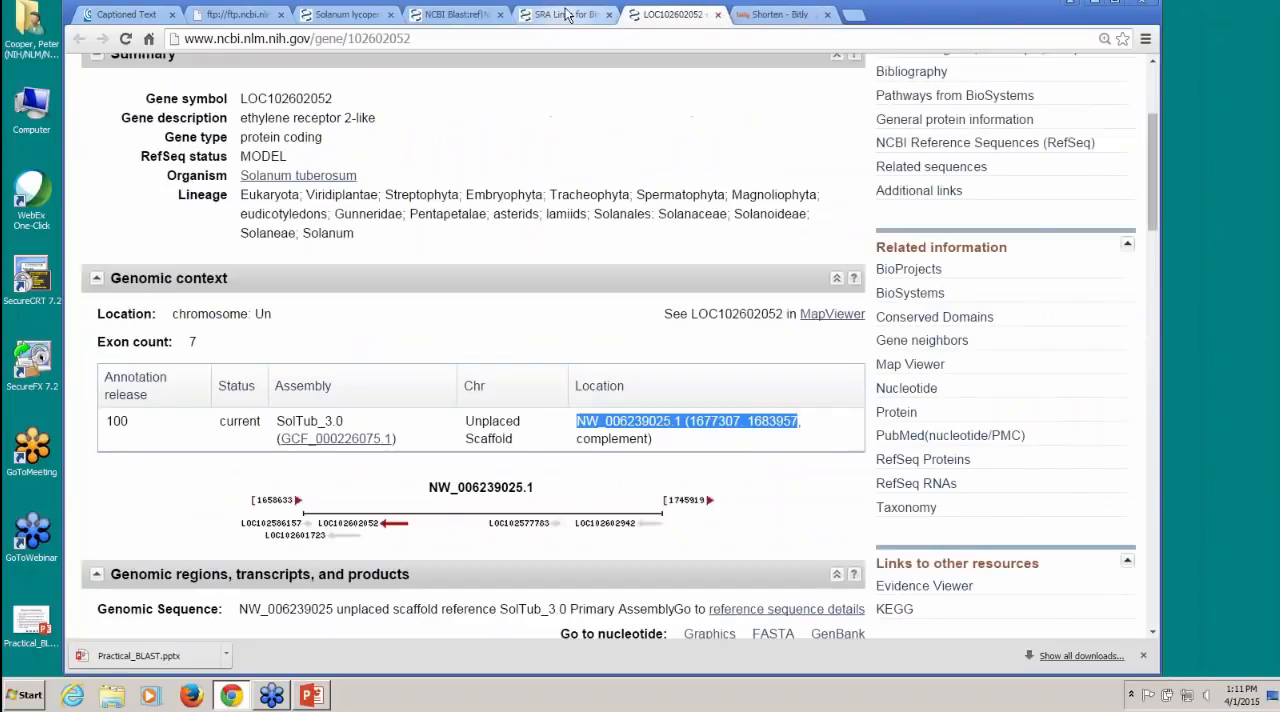
{"action": "scroll", "coordinate": [603, 150], "scroll_direction": "up", "scroll_amount": 3}
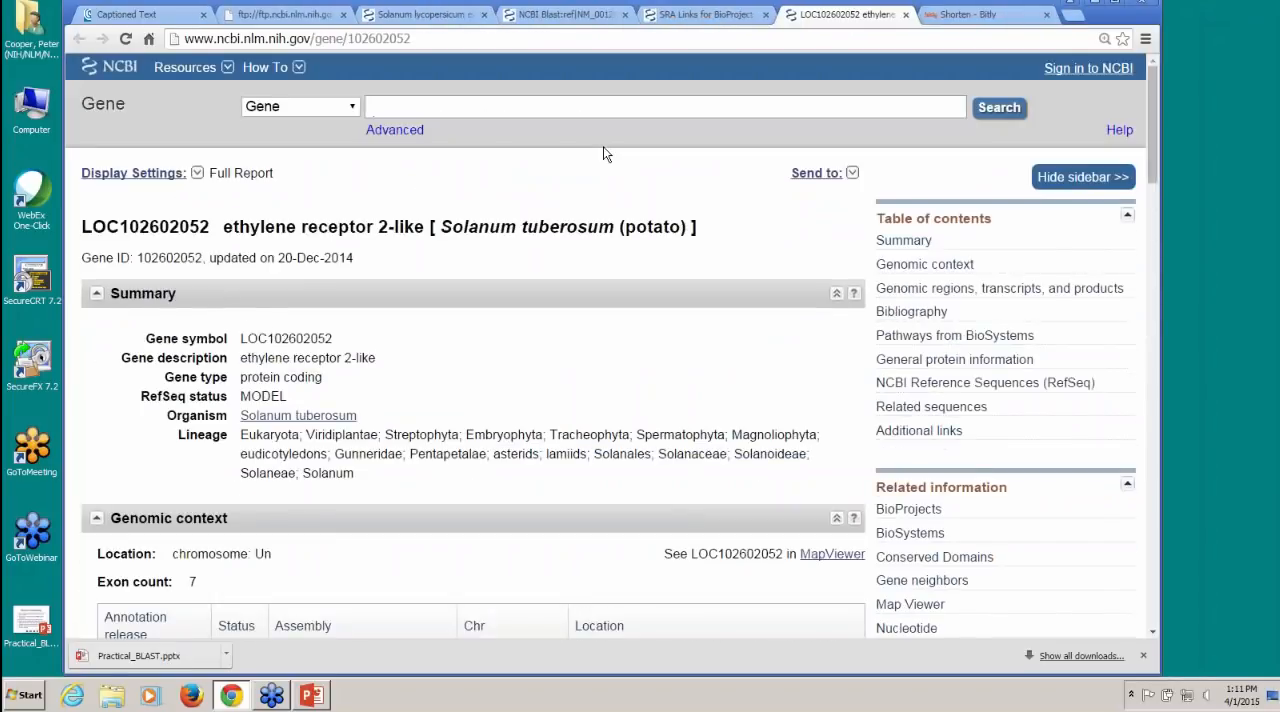
{"action": "left_click", "coordinate": [112, 70]}
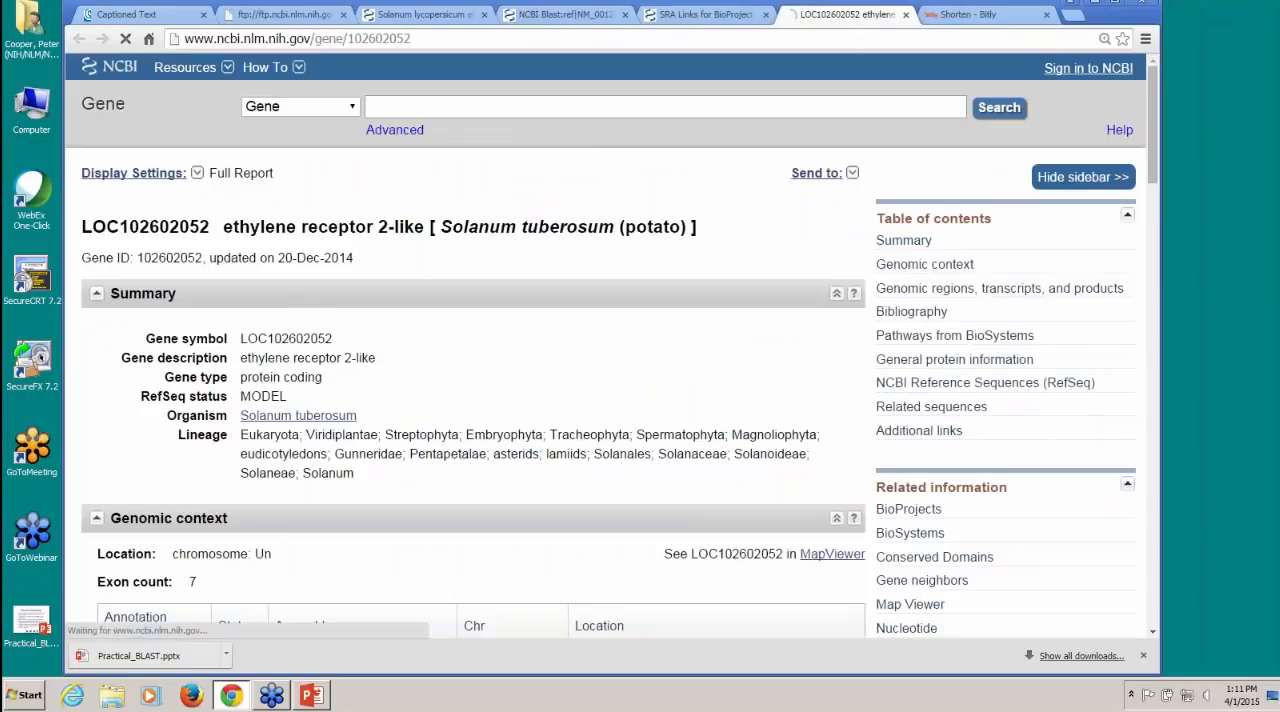
{"action": "left_click", "coordinate": [485, 14]}
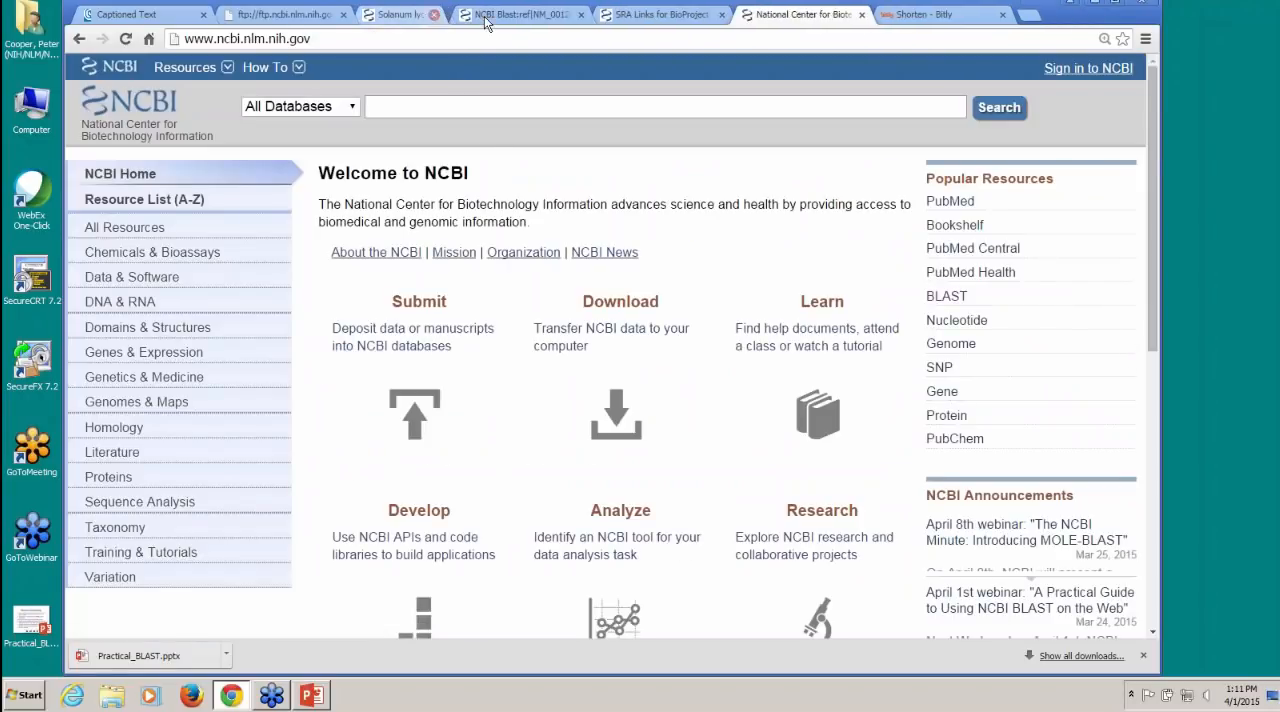
{"action": "left_click", "coordinate": [485, 15]}
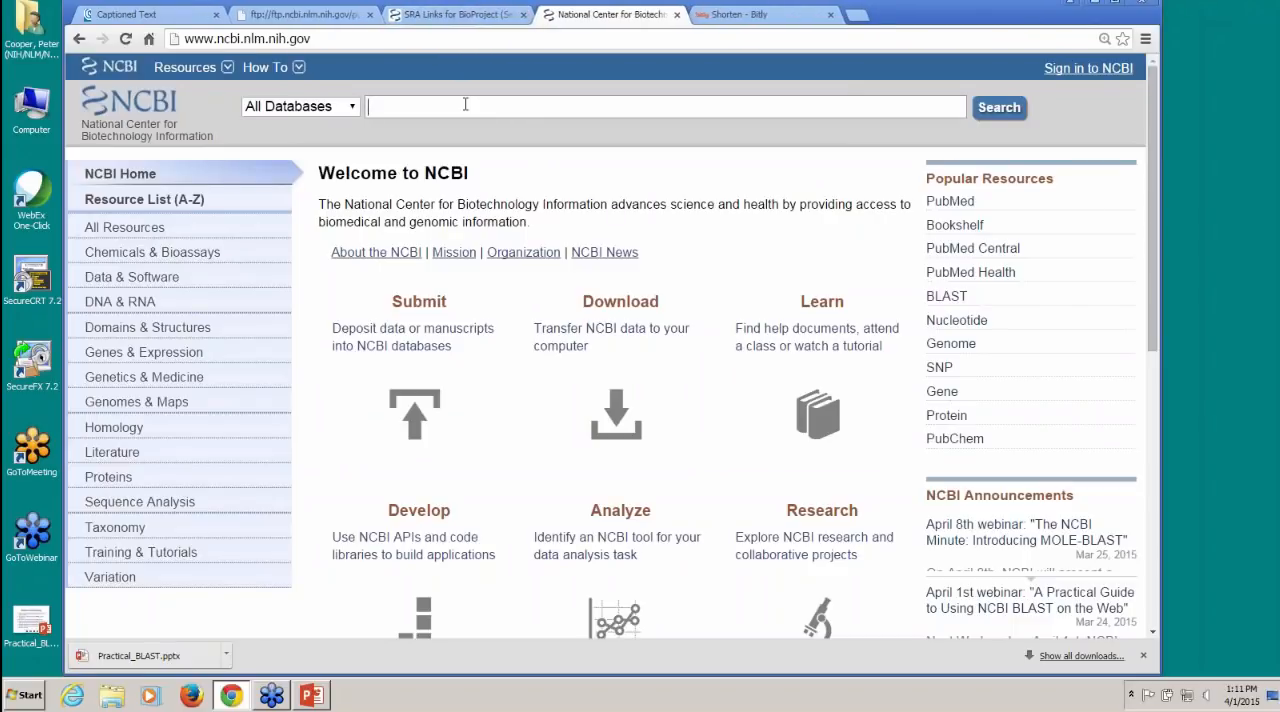
Step: Search the Nucleotide database for BRCA1 and open its genomic reference sequence record
{"action": "type", "text": "BRCA1"}
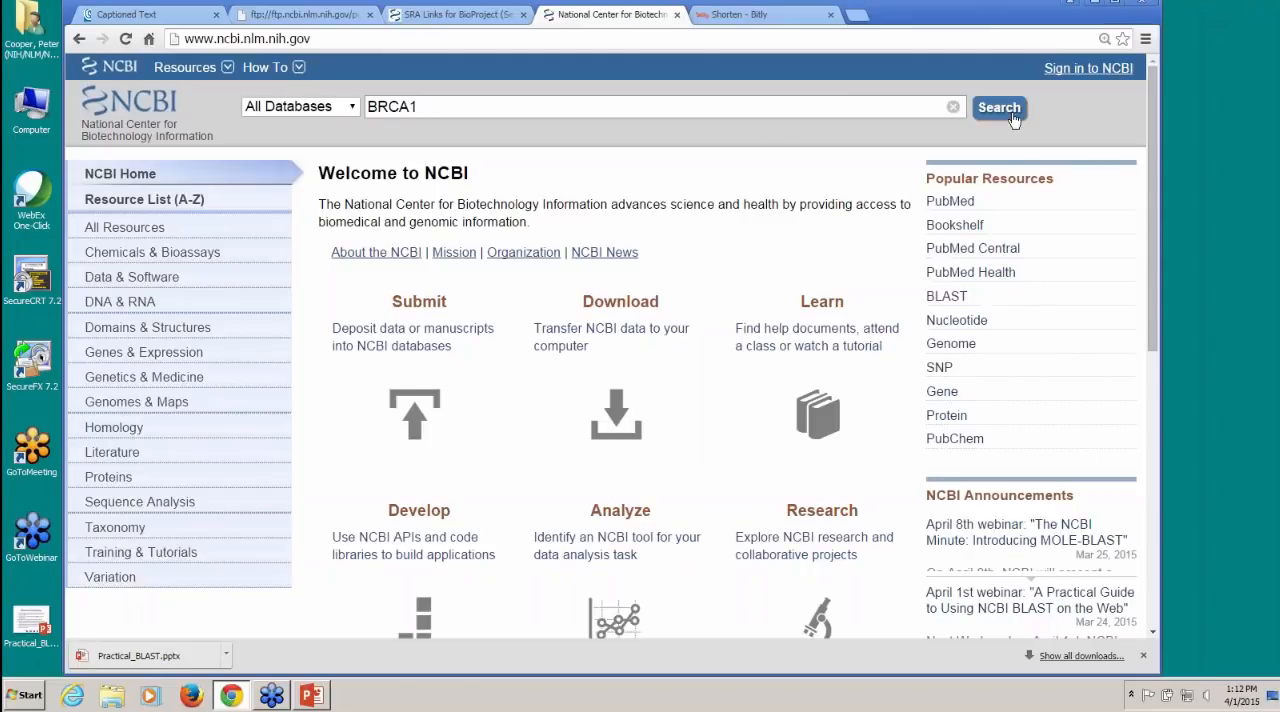
{"action": "left_click", "coordinate": [353, 108]}
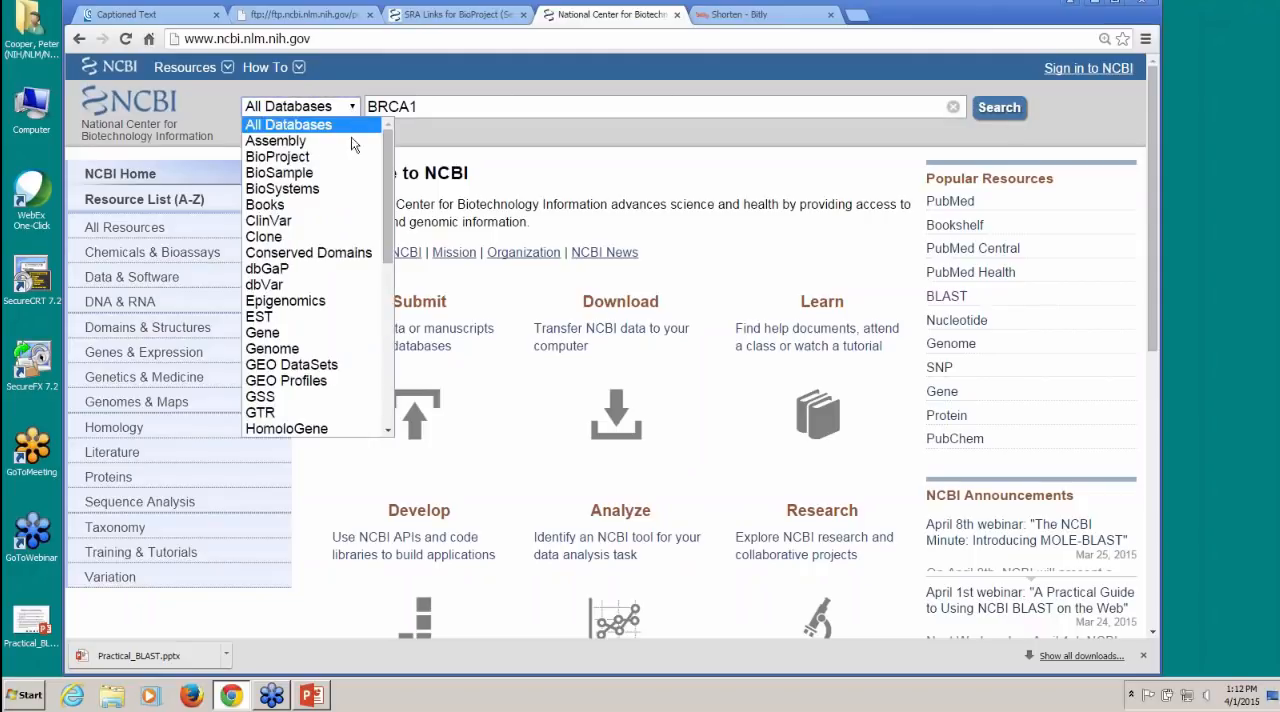
{"action": "left_click_drag", "start_coordinate": [383, 197], "coordinate": [384, 255]}
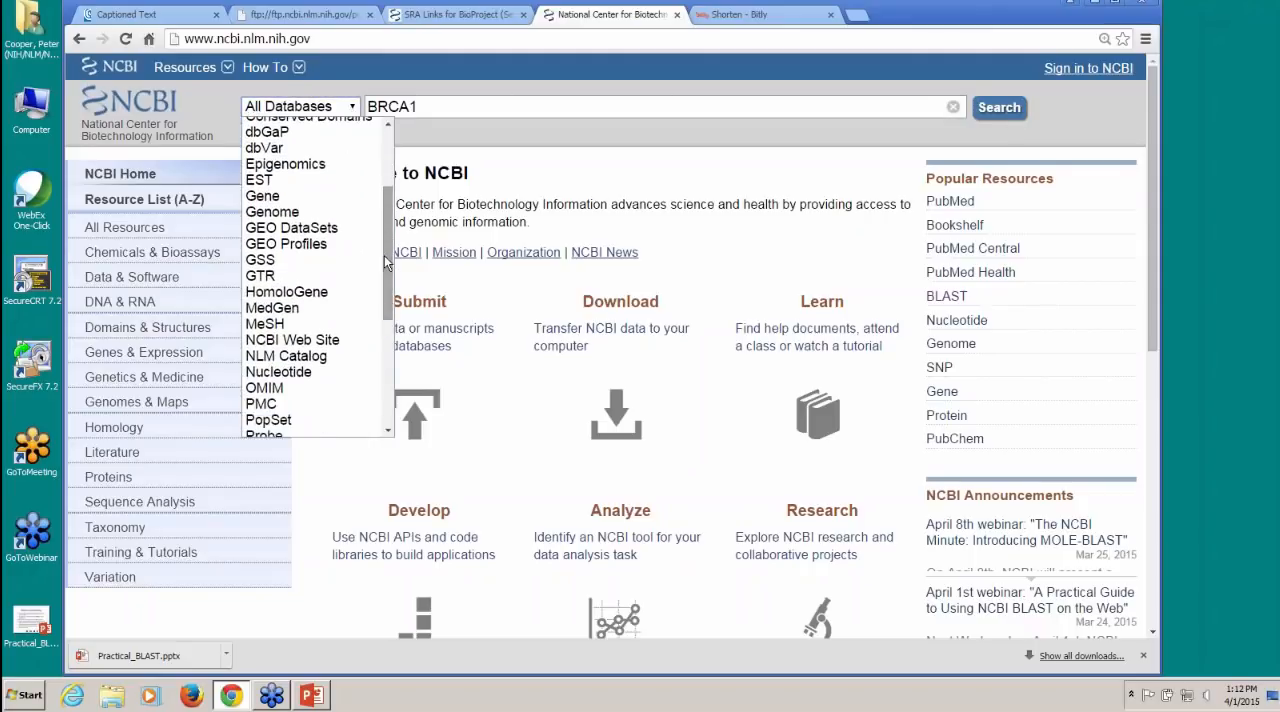
{"action": "left_click", "coordinate": [313, 373]}
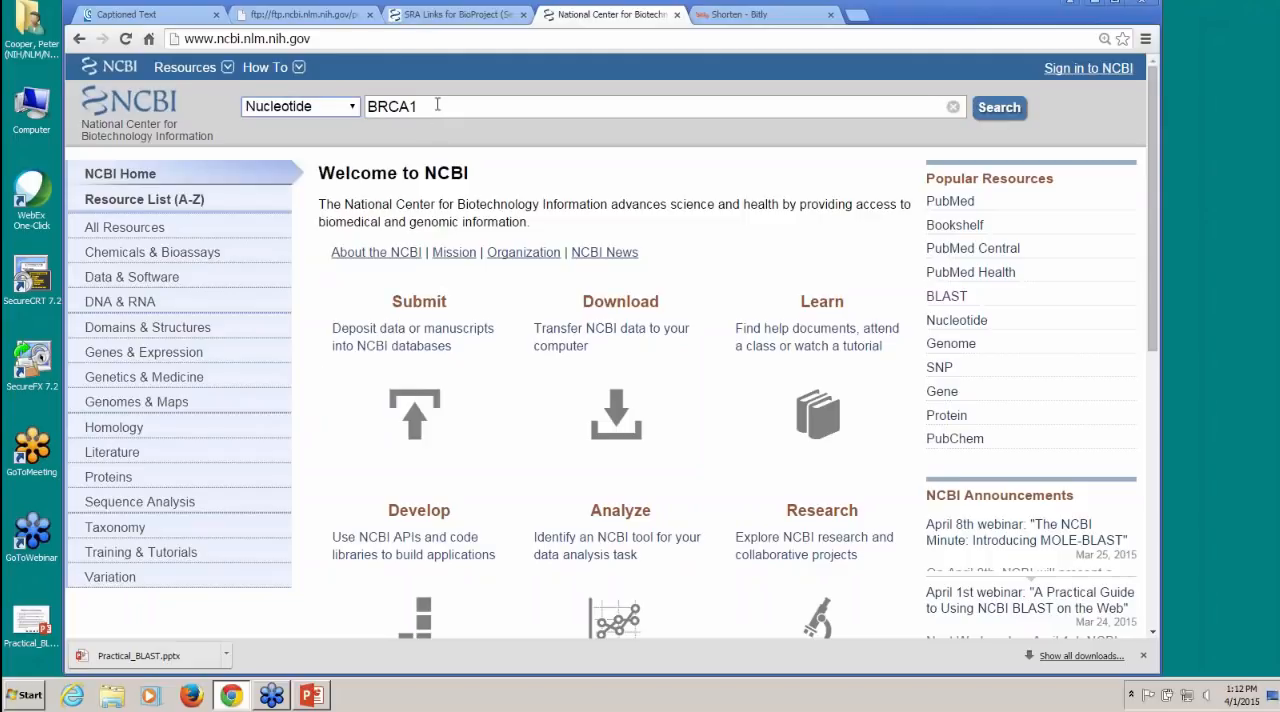
{"action": "left_click", "coordinate": [999, 108]}
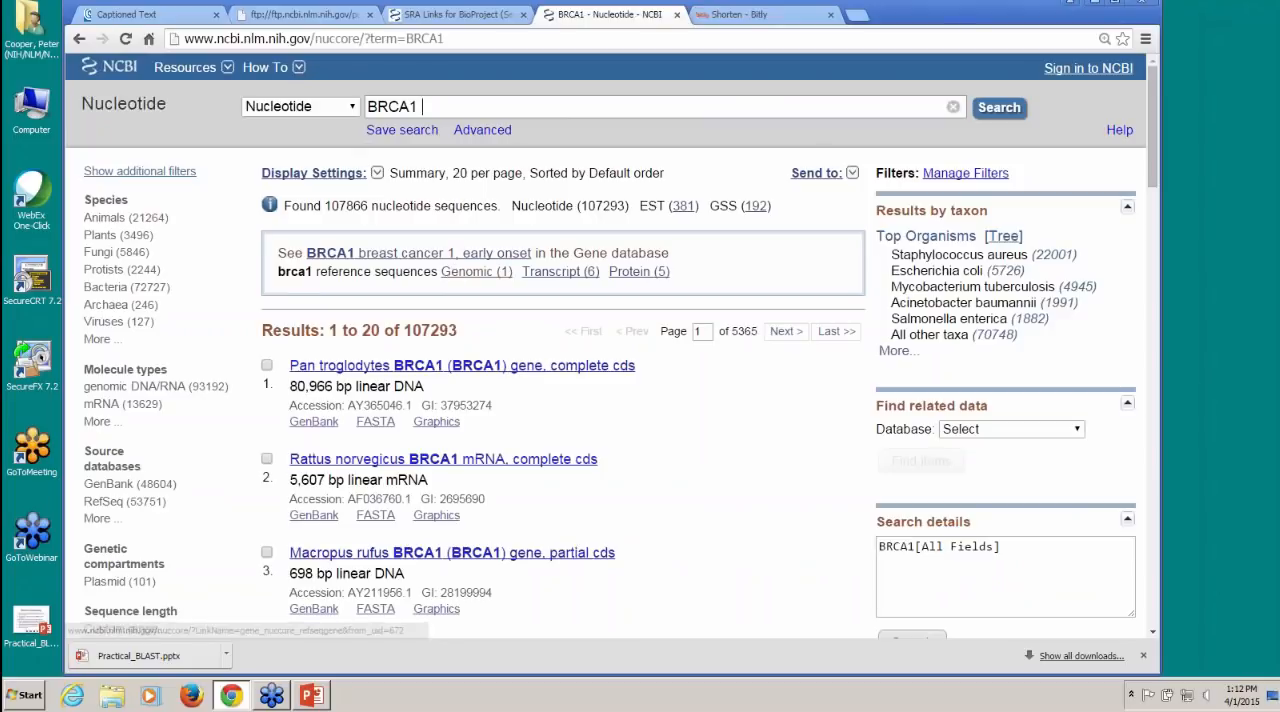
{"action": "left_click", "coordinate": [488, 278]}
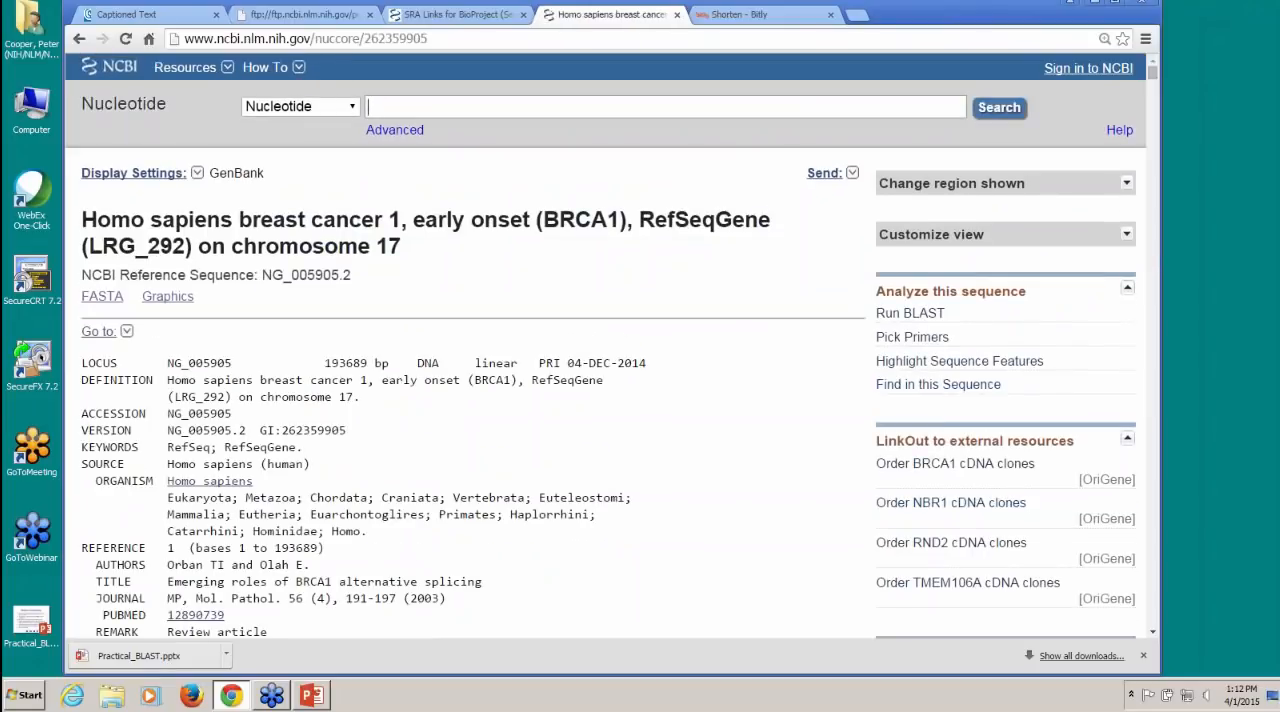
Step: Highlight the sequence features of the BRCA1 RefSeqGene record and switch the highlighted feature type to exon
{"action": "scroll", "coordinate": [677, 292], "scroll_direction": "down", "scroll_amount": 2}
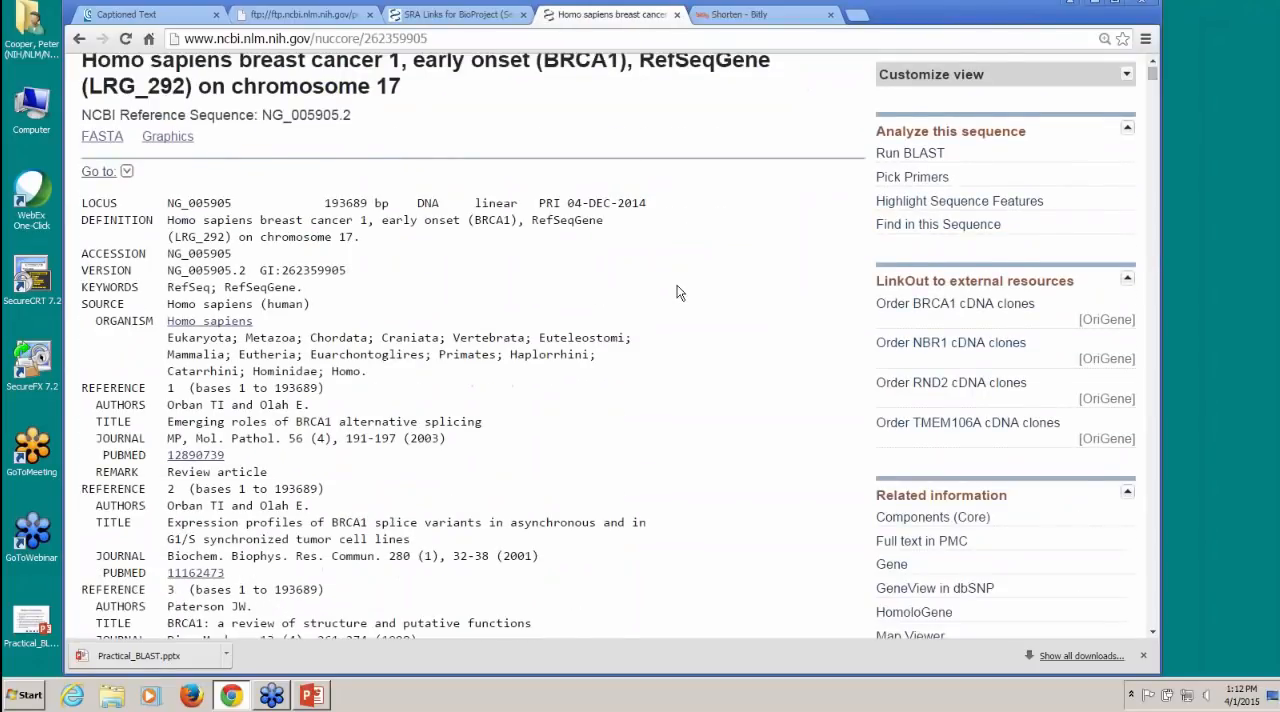
{"action": "scroll", "coordinate": [677, 292], "scroll_direction": "down", "scroll_amount": 1}
{"action": "scroll", "coordinate": [677, 292], "scroll_direction": "up", "scroll_amount": 2}
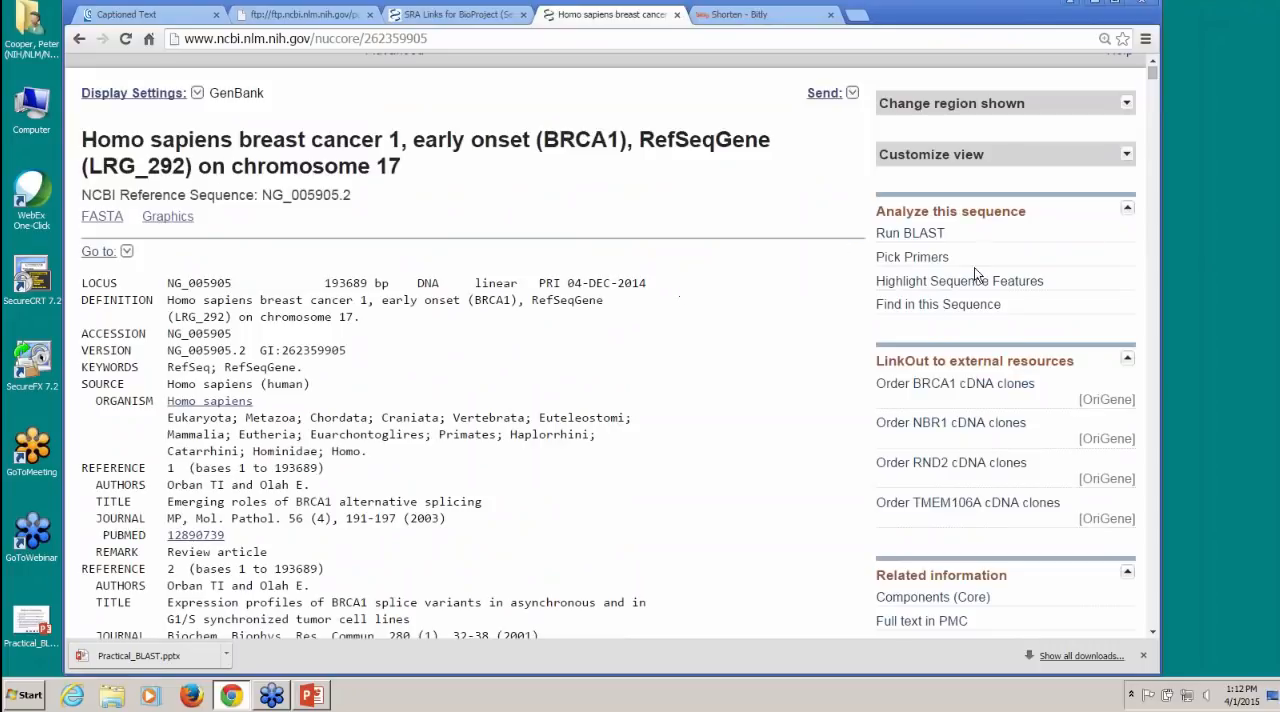
{"action": "mouse_move", "coordinate": [955, 286]}
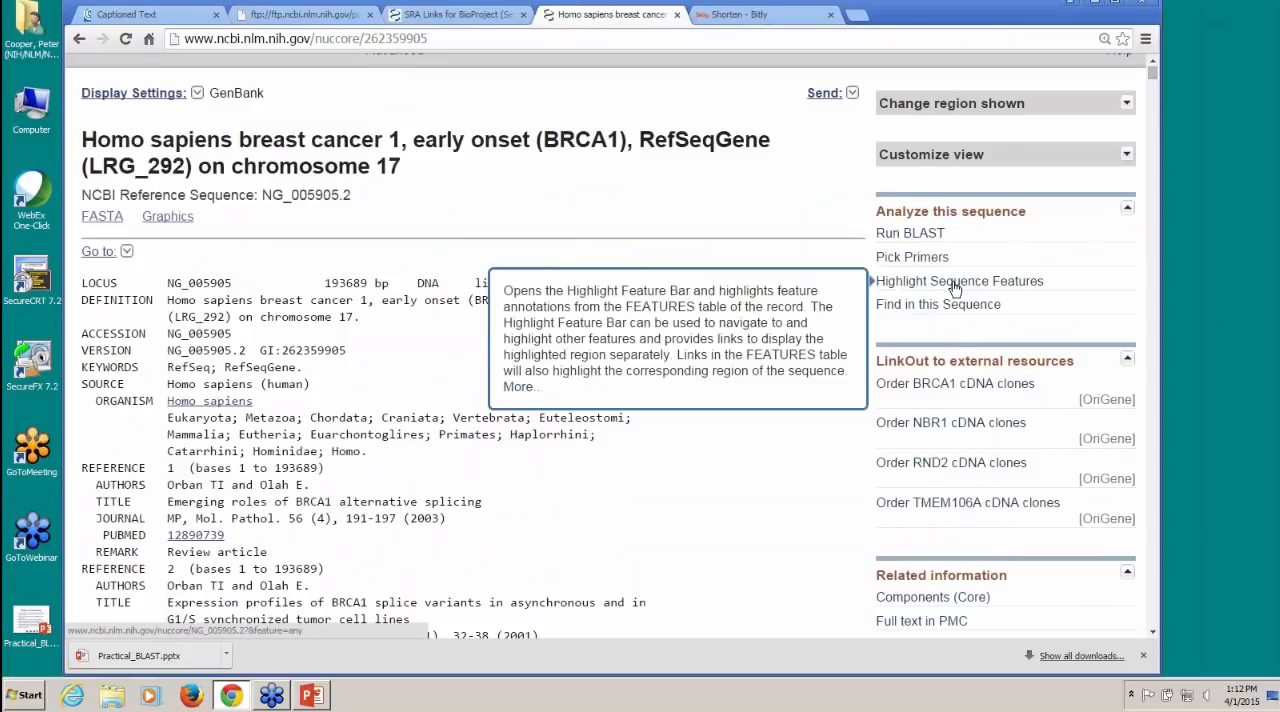
{"action": "left_click", "coordinate": [955, 284]}
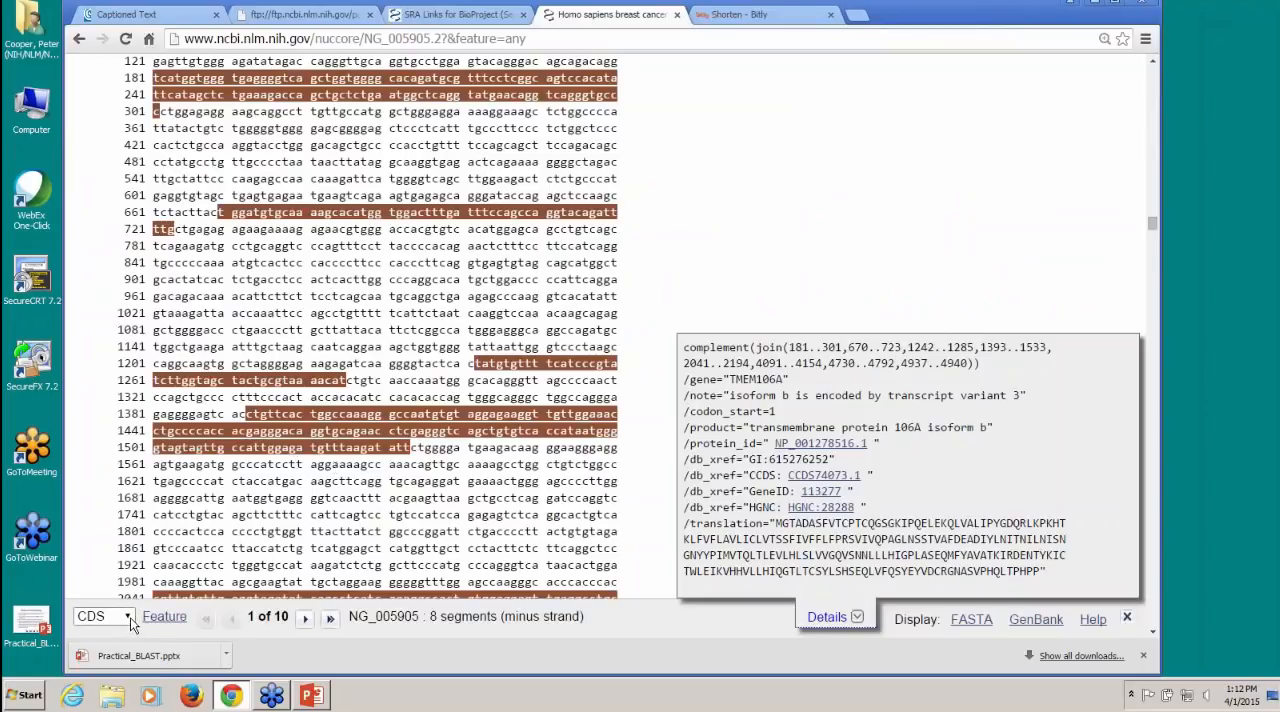
{"action": "left_click", "coordinate": [130, 617]}
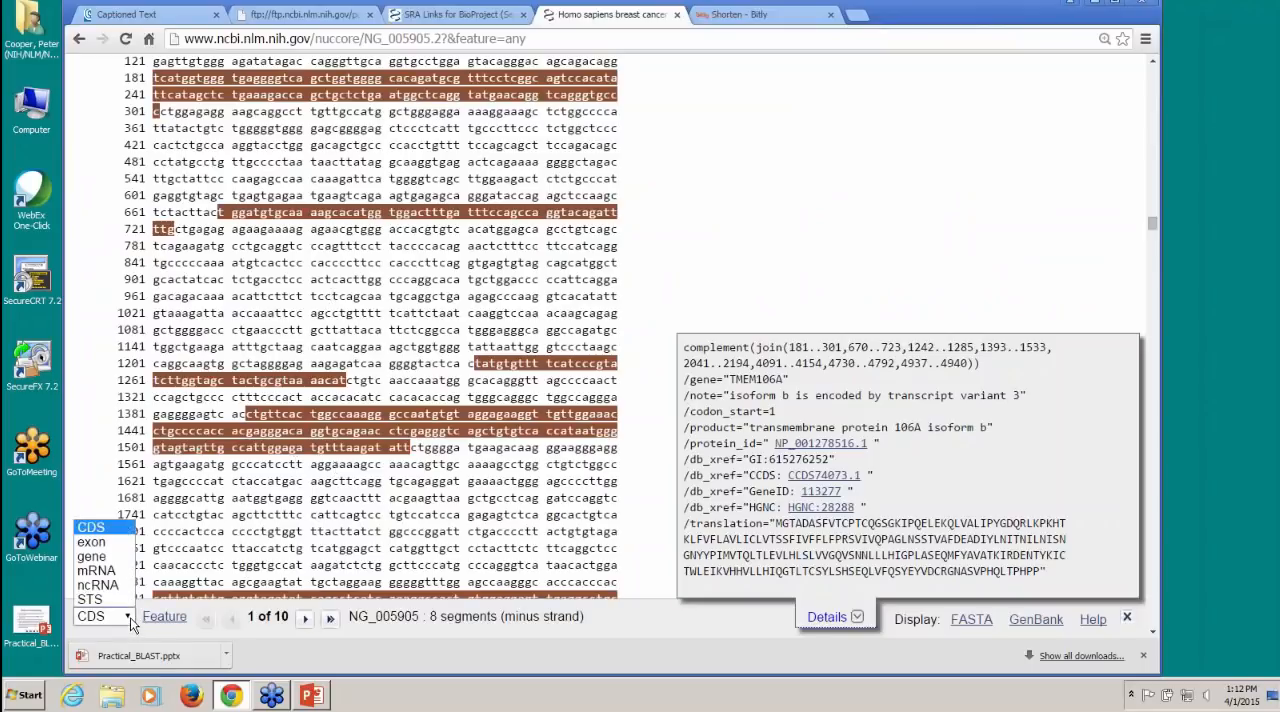
{"action": "left_click", "coordinate": [107, 545]}
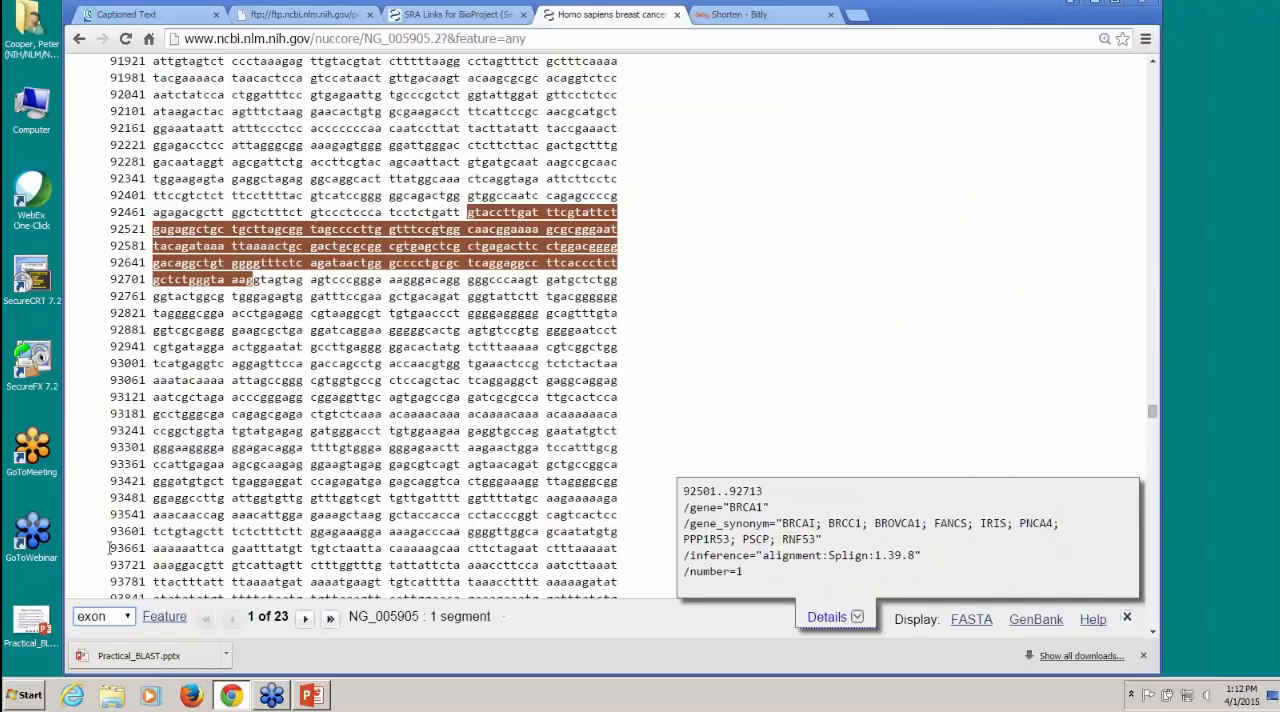
Step: Advance through the highlighted BRCA1 exons to exon 15
{"action": "left_click", "coordinate": [305, 618]}
{"action": "left_click", "coordinate": [305, 618]}
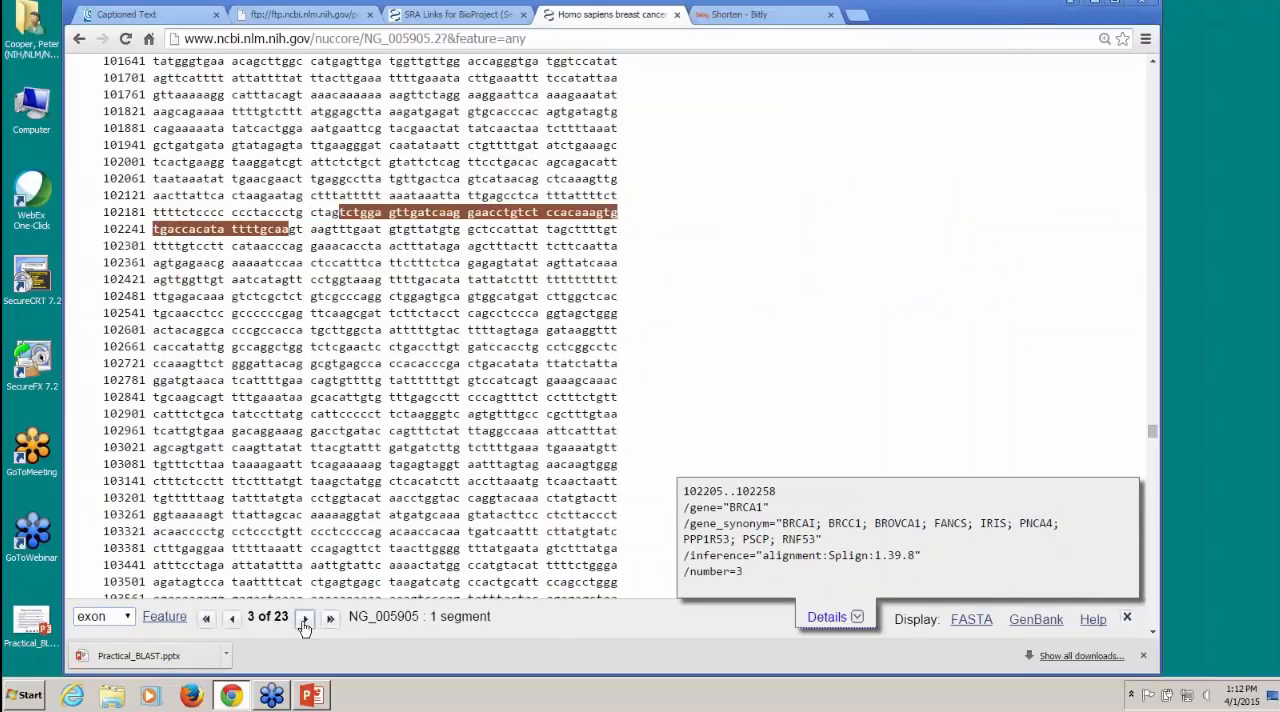
{"action": "left_click", "coordinate": [305, 618]}
{"action": "left_click", "coordinate": [305, 618]}
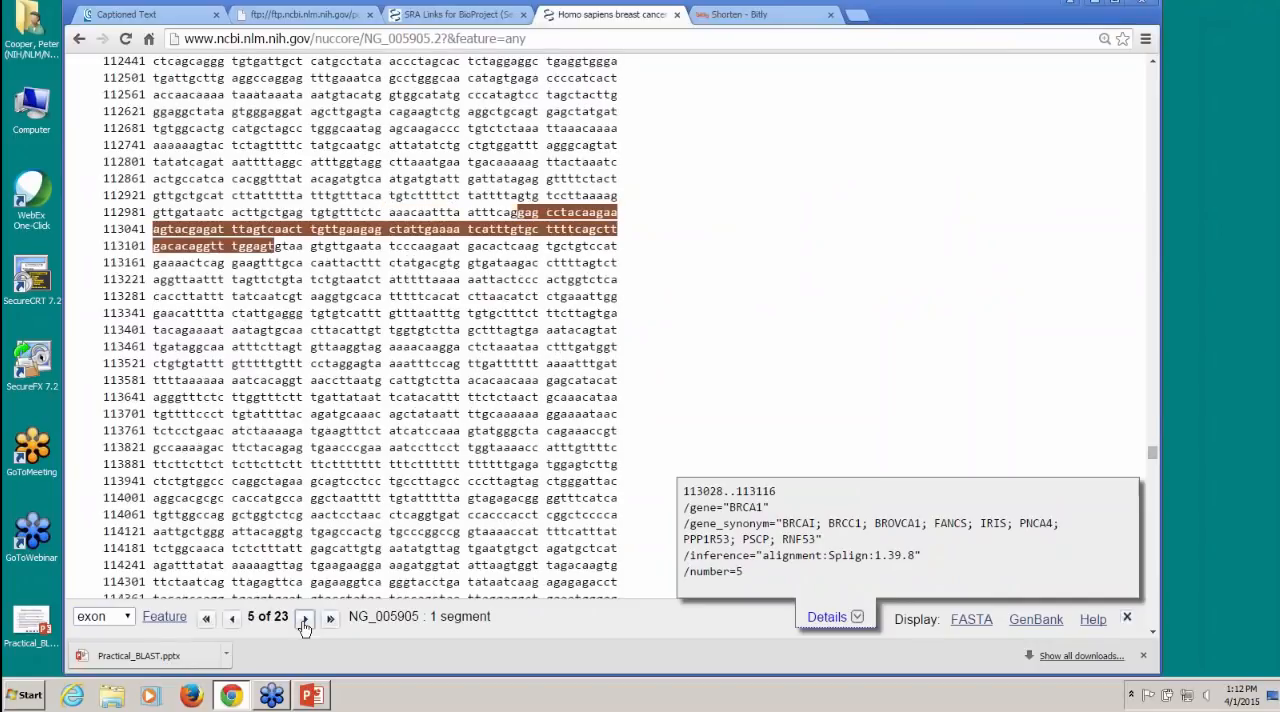
{"action": "left_click", "coordinate": [305, 618]}
{"action": "left_click", "coordinate": [305, 618]}
{"action": "left_click", "coordinate": [305, 618]}
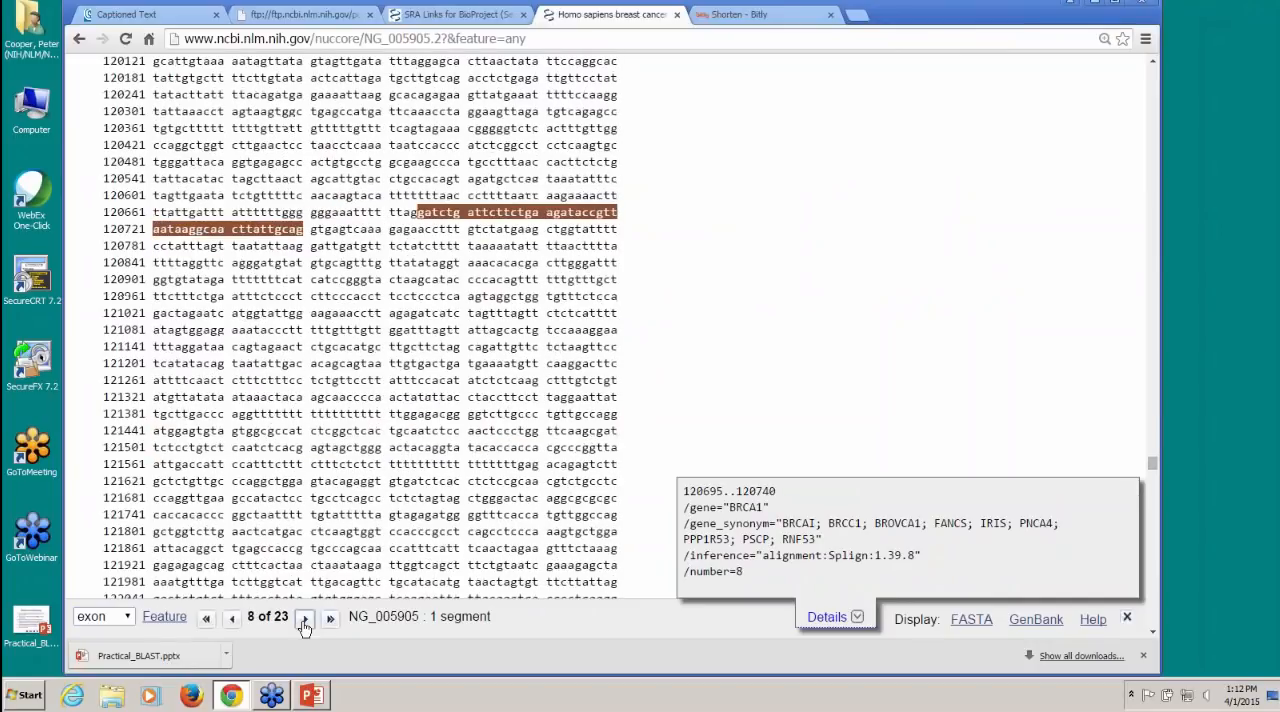
{"action": "left_click", "coordinate": [305, 618]}
{"action": "left_click", "coordinate": [305, 619]}
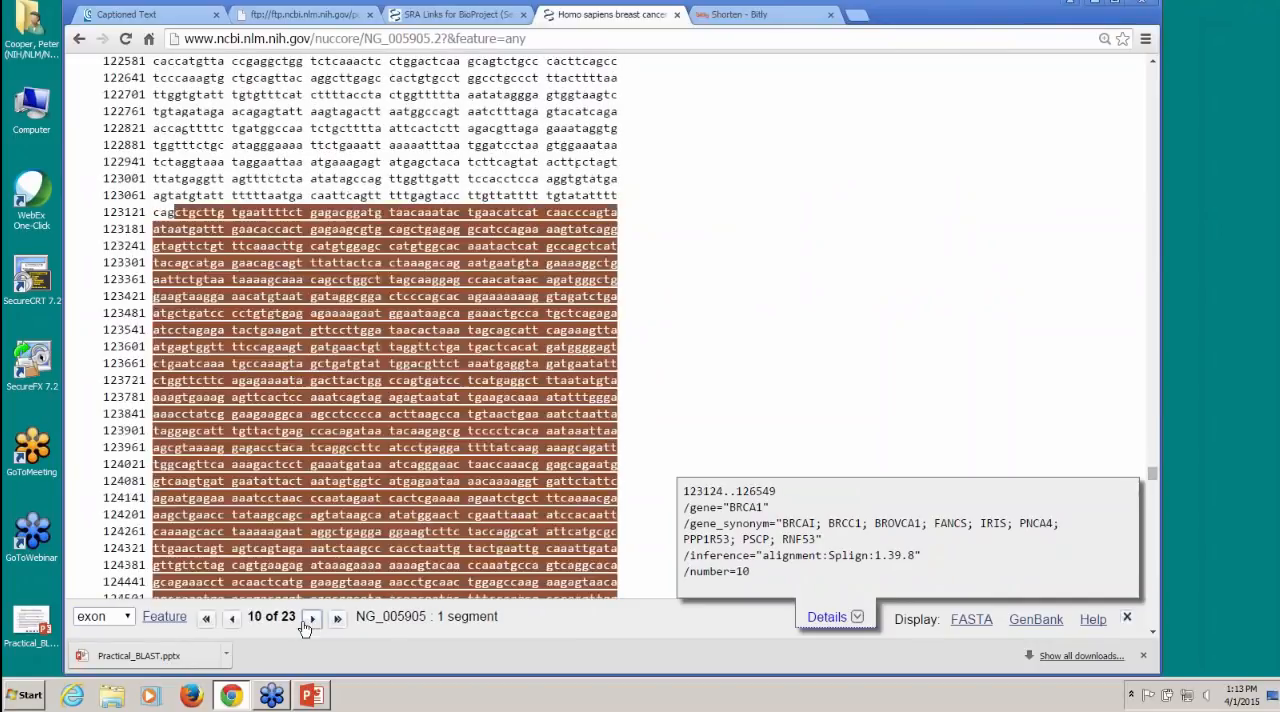
{"action": "left_click", "coordinate": [311, 619]}
{"action": "left_click", "coordinate": [311, 619]}
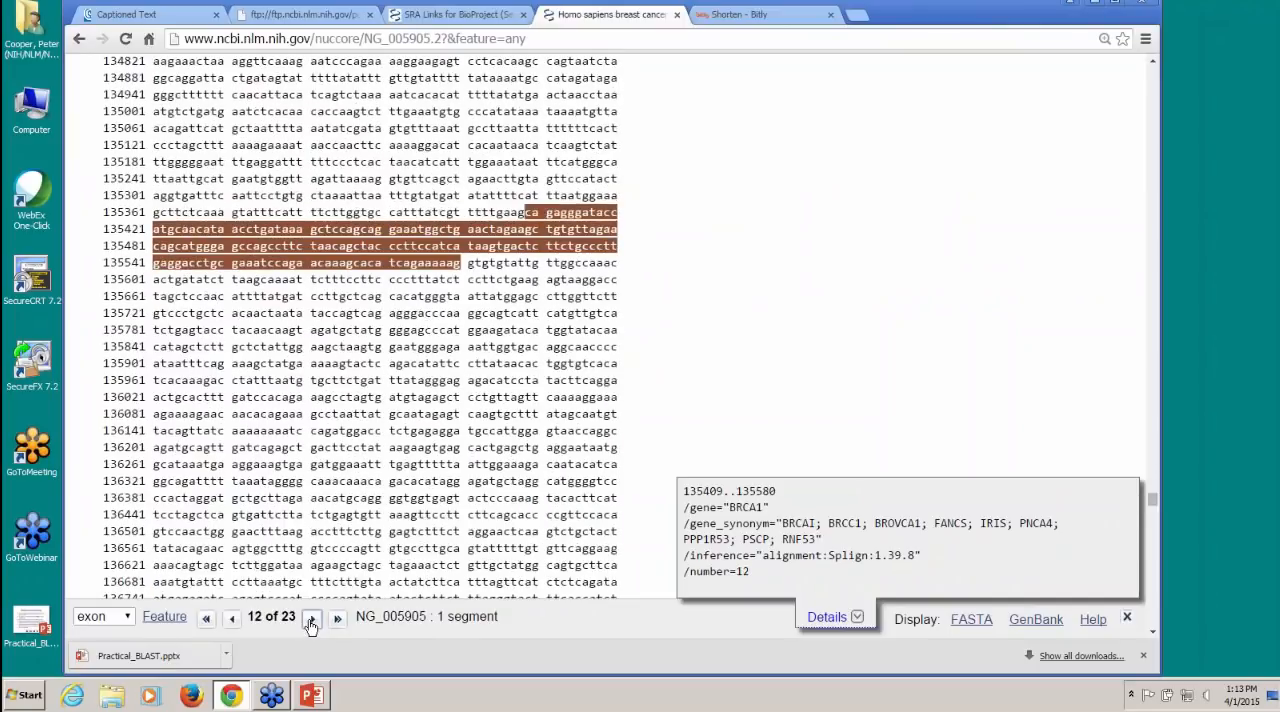
{"action": "left_click", "coordinate": [311, 619]}
{"action": "left_click", "coordinate": [311, 619]}
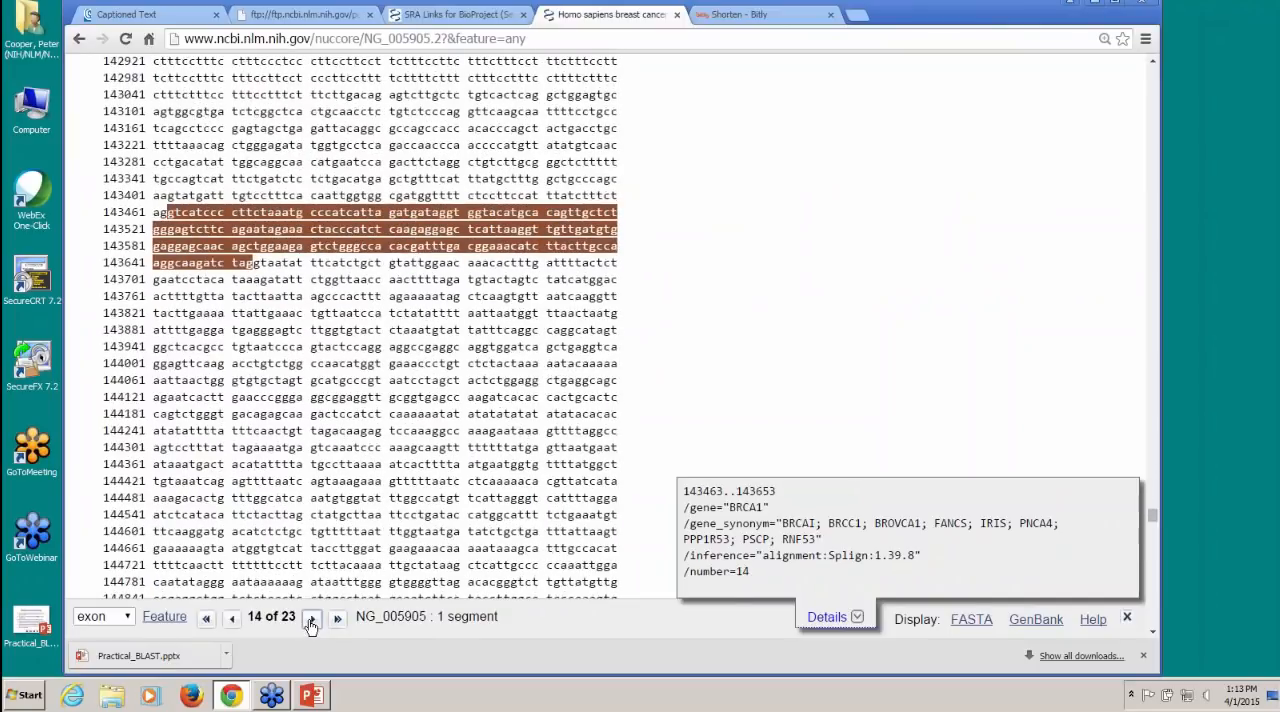
{"action": "left_click", "coordinate": [311, 619]}
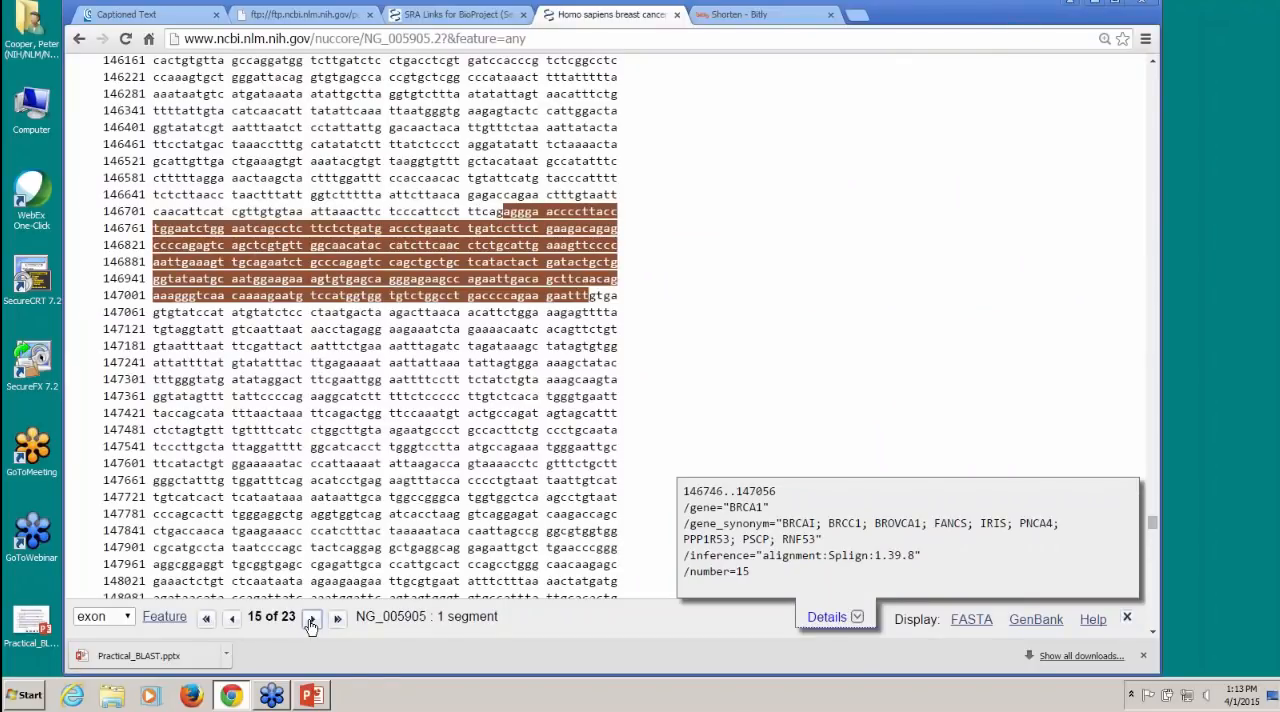
Step: Display the highlighted exon 15 region as FASTA and open Primer-BLAST to pick primers for it
{"action": "left_click", "coordinate": [965, 621]}
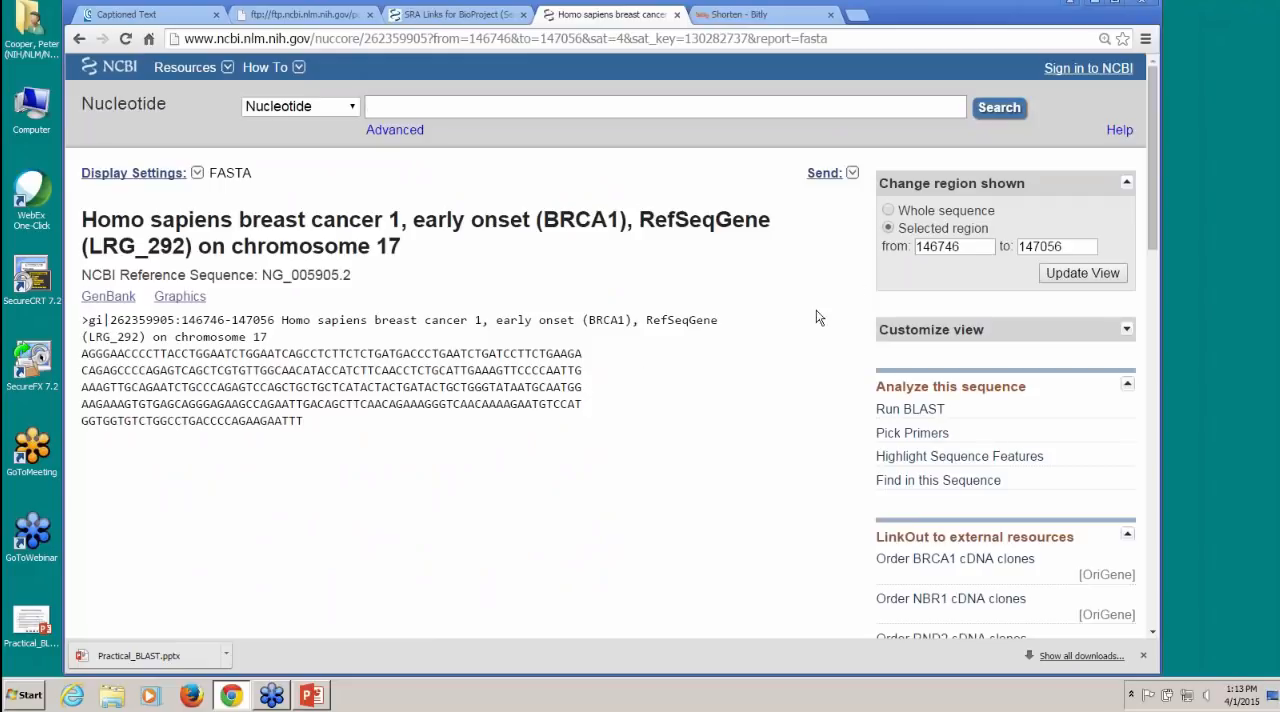
{"action": "left_click", "coordinate": [912, 436]}
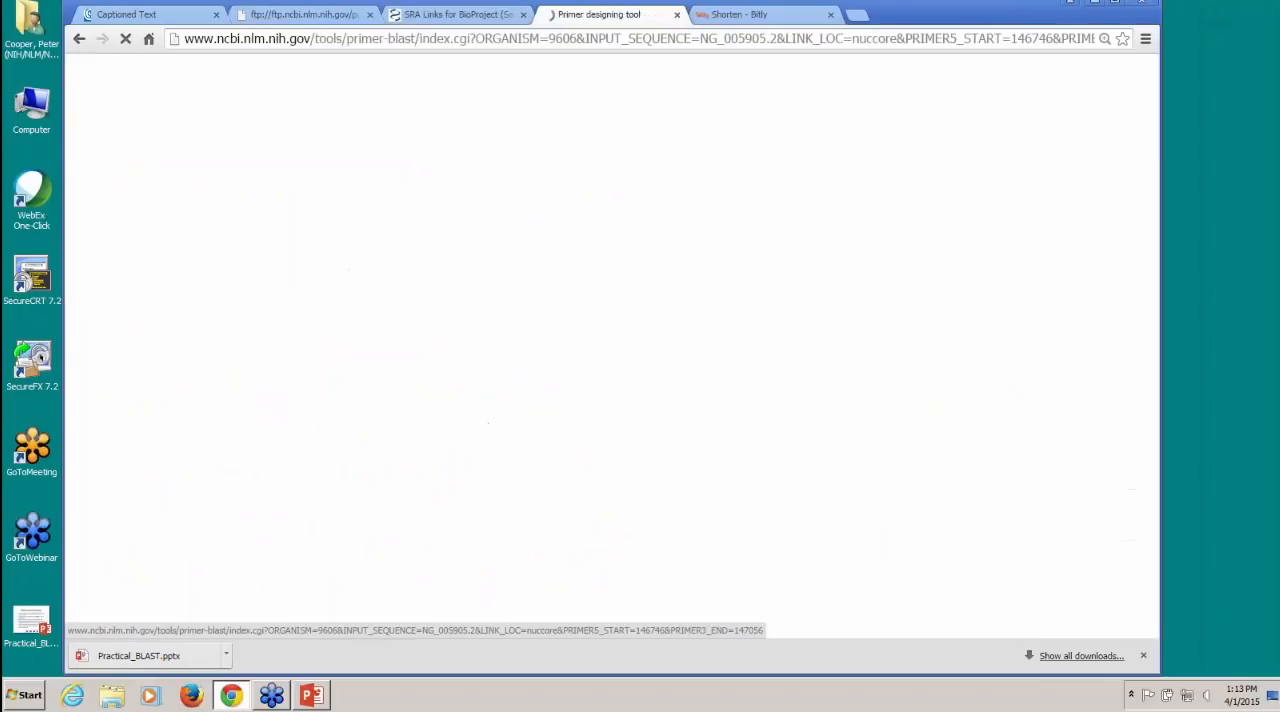
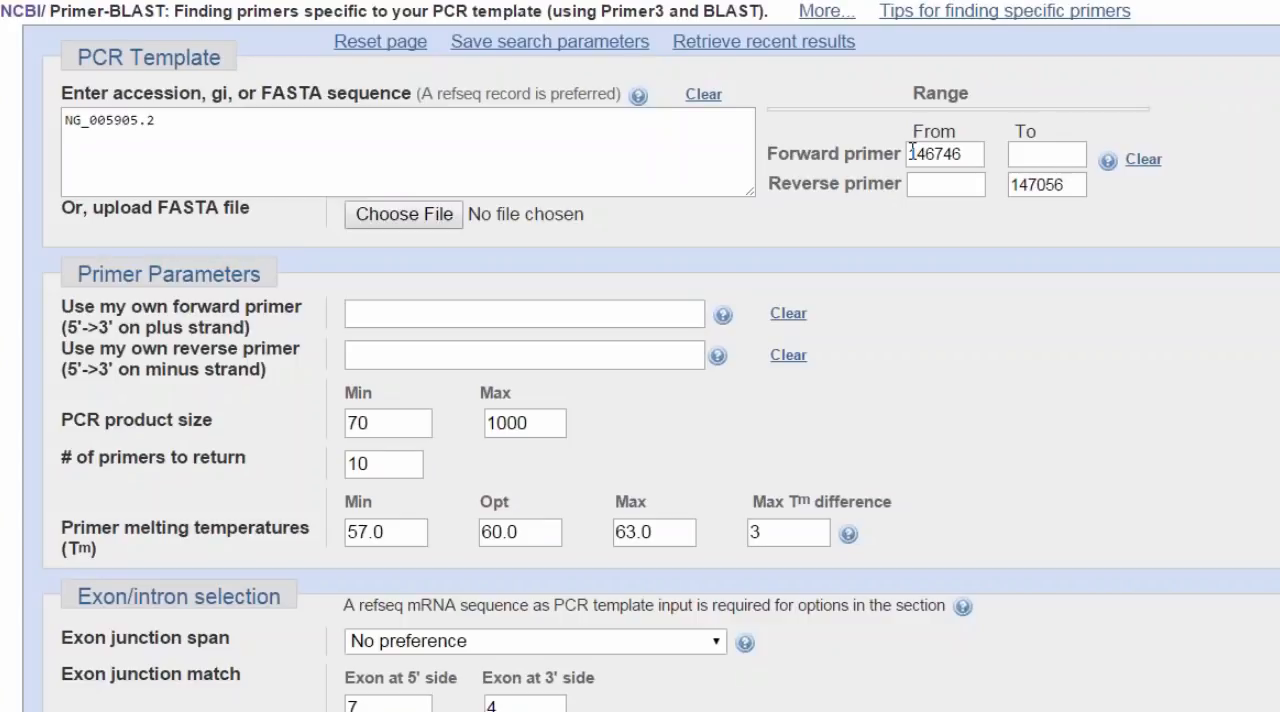
Step: Set the forward primer range on the BRCA1 template from 146646 to 146746
{"action": "left_click_drag", "start_coordinate": [912, 150], "coordinate": [962, 154]}
{"action": "key", "text": "ctrl+c"}
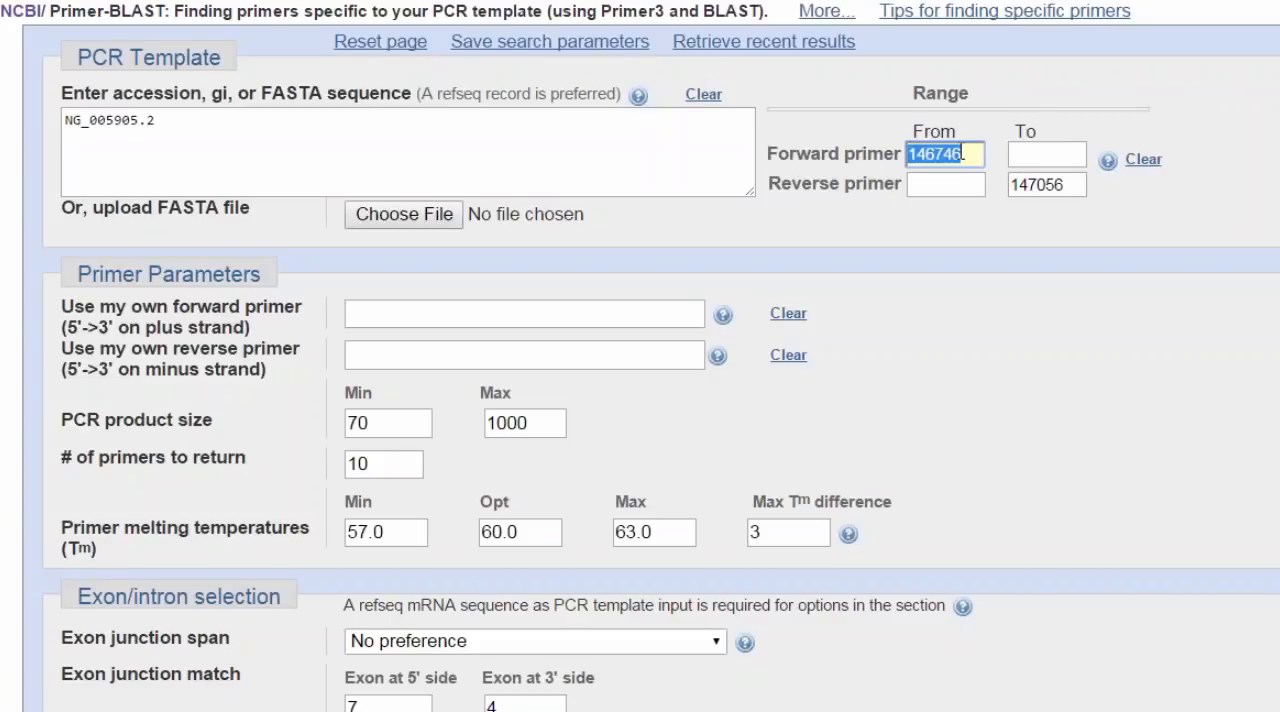
{"action": "key", "text": "BackSpace"}
{"action": "left_click", "coordinate": [1032, 154]}
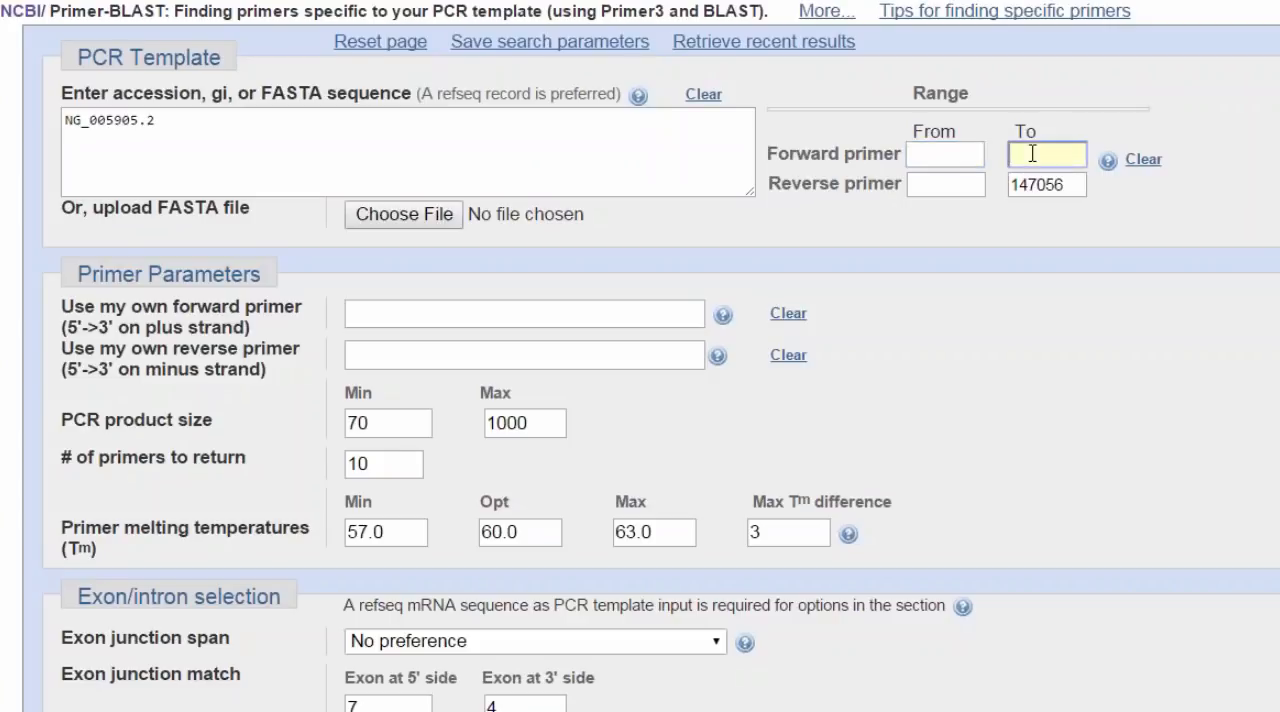
{"action": "key", "text": "ctrl+v"}
{"action": "left_click", "coordinate": [962, 157]}
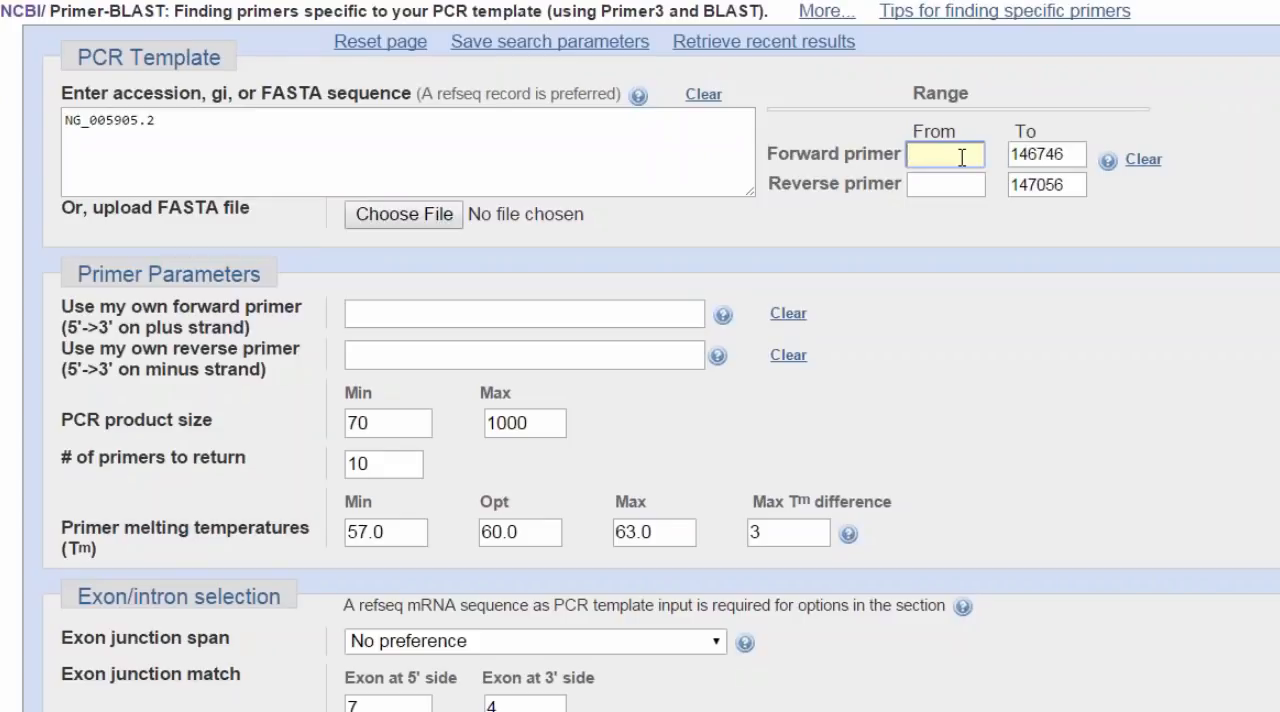
{"action": "type", "text": "146646"}
Step: Set the reverse primer range from 147056 to 147156
{"action": "left_click", "coordinate": [961, 187]}
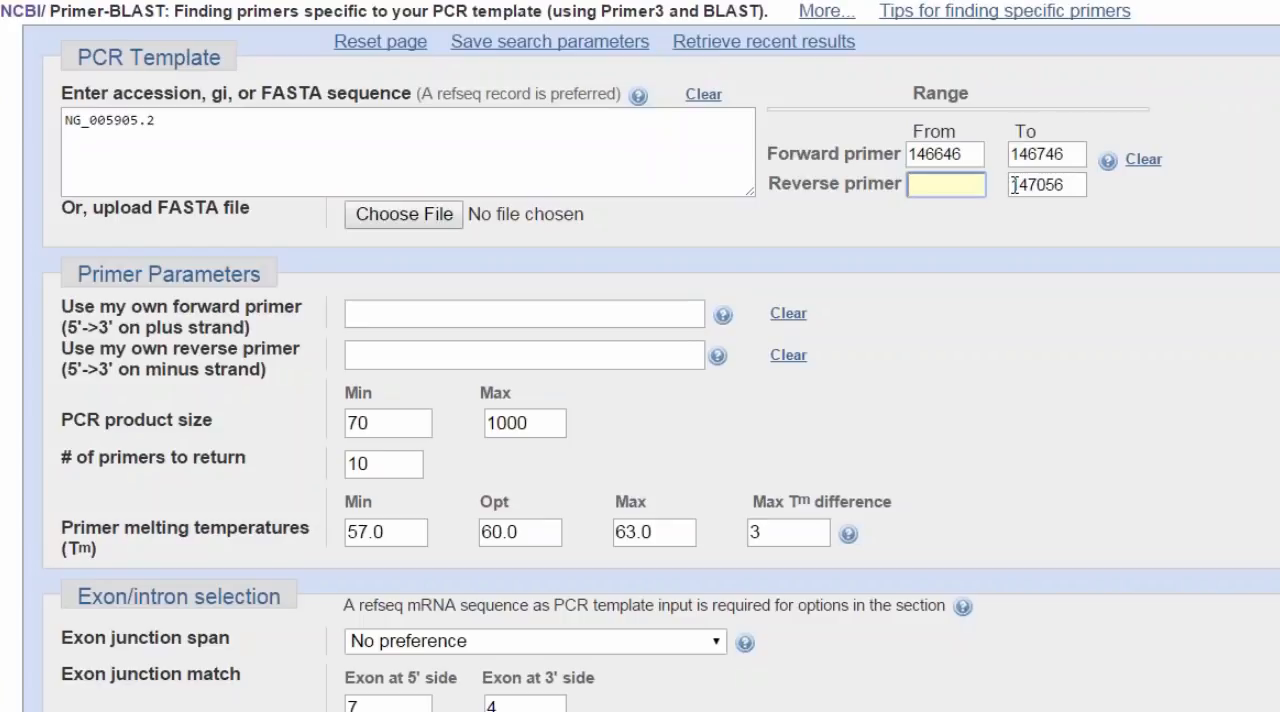
{"action": "left_click_drag", "start_coordinate": [1010, 185], "coordinate": [1066, 187]}
{"action": "key", "text": "ctrl+c"}
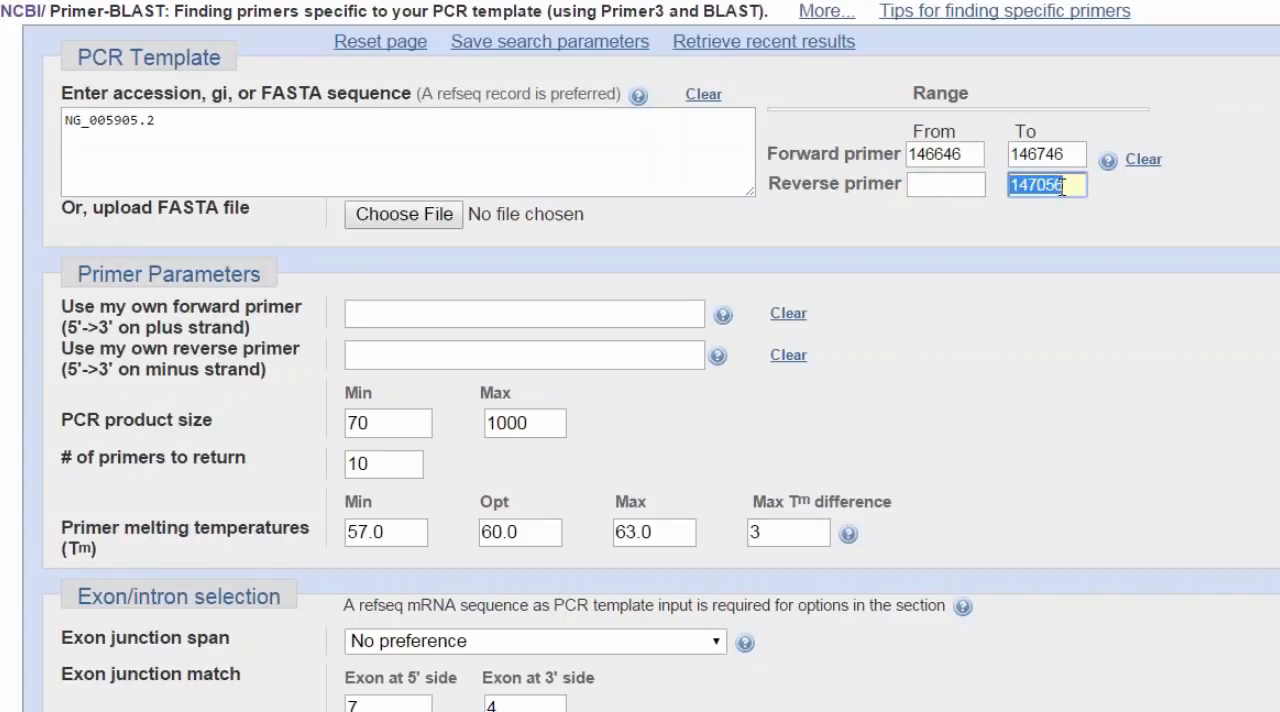
{"action": "key", "text": "BackSpace"}
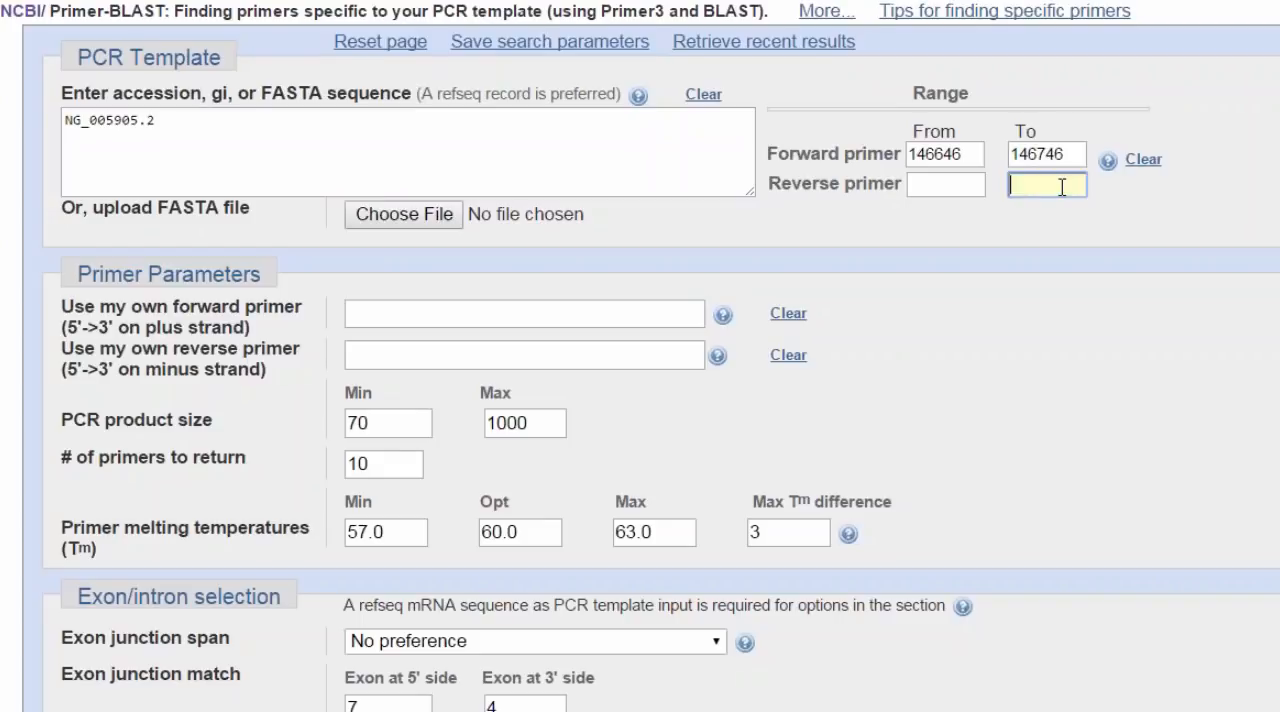
{"action": "left_click", "coordinate": [944, 182]}
{"action": "key", "text": "ctrl+v"}
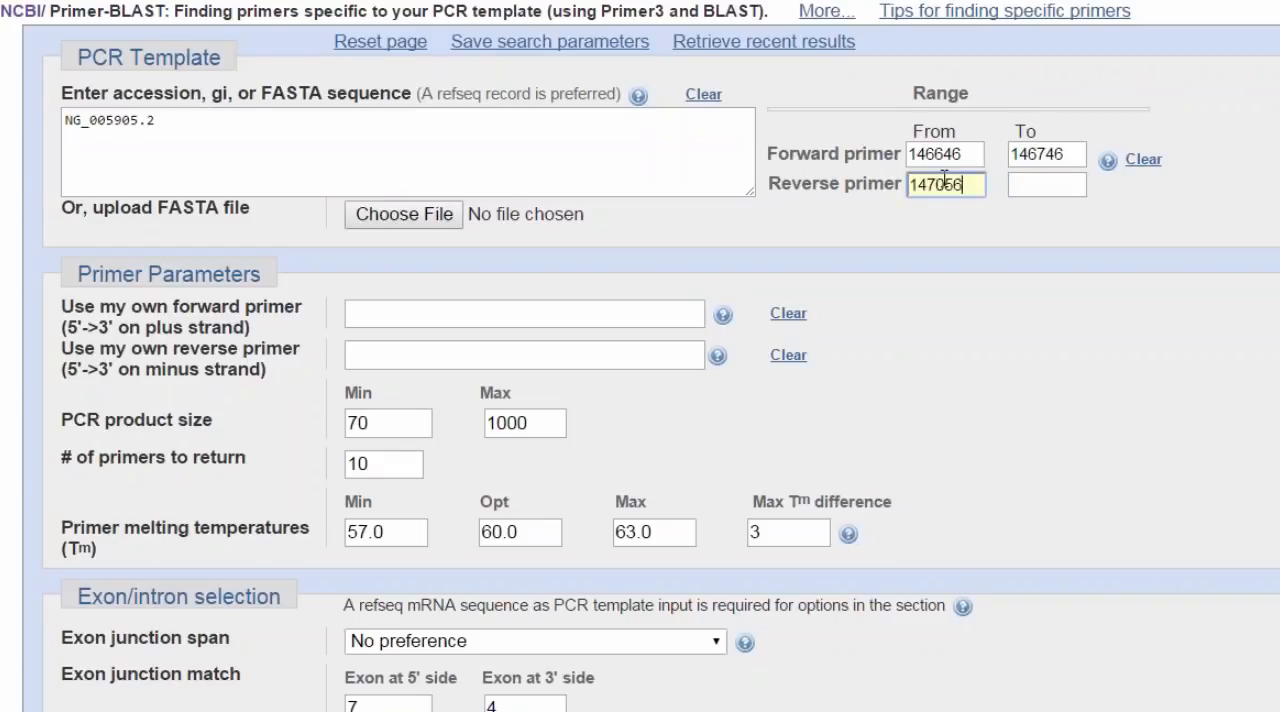
{"action": "left_click", "coordinate": [1046, 182]}
{"action": "type", "text": "147"}
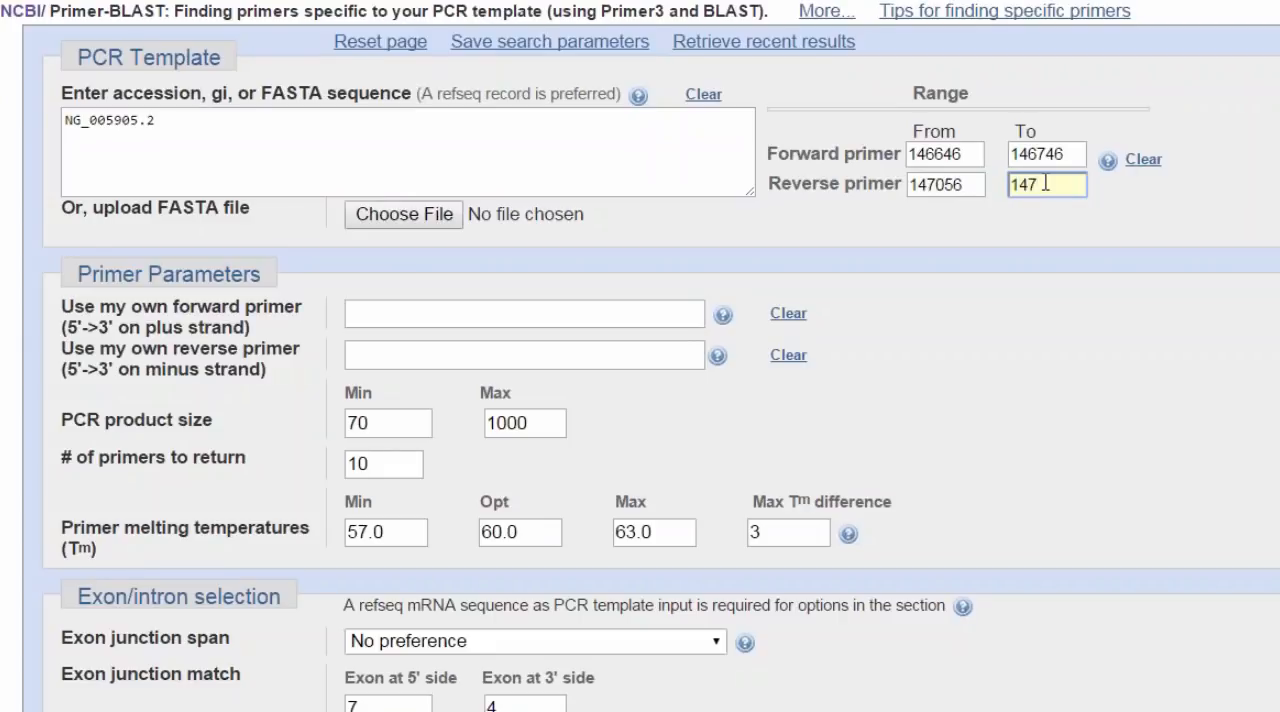
{"action": "type", "text": "156"}
Step: Set the specificity check database to Genome (reference assembly from selected organisms) and the organism to human (taxid:9606)
{"action": "scroll", "coordinate": [990, 337], "scroll_direction": "down", "scroll_amount": 4}
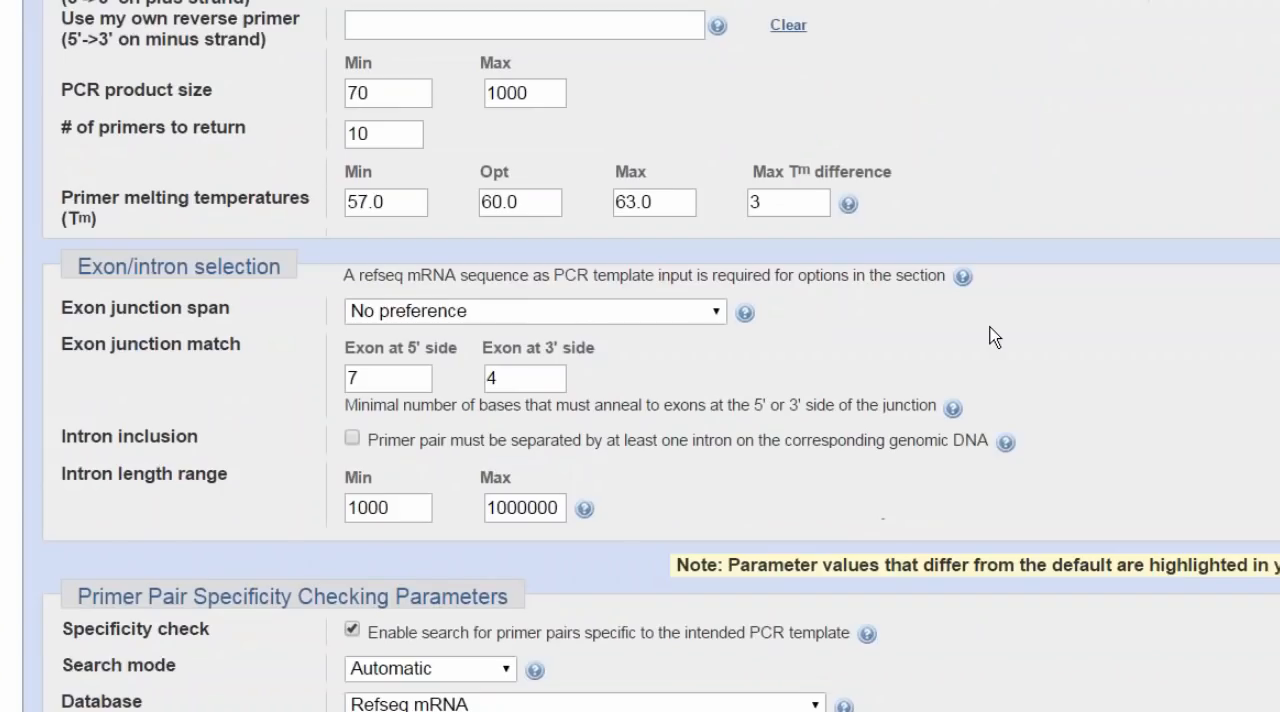
{"action": "scroll", "coordinate": [990, 337], "scroll_direction": "down", "scroll_amount": 2}
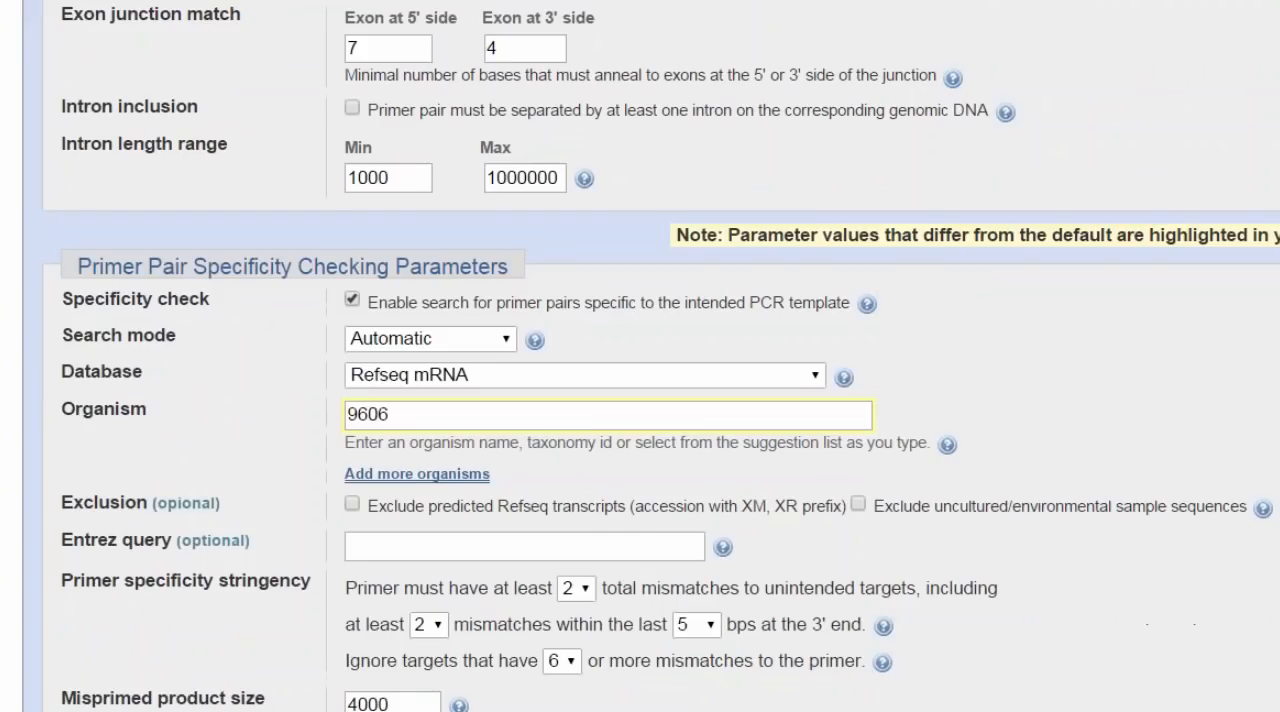
{"action": "scroll", "coordinate": [990, 337], "scroll_direction": "down", "scroll_amount": 1}
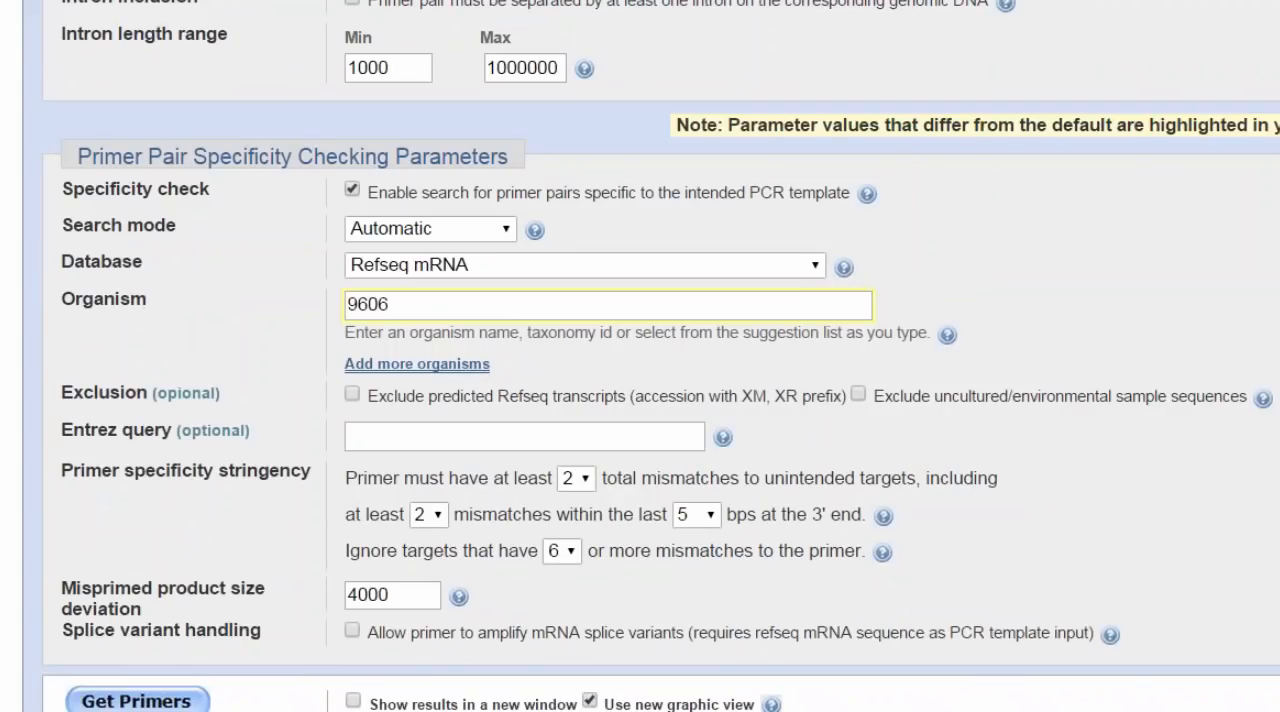
{"action": "left_click", "coordinate": [818, 270]}
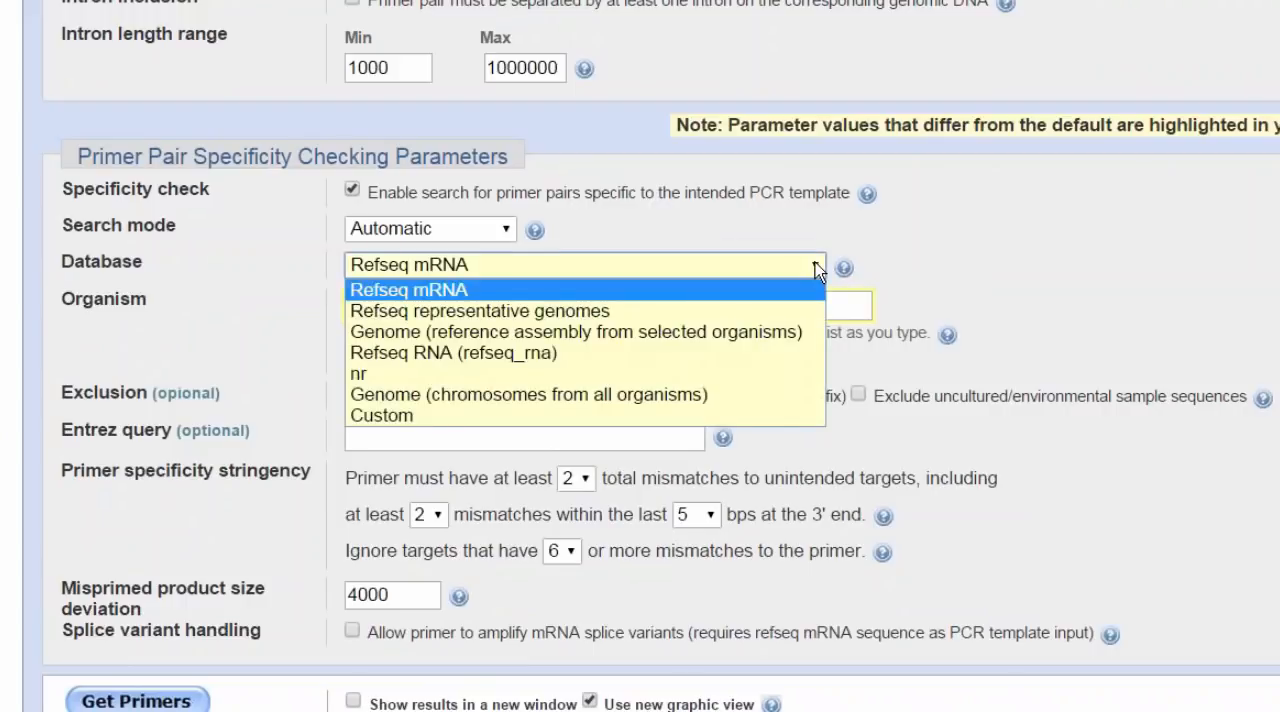
{"action": "left_click", "coordinate": [790, 332]}
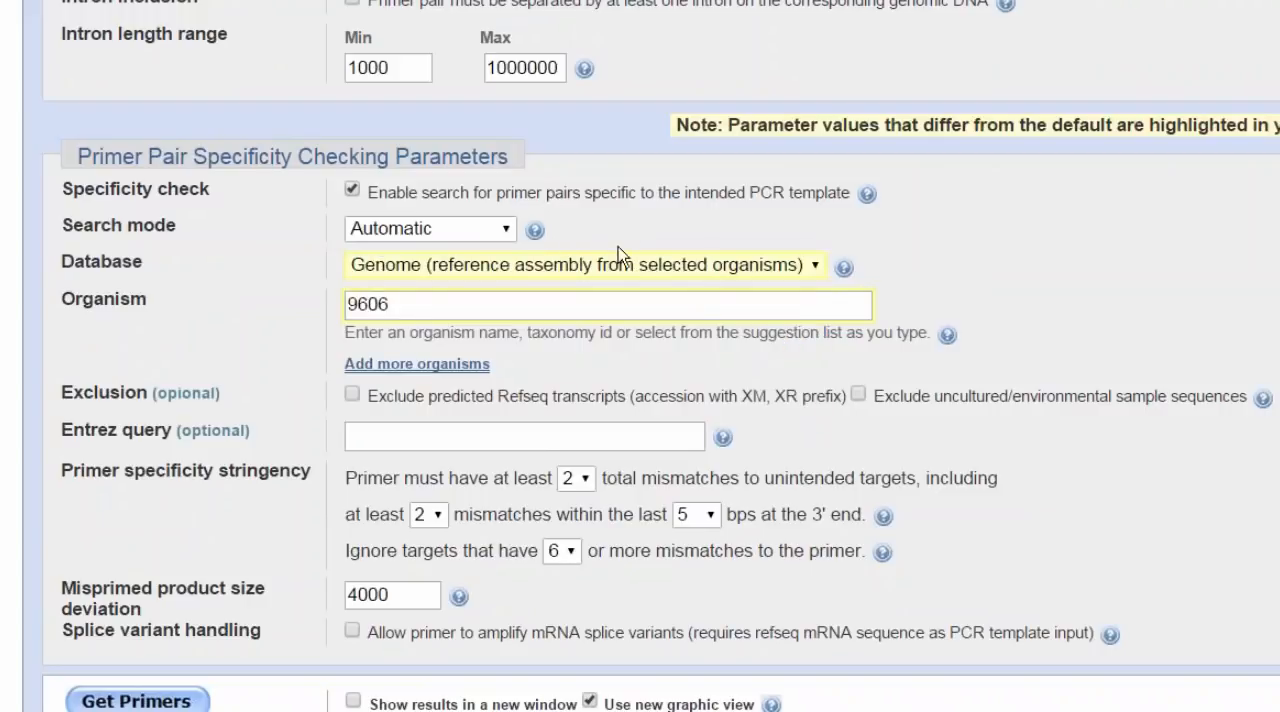
{"action": "left_click_drag", "start_coordinate": [405, 304], "coordinate": [347, 300]}
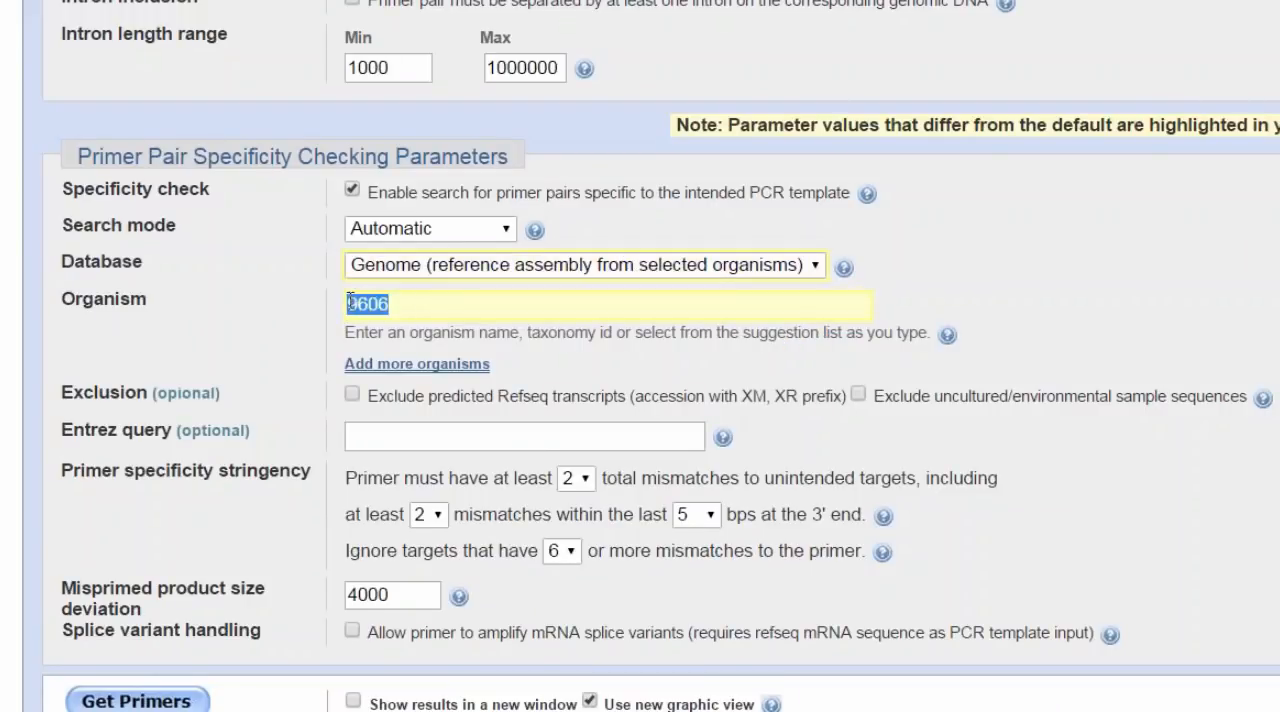
{"action": "type", "text": "hu"}
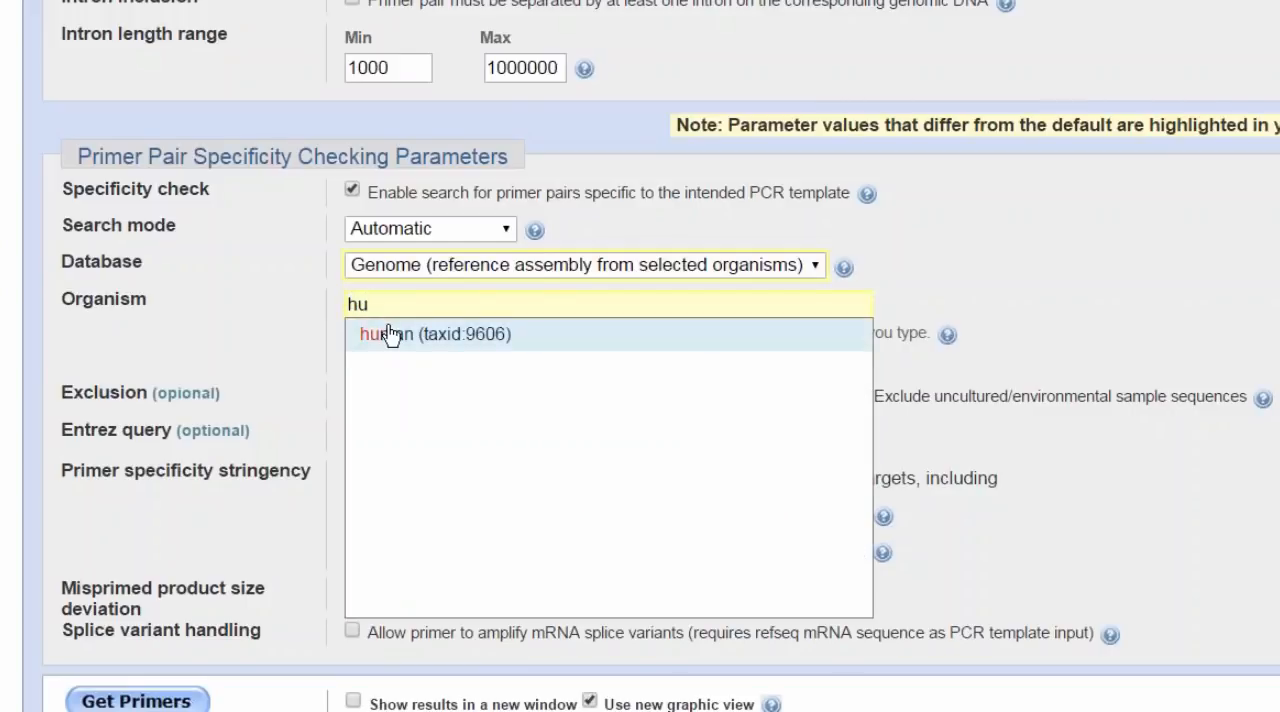
{"action": "left_click", "coordinate": [371, 332]}
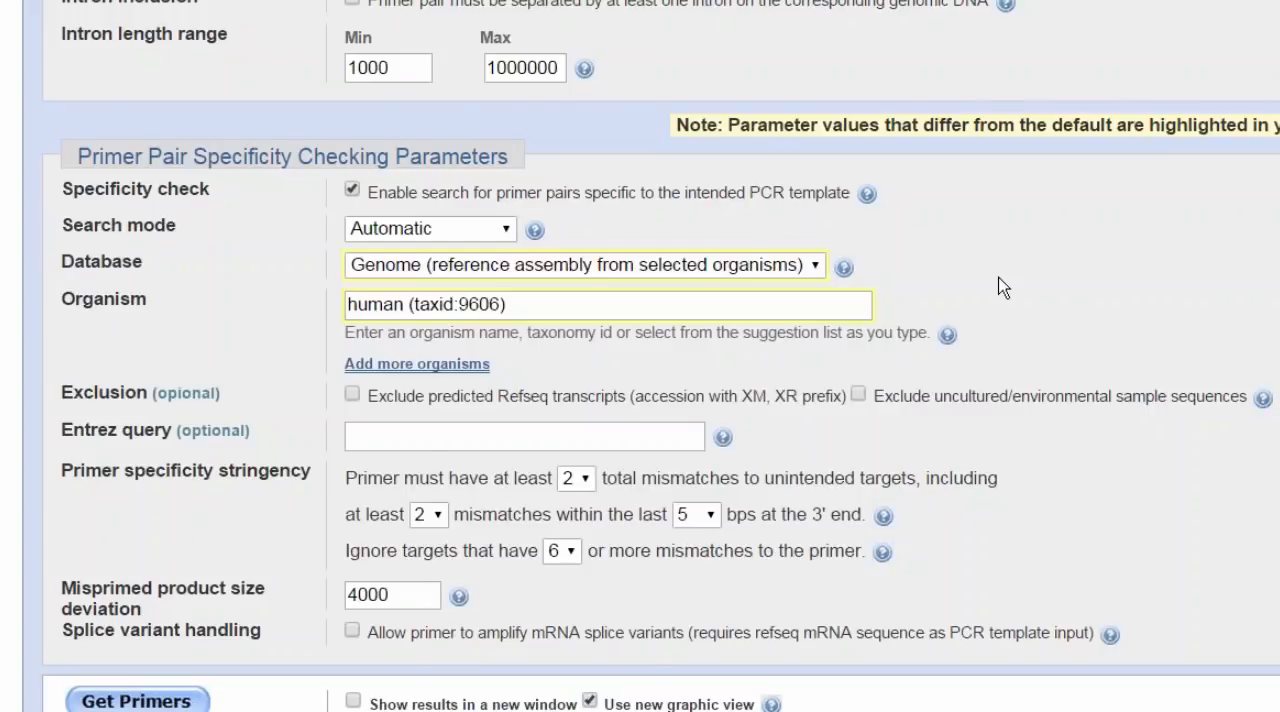
Step: Run the primer search and submit the human chromosome 17 GRCh38.p2 Primary Assembly (NC_000017.11) as the allowed target
{"action": "scroll", "coordinate": [1003, 287], "scroll_direction": "up", "scroll_amount": 3}
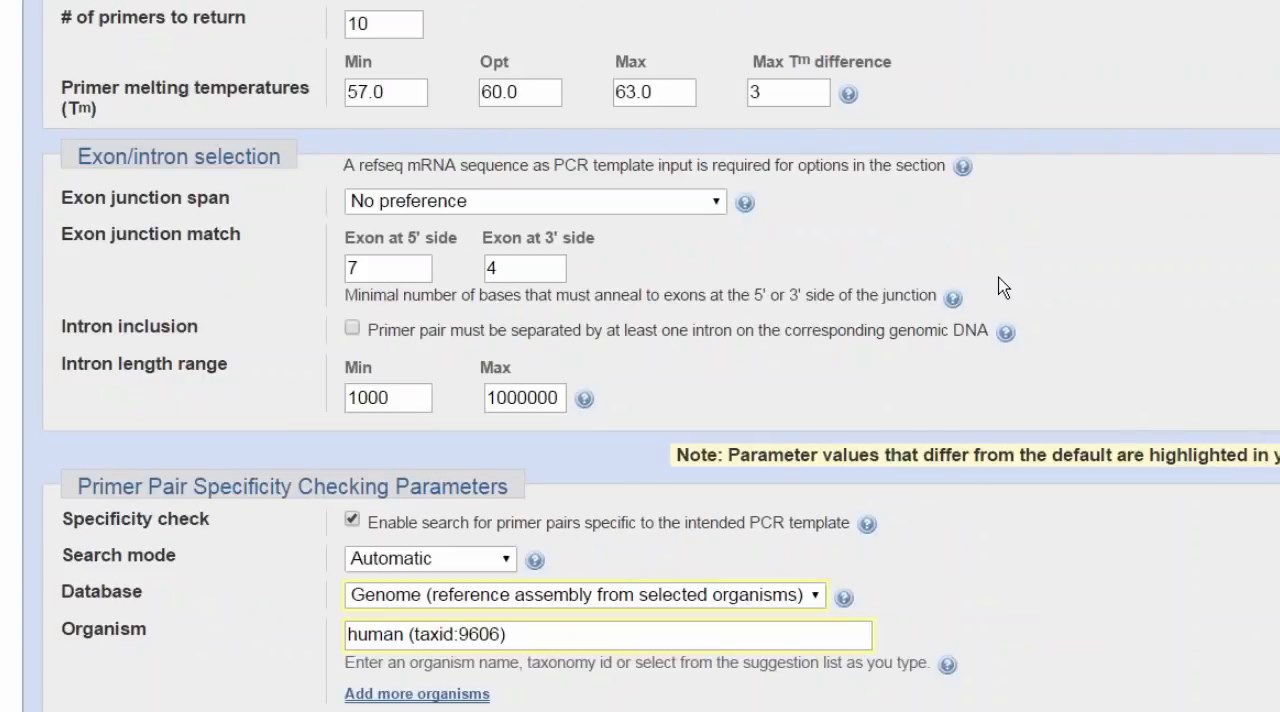
{"action": "scroll", "coordinate": [1003, 287], "scroll_direction": "down", "scroll_amount": 5}
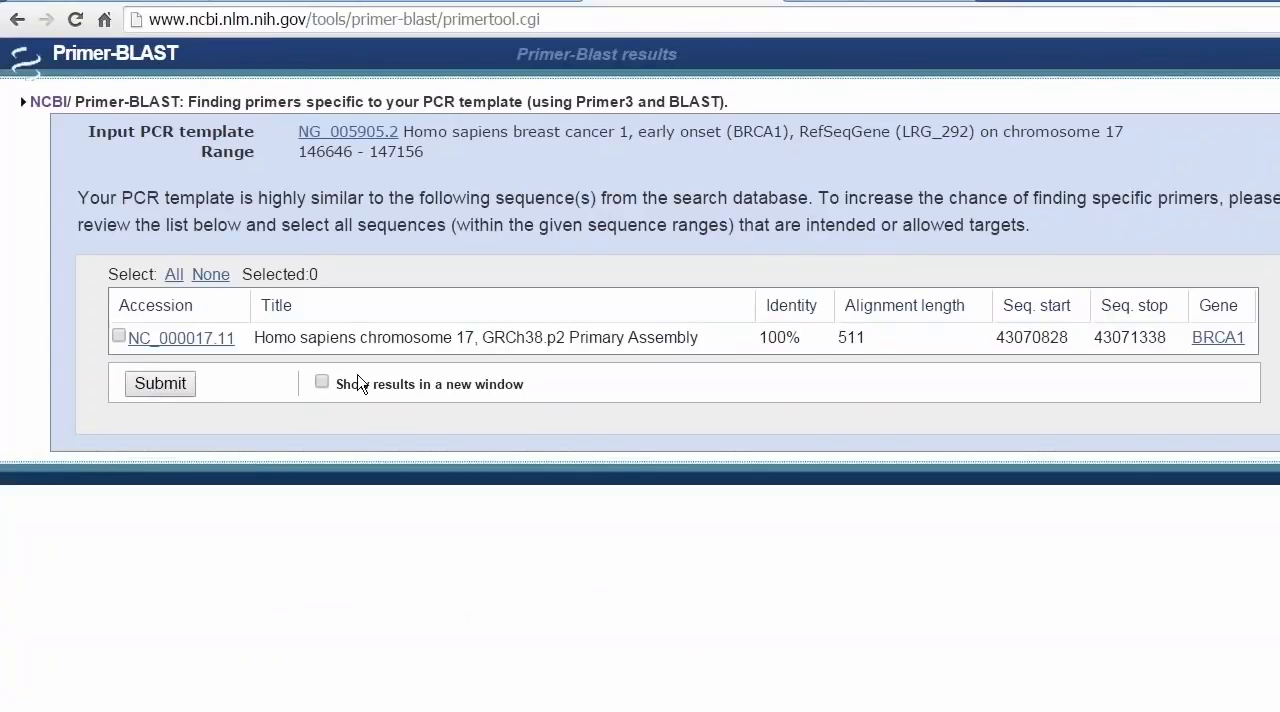
{"action": "left_click", "coordinate": [118, 337]}
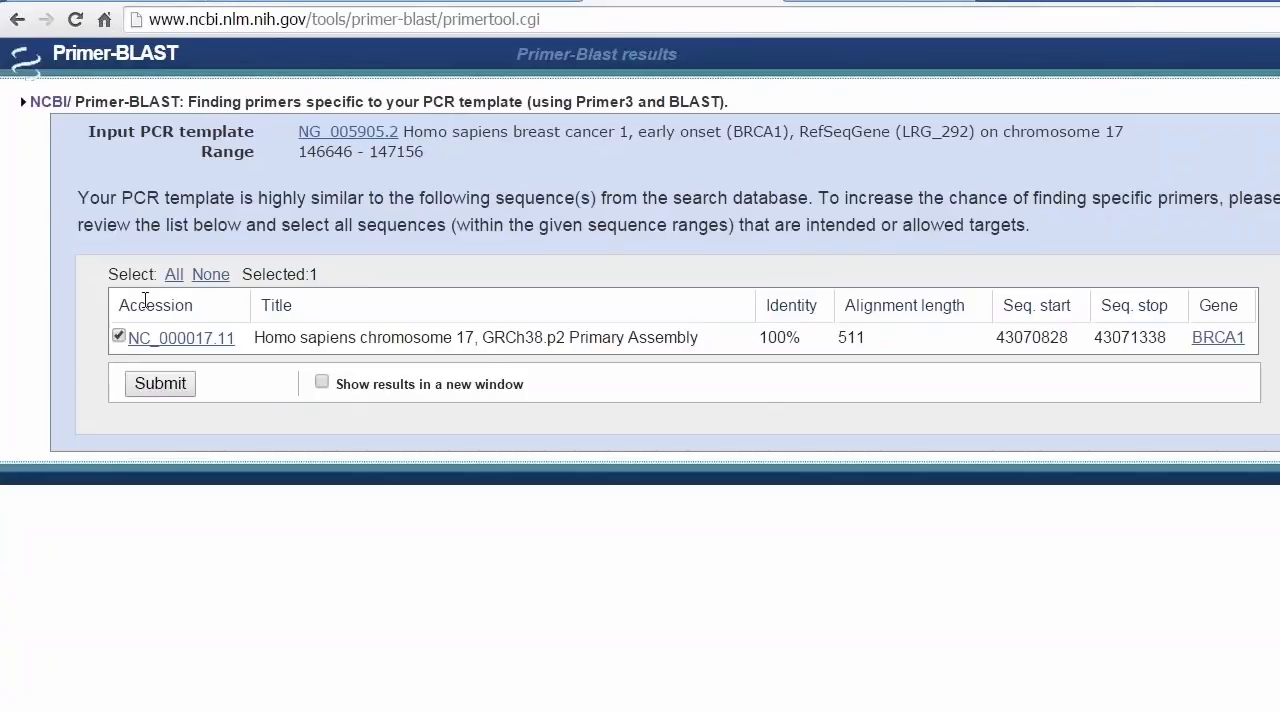
{"action": "left_click", "coordinate": [161, 387]}
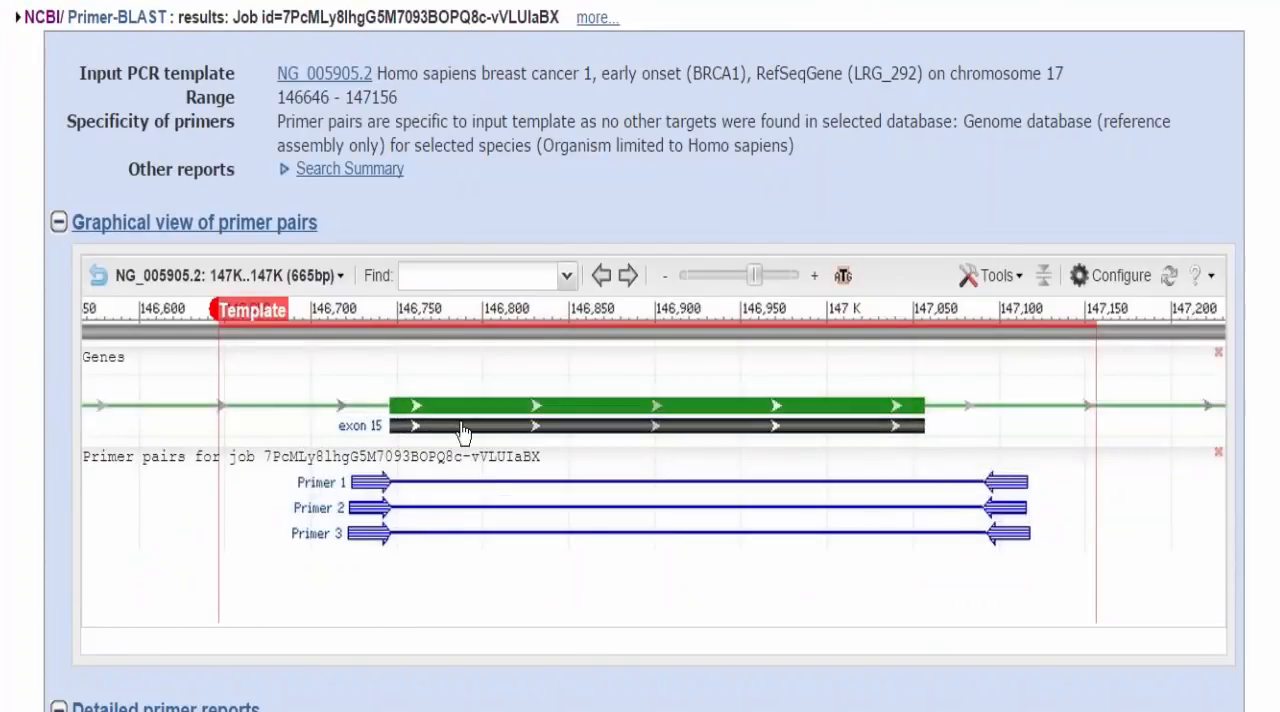
Step: Examine the graphical view of the primer pairs around exon 15 and the detailed primer reports
{"action": "mouse_move", "coordinate": [846, 416]}
{"action": "scroll", "coordinate": [640, 356], "scroll_direction": "down", "scroll_amount": 1}
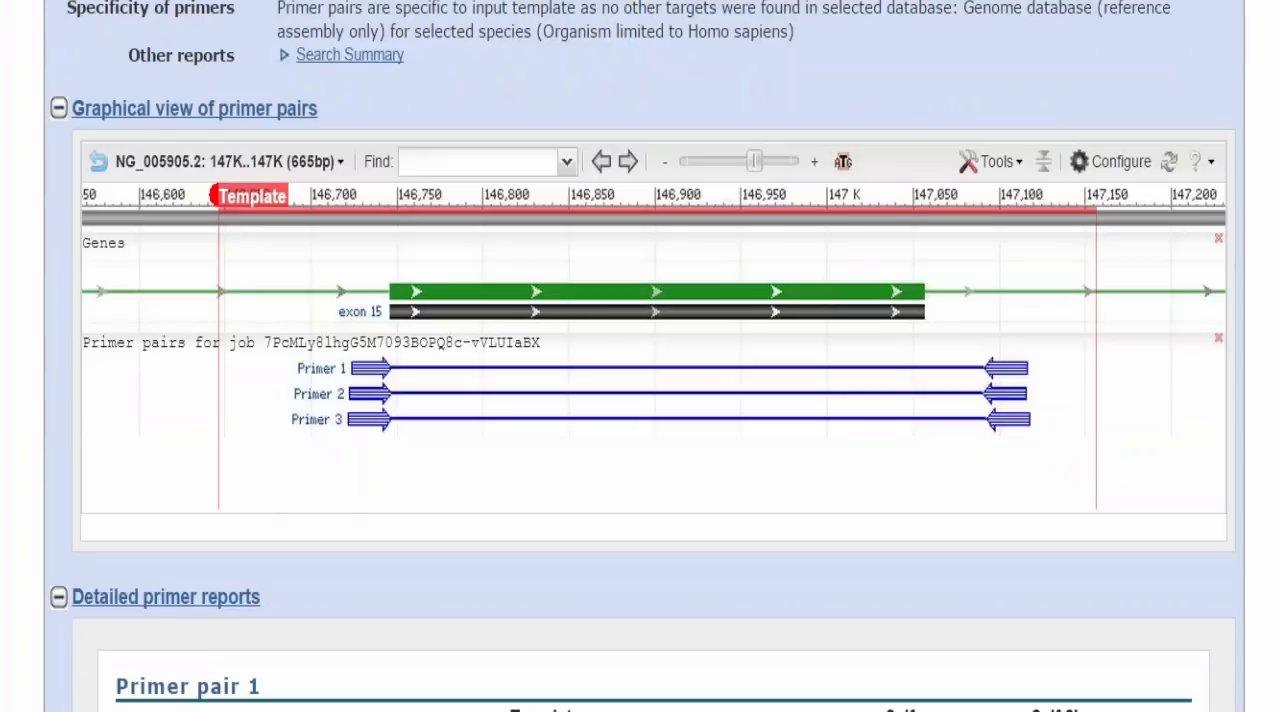
{"action": "scroll", "coordinate": [640, 356], "scroll_direction": "down", "scroll_amount": 3}
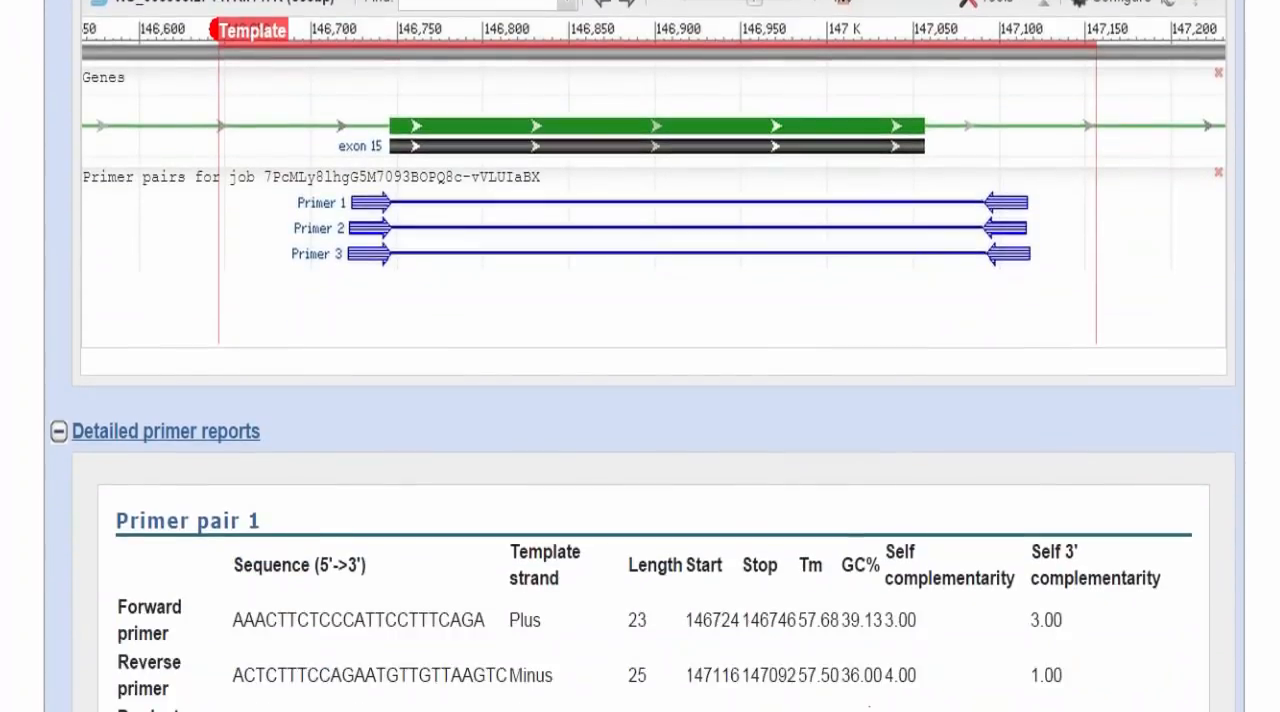
{"action": "scroll", "coordinate": [640, 356], "scroll_direction": "down", "scroll_amount": 3}
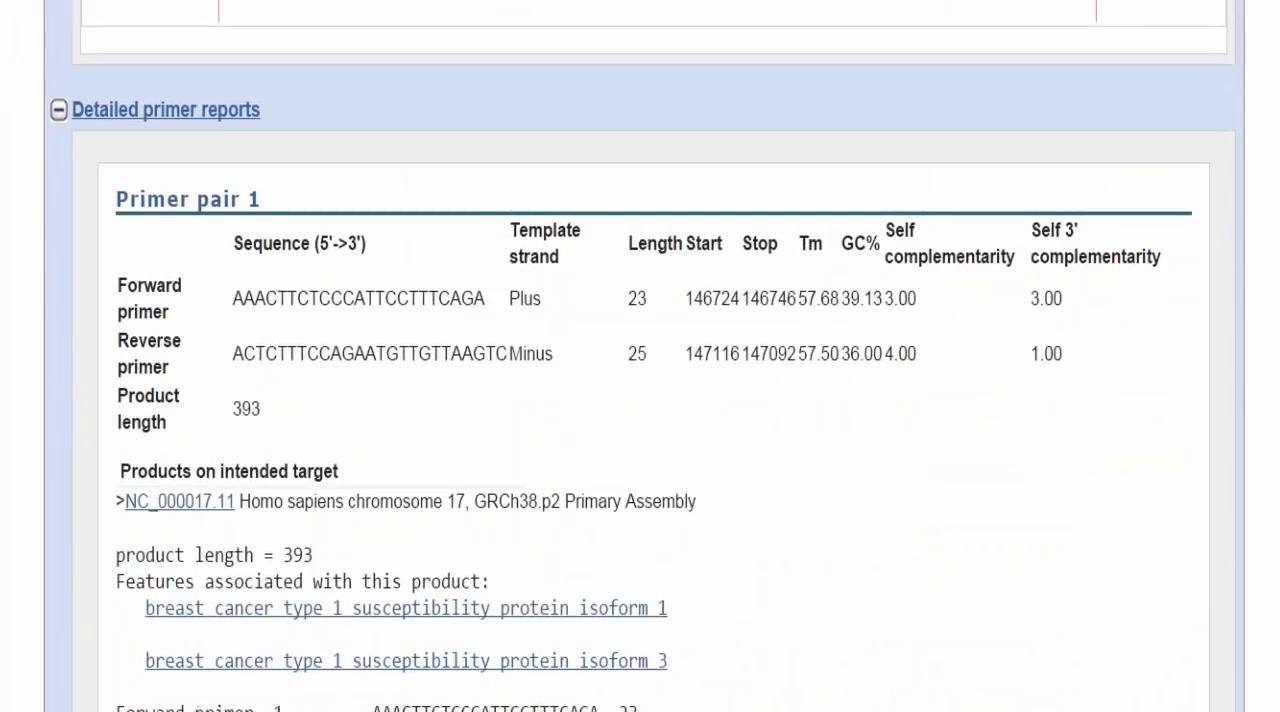
{"action": "scroll", "coordinate": [640, 356], "scroll_direction": "down", "scroll_amount": 4}
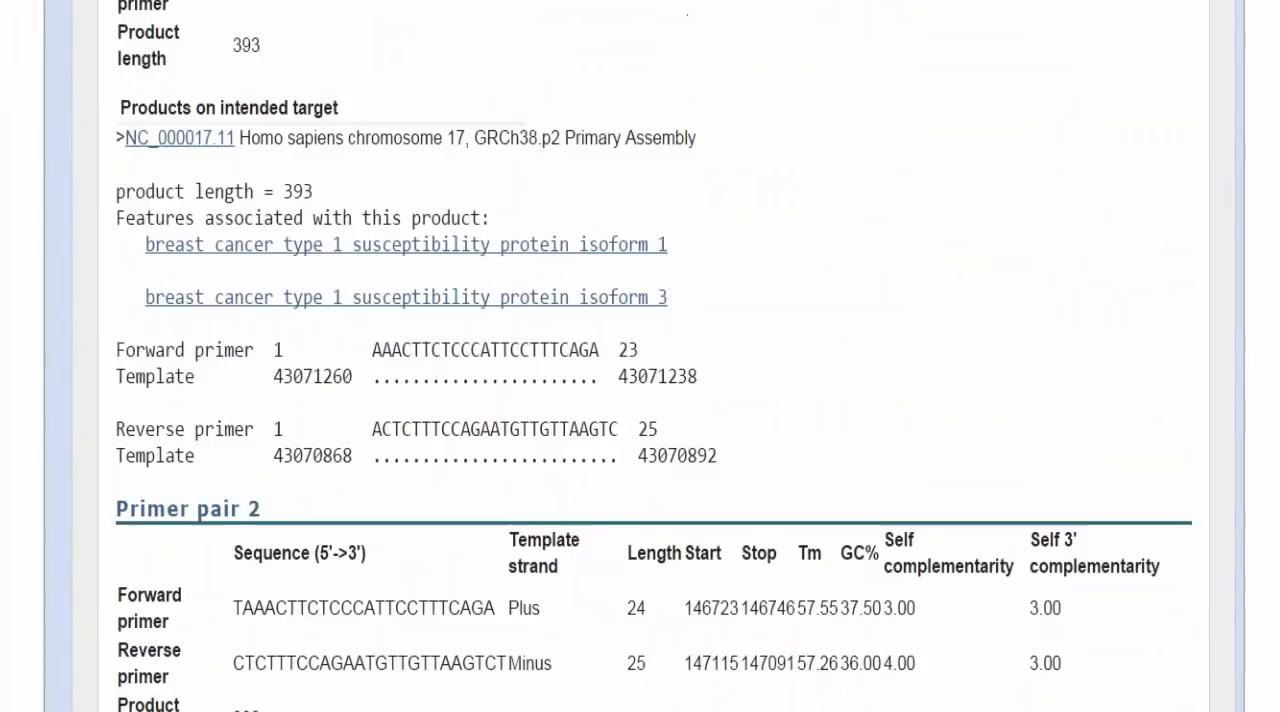
{"action": "scroll", "coordinate": [640, 356], "scroll_direction": "down", "scroll_amount": 3}
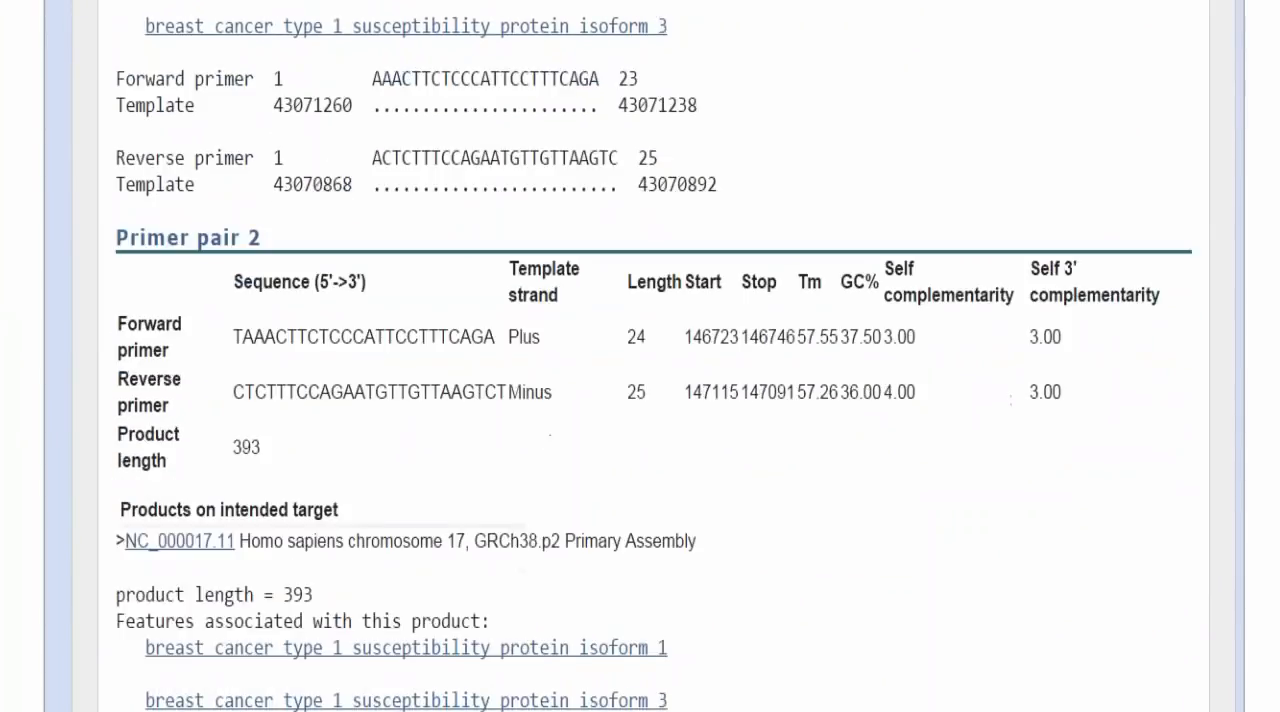
{"action": "scroll", "coordinate": [640, 356], "scroll_direction": "down", "scroll_amount": 3}
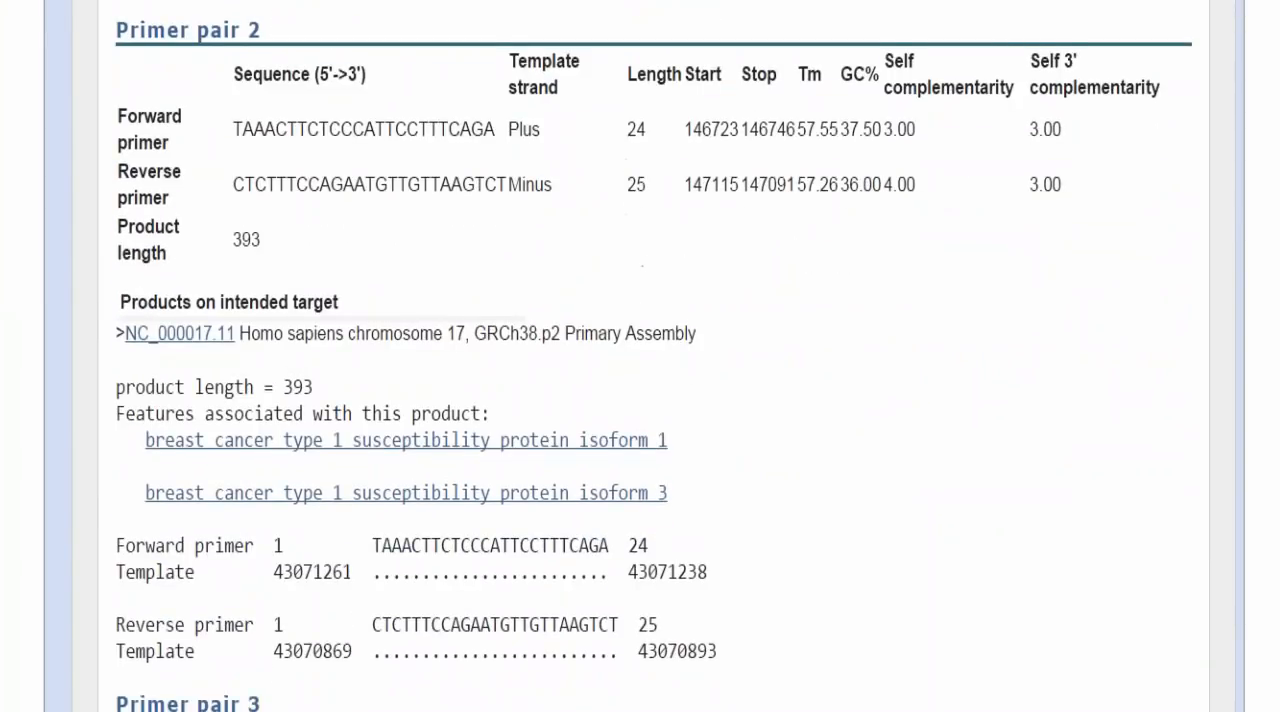
{"action": "scroll", "coordinate": [640, 356], "scroll_direction": "down", "scroll_amount": 2}
{"action": "scroll", "coordinate": [640, 356], "scroll_direction": "up", "scroll_amount": 4}
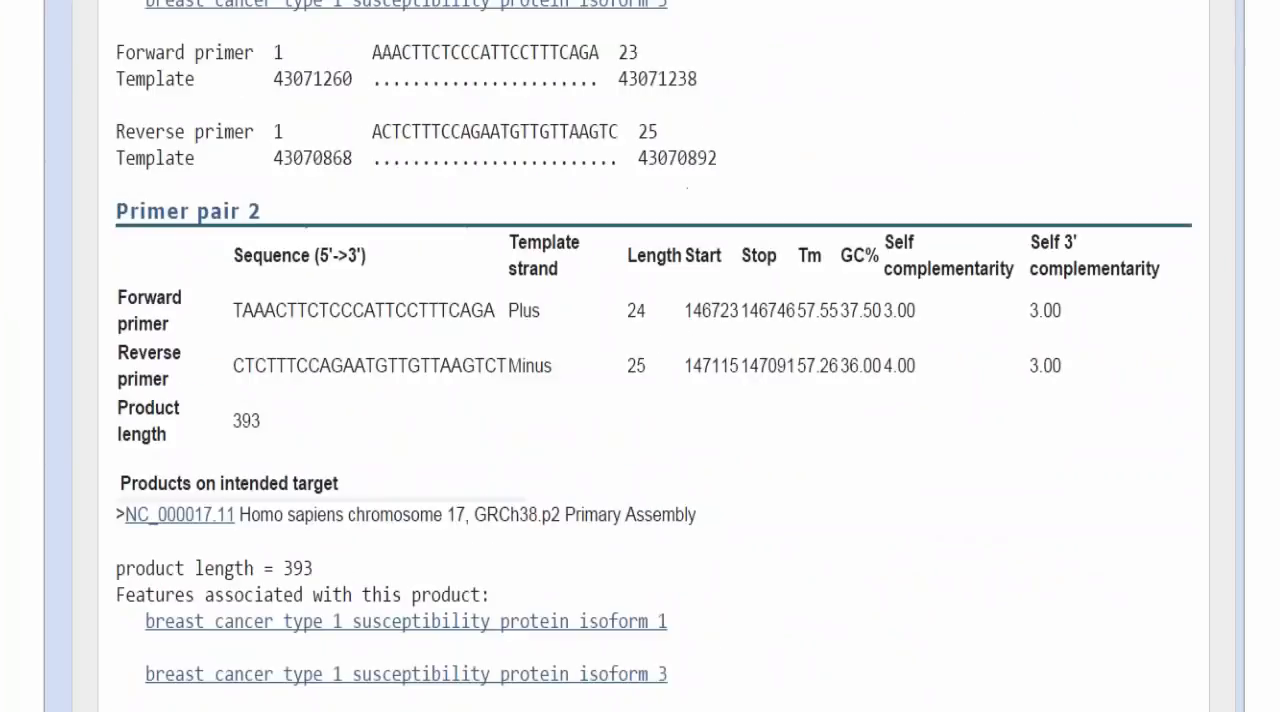
{"action": "scroll", "coordinate": [640, 356], "scroll_direction": "up", "scroll_amount": 10}
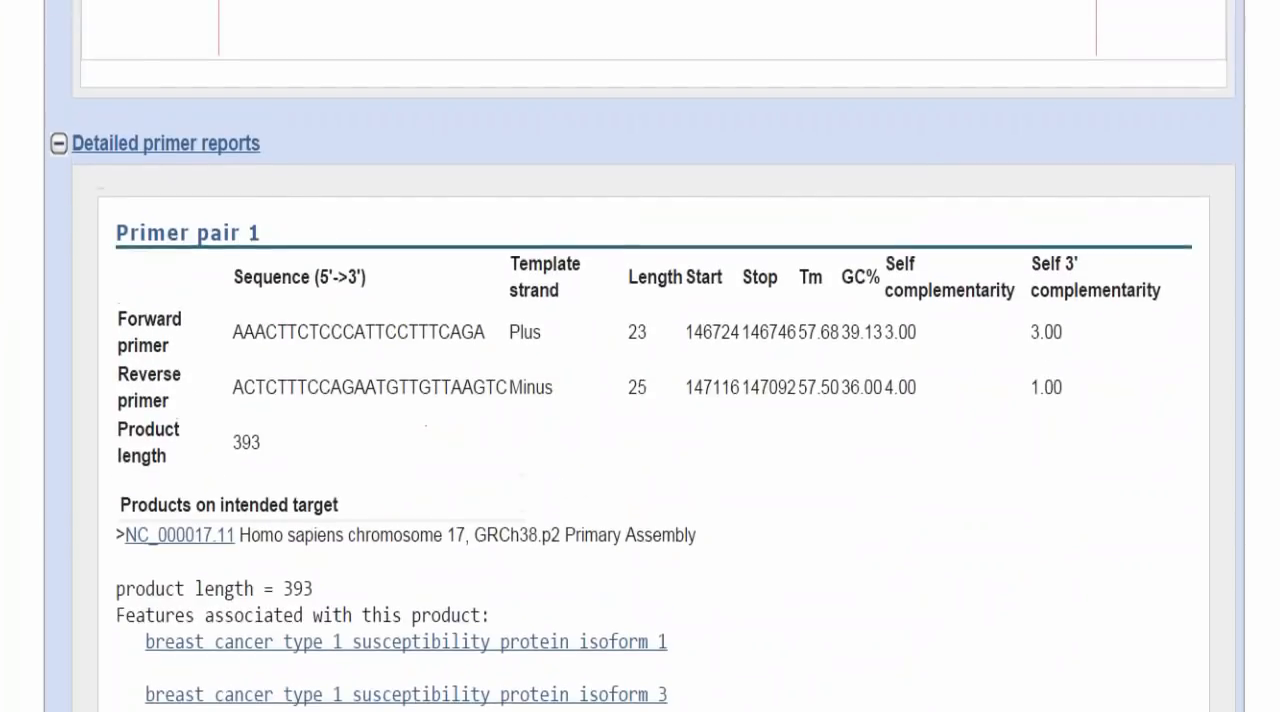
{"action": "scroll", "coordinate": [640, 356], "scroll_direction": "up", "scroll_amount": 2}
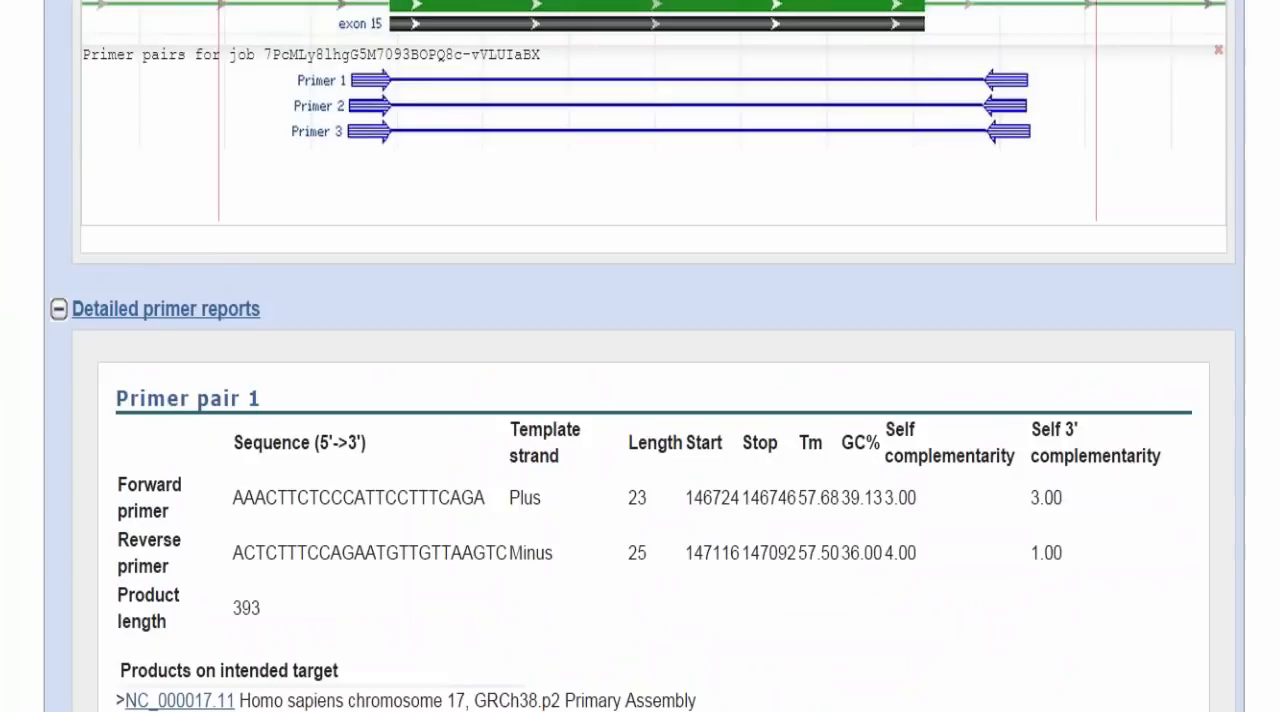
{"action": "scroll", "coordinate": [640, 356], "scroll_direction": "up", "scroll_amount": 5}
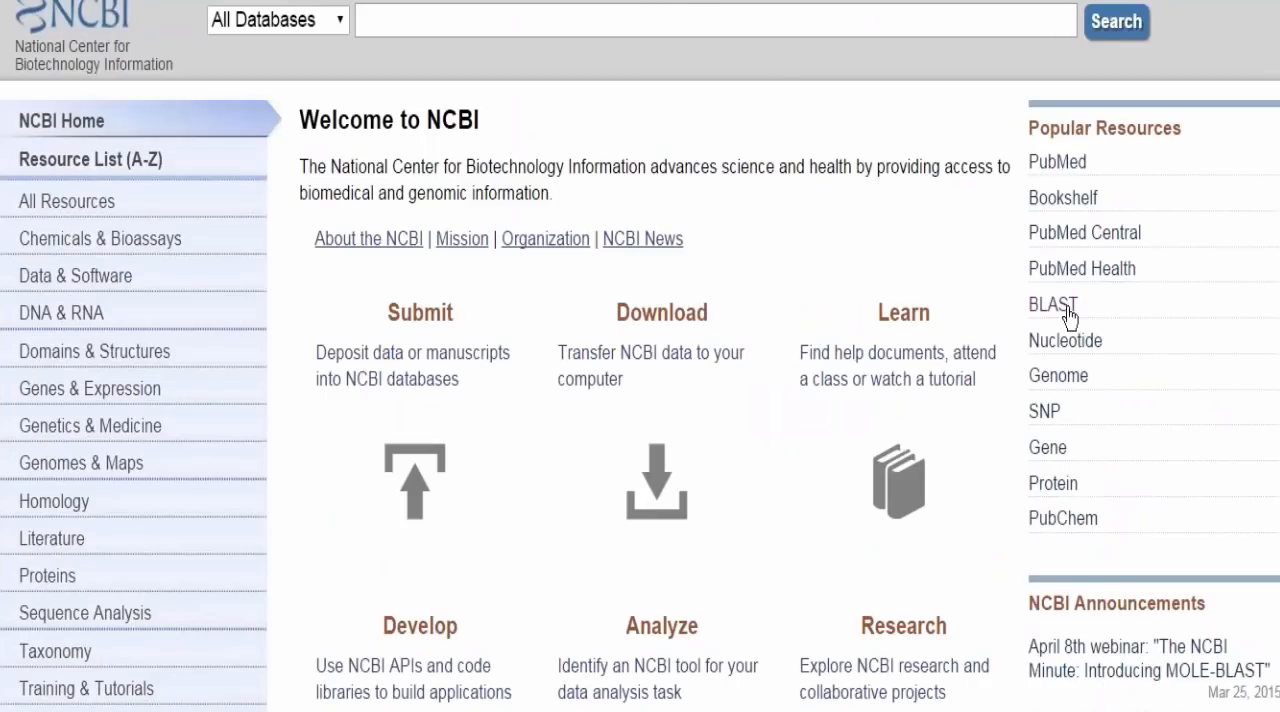
Step: Find and open the genomic BLAST page for chicken gut metagenome (taxid:506600)
{"action": "left_click", "coordinate": [1064, 306]}
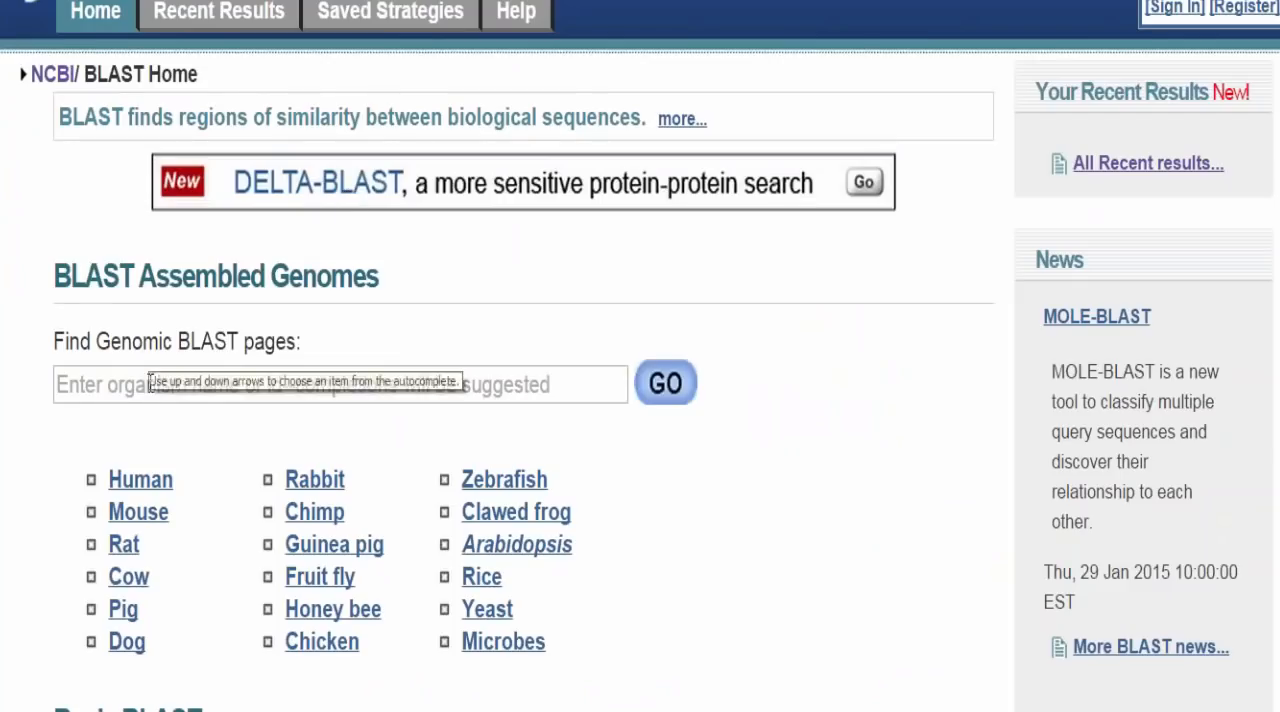
{"action": "left_click", "coordinate": [150, 383]}
{"action": "type", "text": "ch"}
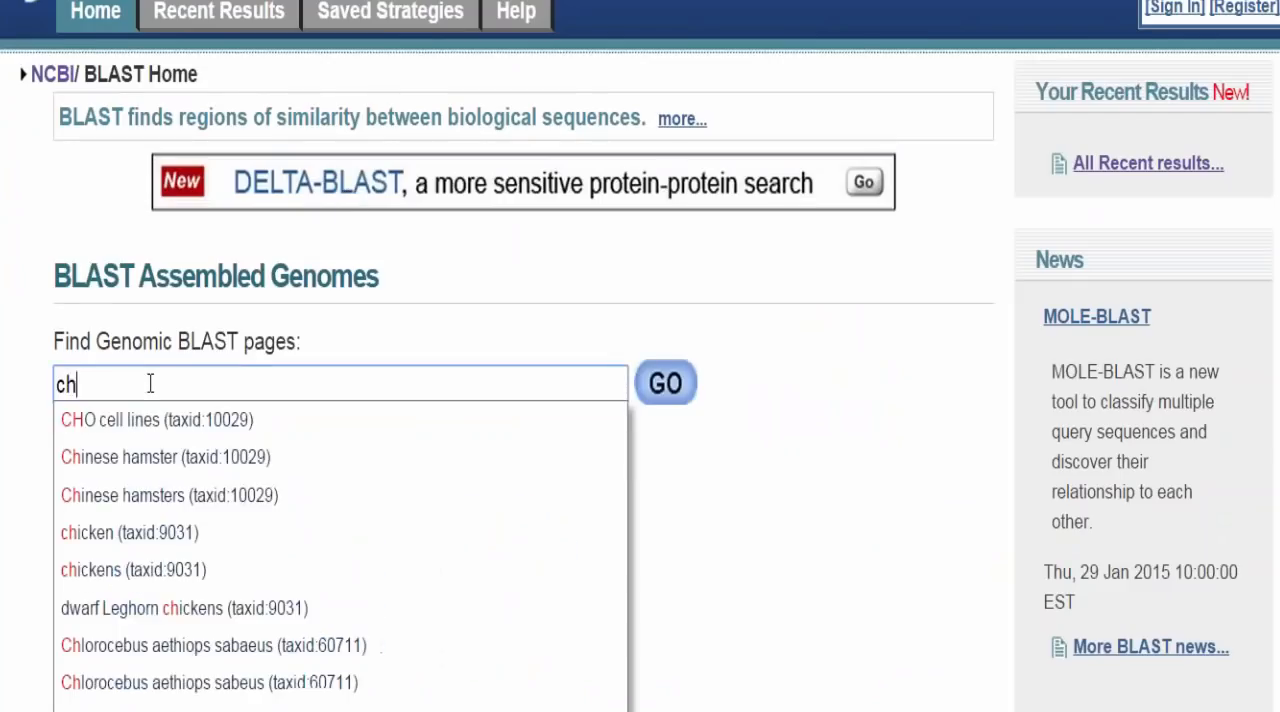
{"action": "type", "text": "ick"}
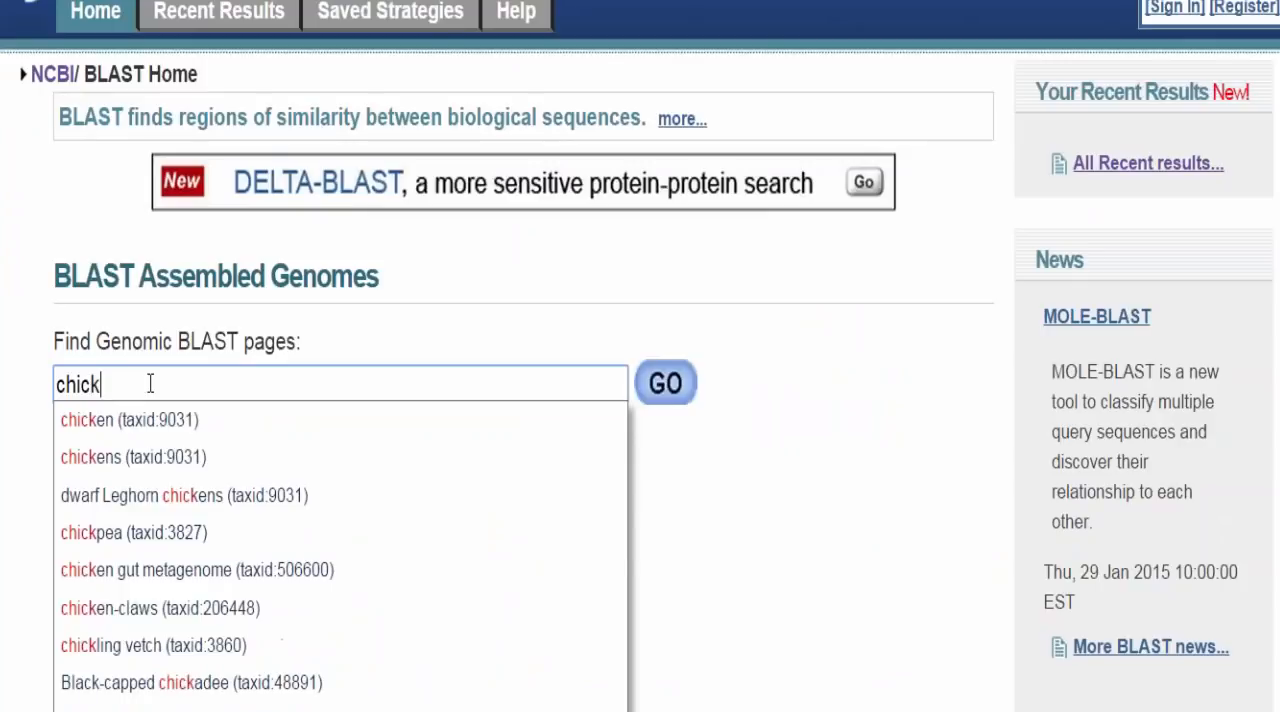
{"action": "type", "text": "en"}
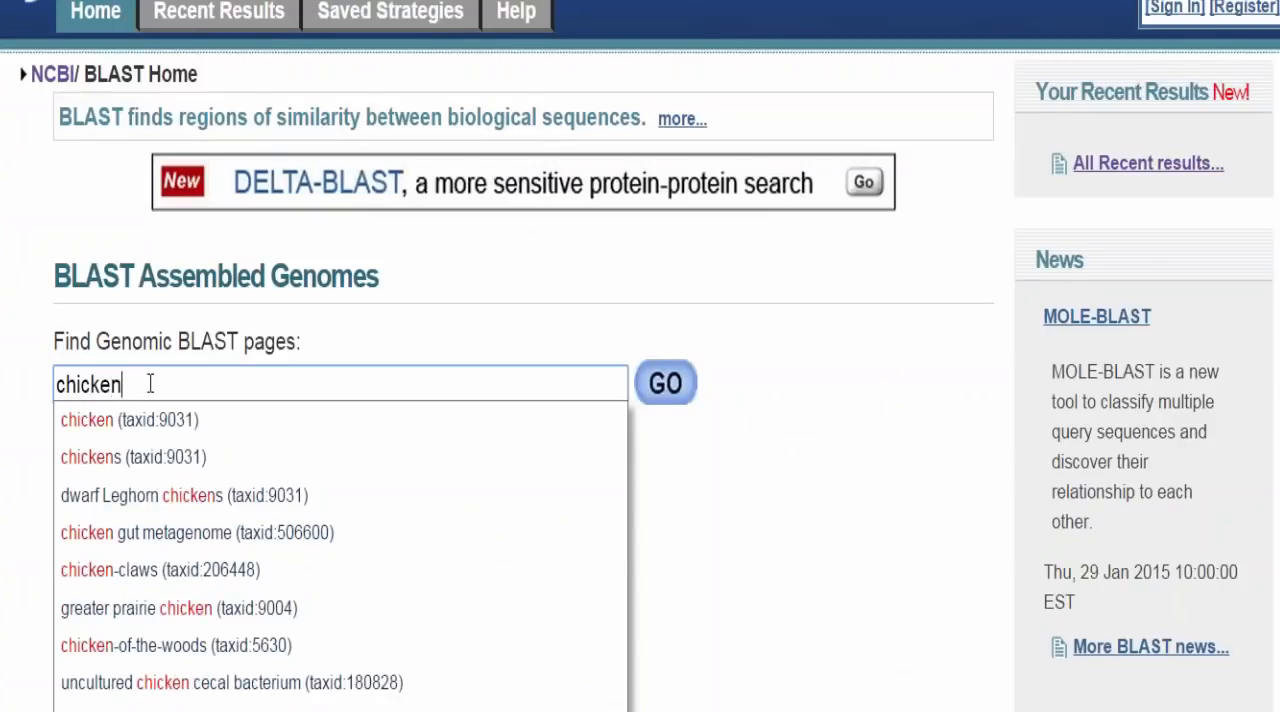
{"action": "type", "text": " gut"}
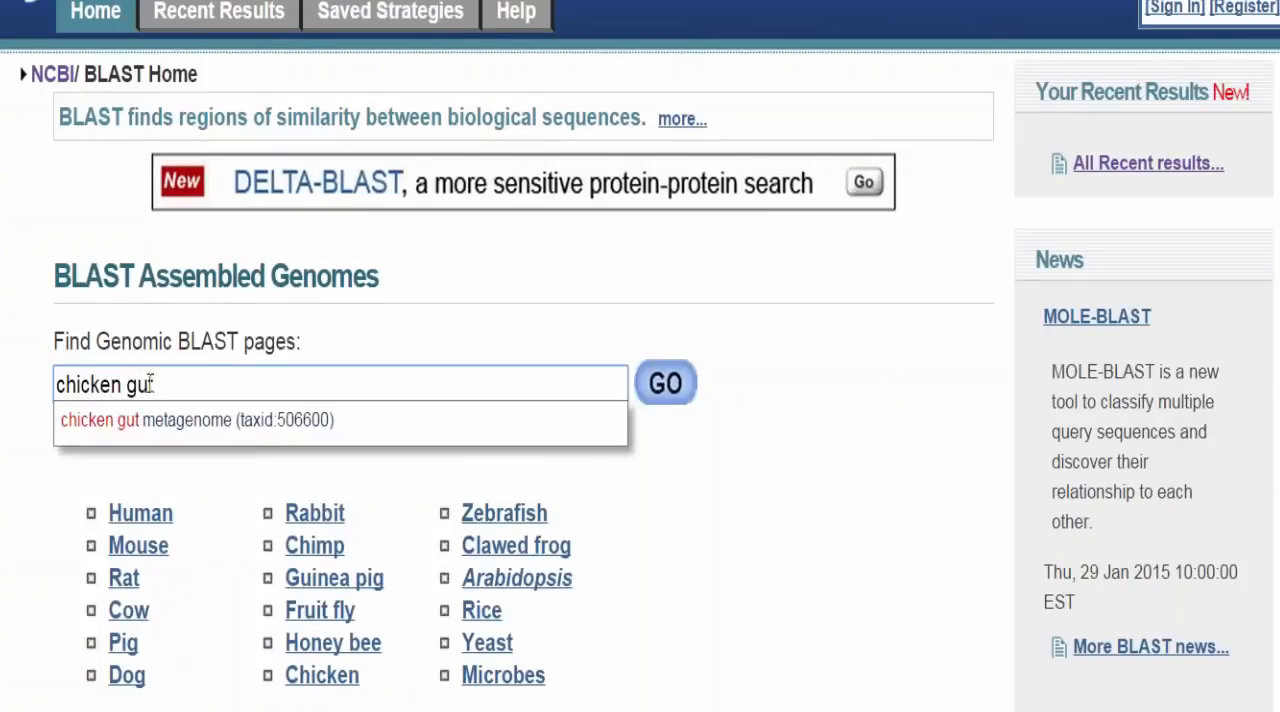
{"action": "left_click", "coordinate": [218, 422]}
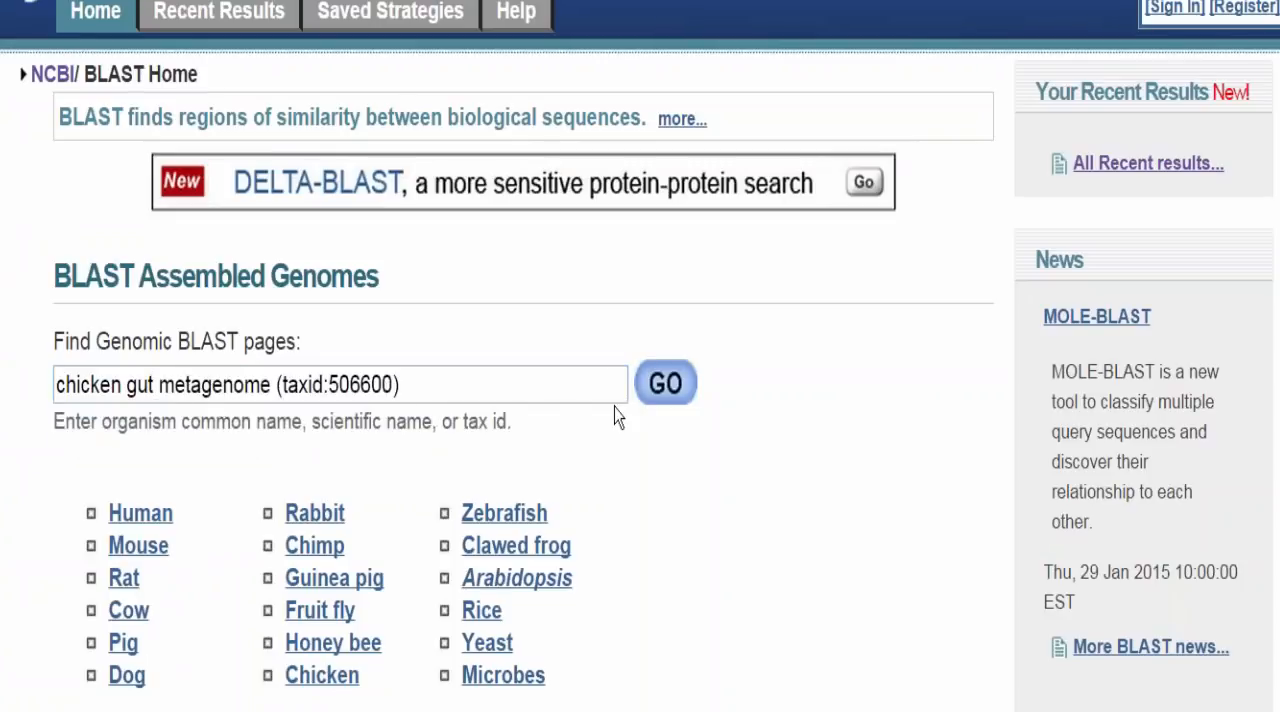
{"action": "left_click", "coordinate": [654, 396]}
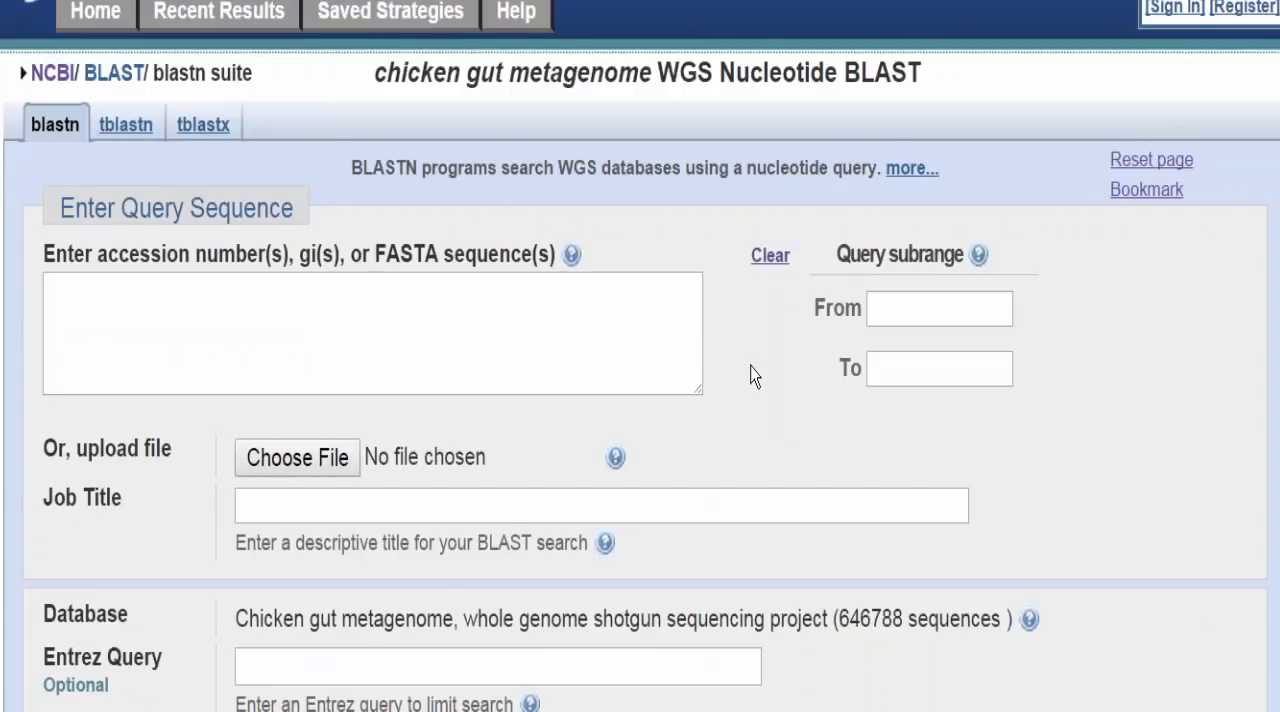
Step: Enter the accession NR_043437 as the query sequence for the chicken gut metagenome search
{"action": "scroll", "coordinate": [754, 376], "scroll_direction": "down", "scroll_amount": 2}
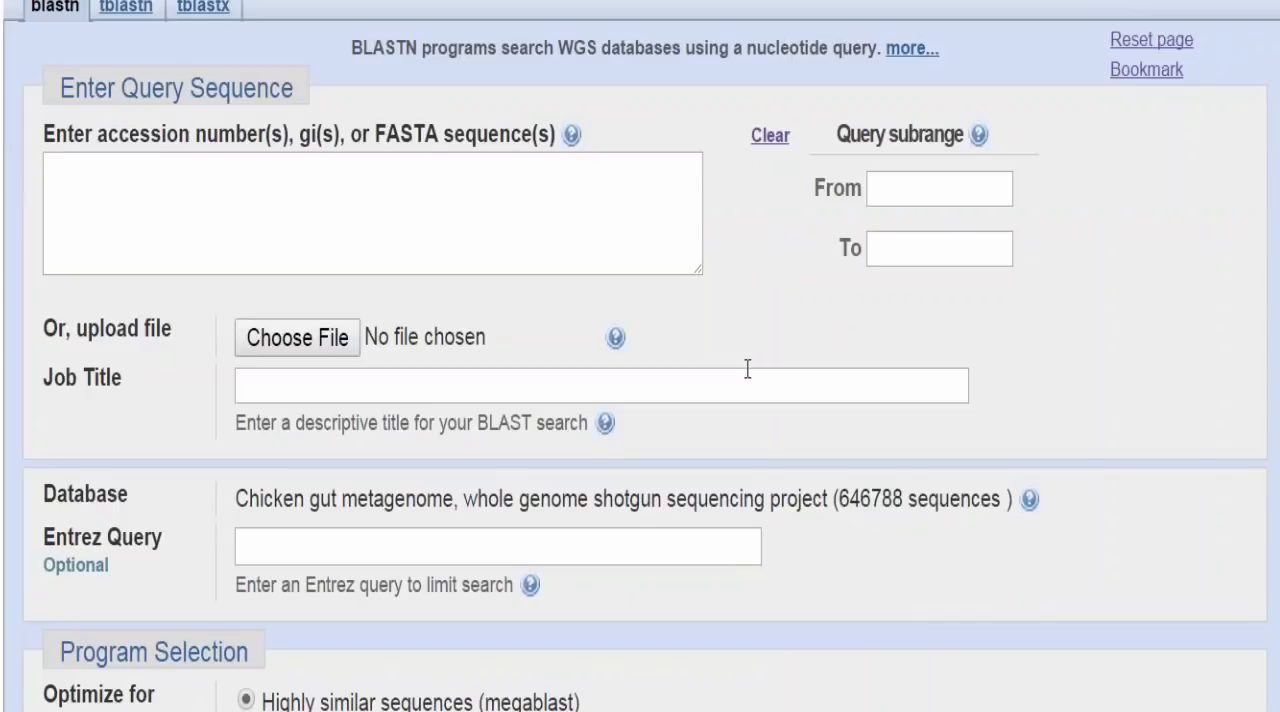
{"action": "left_click", "coordinate": [159, 194]}
{"action": "type", "text": "NR"}
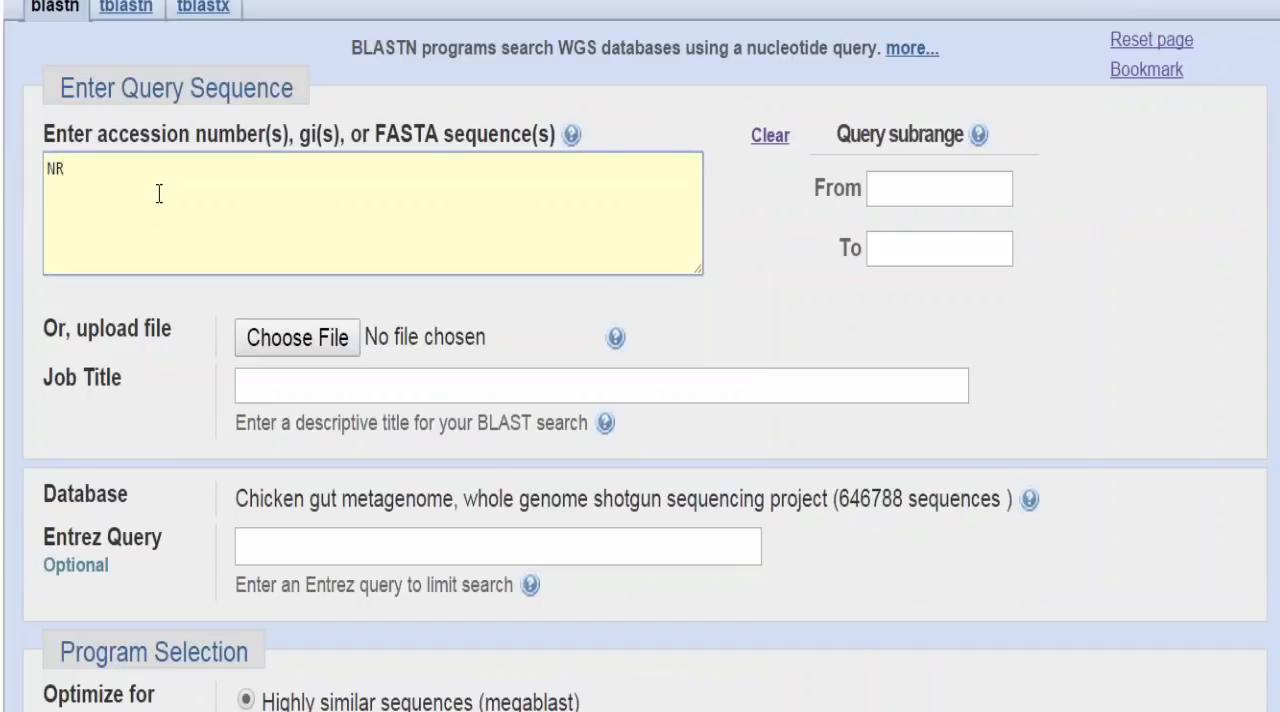
{"action": "type", "text": "_043437"}
Step: Run the BLAST search against the chicken gut metagenome WGS database, optimized for highly similar sequences (megablast)
{"action": "scroll", "coordinate": [1275, 290], "scroll_direction": "down", "scroll_amount": 3}
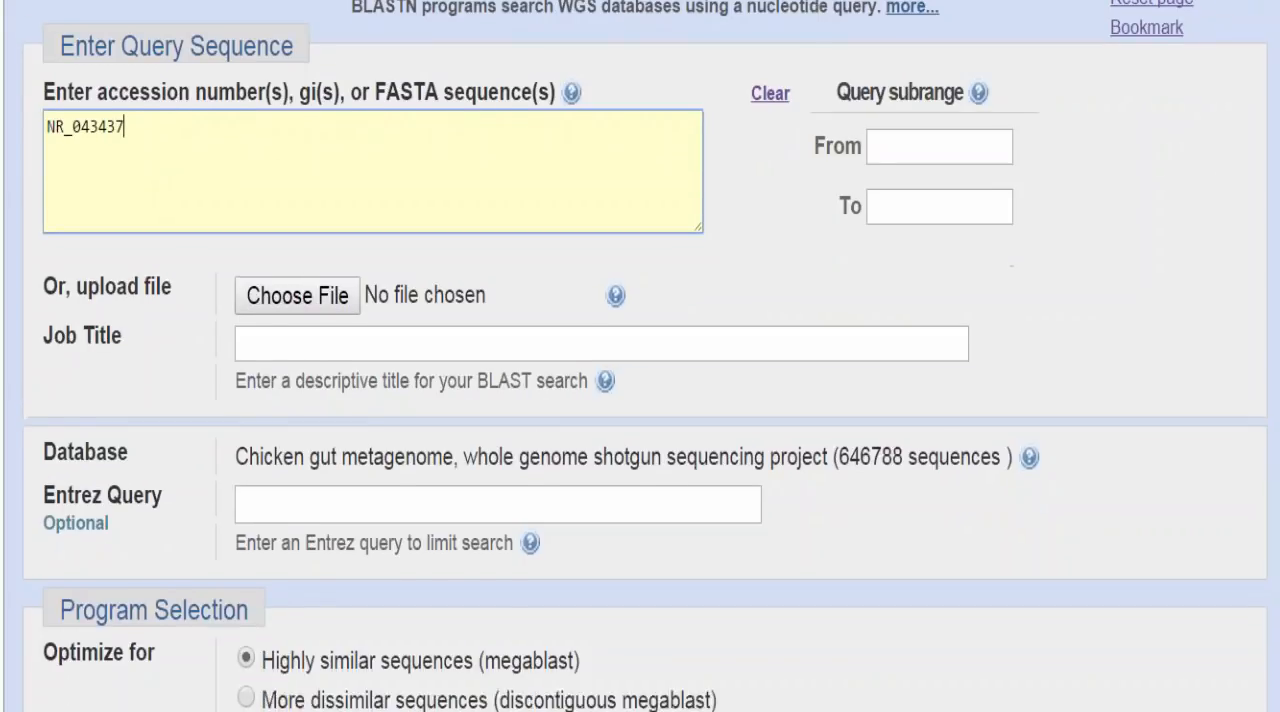
{"action": "scroll", "coordinate": [1275, 290], "scroll_direction": "up", "scroll_amount": 2}
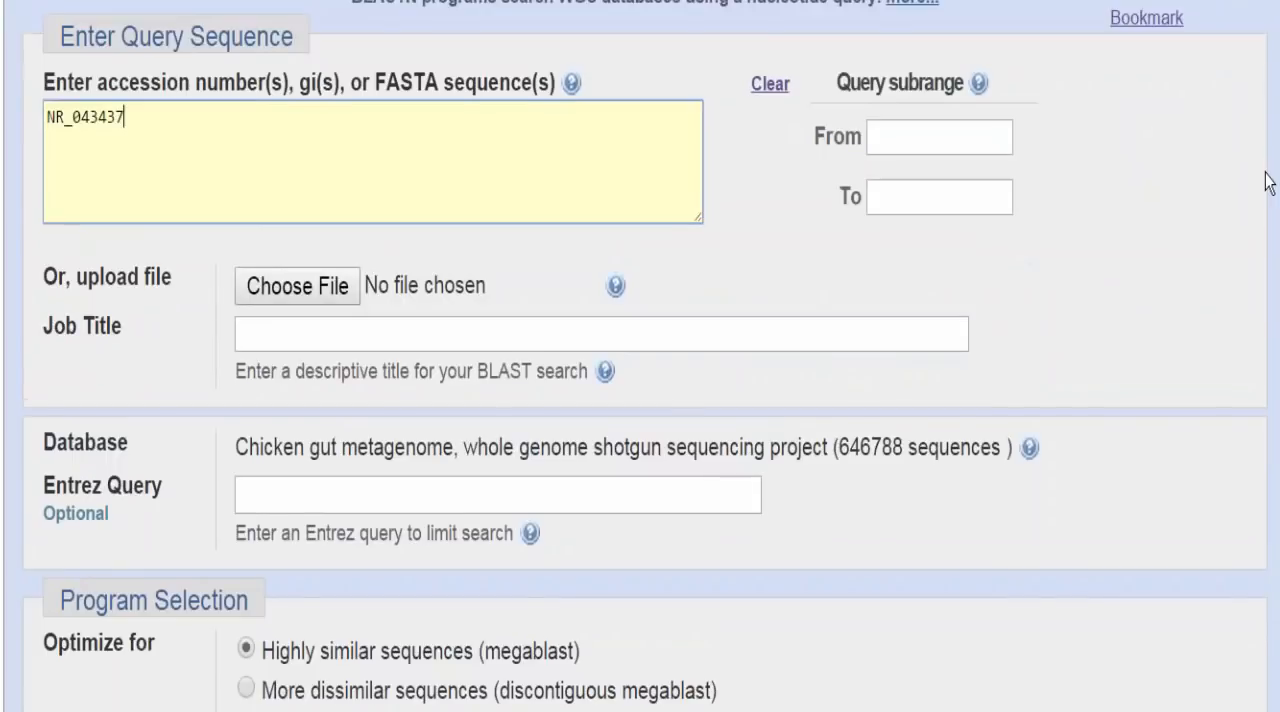
{"action": "scroll", "coordinate": [1266, 180], "scroll_direction": "up", "scroll_amount": 2}
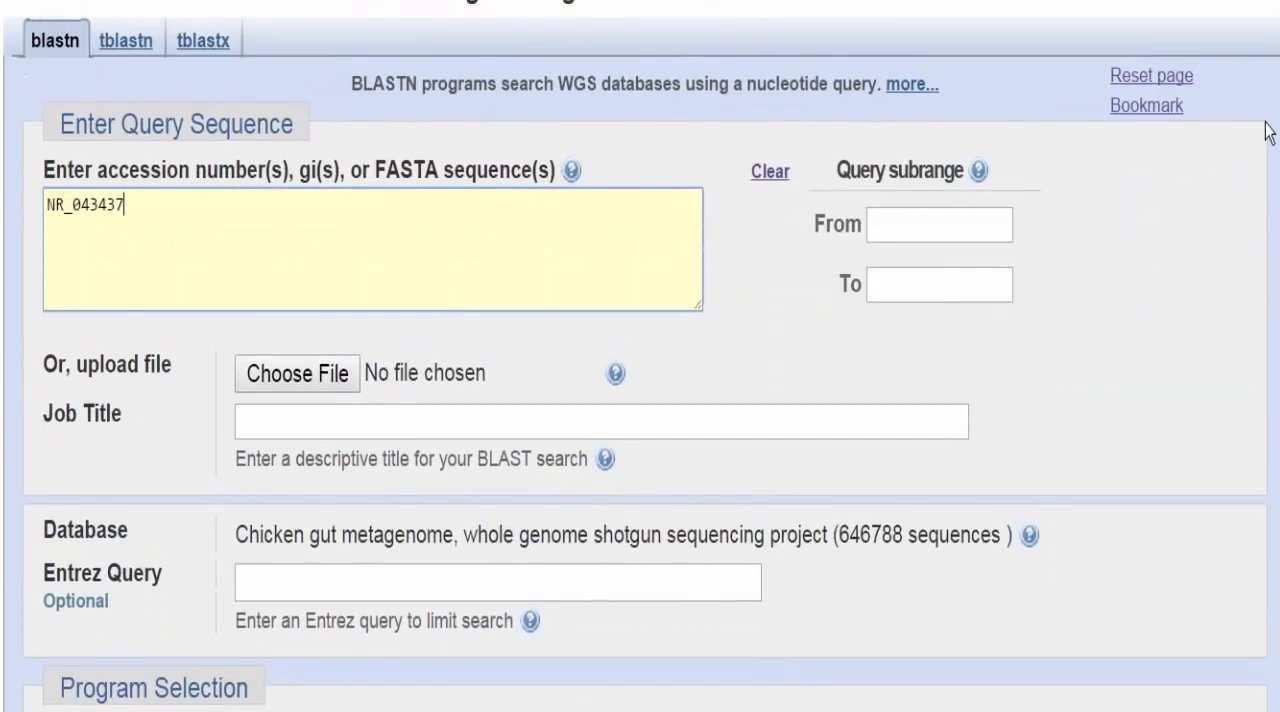
{"action": "scroll", "coordinate": [1266, 294], "scroll_direction": "down", "scroll_amount": 5}
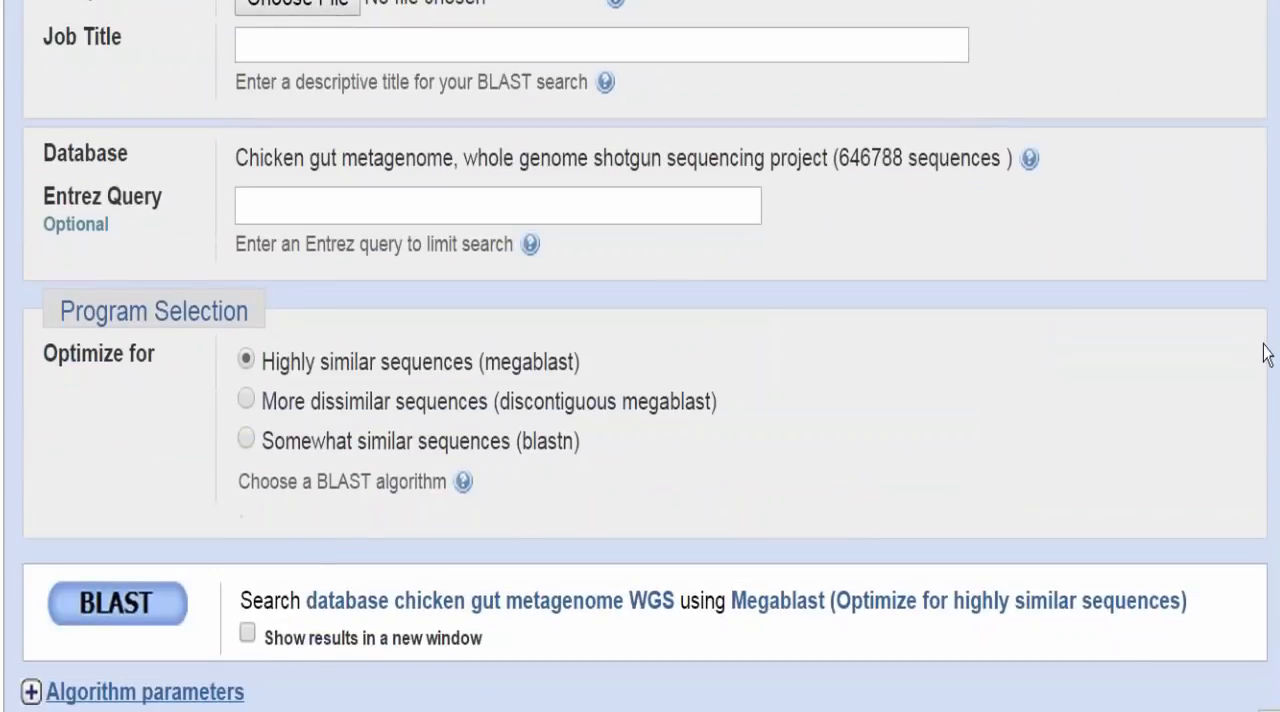
{"action": "left_click", "coordinate": [130, 622]}
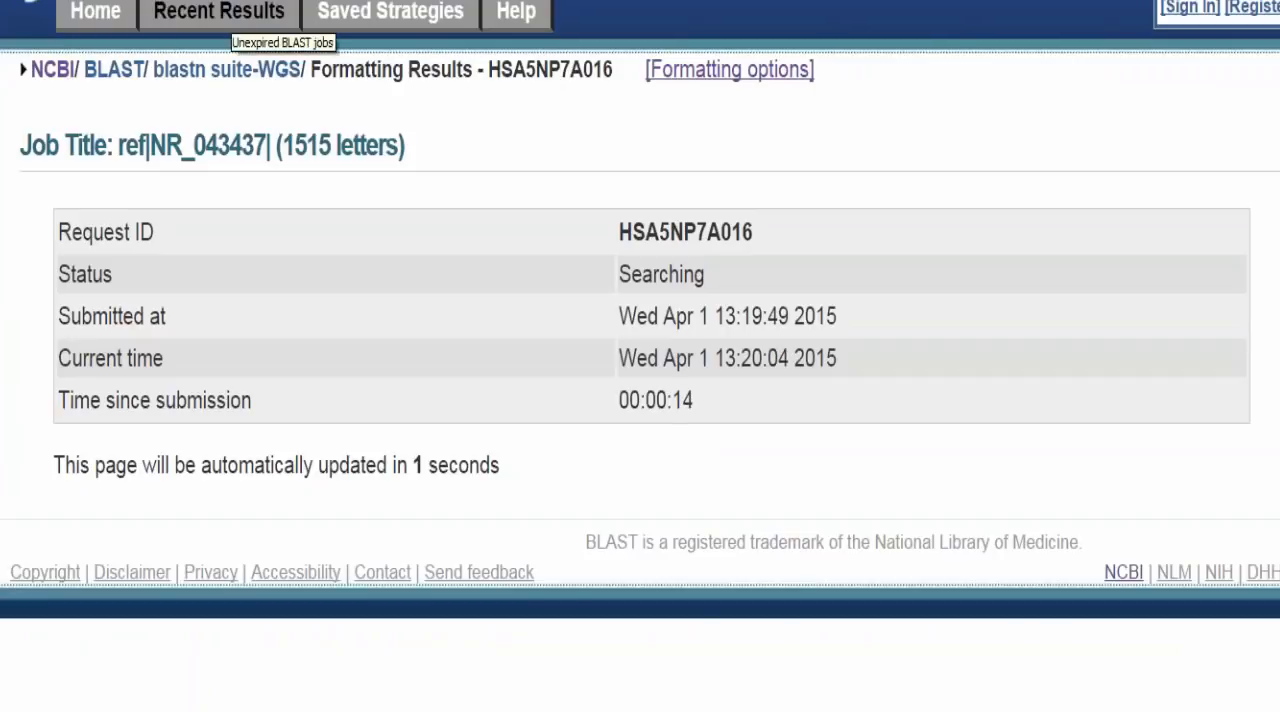
Step: Open the recent BLAST results and copy the chicken gut metagenome request ID HP41352X016 from the notes file
{"action": "left_click", "coordinate": [228, 20]}
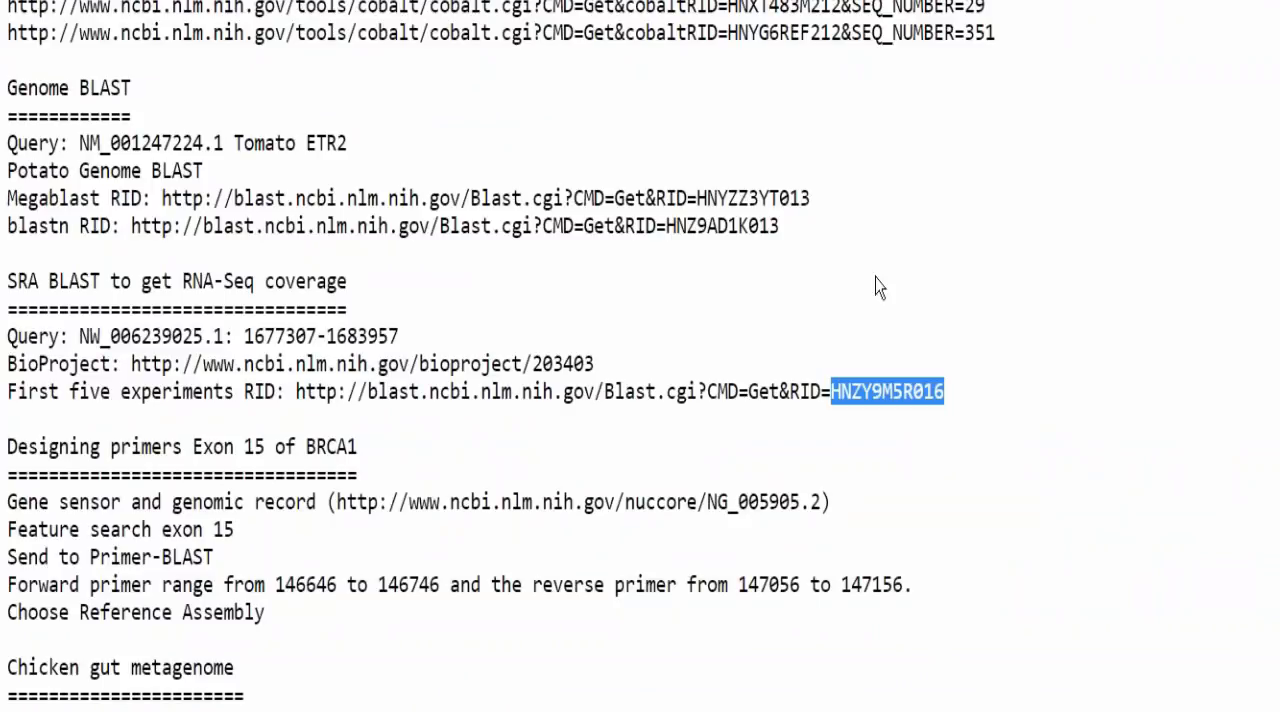
{"action": "scroll", "coordinate": [877, 286], "scroll_direction": "down", "scroll_amount": 6}
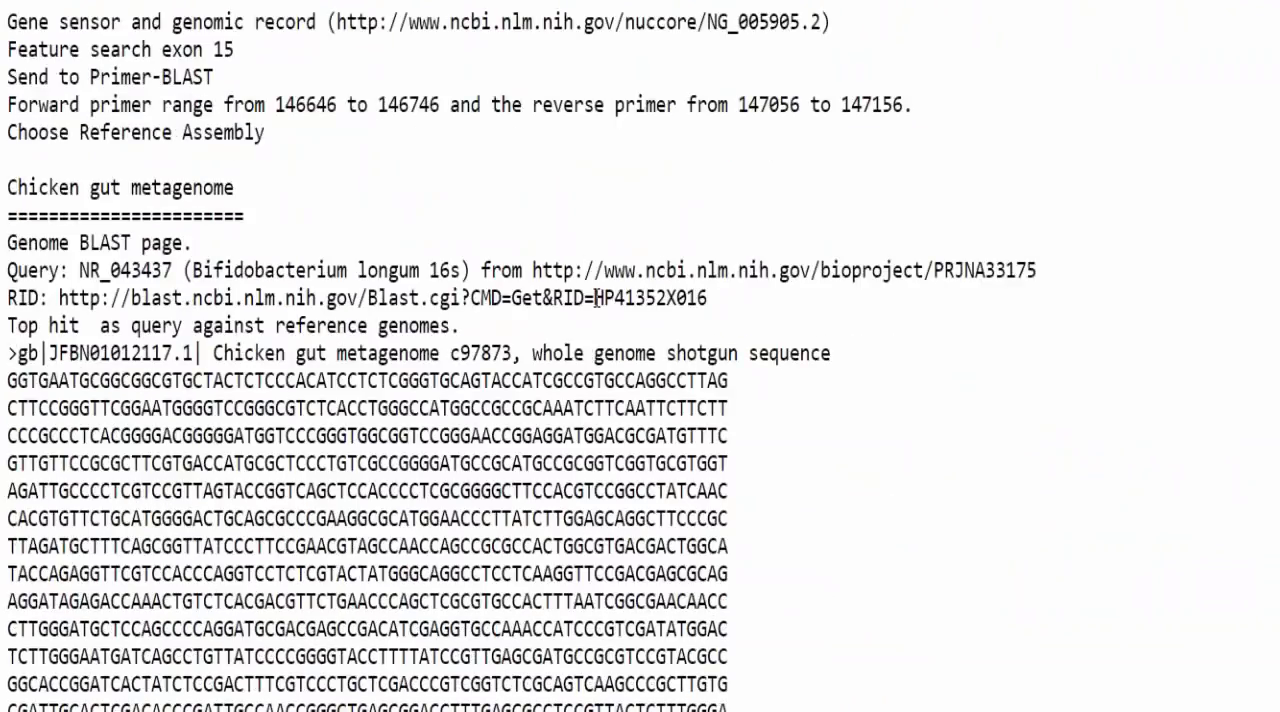
{"action": "left_click_drag", "start_coordinate": [595, 298], "coordinate": [707, 299]}
{"action": "right_click", "coordinate": [686, 300]}
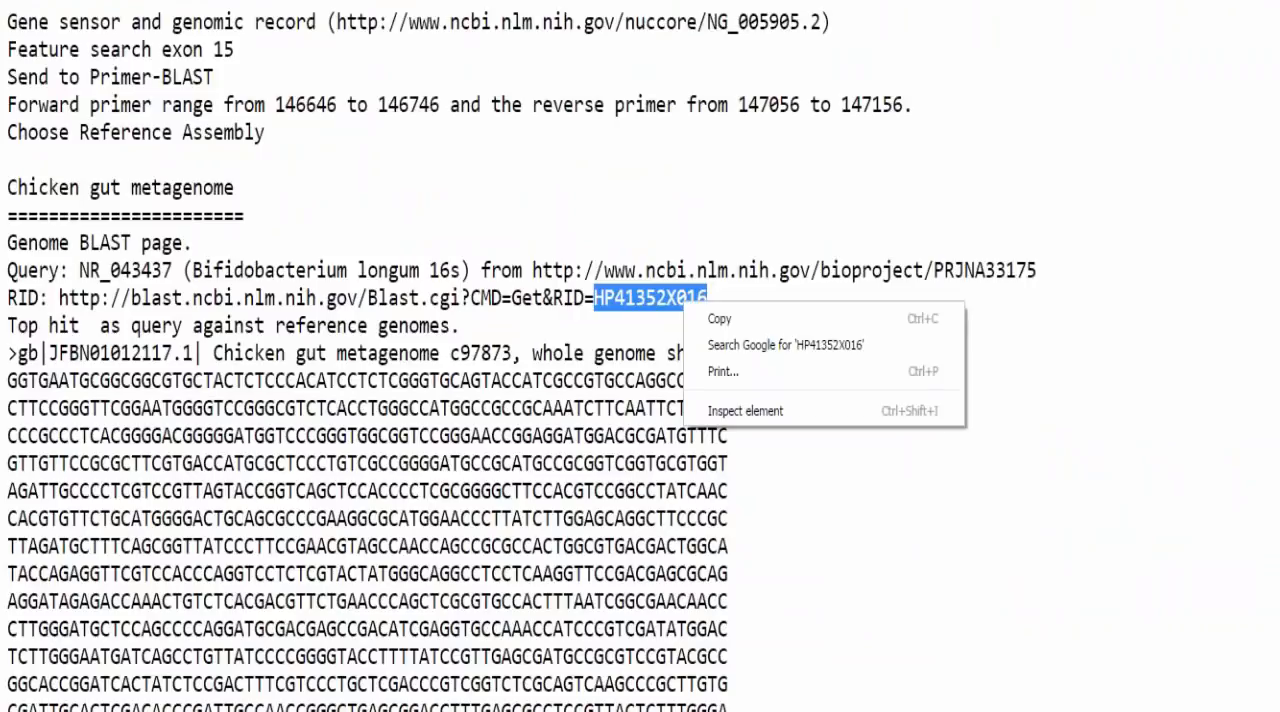
{"action": "left_click", "coordinate": [714, 322]}
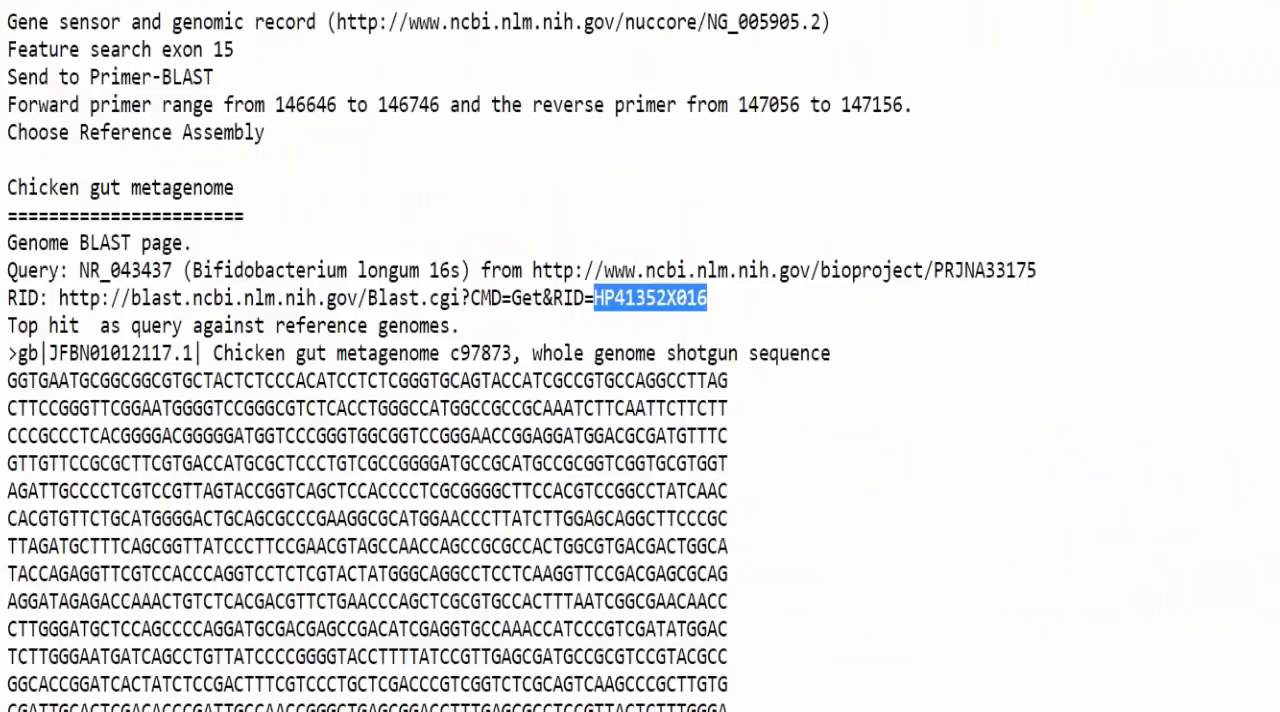
Step: Look up the BLAST job with request ID HP41352X016 and view its report
{"action": "key", "text": "alt+Tab"}
{"action": "right_click", "coordinate": [300, 258]}
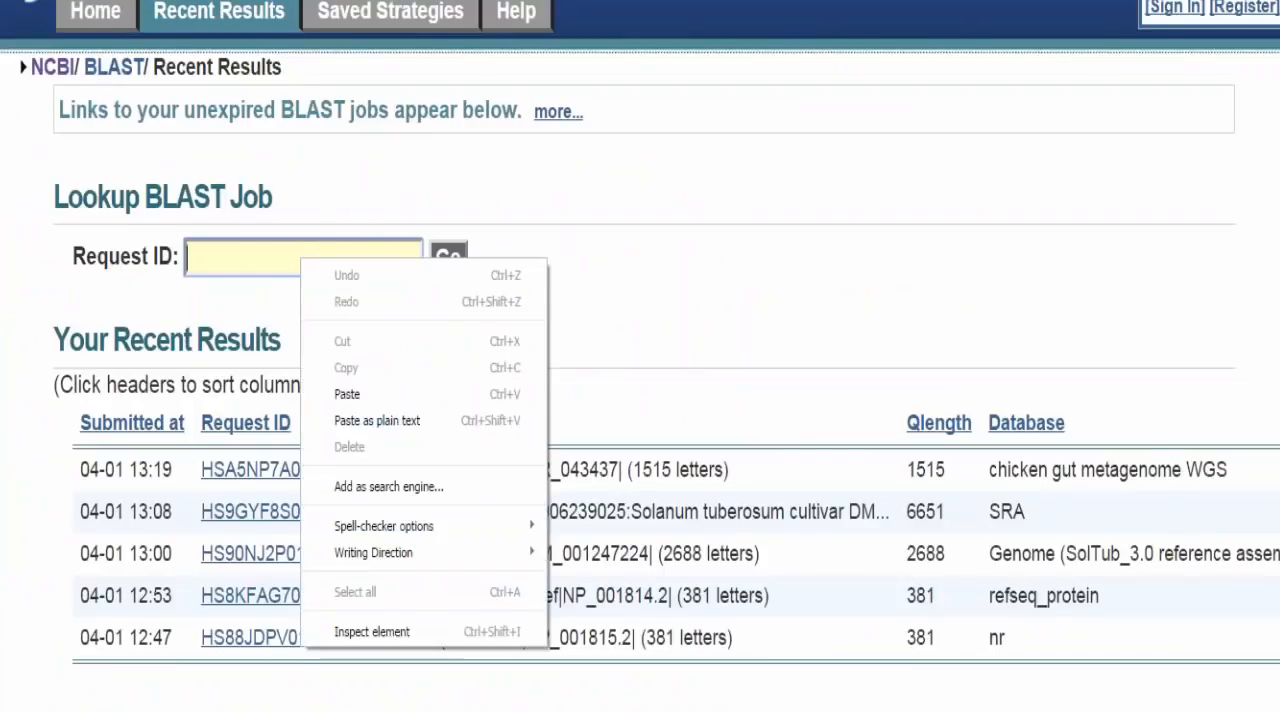
{"action": "left_click", "coordinate": [385, 396]}
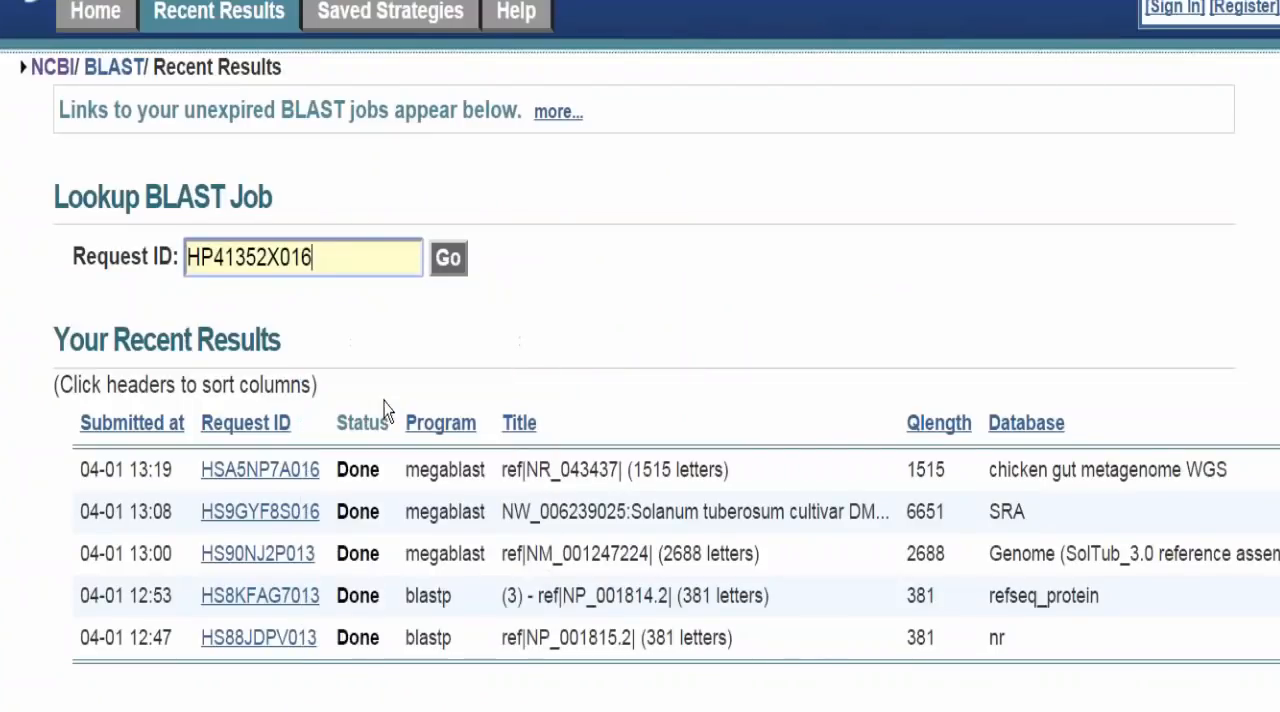
{"action": "left_click", "coordinate": [447, 272]}
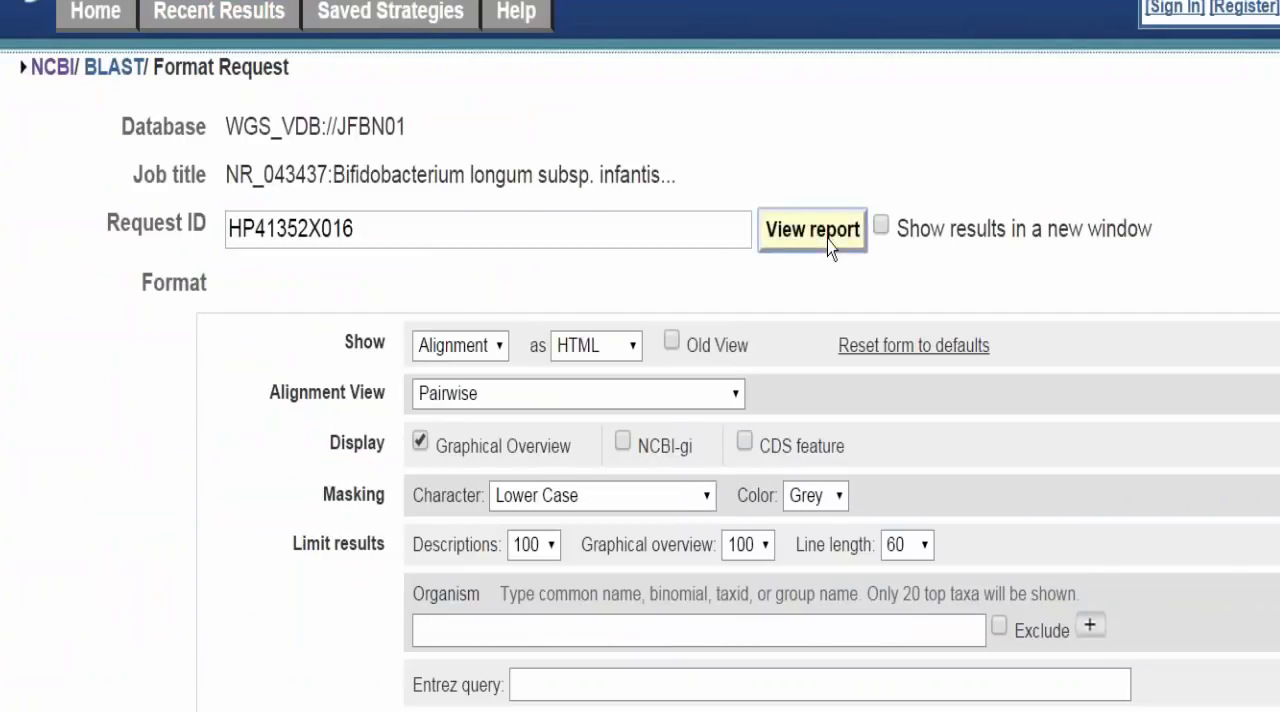
{"action": "left_click", "coordinate": [828, 240]}
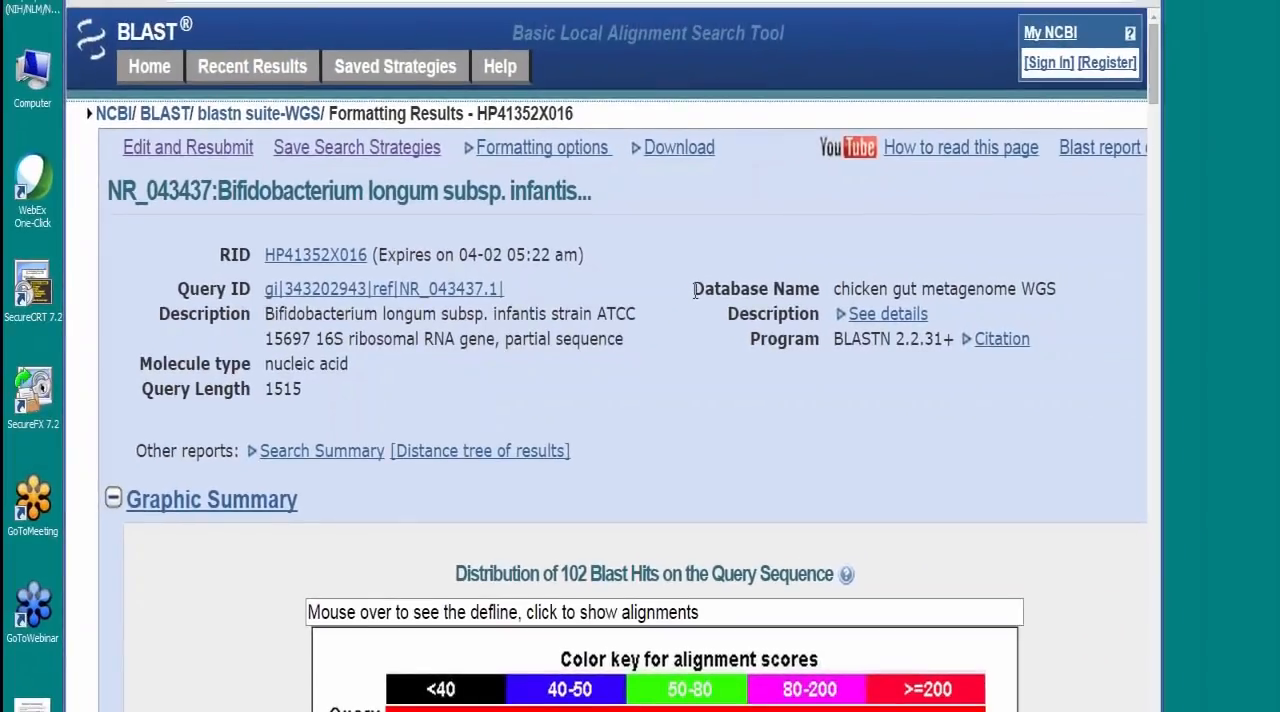
Step: Review the graphic summary and hit descriptions, and open the FASTA sequence of the top hit, contig JFBN01012117
{"action": "scroll", "coordinate": [640, 400], "scroll_direction": "down", "scroll_amount": 3}
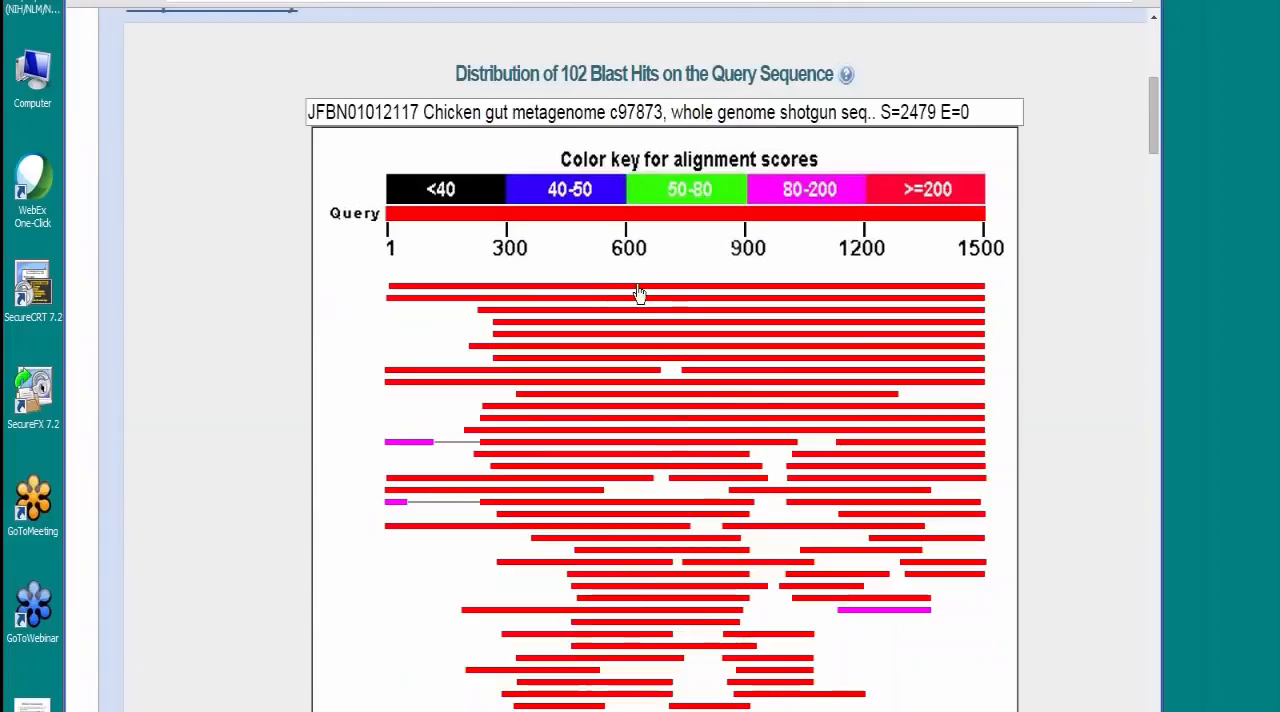
{"action": "scroll", "coordinate": [1068, 300], "scroll_direction": "down", "scroll_amount": 4}
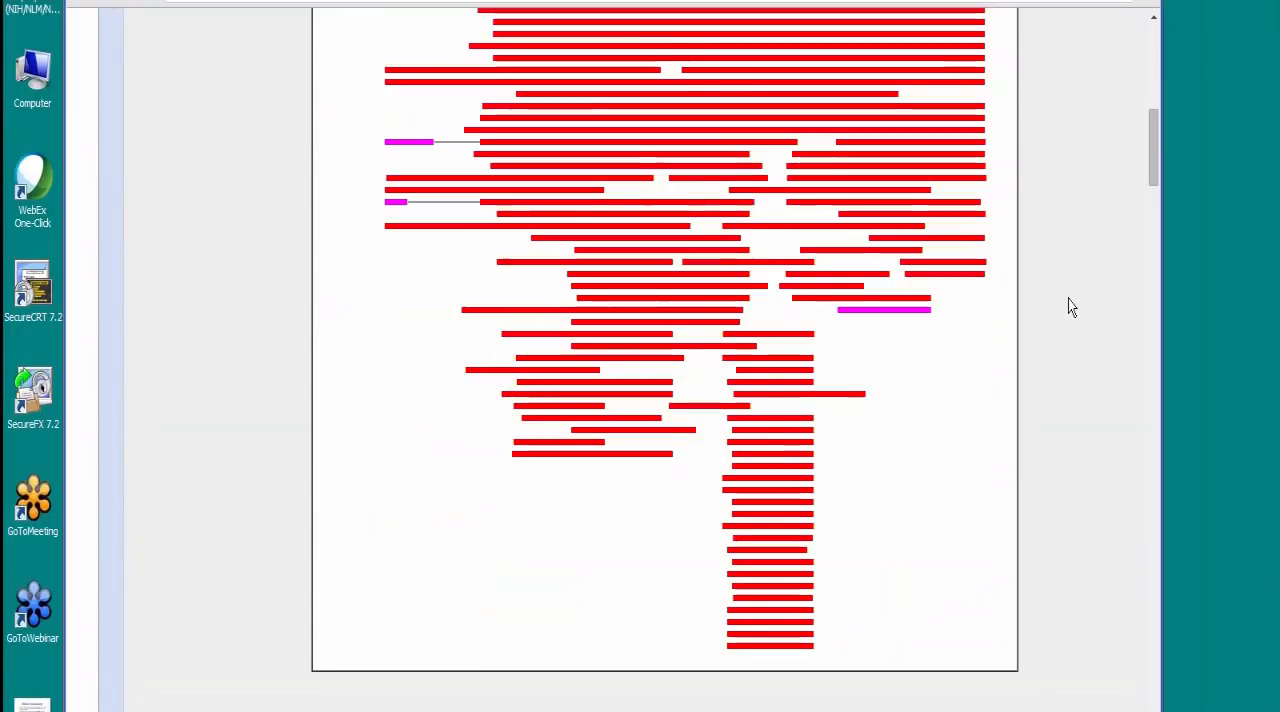
{"action": "scroll", "coordinate": [1068, 299], "scroll_direction": "down", "scroll_amount": 6}
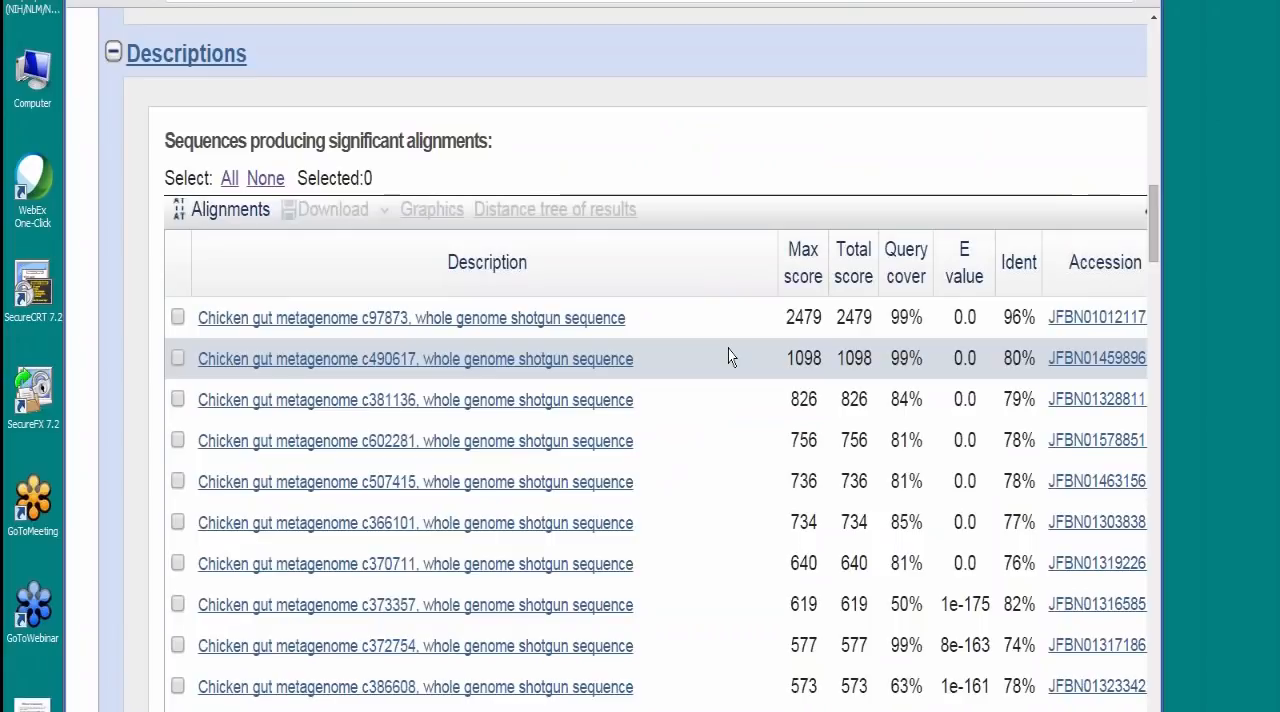
{"action": "left_click", "coordinate": [1097, 318]}
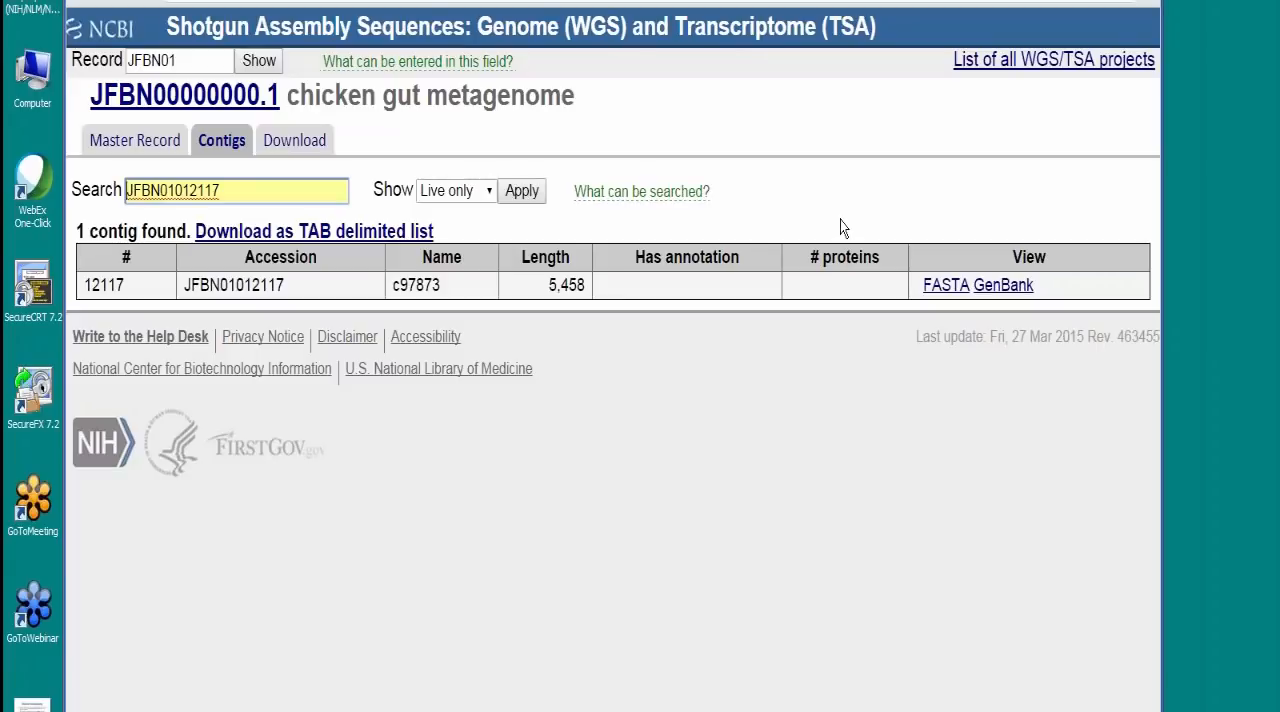
{"action": "left_click", "coordinate": [940, 287]}
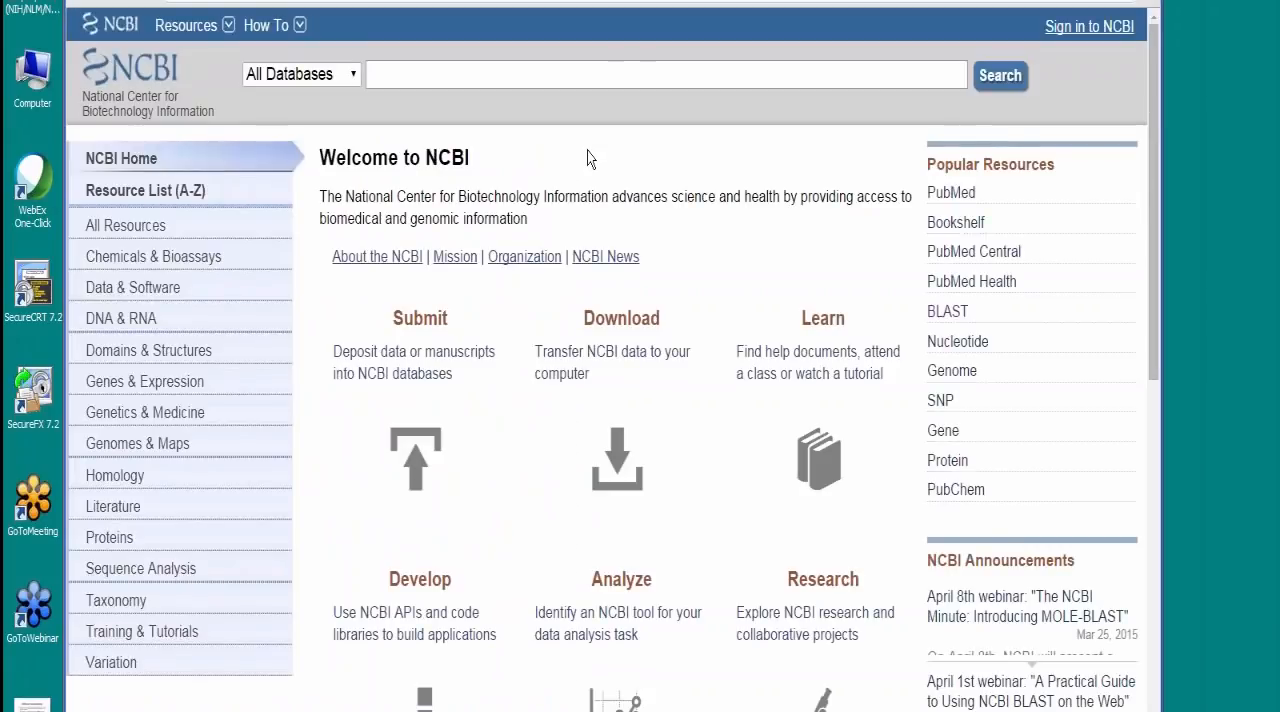
Step: Search the BioProject database for "bovine gut metagenome" from the NCBI home page
{"action": "left_click", "coordinate": [356, 80]}
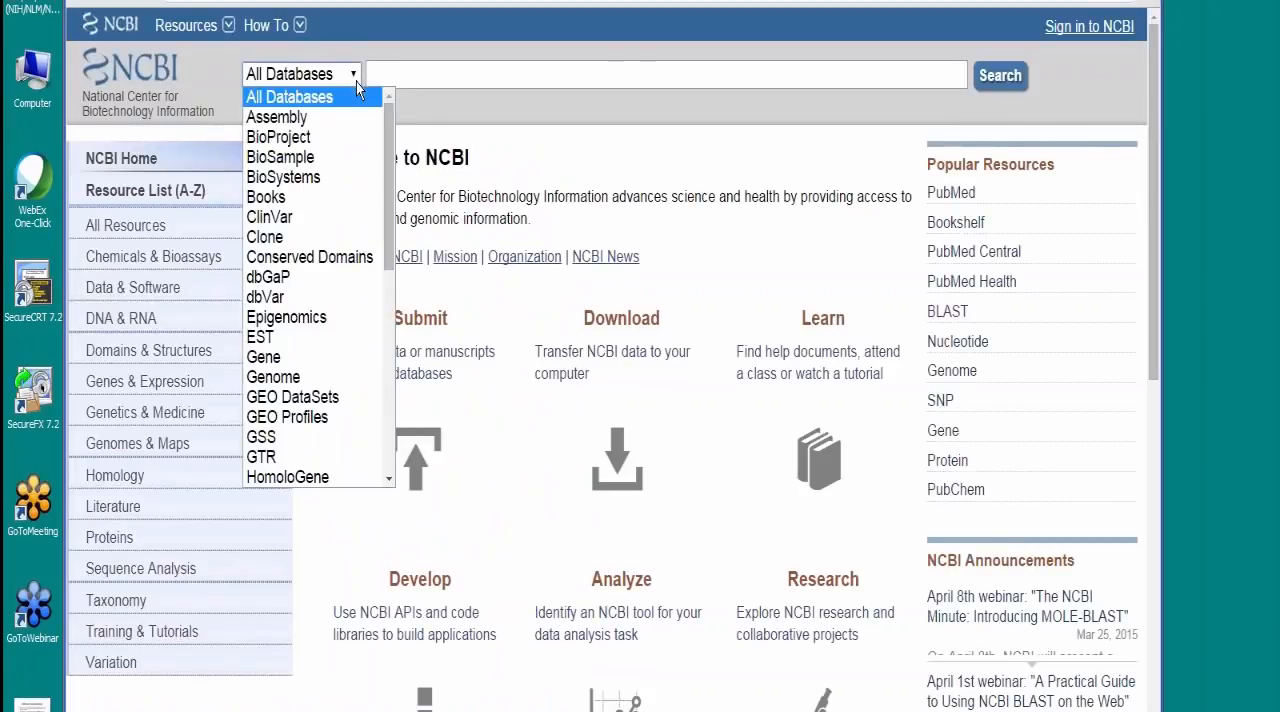
{"action": "left_click", "coordinate": [340, 137]}
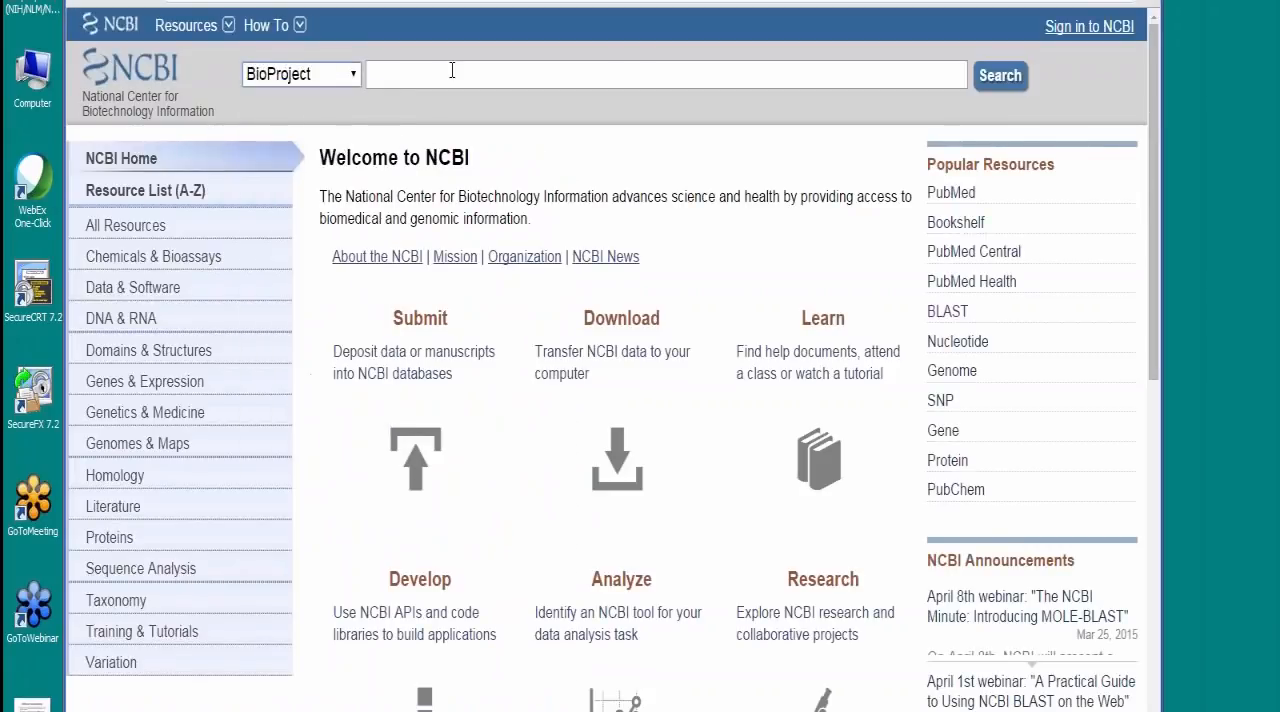
{"action": "left_click", "coordinate": [453, 72]}
{"action": "type", "text": "bovi"}
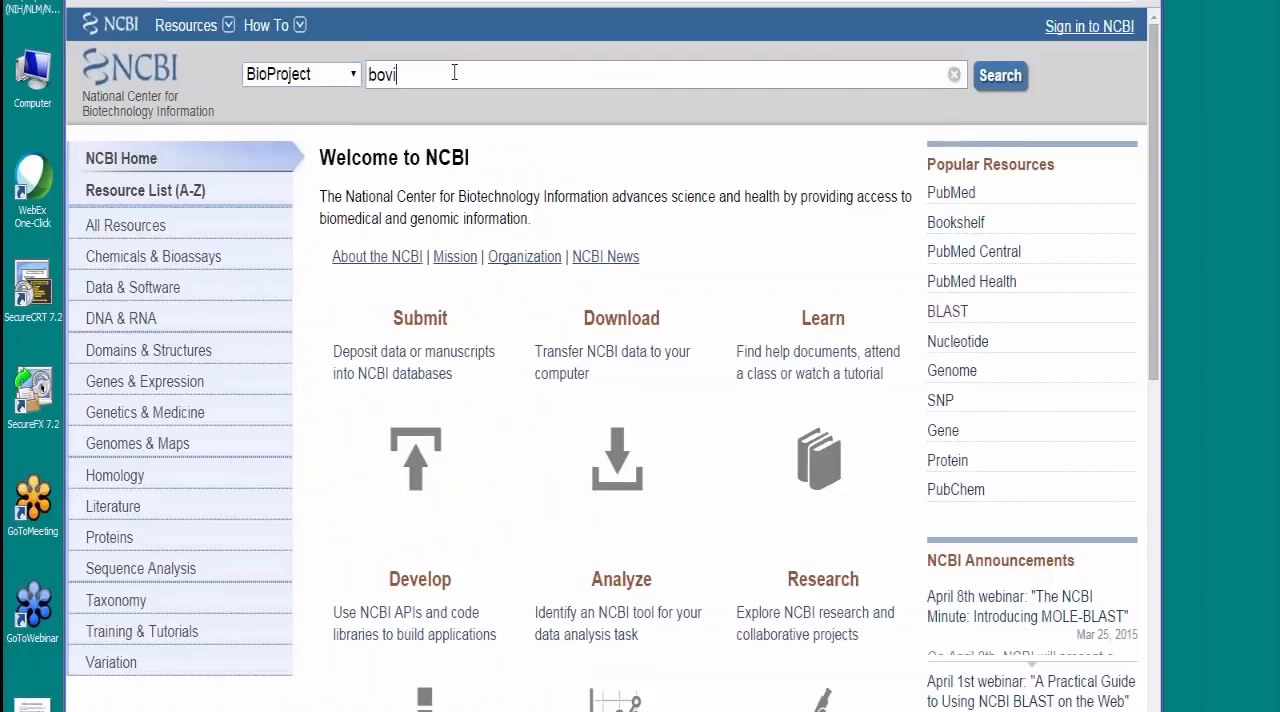
{"action": "type", "text": "ne gu"}
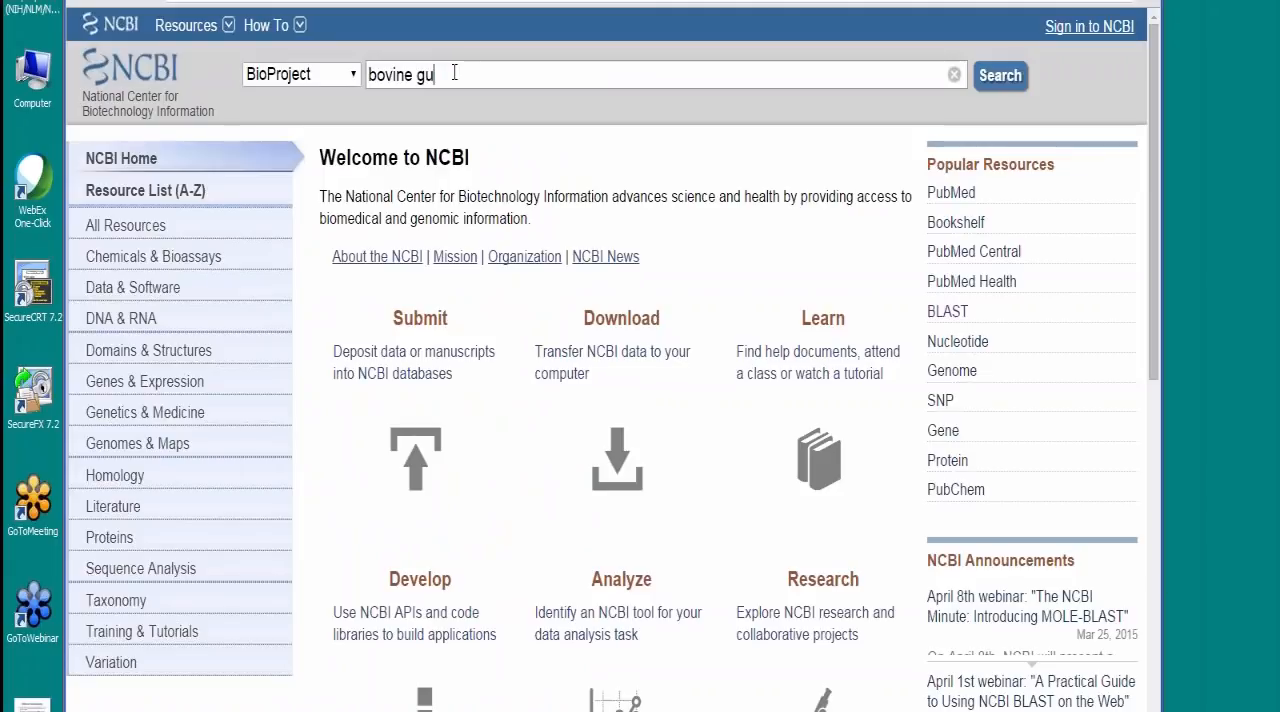
{"action": "type", "text": "t metageno"}
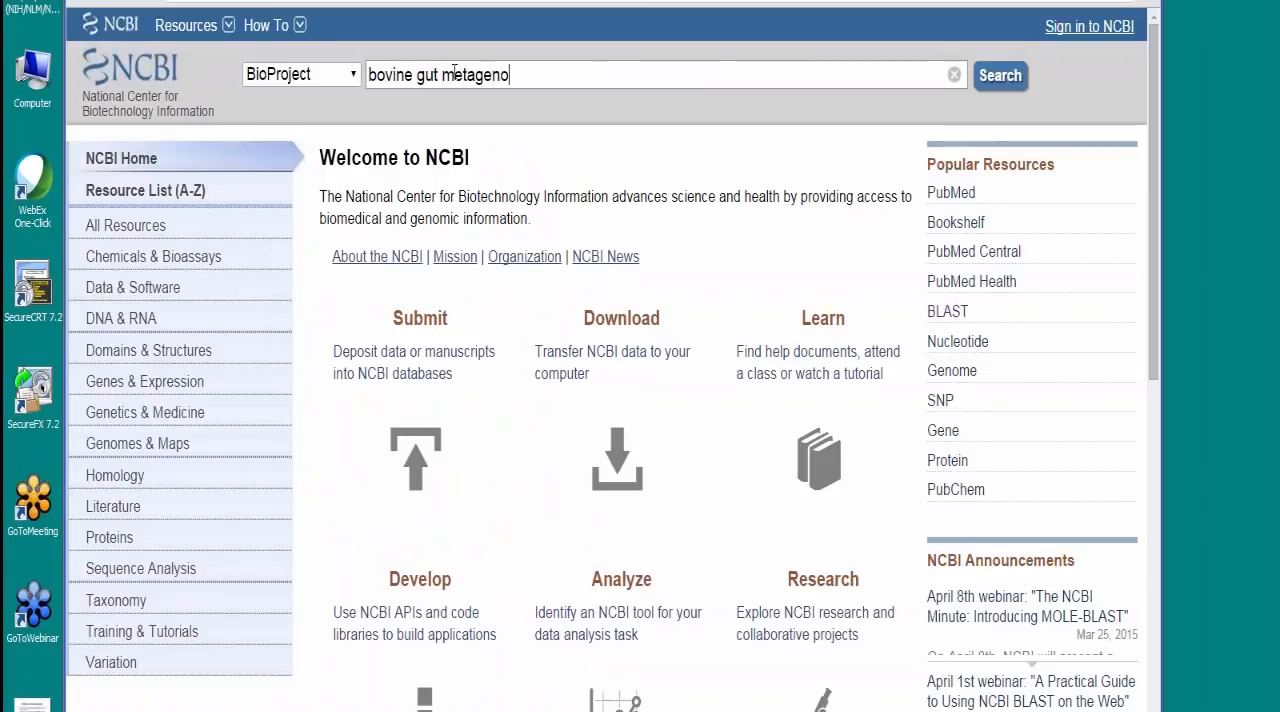
{"action": "type", "text": "me"}
{"action": "left_click", "coordinate": [1000, 78]}
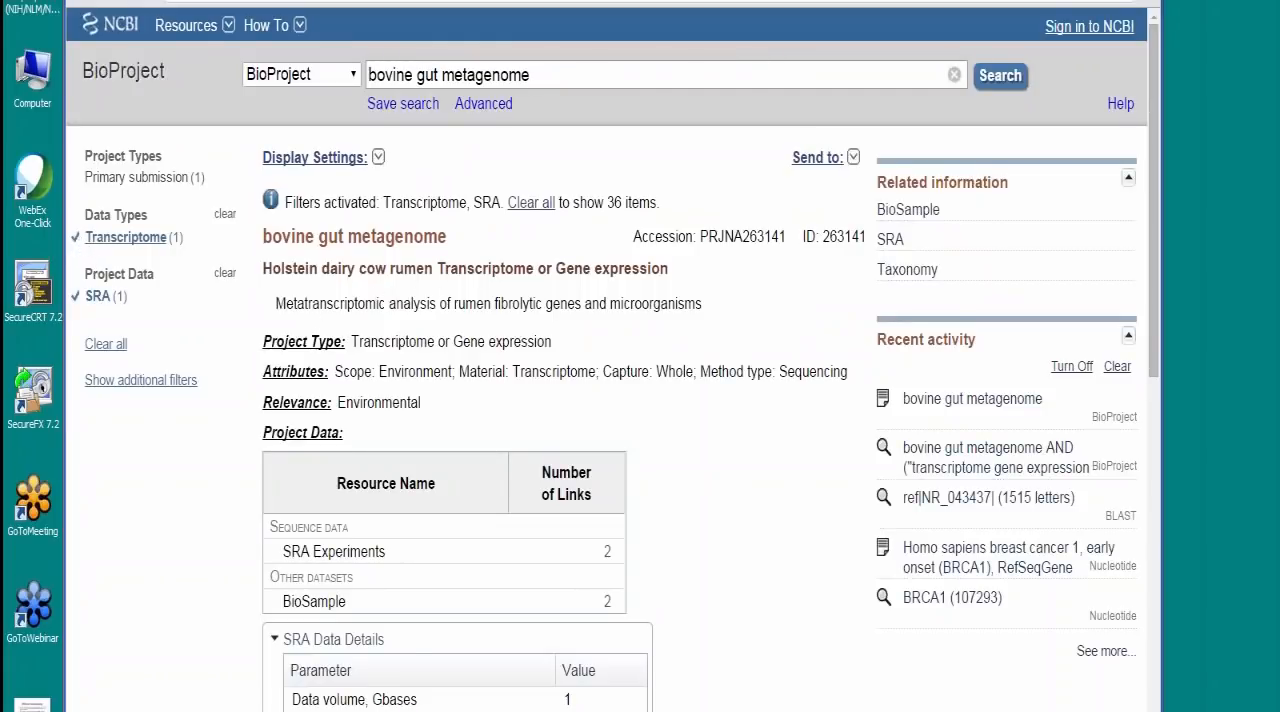
Step: Clear the Transcriptome and SRA filters and rerun the bovine gut metagenome BioProject search
{"action": "left_click", "coordinate": [76, 242]}
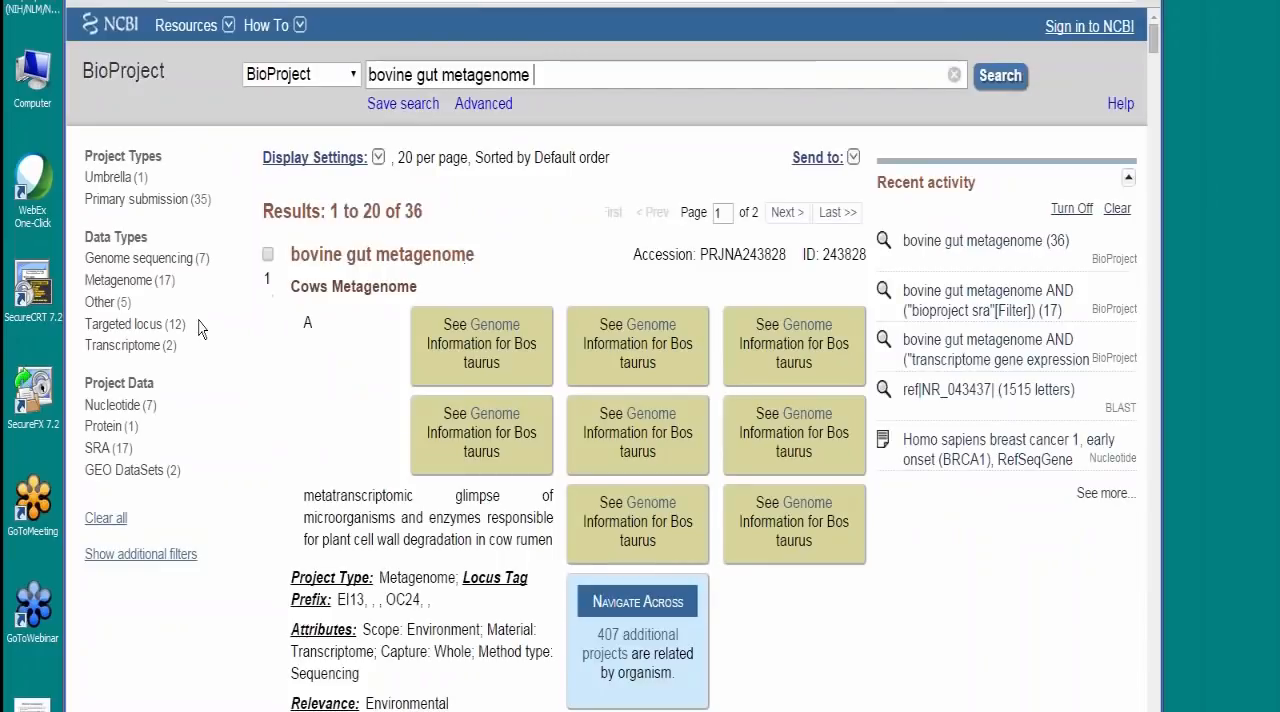
{"action": "left_click", "coordinate": [1000, 75]}
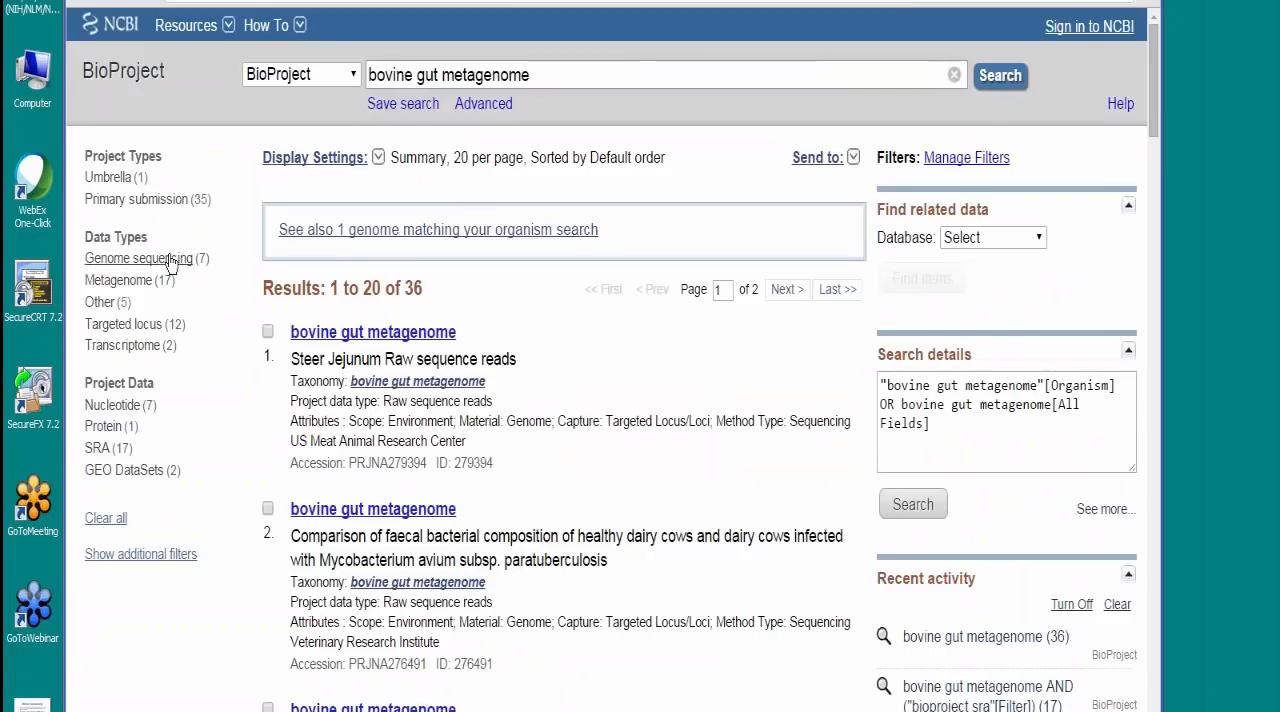
Step: Filter the BioProject results to Nucleotide data and open the Genomic DNA records linked to Pooled Gut Metagenome from Steer
{"action": "left_click", "coordinate": [137, 412]}
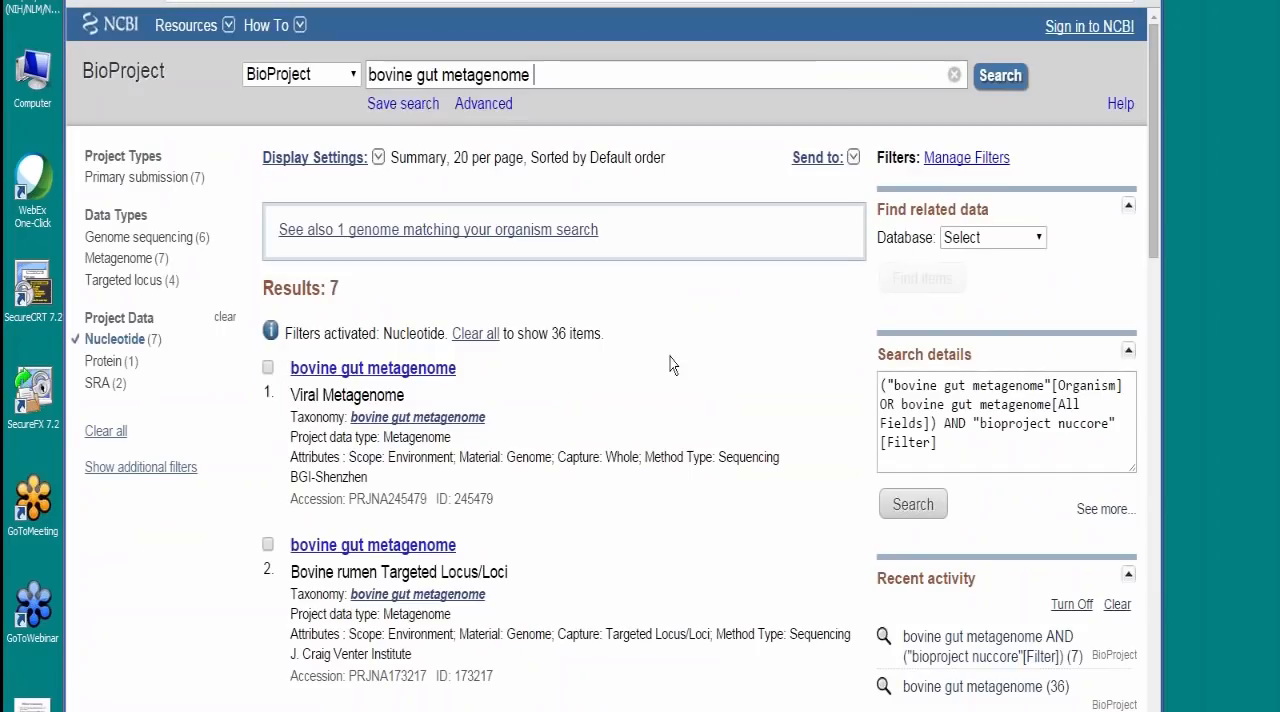
{"action": "scroll", "coordinate": [672, 365], "scroll_direction": "down", "scroll_amount": 3}
{"action": "scroll", "coordinate": [672, 365], "scroll_direction": "down", "scroll_amount": 2}
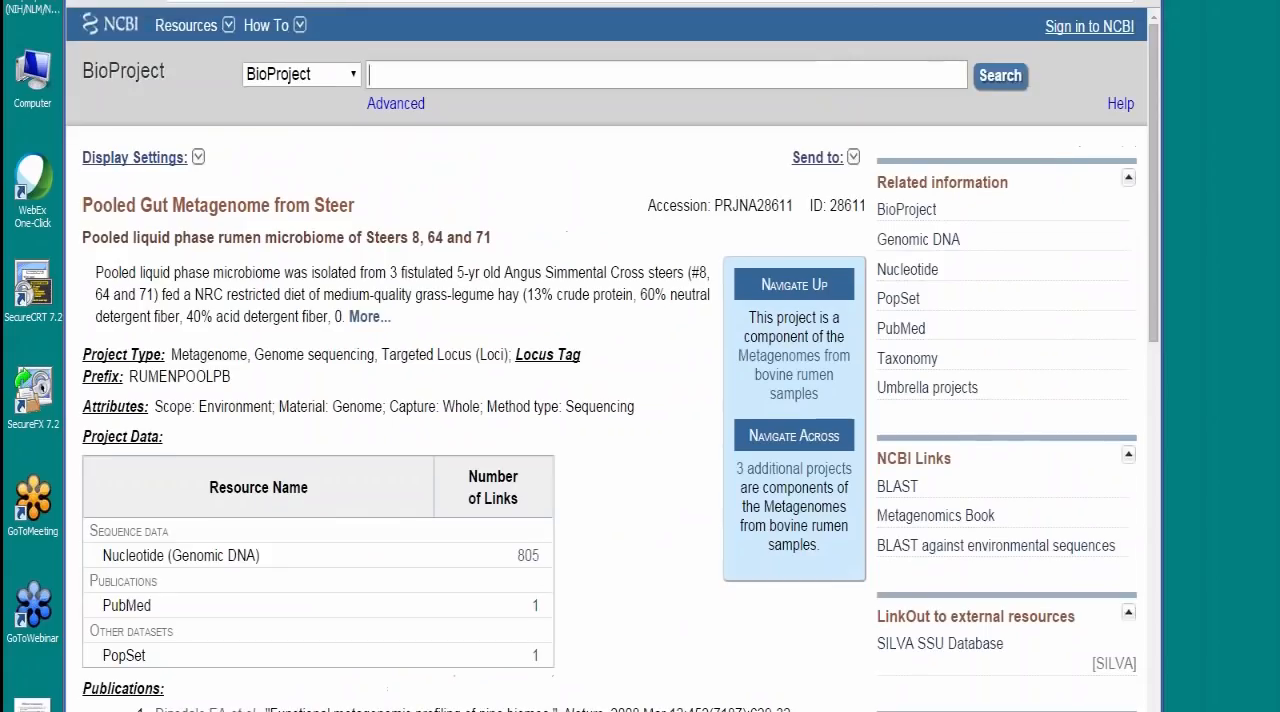
{"action": "scroll", "coordinate": [610, 360], "scroll_direction": "down", "scroll_amount": 3}
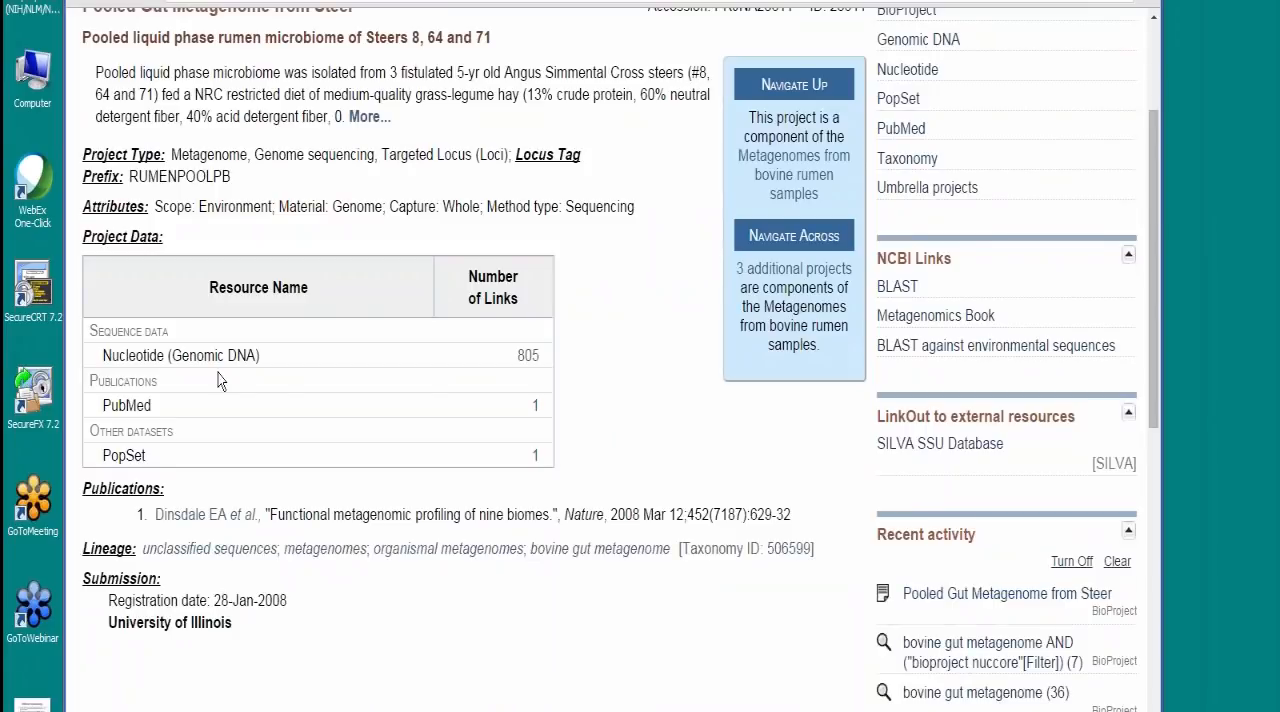
{"action": "left_click", "coordinate": [533, 358]}
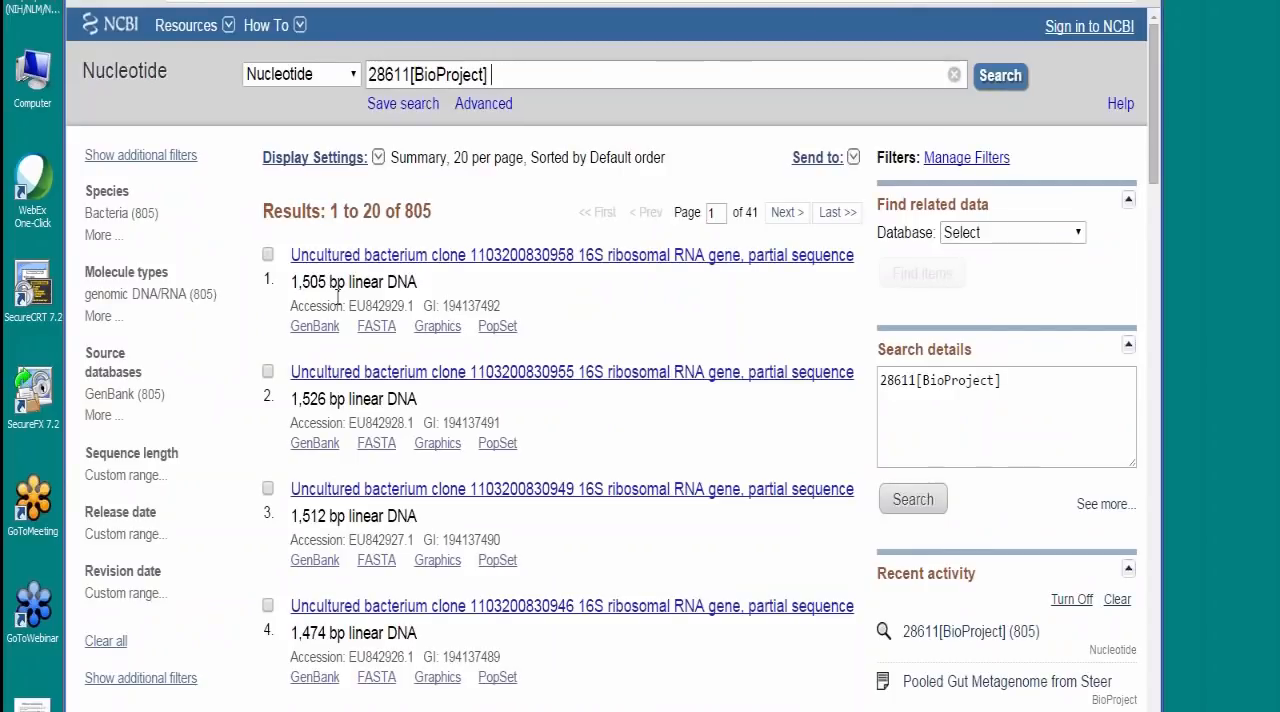
Step: Display the first 20 nucleotide records as an Accession List and copy all the accessions, EU842929.1 to EU842910.1
{"action": "left_click", "coordinate": [378, 157]}
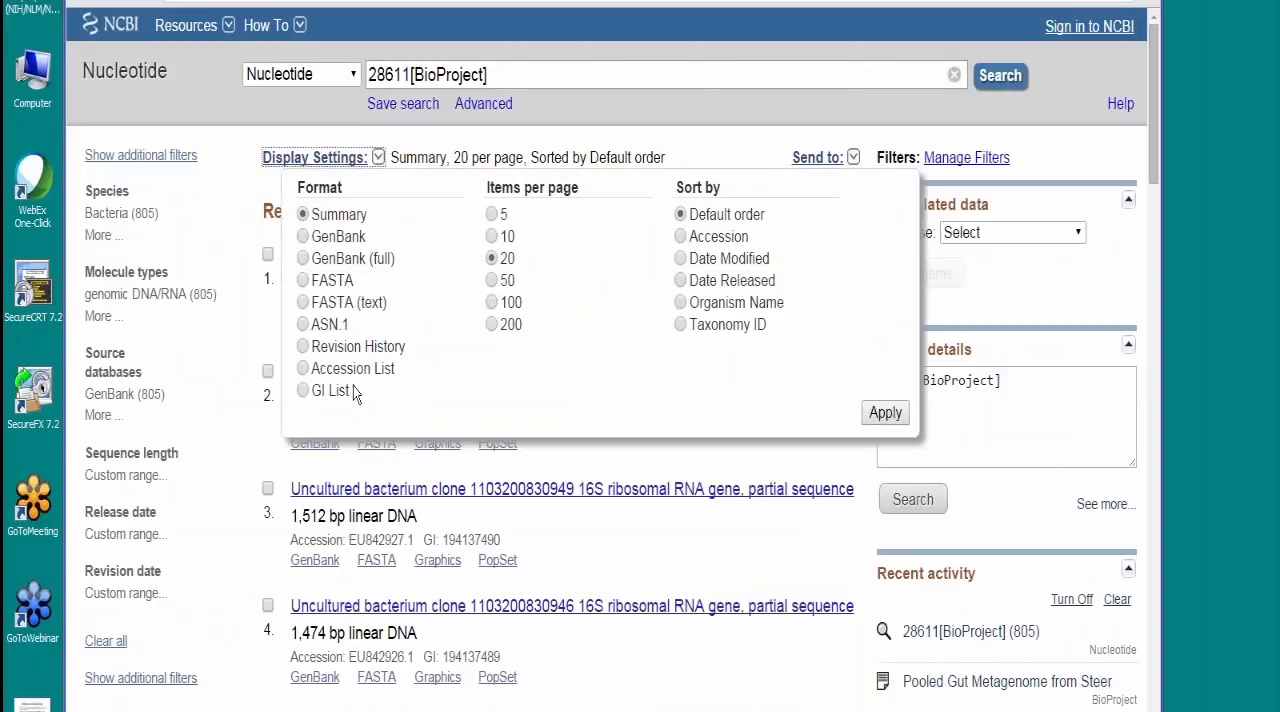
{"action": "left_click", "coordinate": [304, 369]}
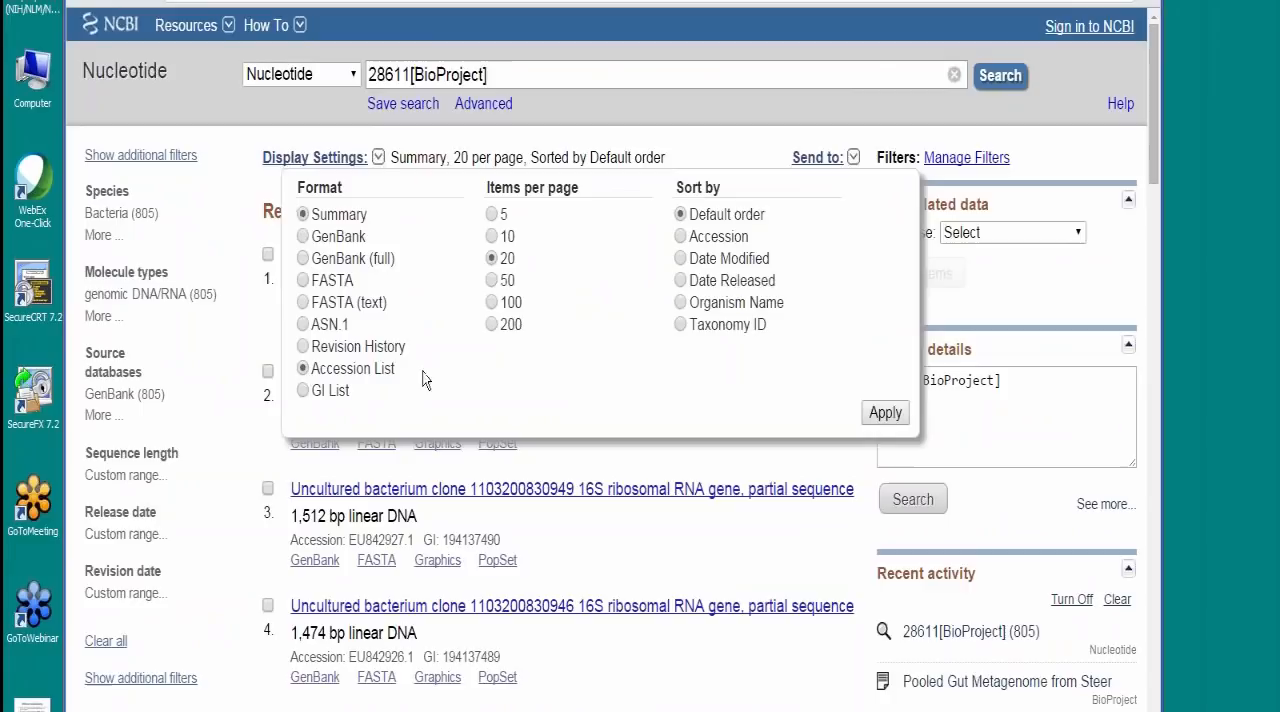
{"action": "left_click", "coordinate": [886, 413]}
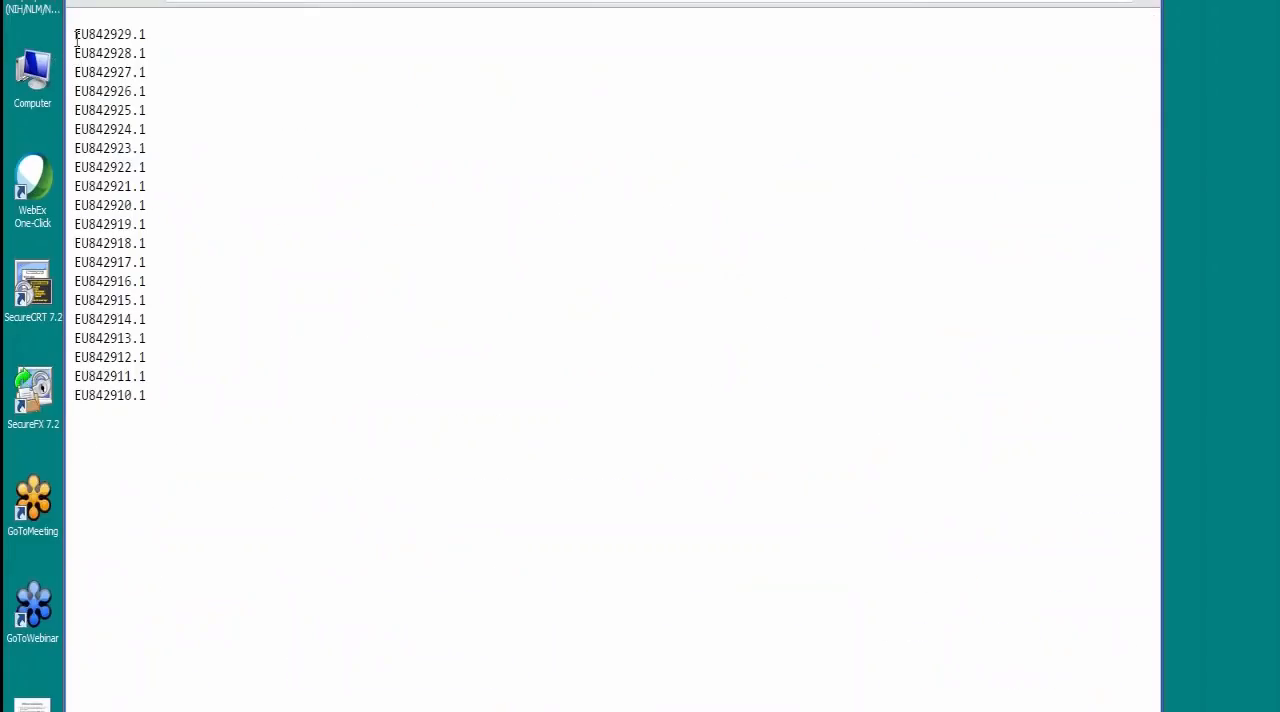
{"action": "left_click_drag", "start_coordinate": [76, 34], "coordinate": [174, 392]}
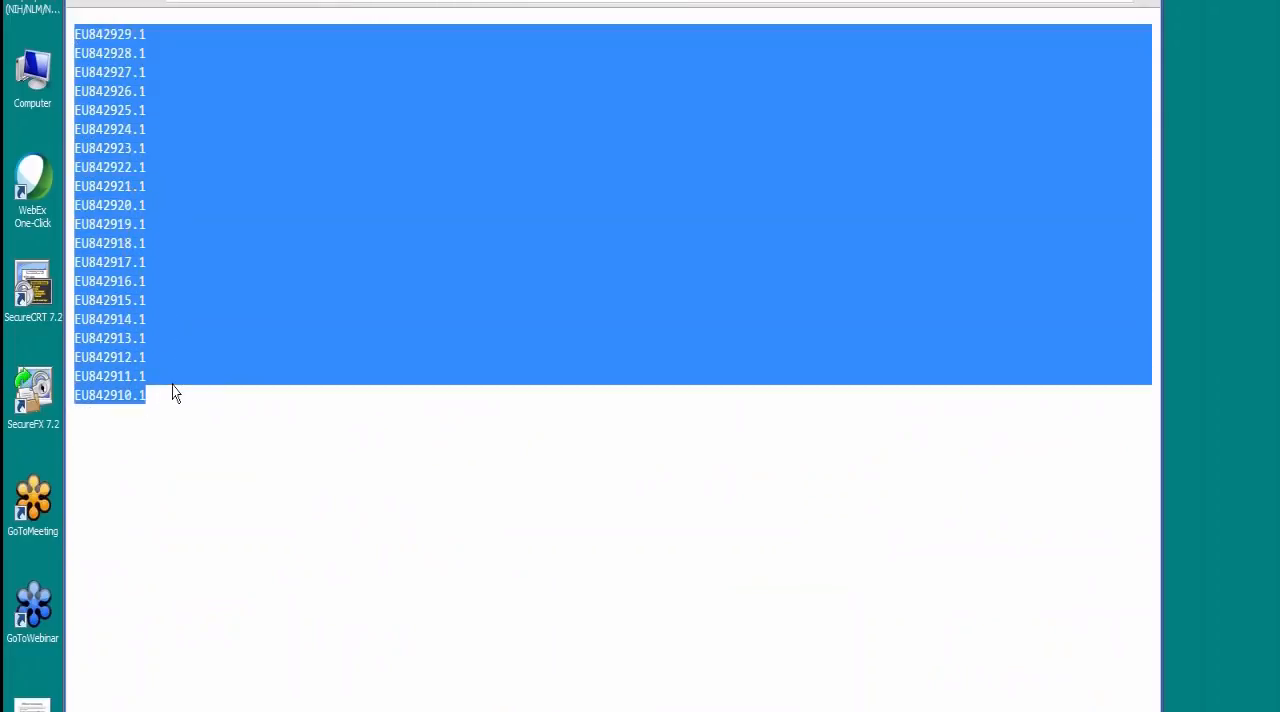
{"action": "right_click", "coordinate": [121, 238]}
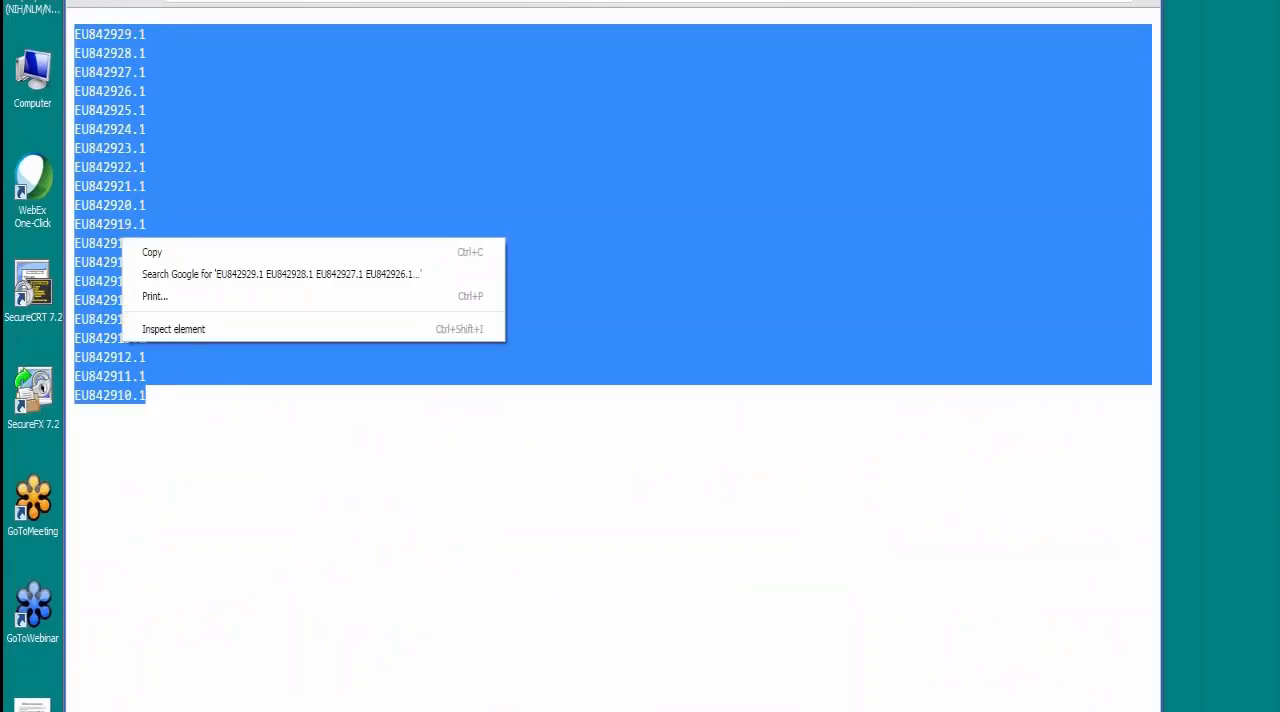
{"action": "left_click", "coordinate": [152, 252]}
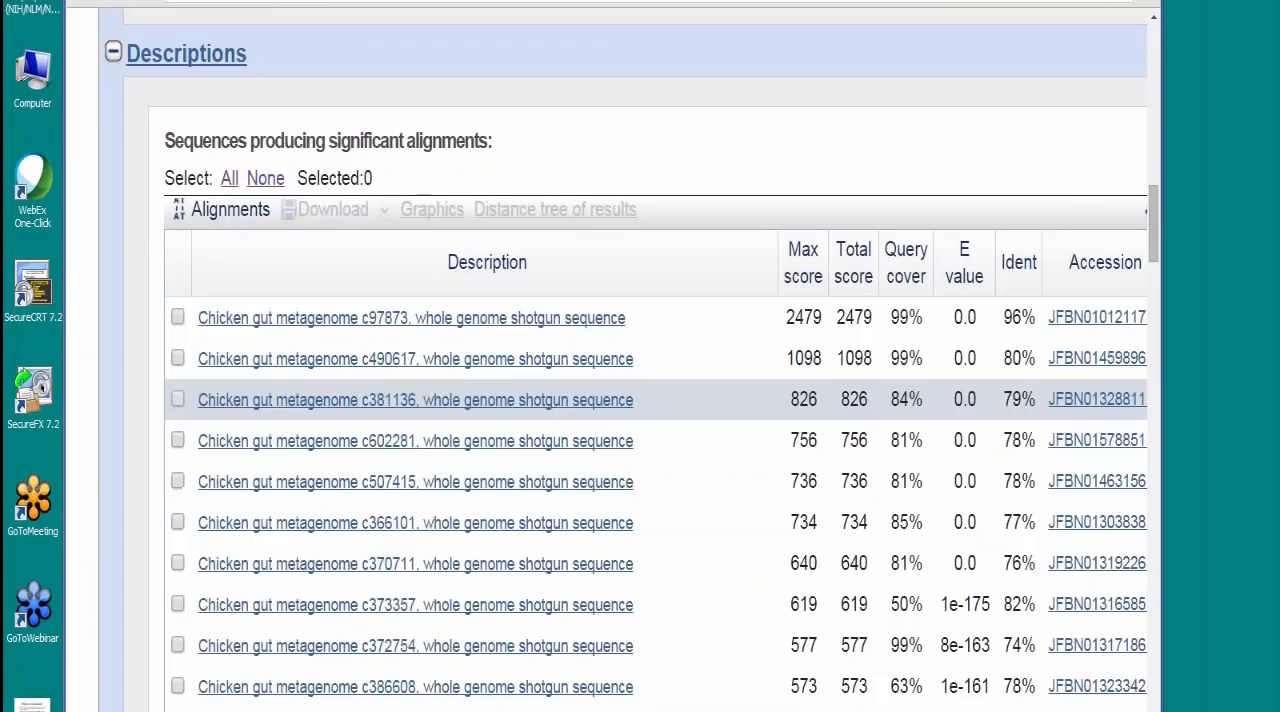
Step: Return to the BLAST home page and open the MOLE-BLAST specialized search
{"action": "scroll", "coordinate": [269, 109], "scroll_direction": "up", "scroll_amount": 10}
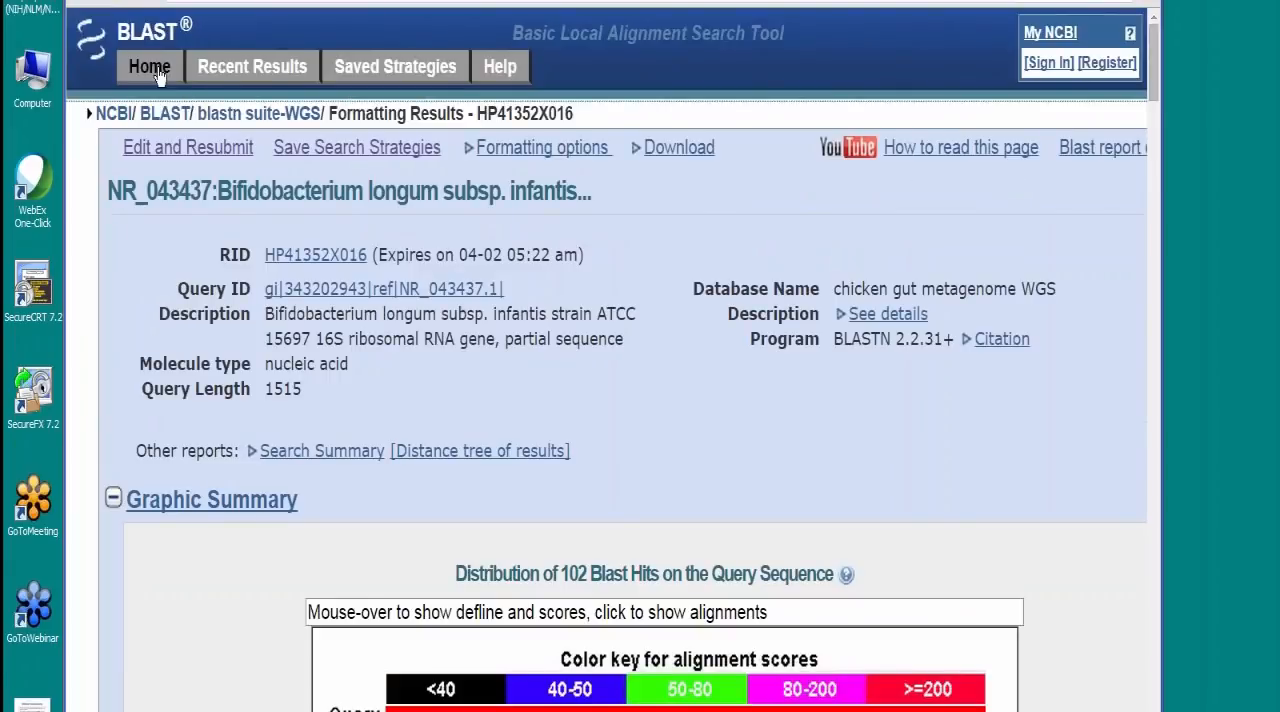
{"action": "left_click", "coordinate": [157, 75]}
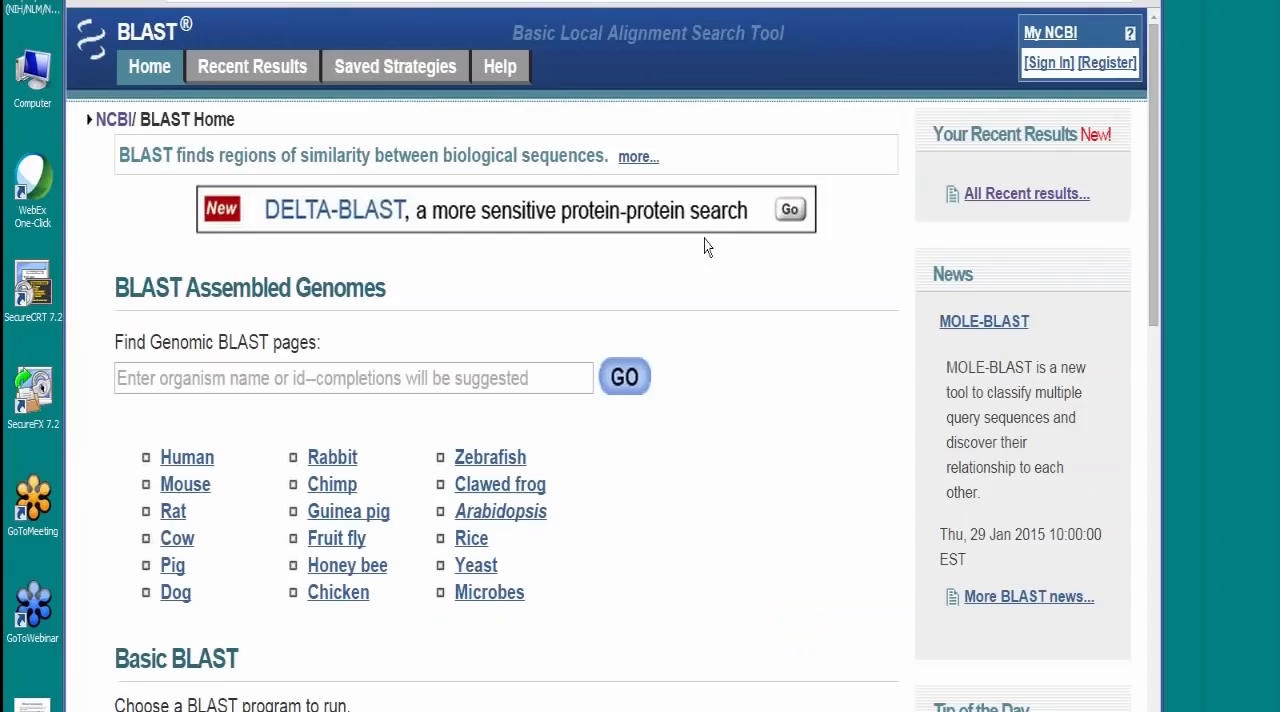
{"action": "scroll", "coordinate": [704, 246], "scroll_direction": "down", "scroll_amount": 3}
{"action": "scroll", "coordinate": [704, 247], "scroll_direction": "down", "scroll_amount": 6}
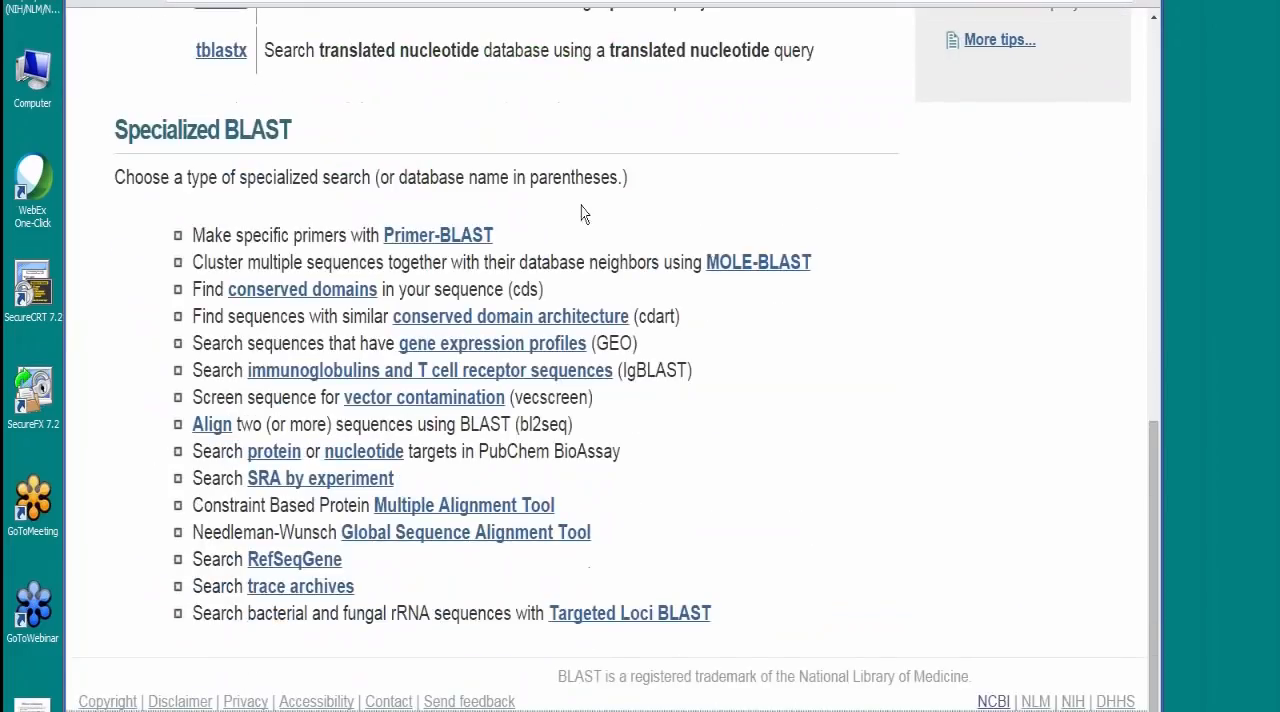
{"action": "left_click", "coordinate": [785, 272]}
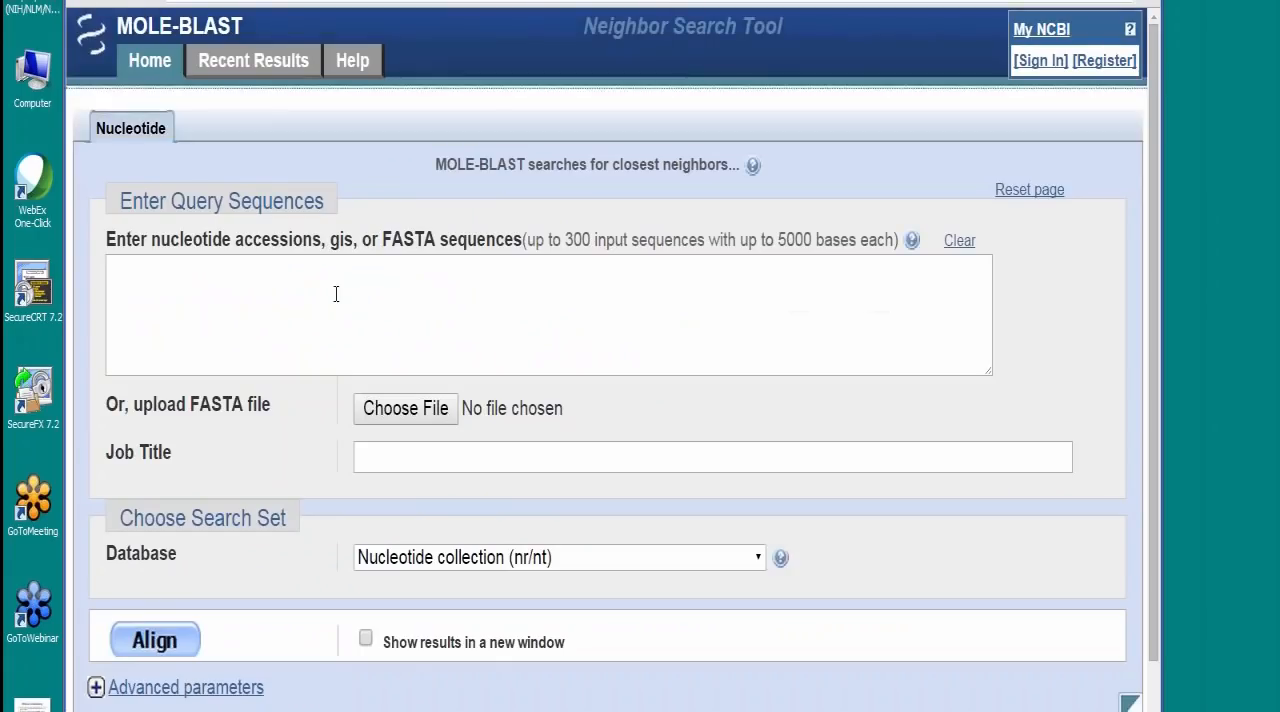
Step: Paste the copied accessions as query sequences and set the database to 16S ribosomal RNA sequences (Bacteria and Archaea)
{"action": "right_click", "coordinate": [196, 284]}
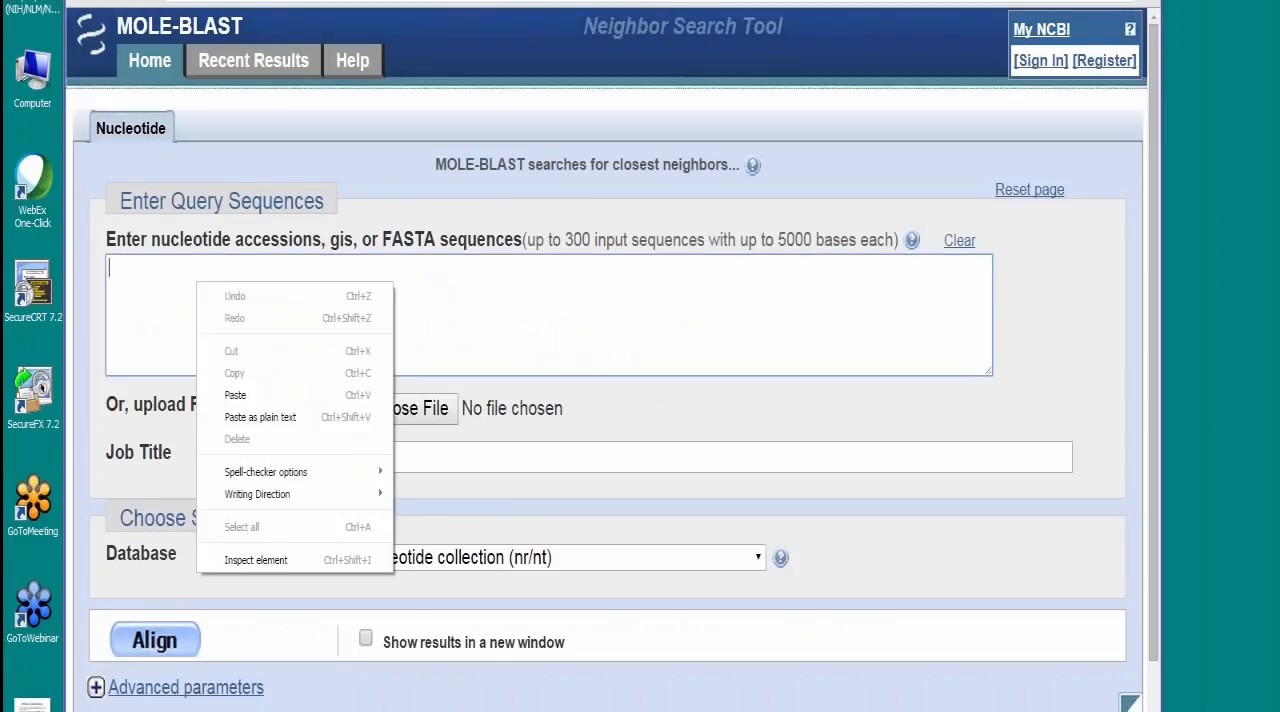
{"action": "left_click", "coordinate": [309, 392]}
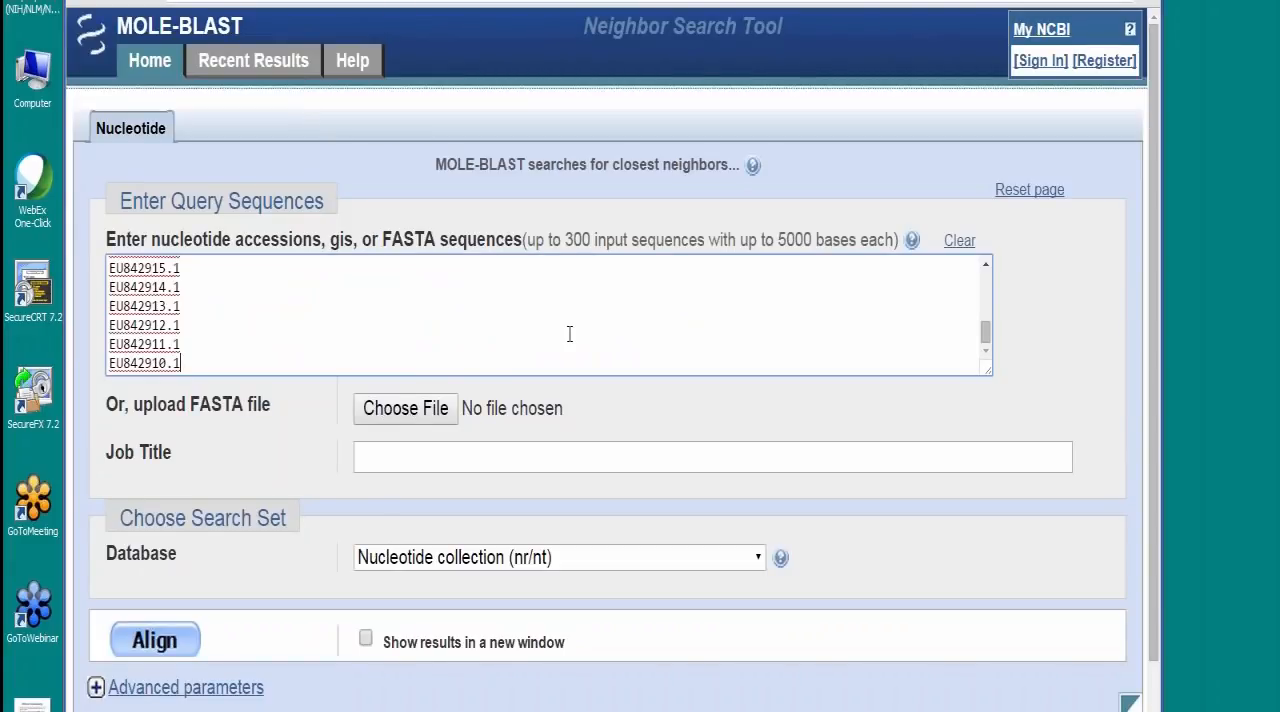
{"action": "left_click", "coordinate": [760, 566]}
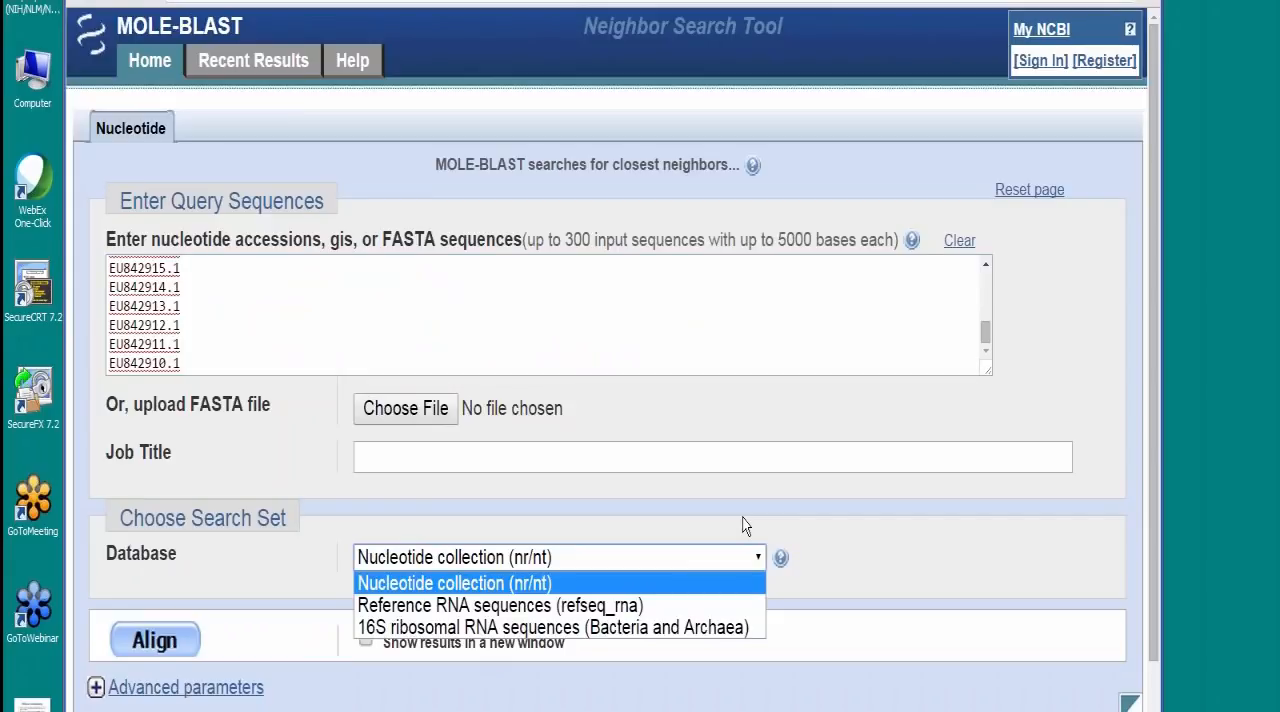
{"action": "left_click", "coordinate": [735, 627]}
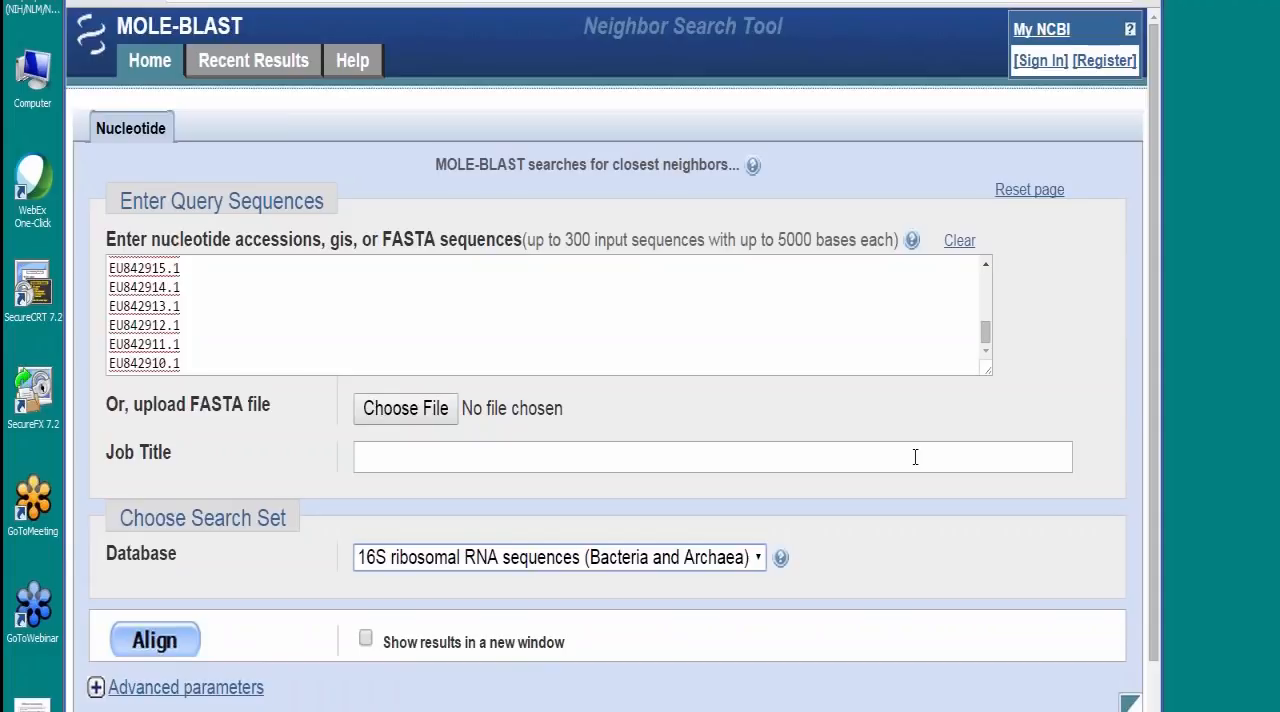
Step: Review the advanced database search, query clustering and multiple alignment parameters, and submit the MOLE-BLAST alignment
{"action": "left_click", "coordinate": [220, 689]}
{"action": "scroll", "coordinate": [1100, 603], "scroll_direction": "down", "scroll_amount": 4}
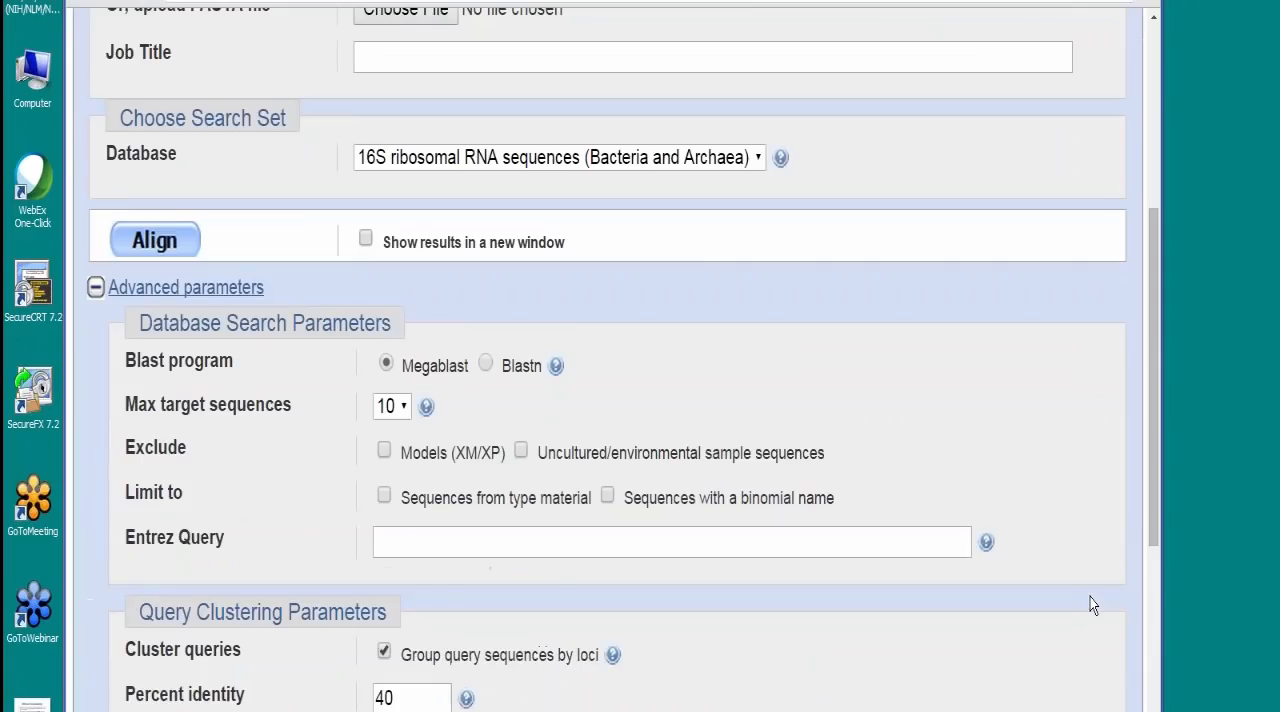
{"action": "scroll", "coordinate": [1093, 605], "scroll_direction": "down", "scroll_amount": 3}
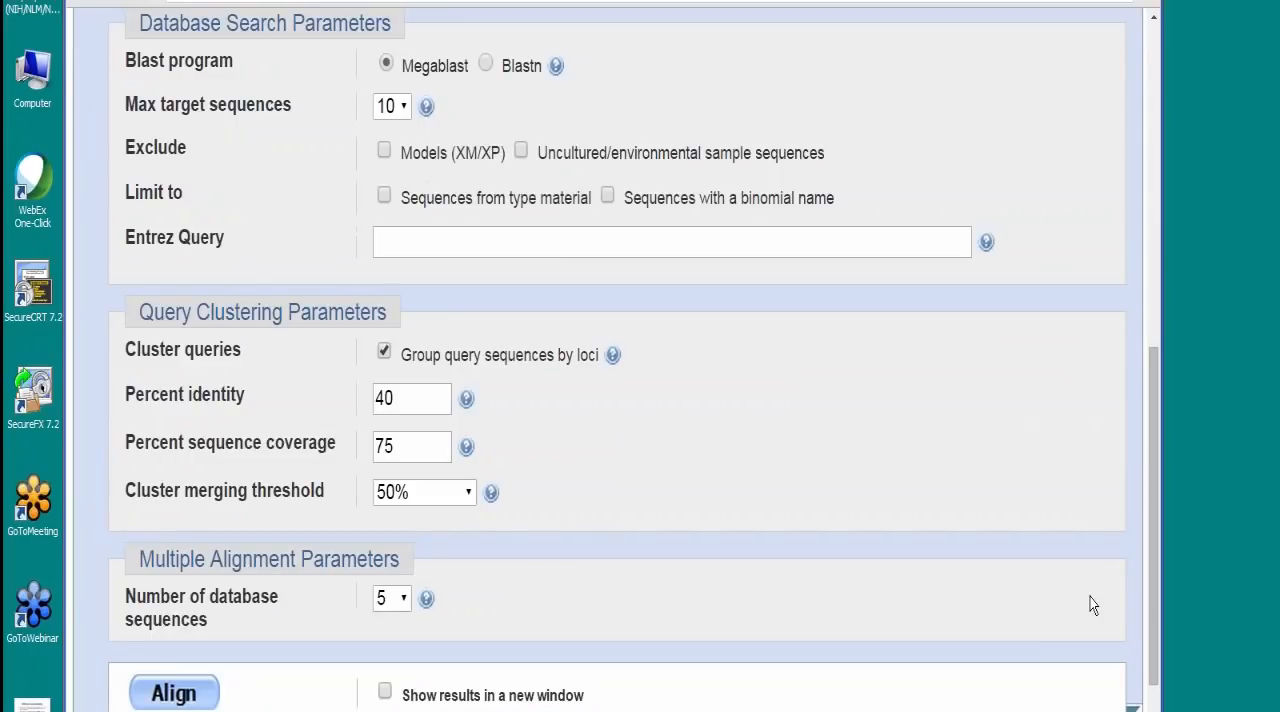
{"action": "scroll", "coordinate": [1093, 605], "scroll_direction": "down", "scroll_amount": 1}
{"action": "scroll", "coordinate": [1089, 600], "scroll_direction": "up", "scroll_amount": 8}
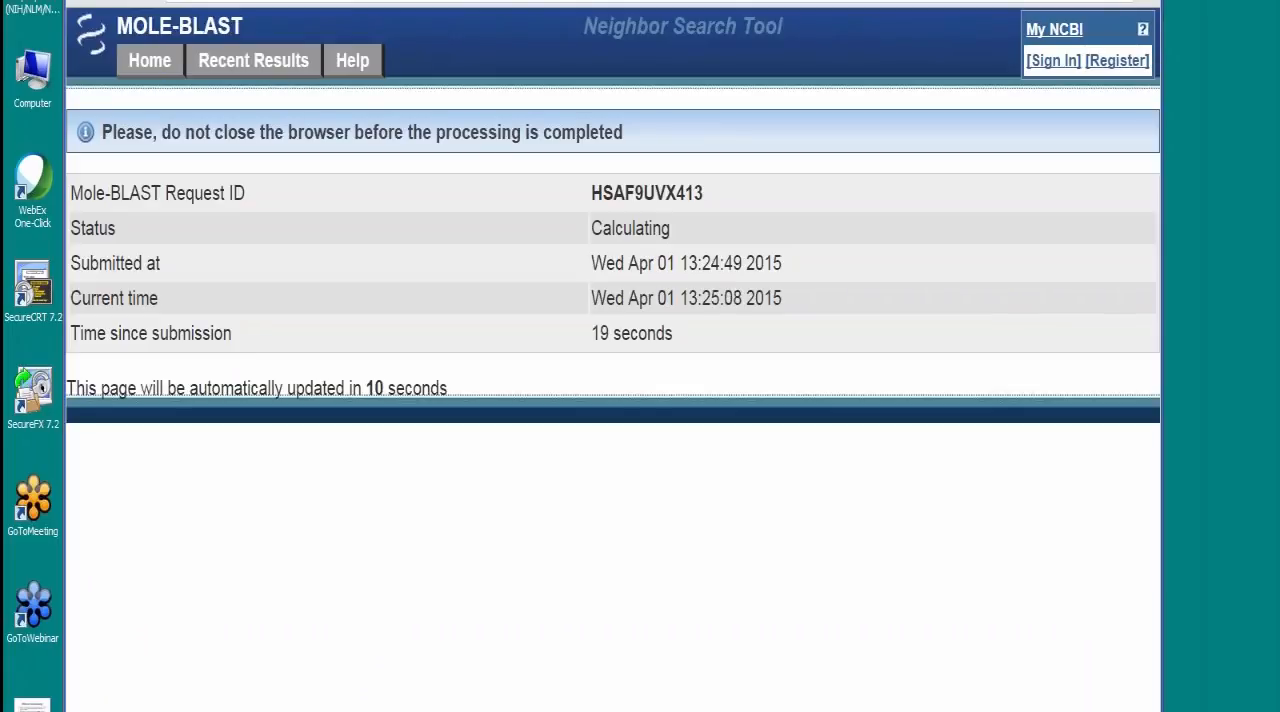
Step: Open the recent MOLE-BLAST results and copy the saved request ID HPM055JX413 from the demonstration notes
{"action": "left_click", "coordinate": [253, 61]}
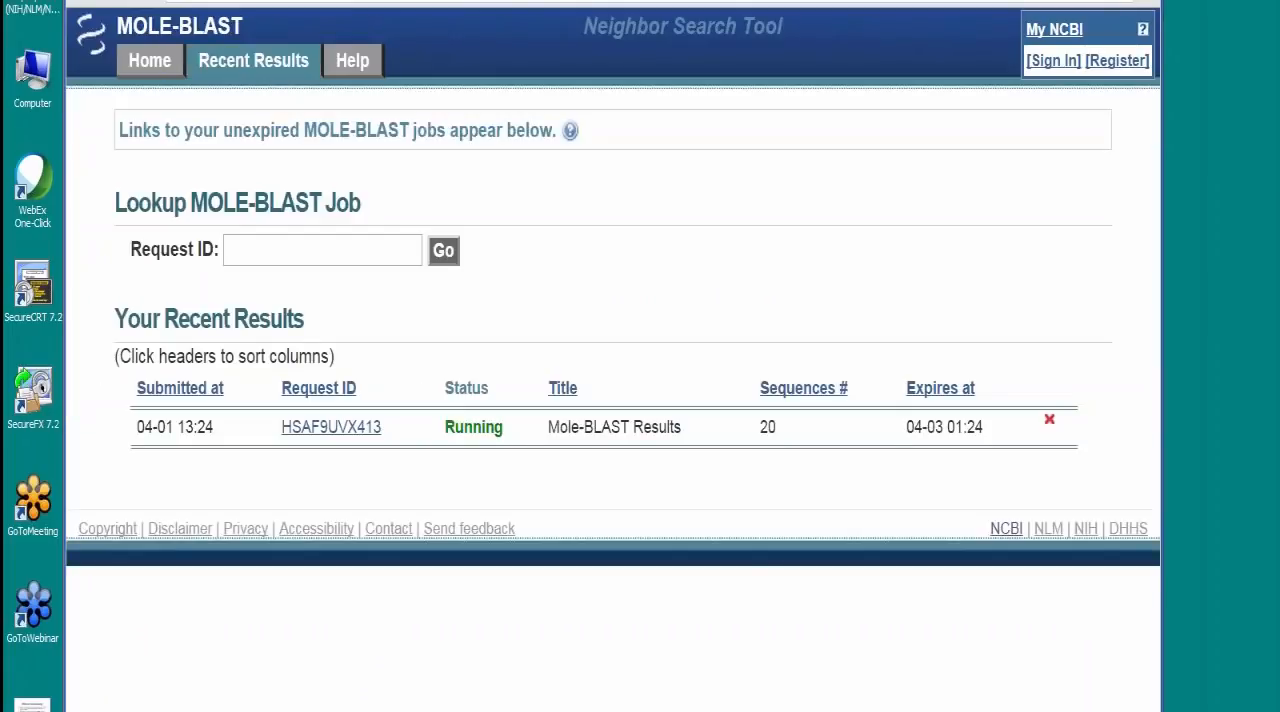
{"action": "key", "text": "ctrl+Tab"}
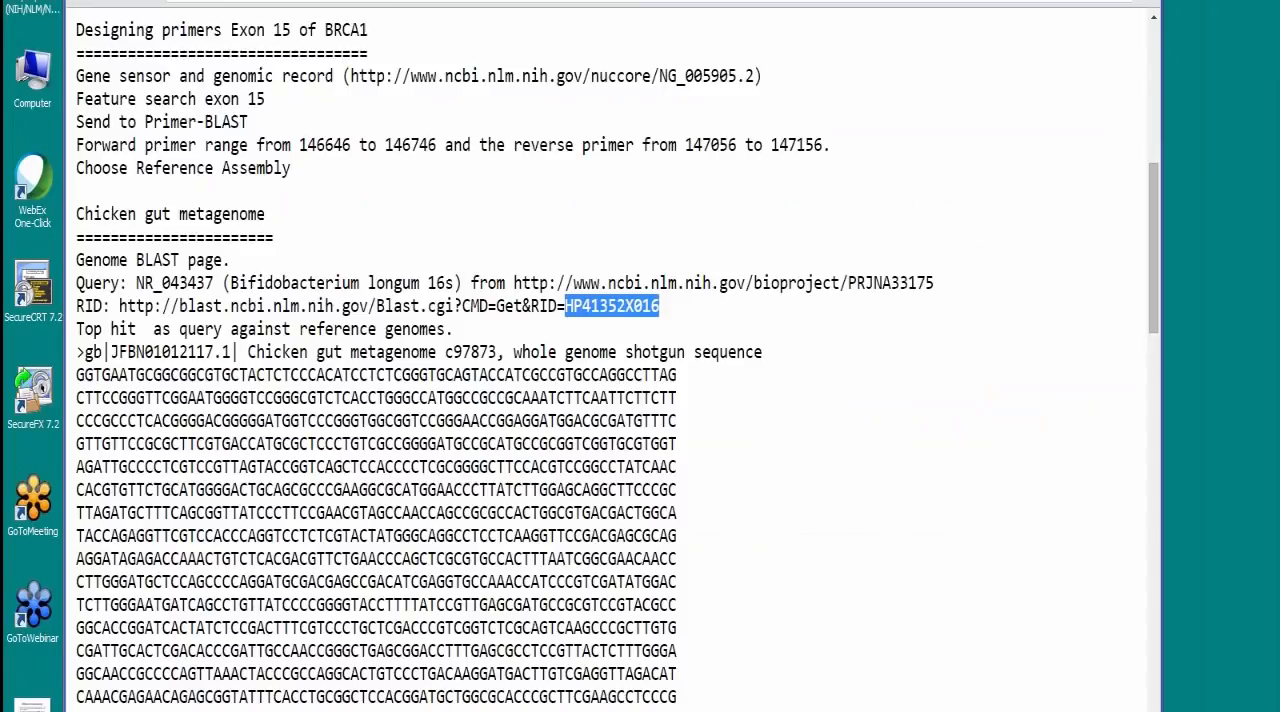
{"action": "scroll", "coordinate": [380, 365], "scroll_direction": "down", "scroll_amount": 15}
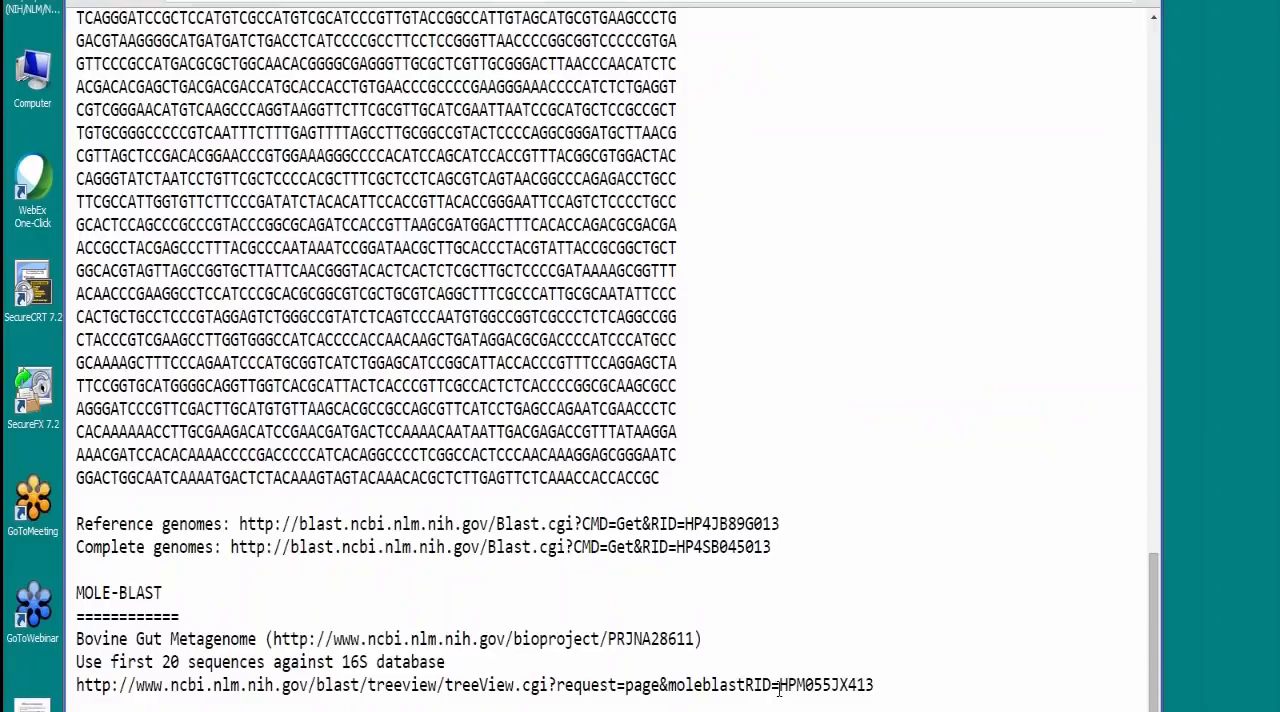
{"action": "left_click_drag", "start_coordinate": [778, 688], "coordinate": [873, 688]}
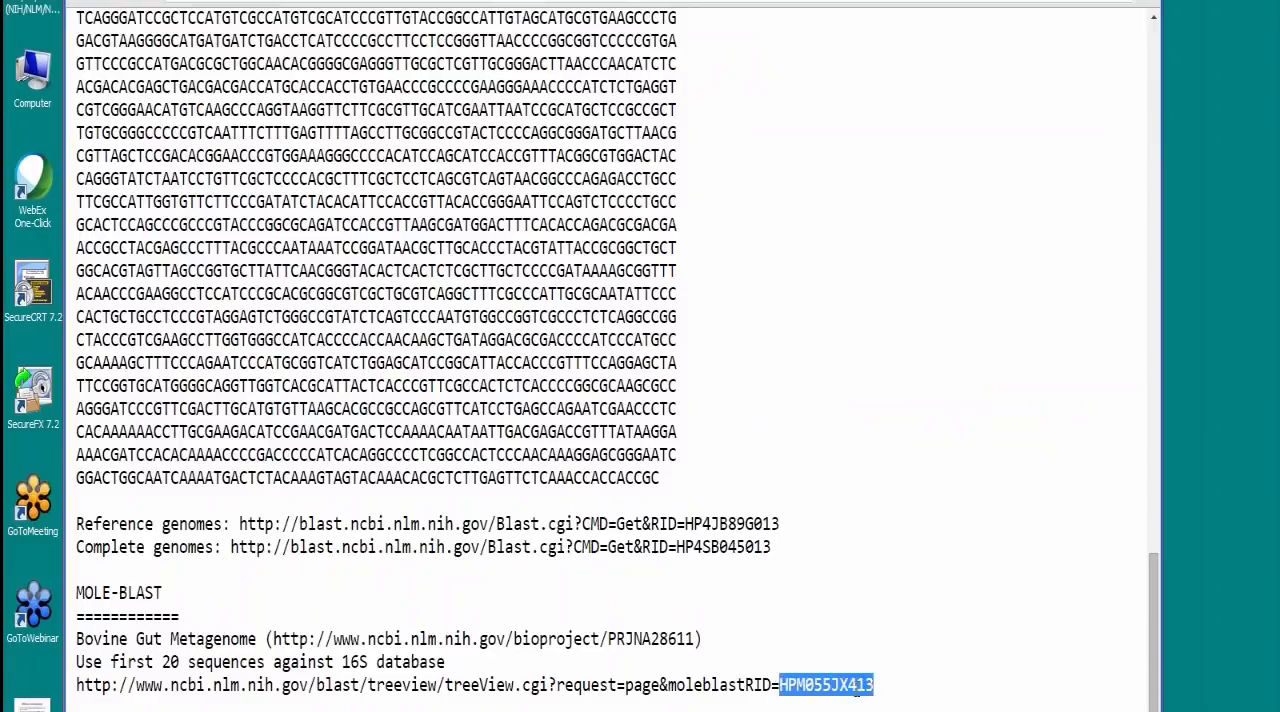
{"action": "right_click", "coordinate": [856, 690]}
{"action": "left_click", "coordinate": [885, 598]}
Step: Look up the MOLE-BLAST job with request ID HPM055JX413 to open its phylogenetic tree
{"action": "scroll", "coordinate": [885, 614], "scroll_direction": "up", "scroll_amount": 20}
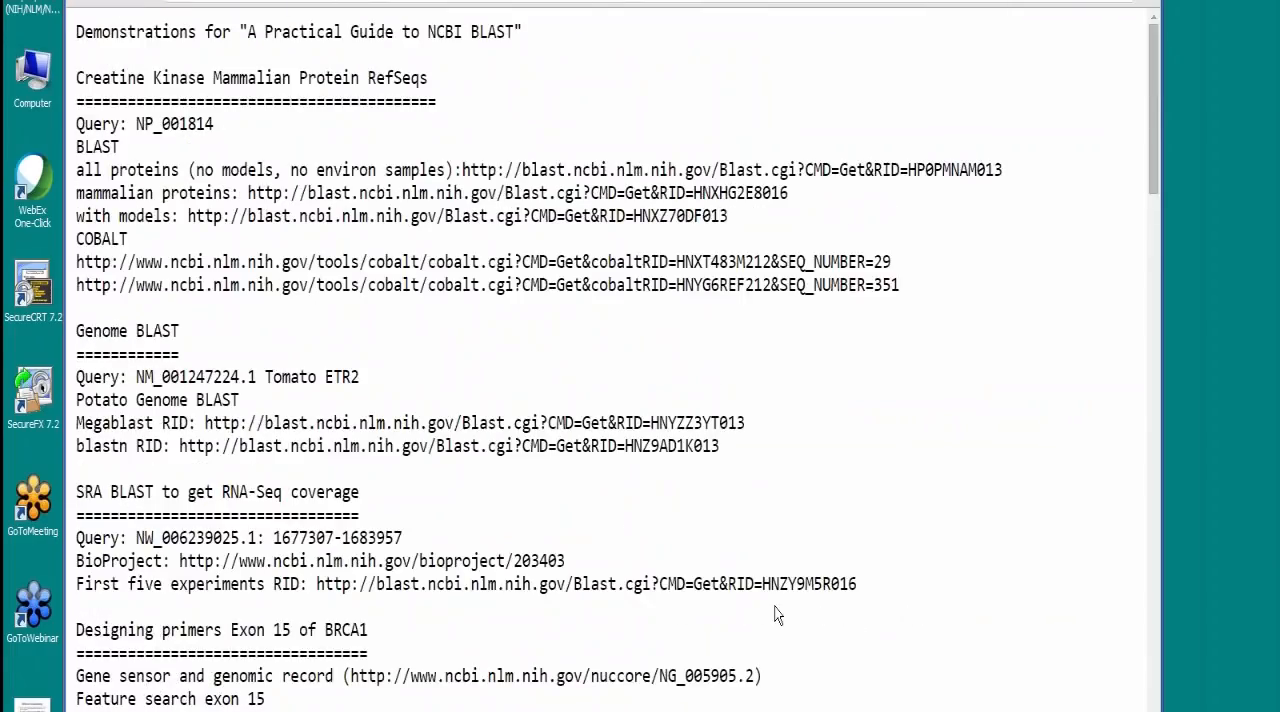
{"action": "left_click", "coordinate": [512, 1]}
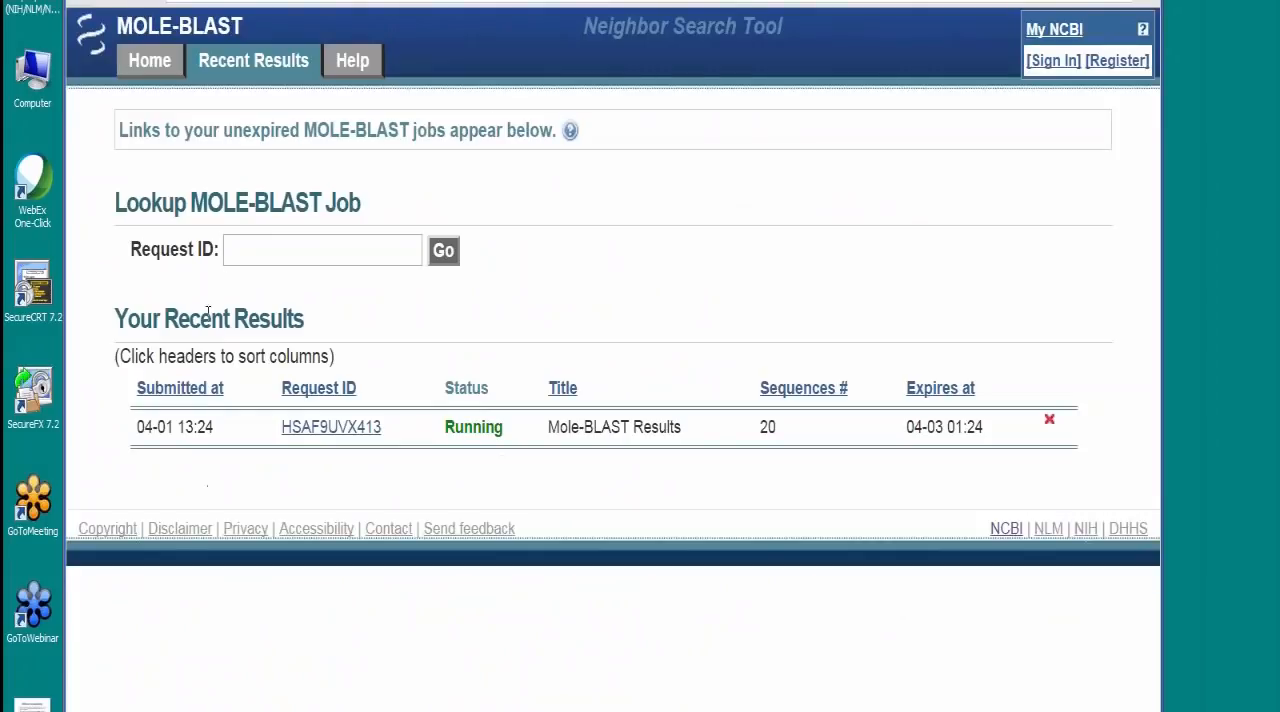
{"action": "right_click", "coordinate": [239, 250]}
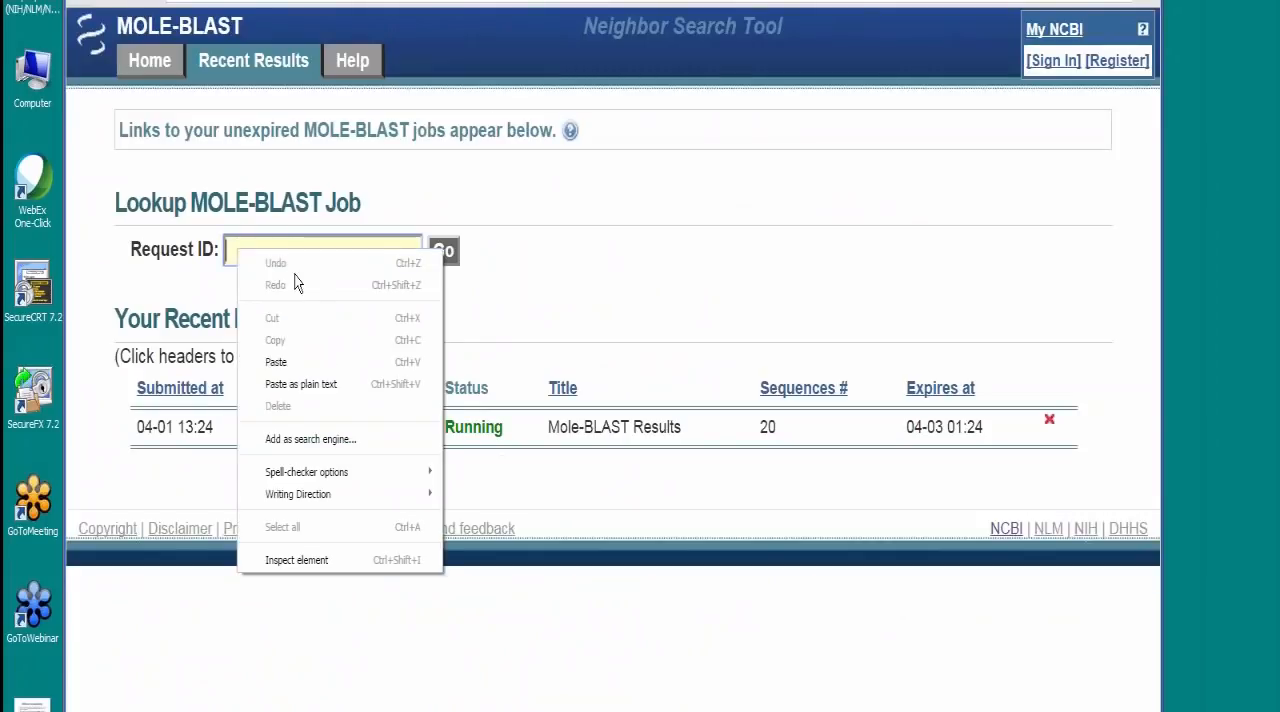
{"action": "left_click", "coordinate": [316, 362]}
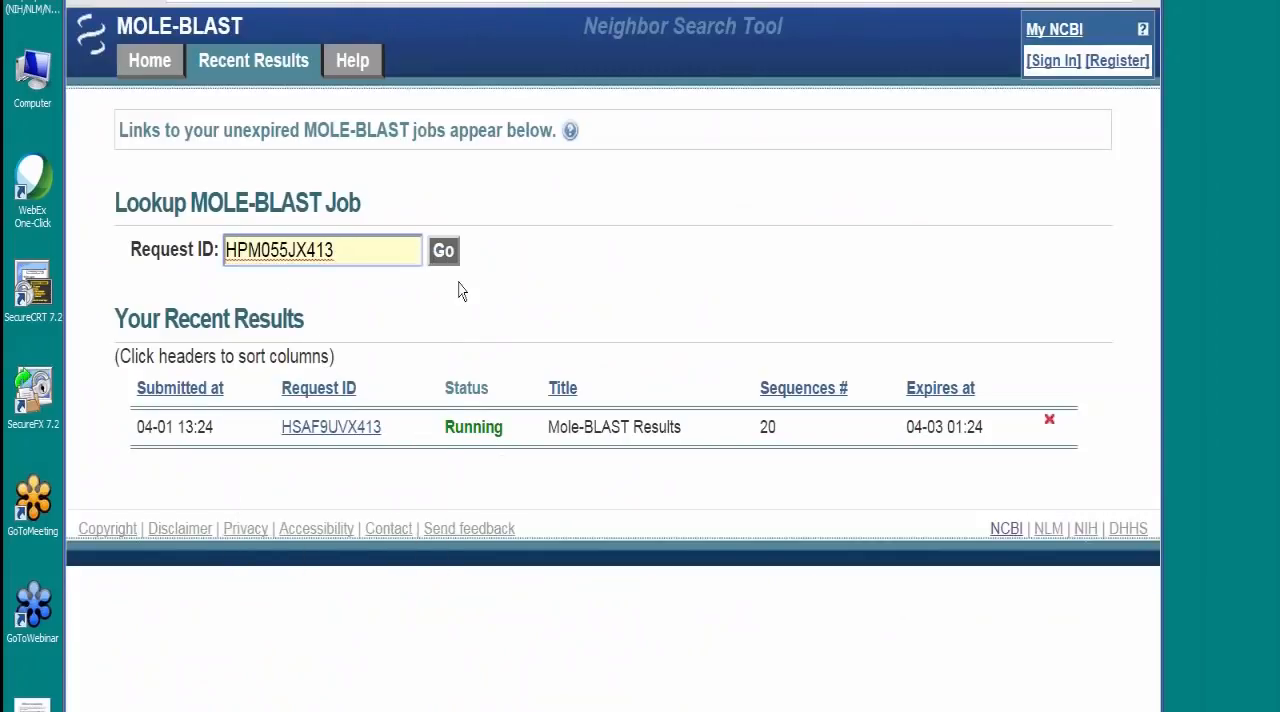
{"action": "left_click", "coordinate": [445, 252]}
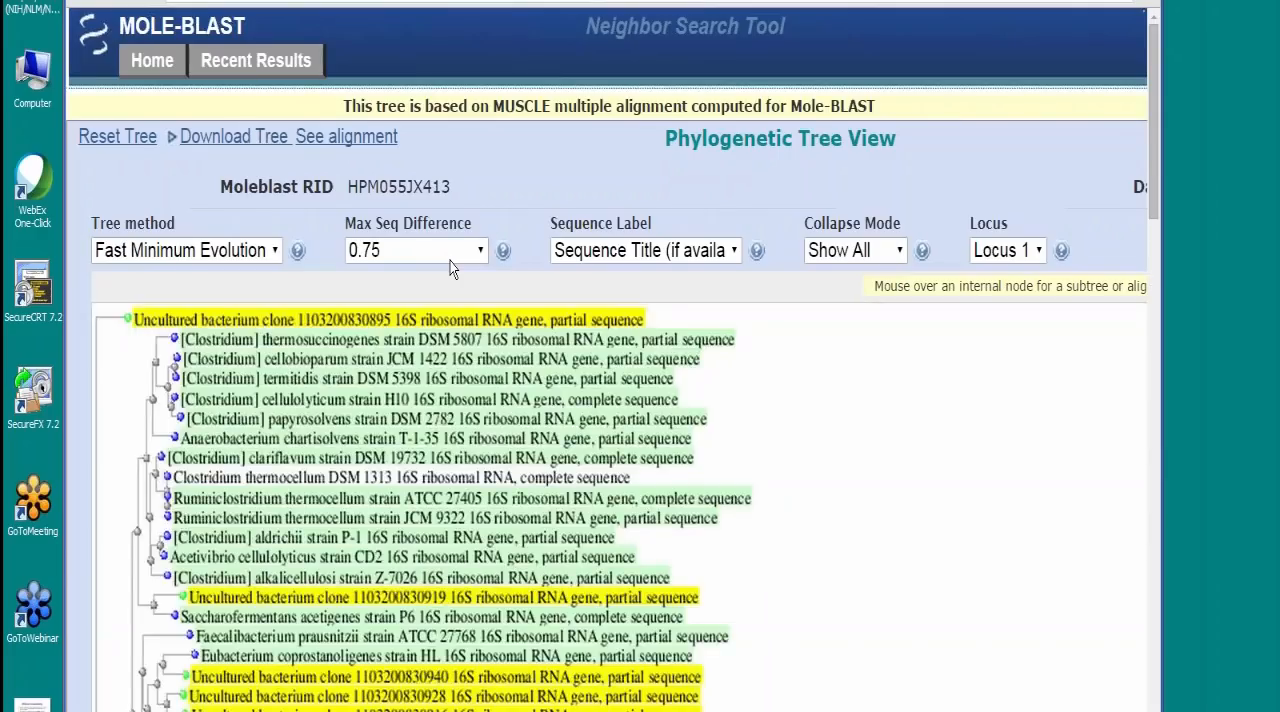
Step: Widen the browser window and examine the phylogenetic tree's color legend and the placement of the highlighted query sequences
{"action": "left_click_drag", "start_coordinate": [1166, 666], "coordinate": [1270, 660]}
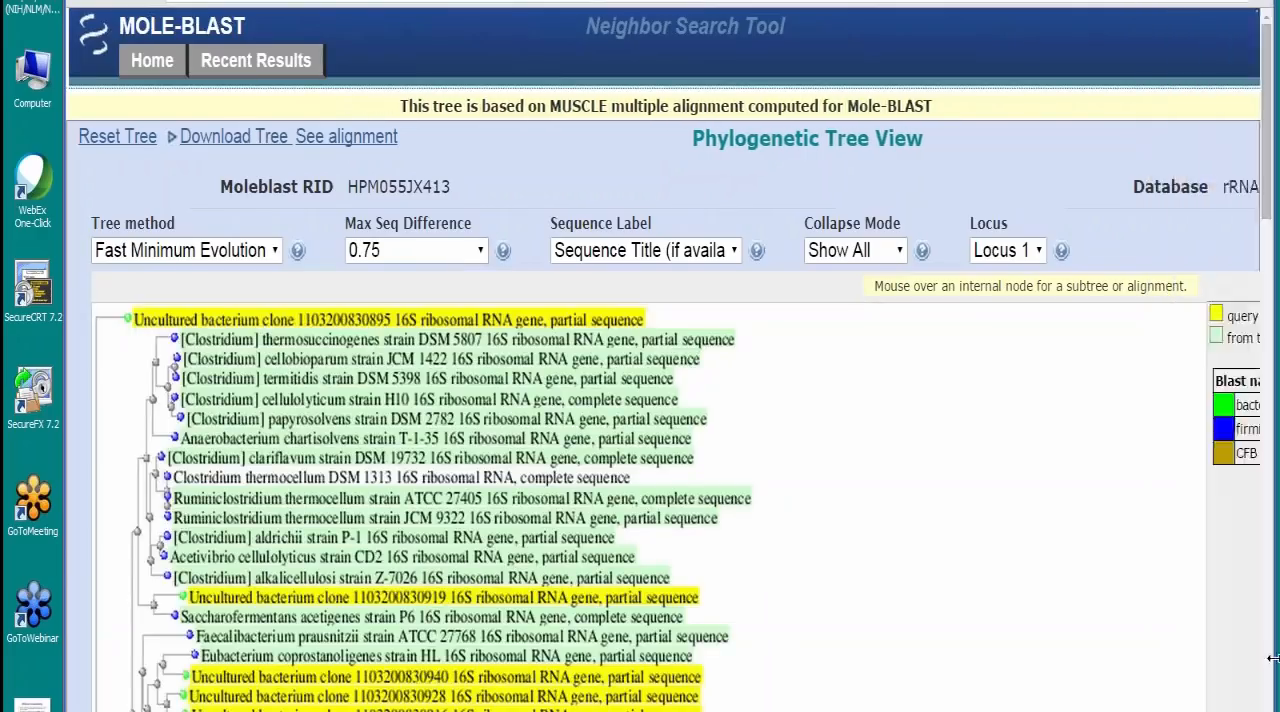
{"action": "scroll", "coordinate": [662, 400], "scroll_direction": "right", "scroll_amount": 2}
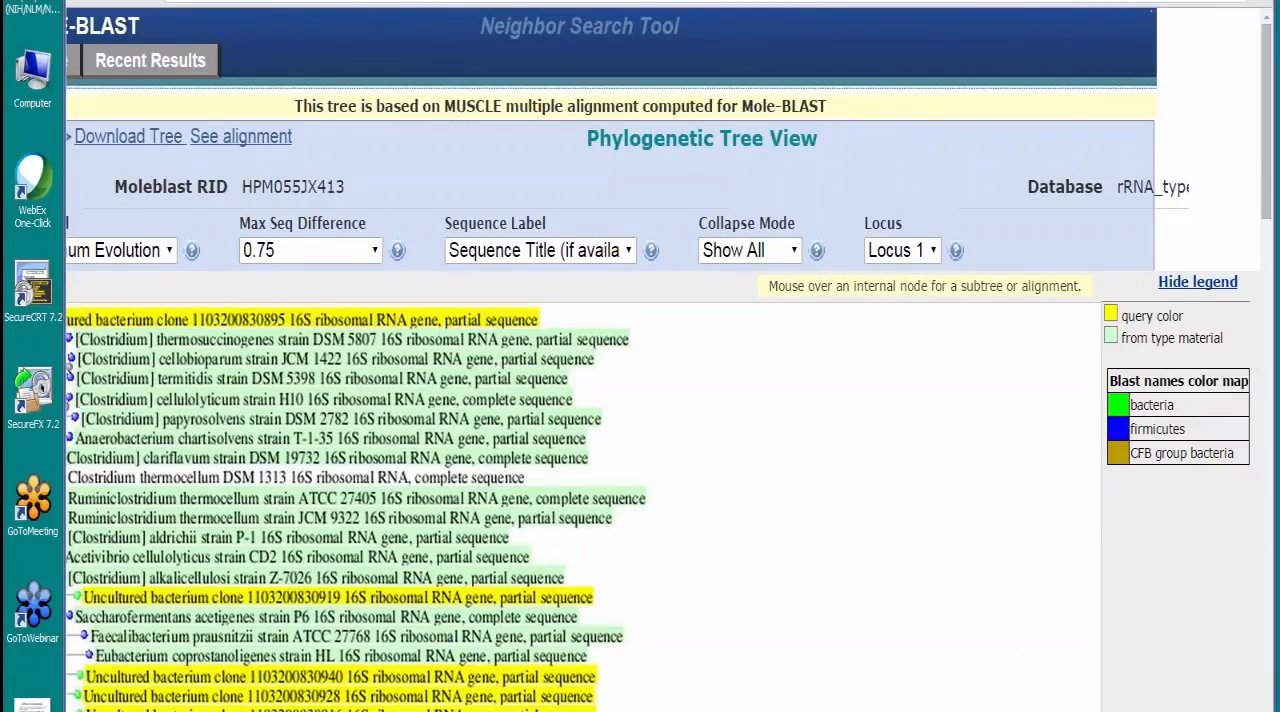
{"action": "scroll", "coordinate": [750, 685], "scroll_direction": "left", "scroll_amount": 2}
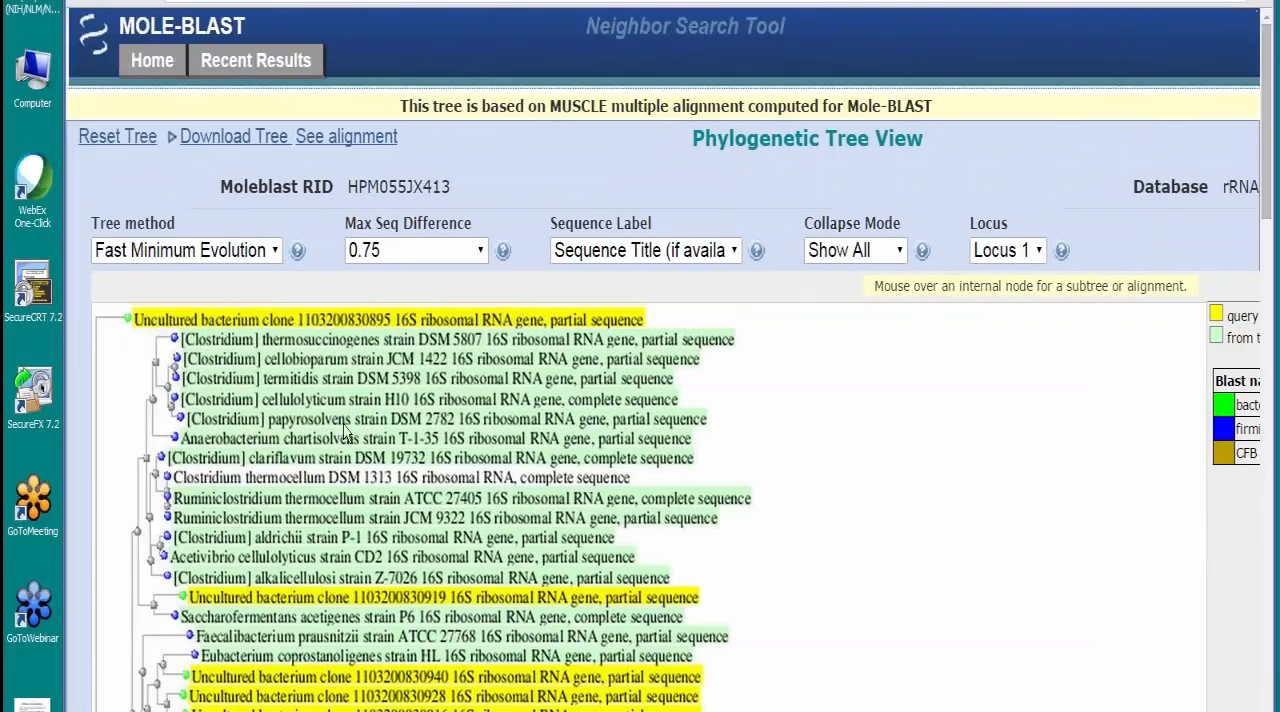
{"action": "scroll", "coordinate": [903, 527], "scroll_direction": "down", "scroll_amount": 3}
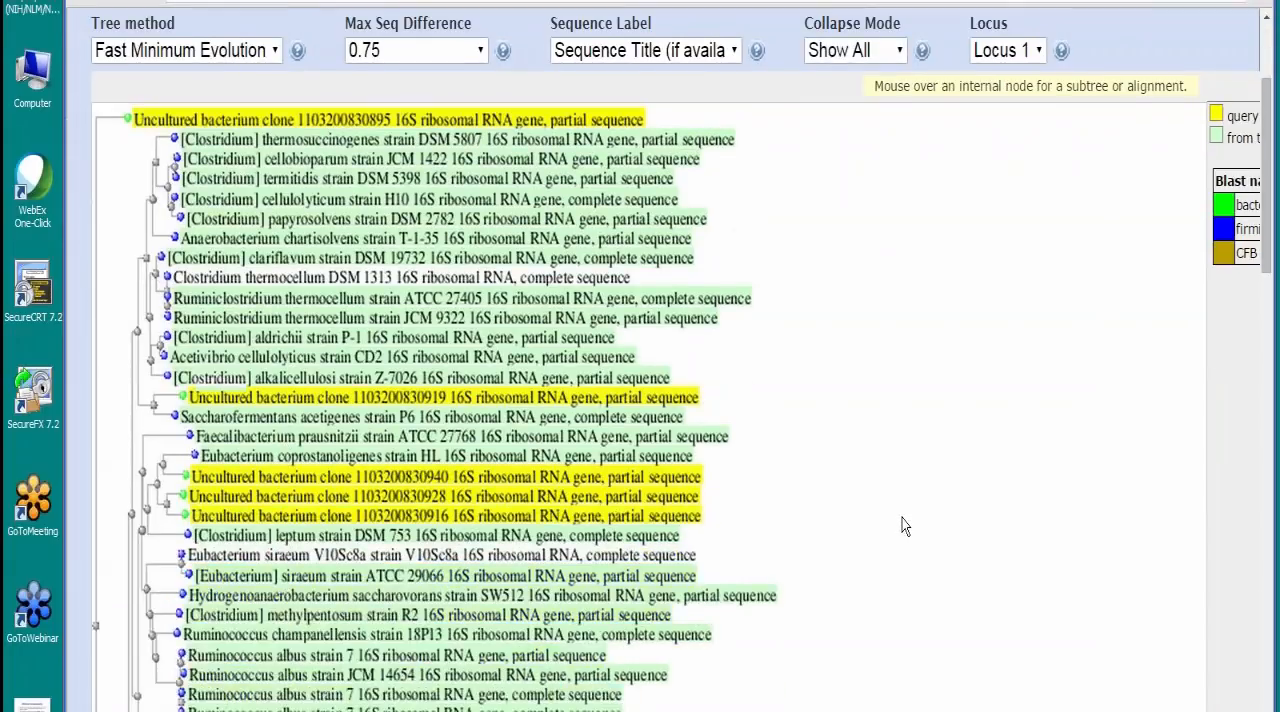
{"action": "scroll", "coordinate": [903, 527], "scroll_direction": "down", "scroll_amount": 5}
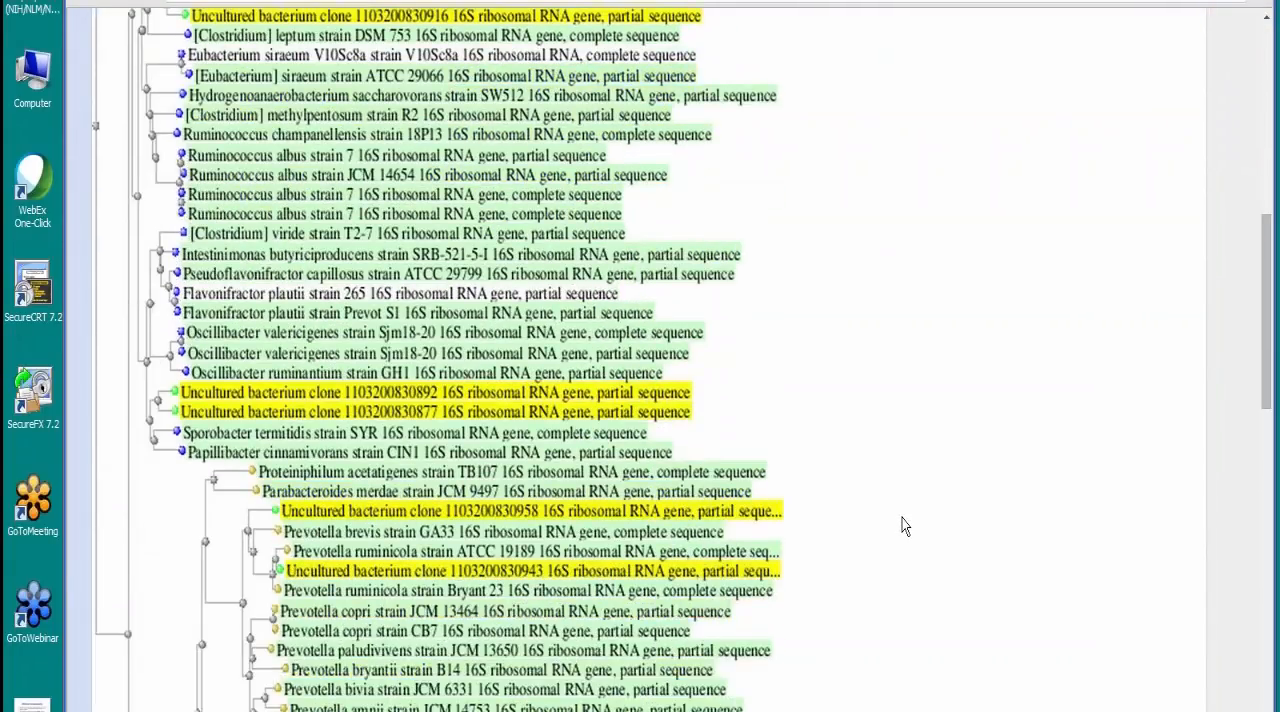
Step: Examine how the highlighted query clones group with the Prevotella, Blautia, Clostridium and Roseburia reference sequences throughout the phylogenetic tree
{"action": "scroll", "coordinate": [903, 527], "scroll_direction": "down", "scroll_amount": 3}
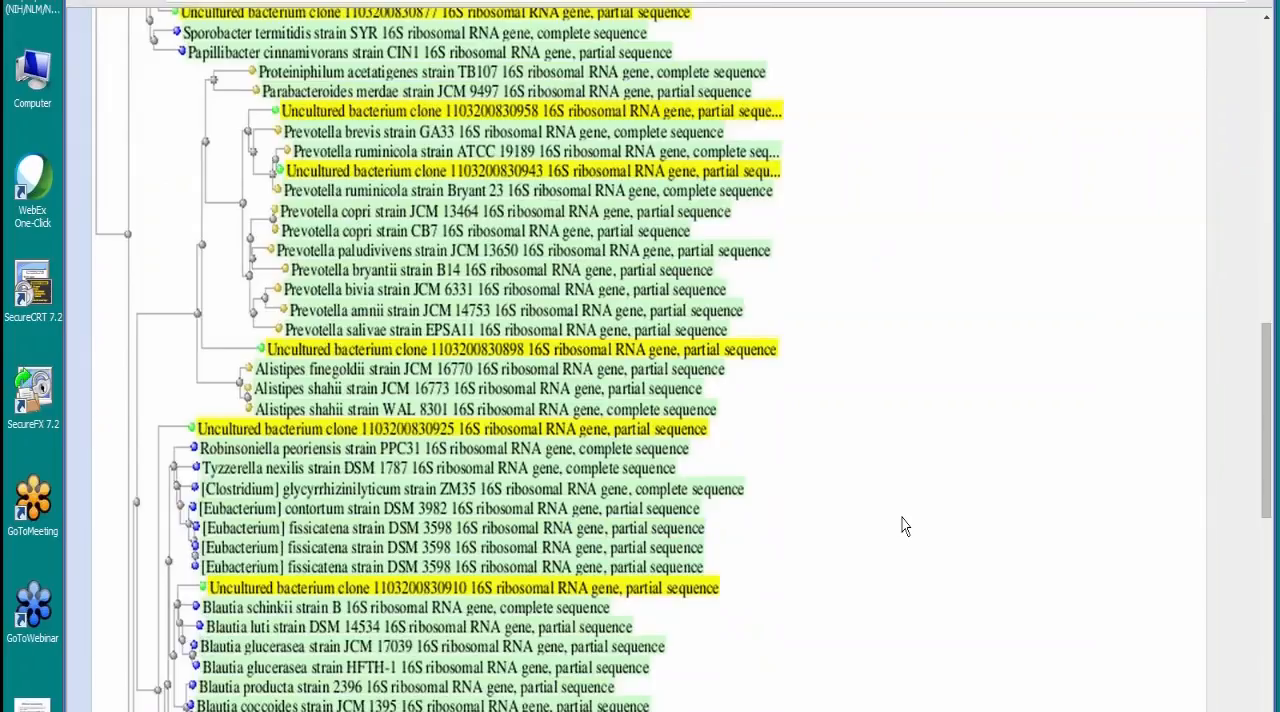
{"action": "scroll", "coordinate": [903, 527], "scroll_direction": "down", "scroll_amount": 1}
{"action": "scroll", "coordinate": [903, 527], "scroll_direction": "down", "scroll_amount": 1}
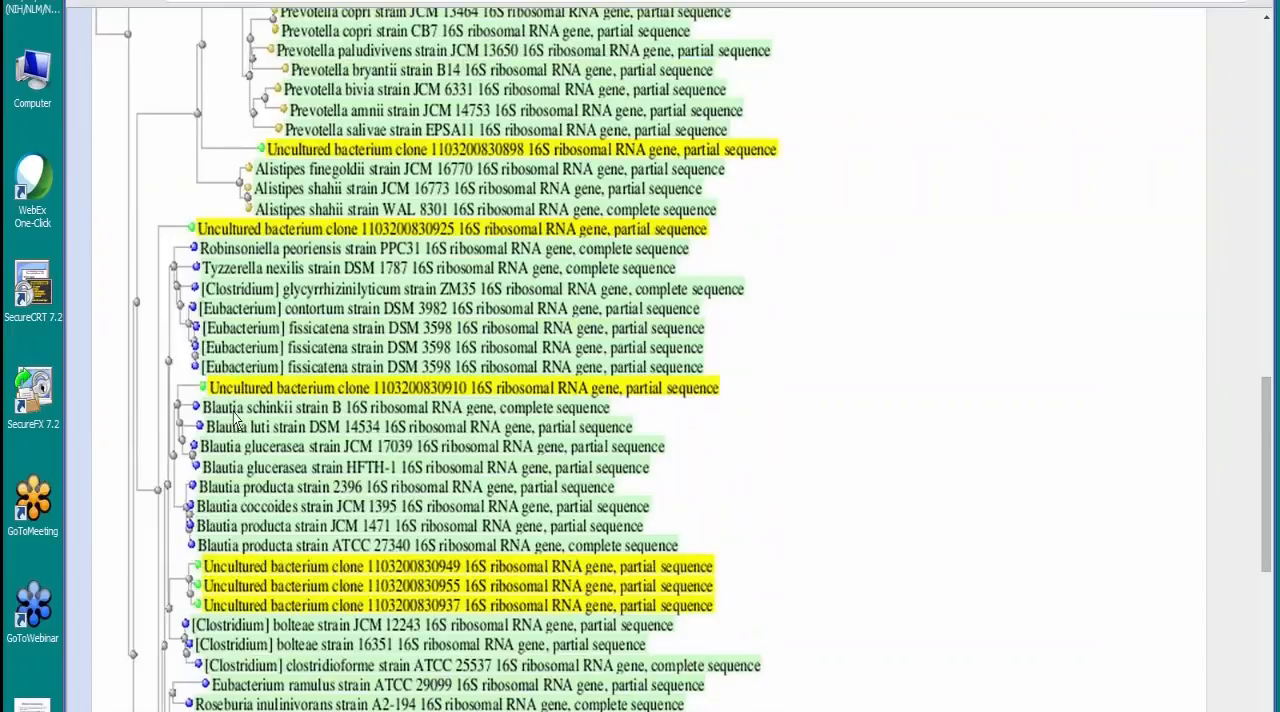
{"action": "scroll", "coordinate": [452, 470], "scroll_direction": "down", "scroll_amount": 1}
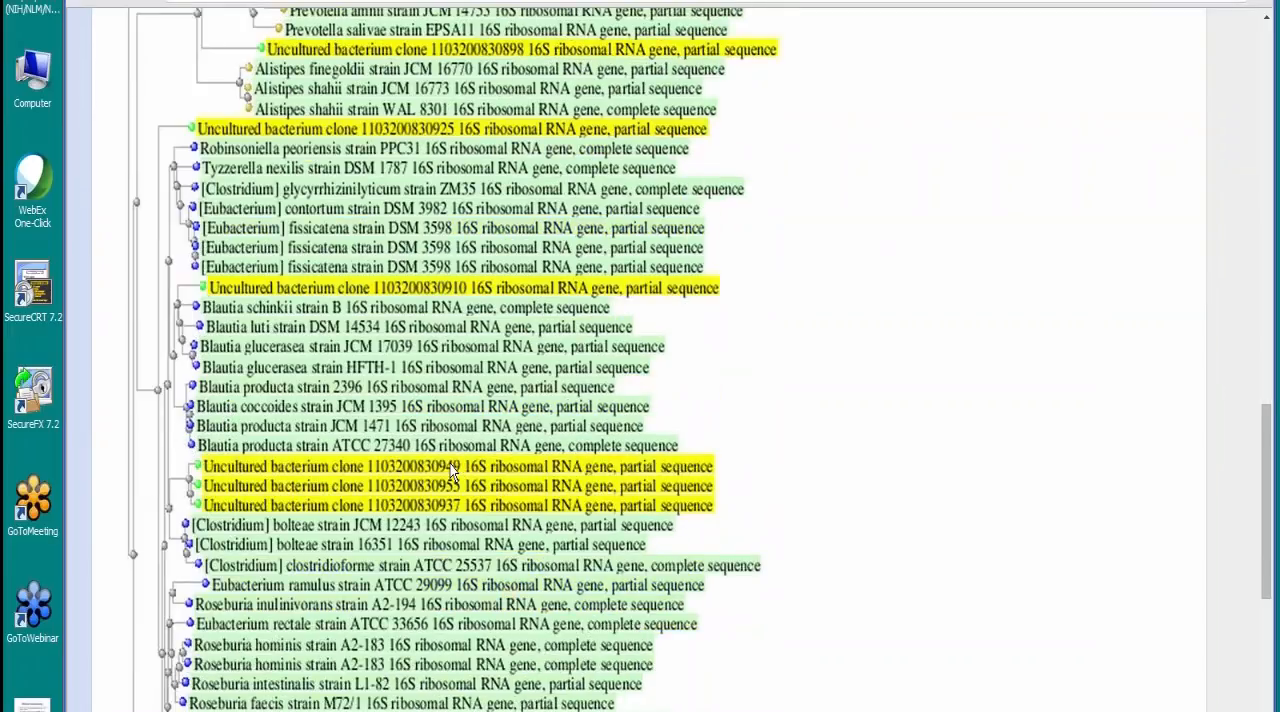
{"action": "scroll", "coordinate": [452, 470], "scroll_direction": "down", "scroll_amount": 1}
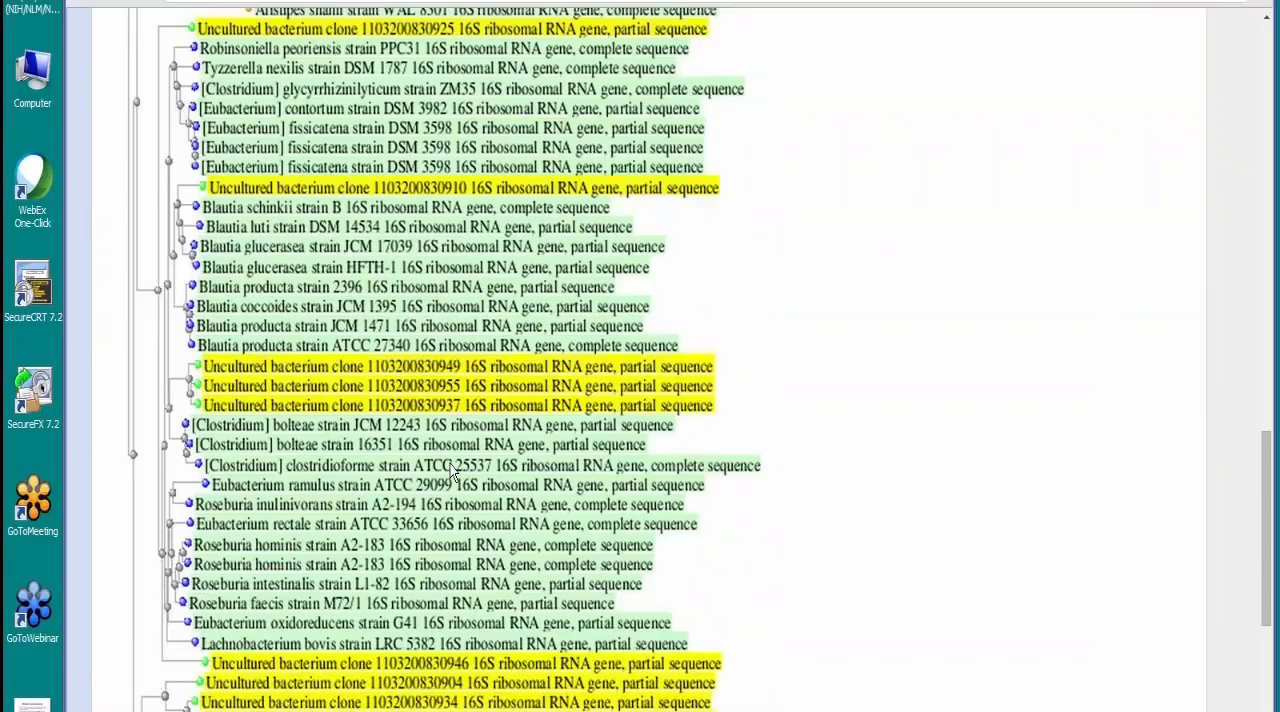
{"action": "scroll", "coordinate": [452, 470], "scroll_direction": "down", "scroll_amount": 1}
{"action": "scroll", "coordinate": [452, 470], "scroll_direction": "up", "scroll_amount": 12}
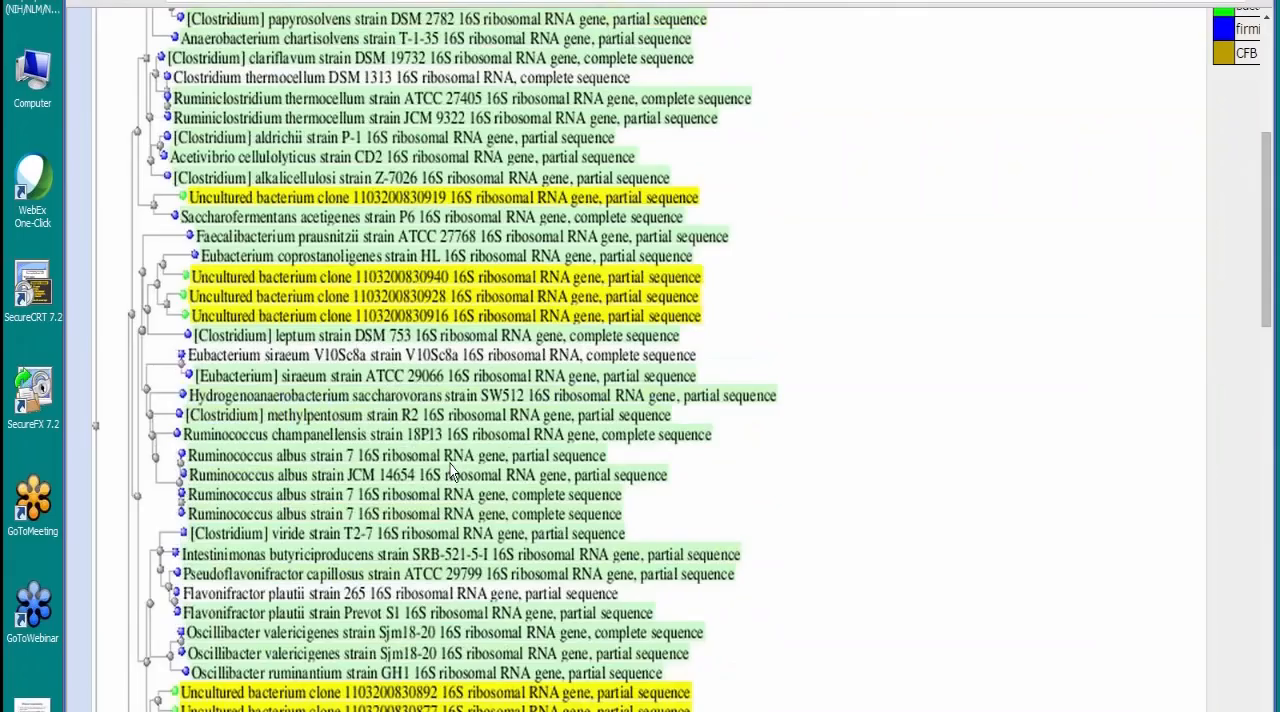
{"action": "scroll", "coordinate": [452, 470], "scroll_direction": "up", "scroll_amount": 2}
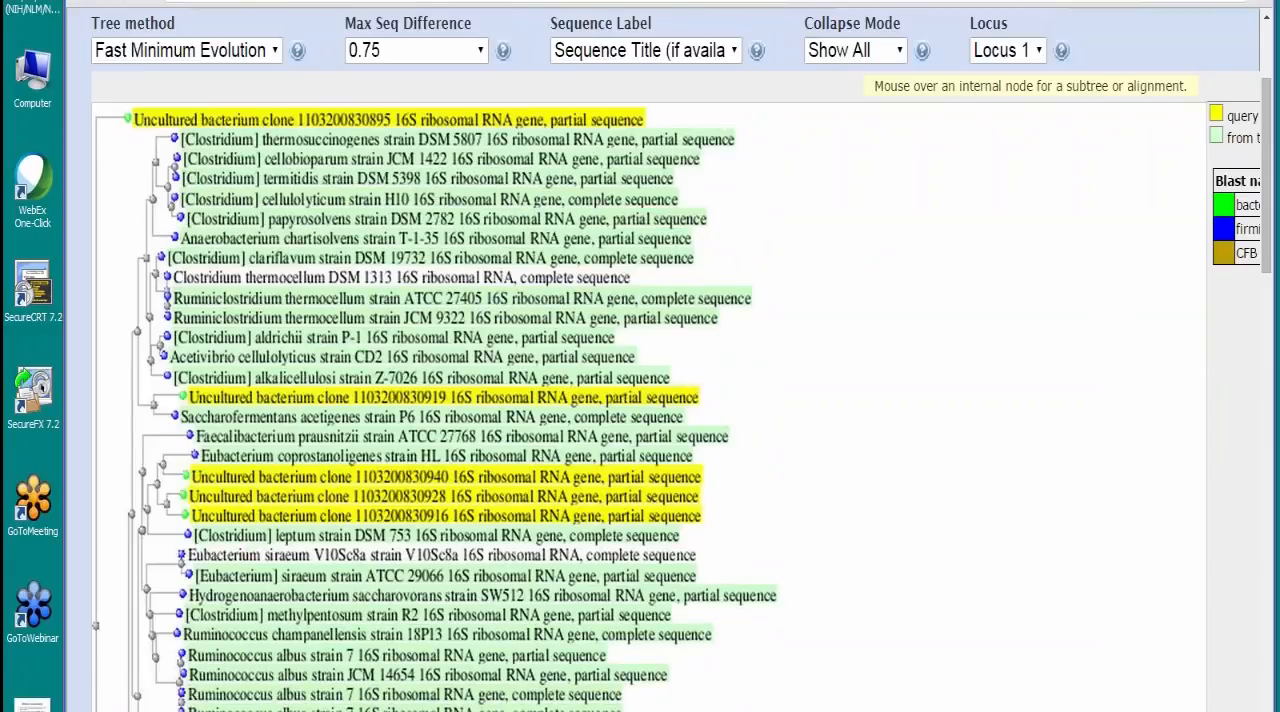
Step: Compare the Blast names color map with the Prevotella and Alistipes branches, and expand the tree's download options
{"action": "scroll", "coordinate": [1008, 642], "scroll_direction": "right", "scroll_amount": 2}
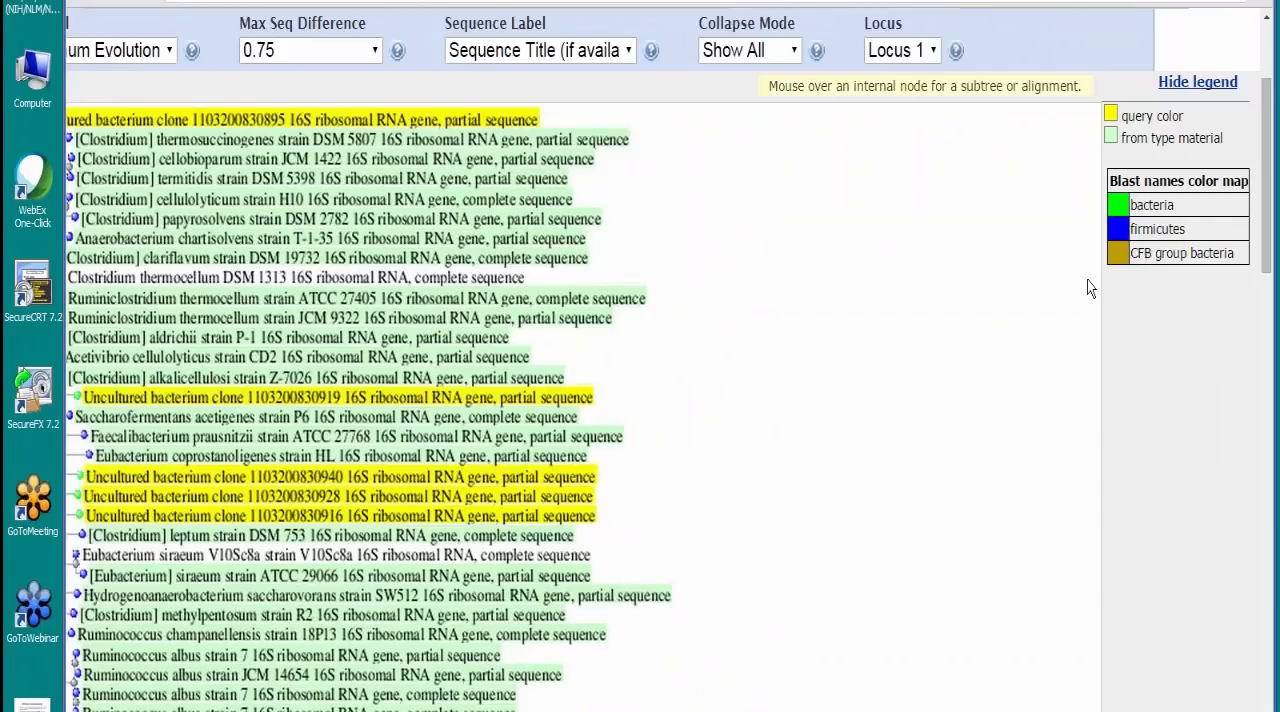
{"action": "scroll", "coordinate": [800, 410], "scroll_direction": "down", "scroll_amount": 5}
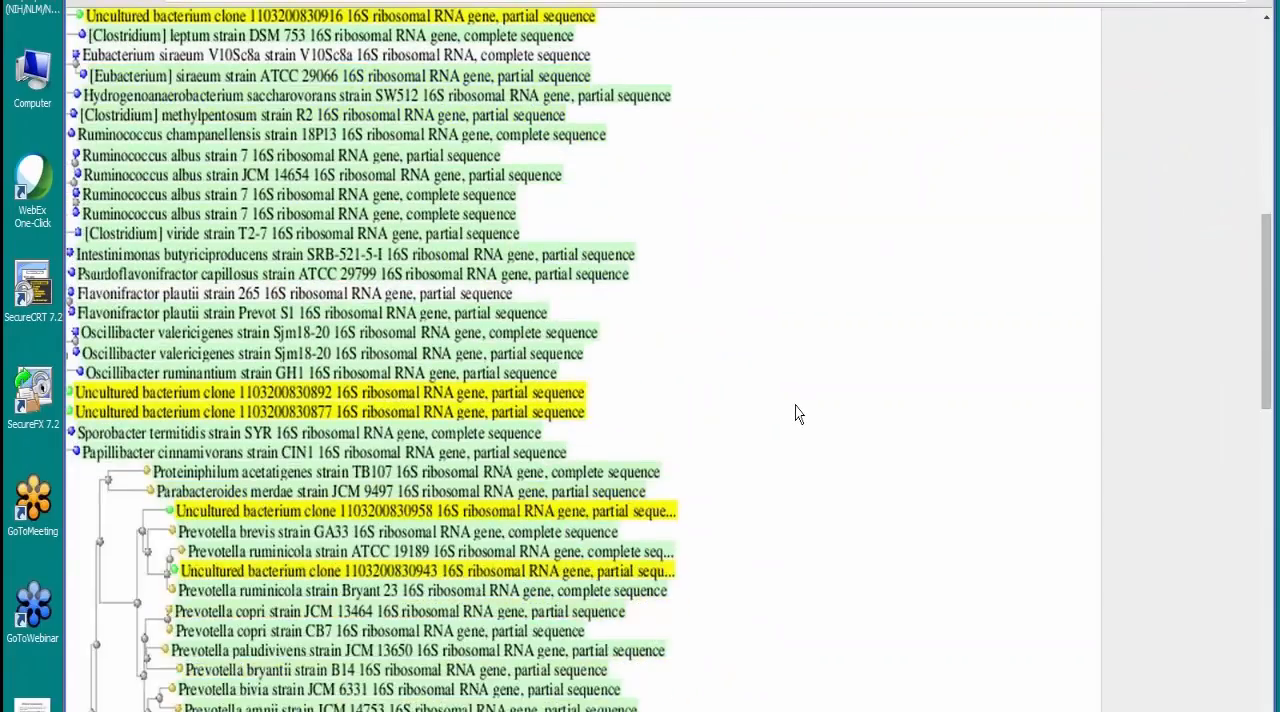
{"action": "scroll", "coordinate": [795, 414], "scroll_direction": "down", "scroll_amount": 3}
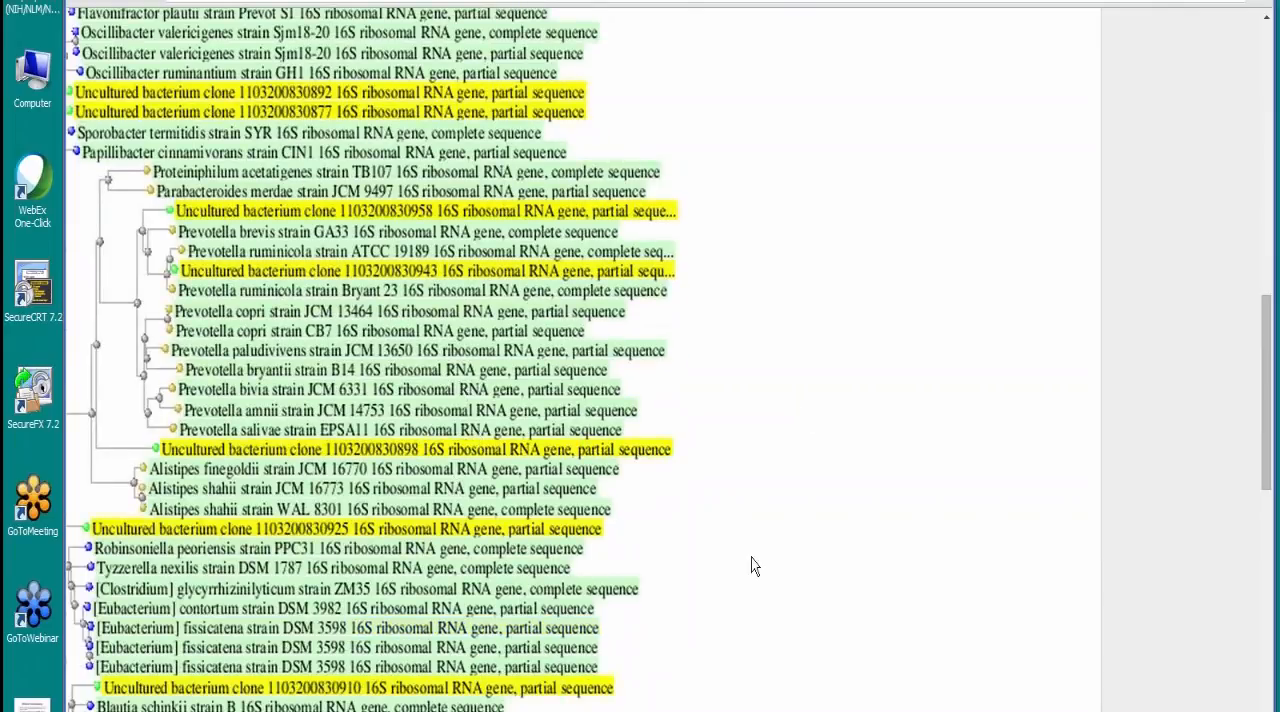
{"action": "scroll", "coordinate": [660, 360], "scroll_direction": "left", "scroll_amount": 1}
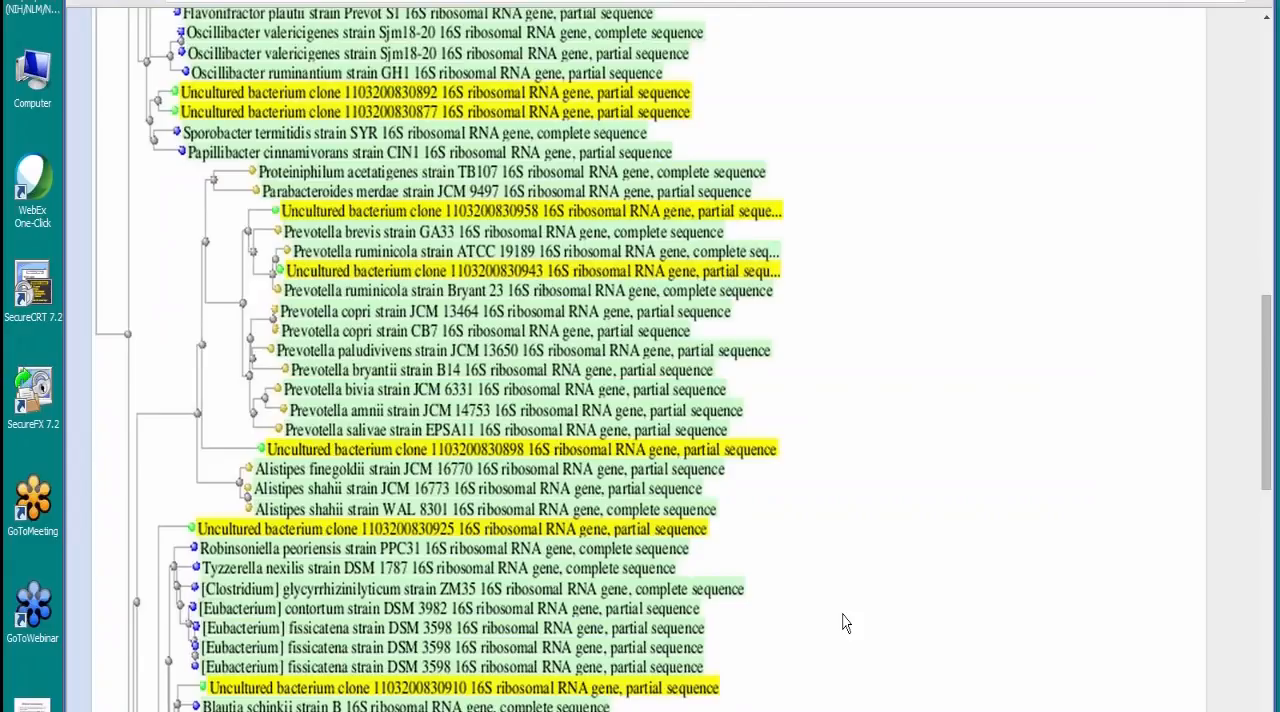
{"action": "scroll", "coordinate": [866, 572], "scroll_direction": "up", "scroll_amount": 9}
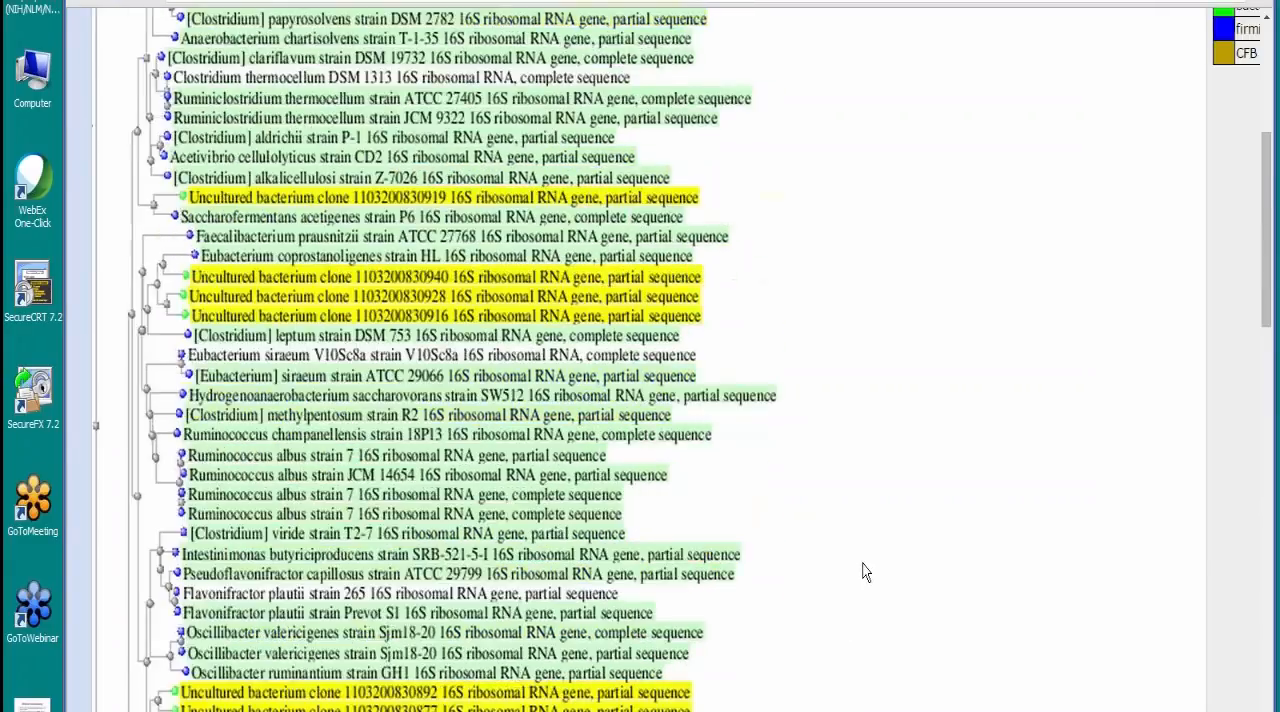
{"action": "scroll", "coordinate": [866, 572], "scroll_direction": "up", "scroll_amount": 1}
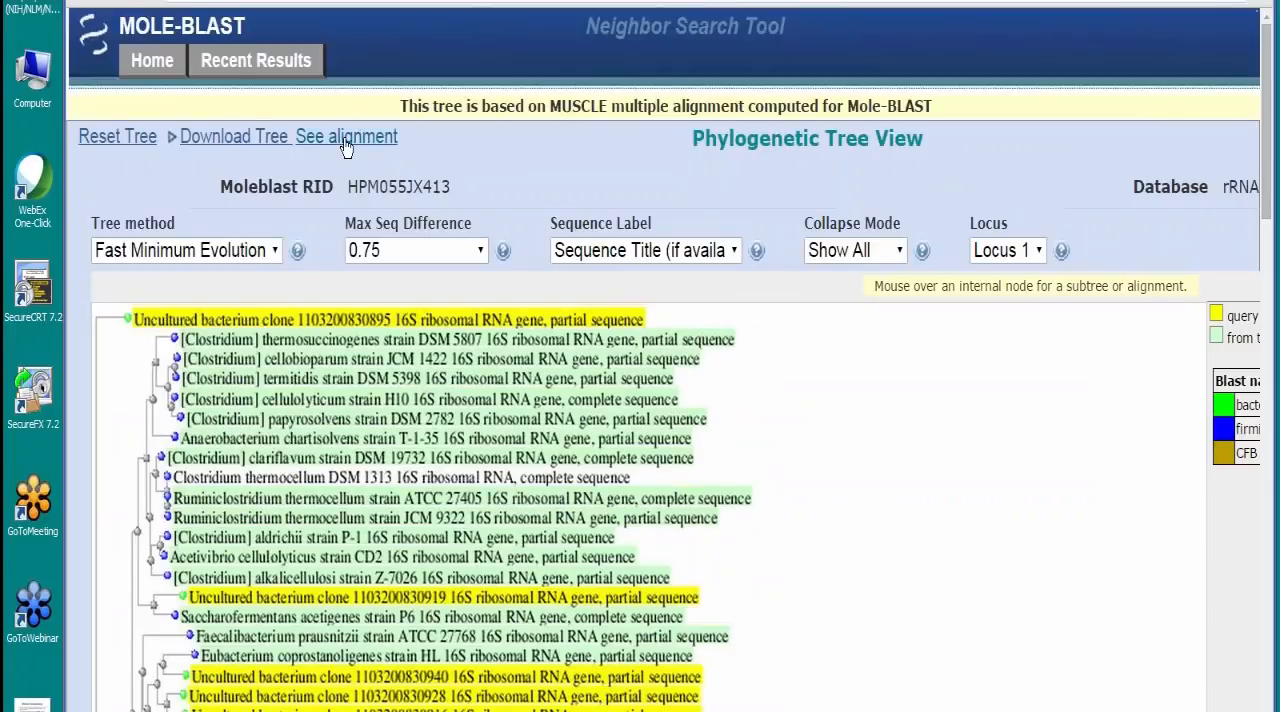
{"action": "left_click", "coordinate": [174, 146]}
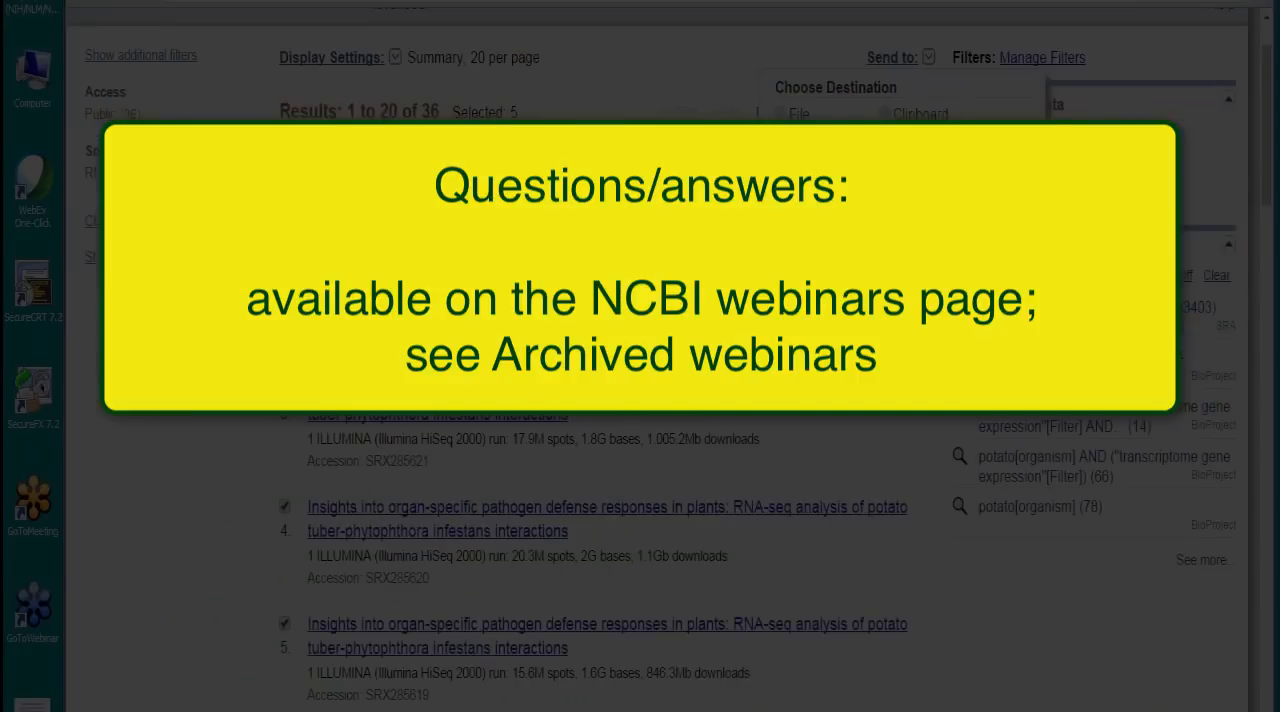
Step: Go to the NCBI home page and open the Webinars & Courses listing from the Learn section
{"action": "scroll", "coordinate": [657, 360], "scroll_direction": "up", "scroll_amount": 1}
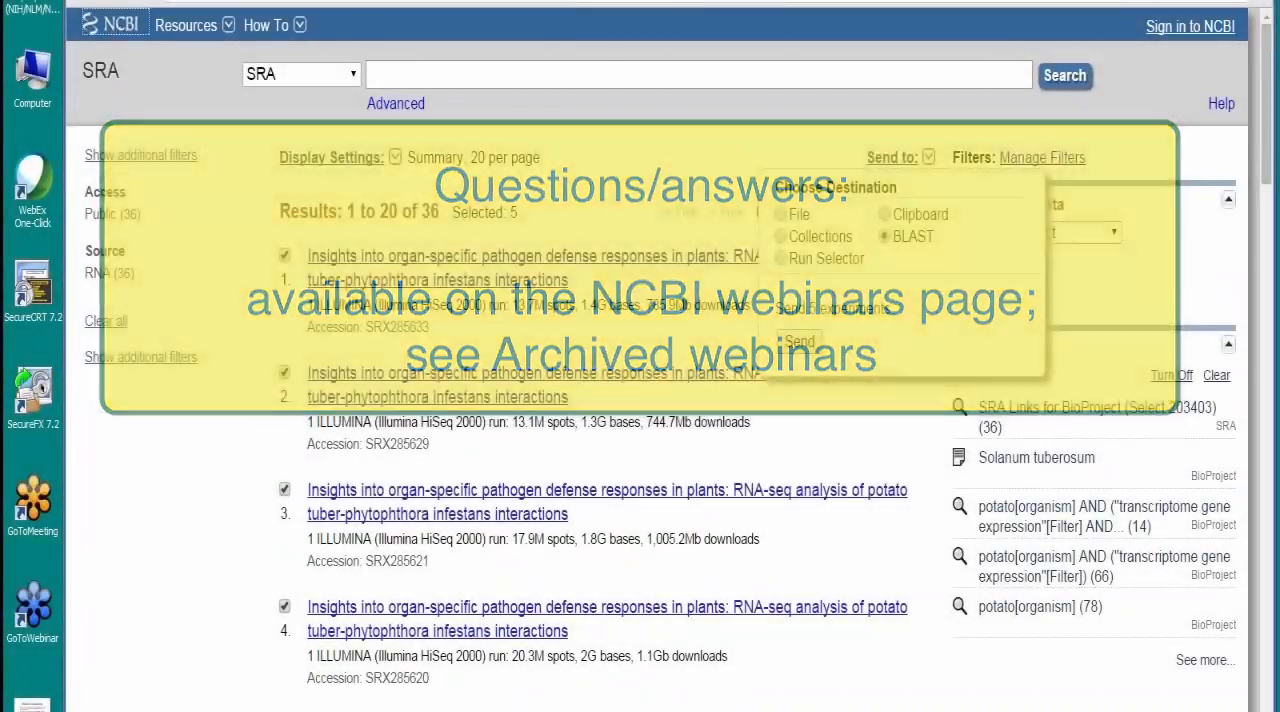
{"action": "left_click", "coordinate": [112, 24]}
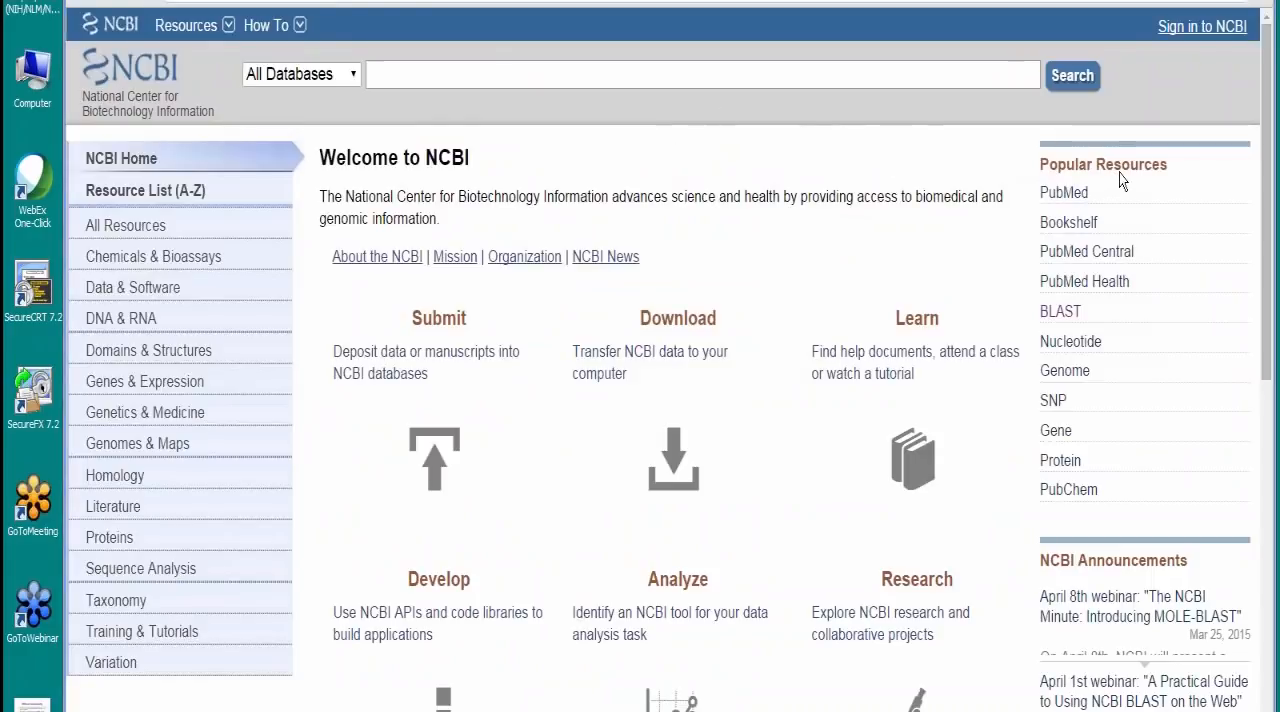
{"action": "left_click", "coordinate": [905, 455]}
{"action": "scroll", "coordinate": [814, 406], "scroll_direction": "down", "scroll_amount": 3}
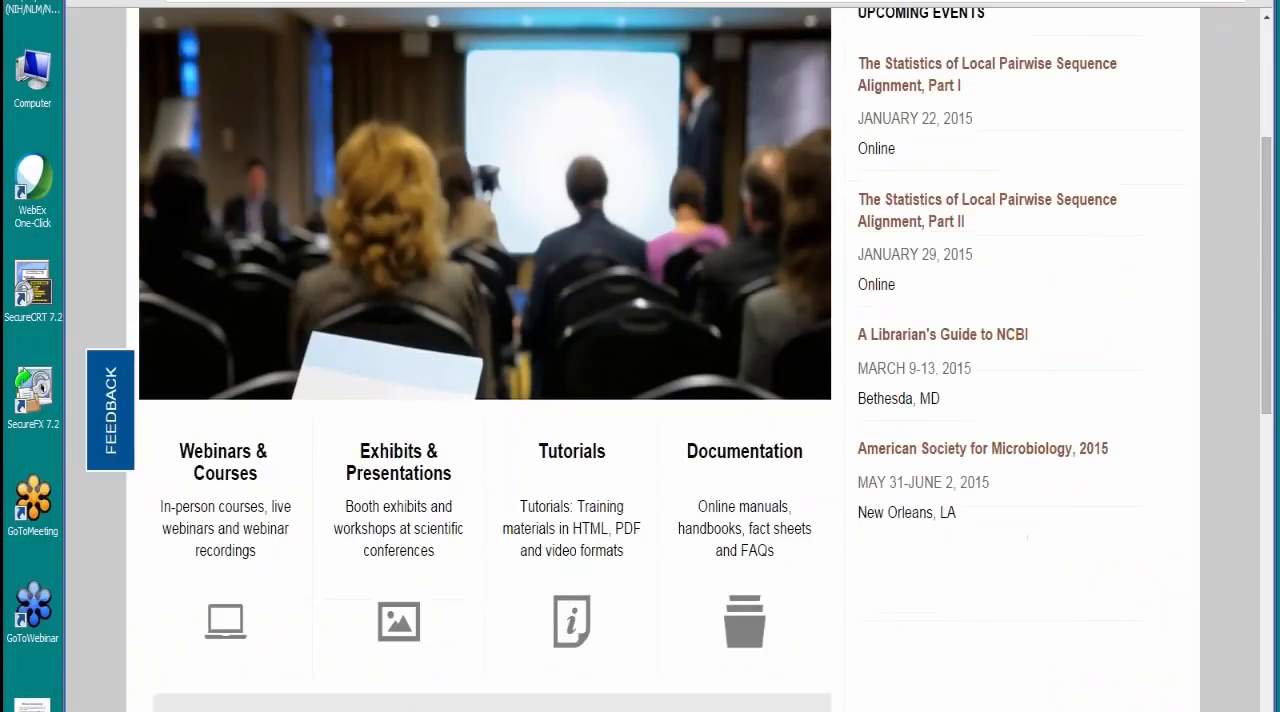
{"action": "left_click", "coordinate": [230, 468]}
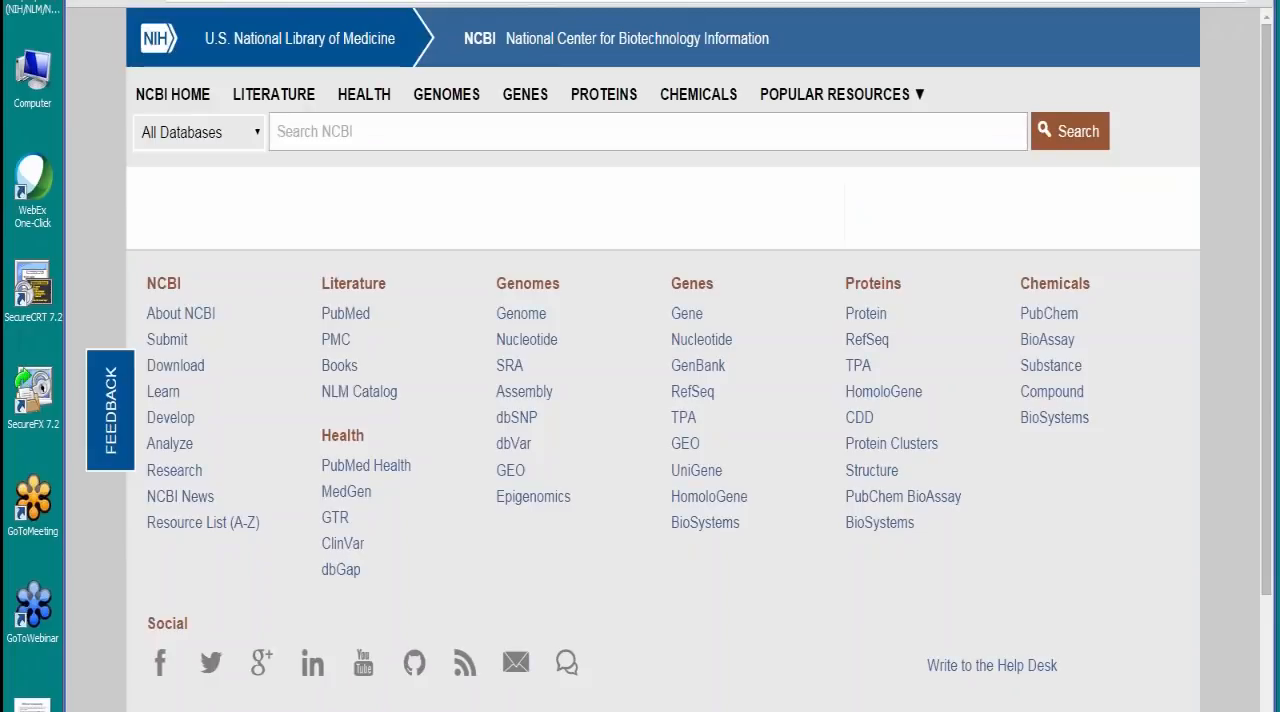
{"action": "scroll", "coordinate": [583, 481], "scroll_direction": "down", "scroll_amount": 1}
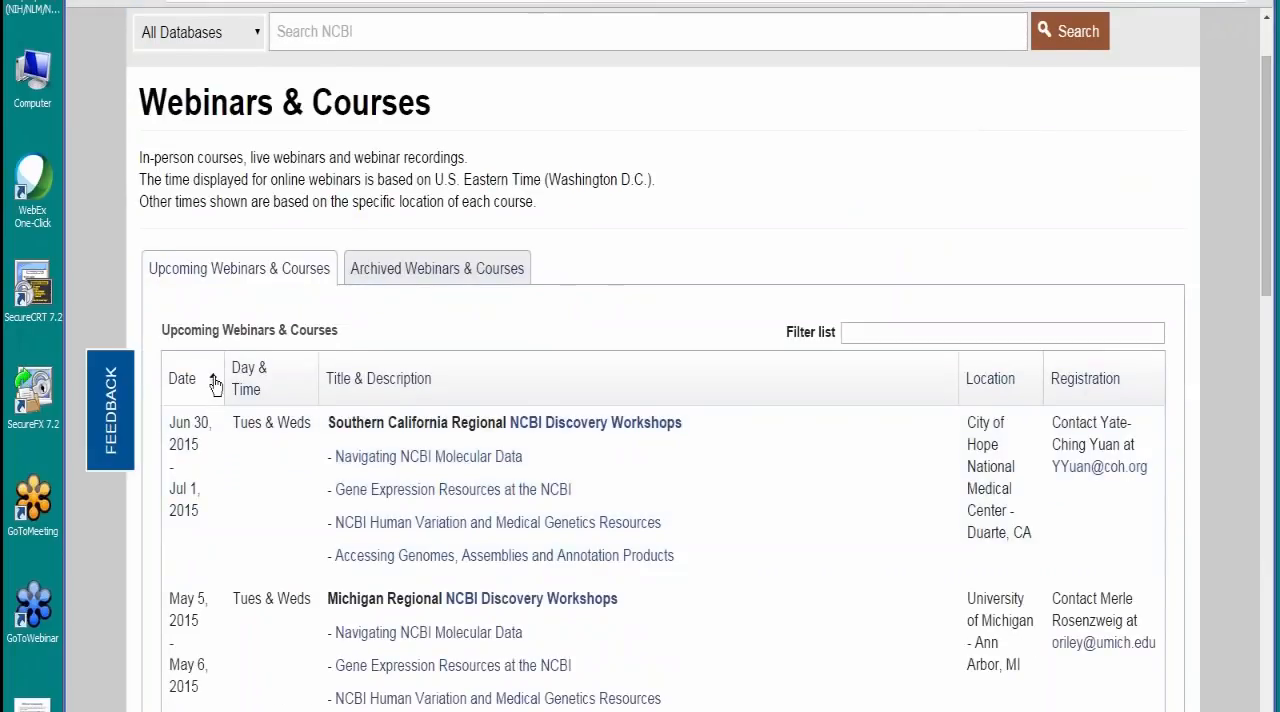
Step: Sort the upcoming webinars and courses by date with the earliest first, and review the April 2015 entries
{"action": "left_click", "coordinate": [180, 379]}
{"action": "scroll", "coordinate": [563, 394], "scroll_direction": "down", "scroll_amount": 2}
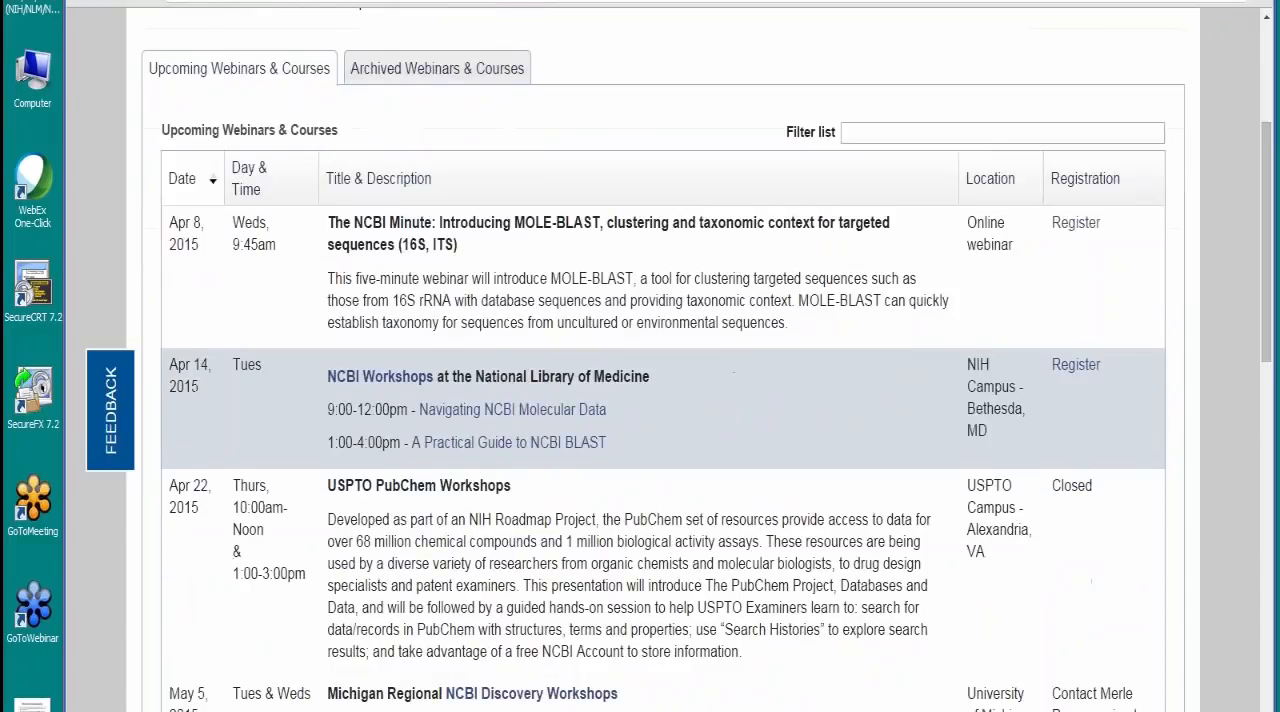
{"action": "scroll", "coordinate": [458, 430], "scroll_direction": "up", "scroll_amount": 1}
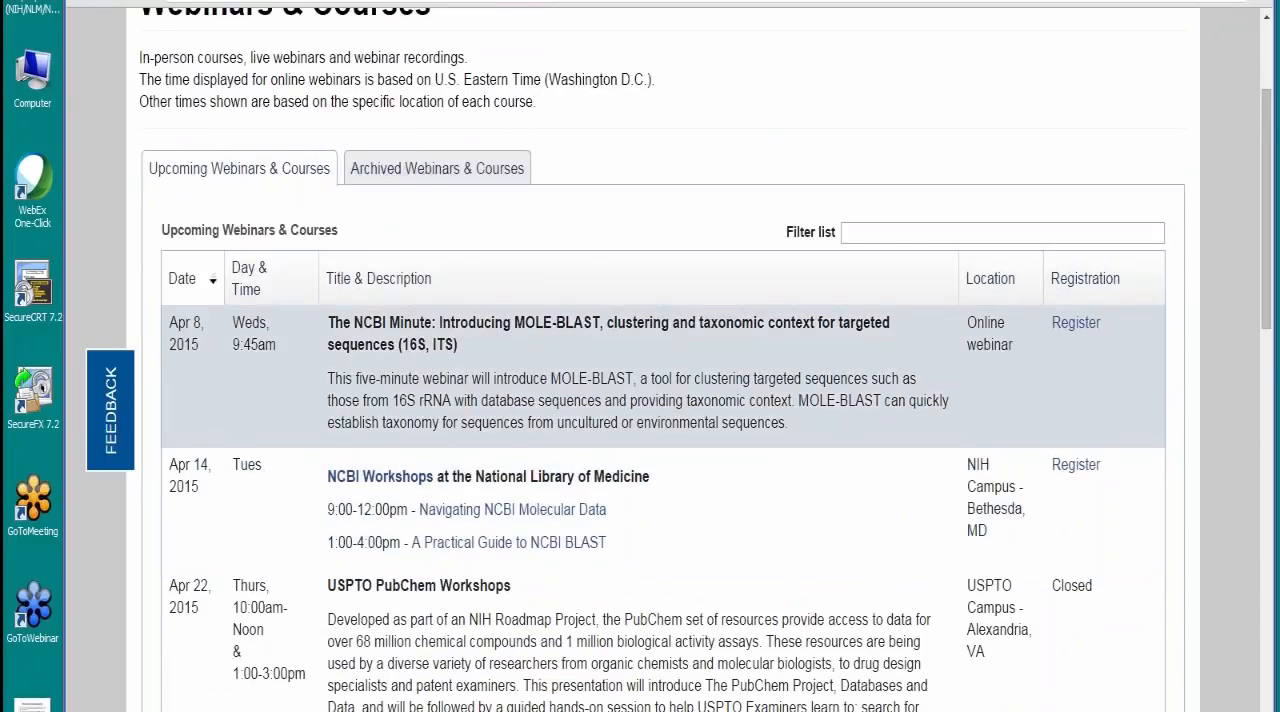